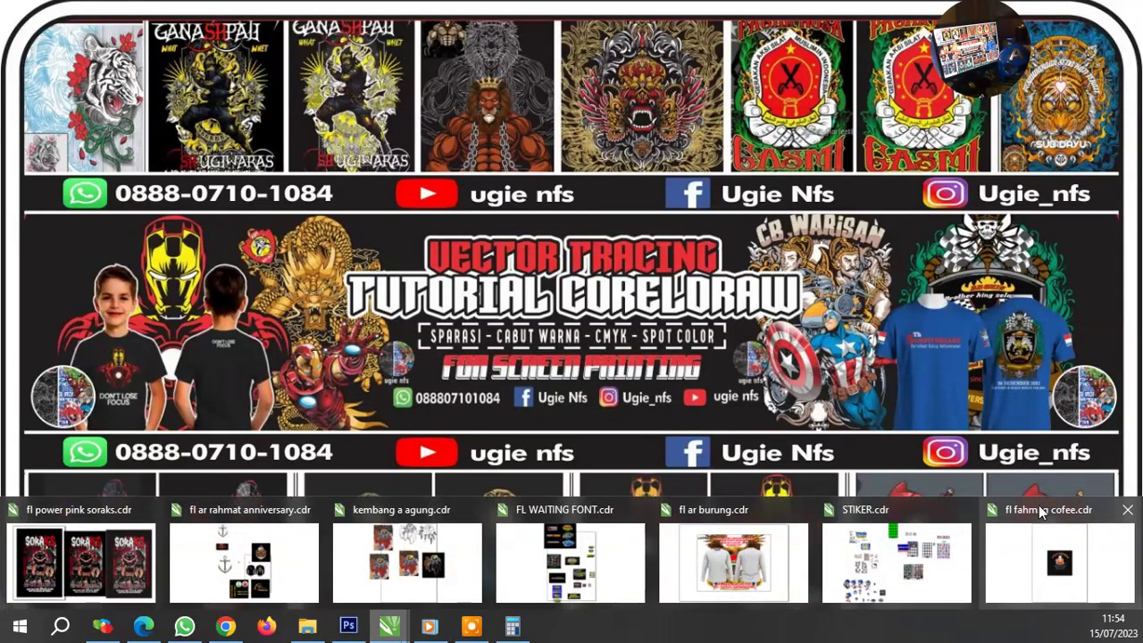
Bring up the fl fahmi g cofee.cdr coffee-cup design document.
left_click(1059, 558)
scroll(632, 366, "down", 2)
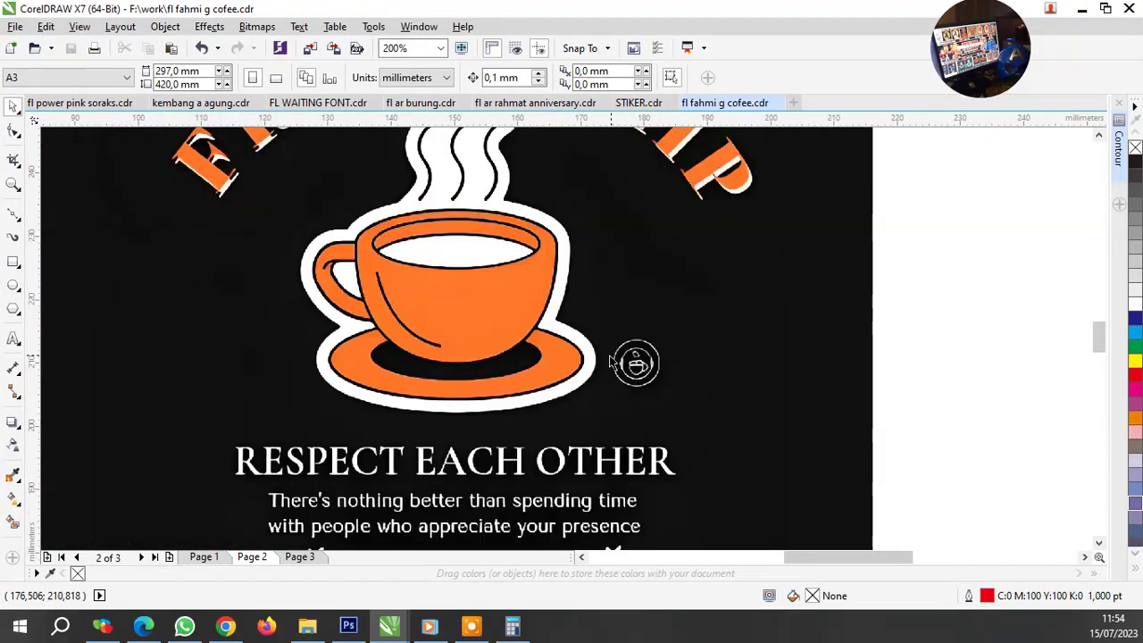
scroll(613, 361, "down", 1)
Lock the FRIENDSHIP reference bitmap in place and zoom in on the cup.
left_click(562, 326)
right_click(545, 318)
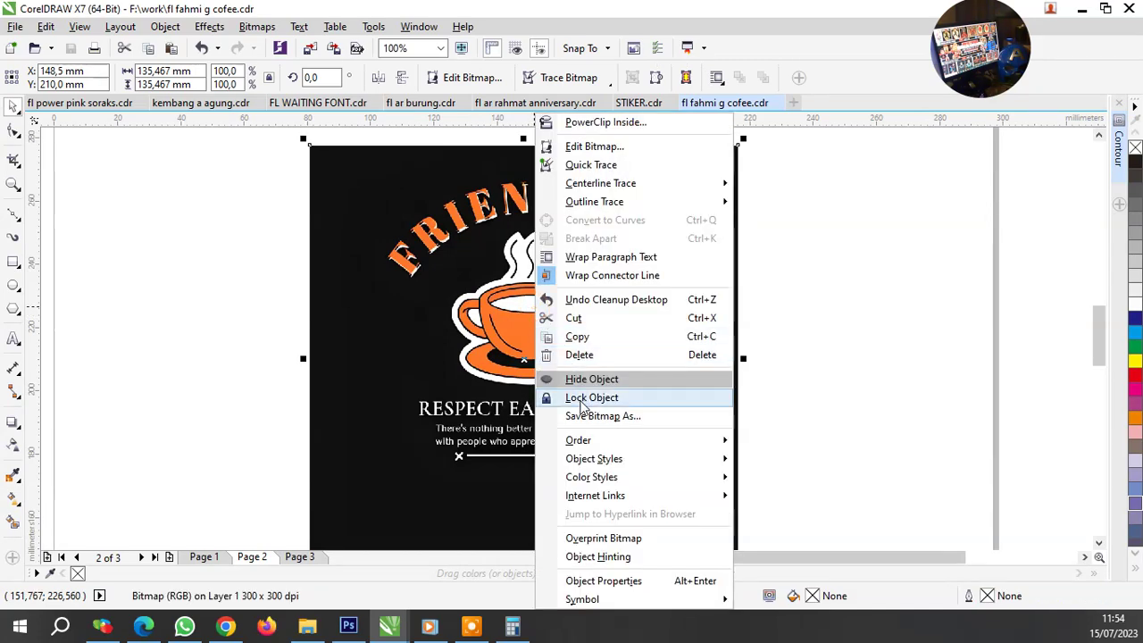
left_click(589, 397)
scroll(497, 243, "up", 2)
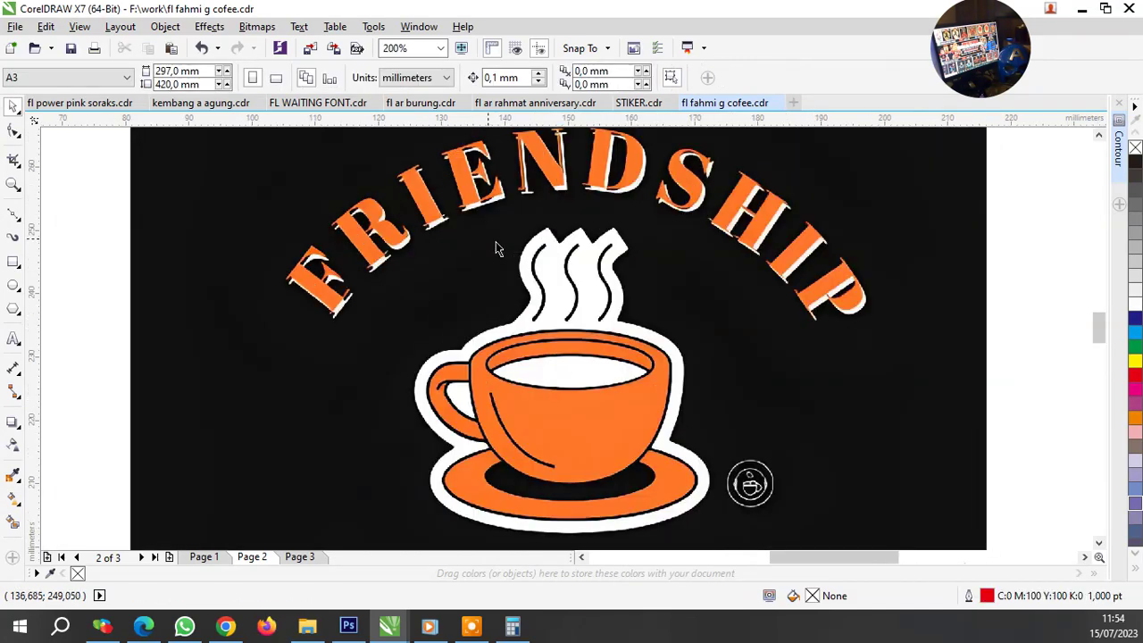
scroll(561, 317, "down", 2)
scroll(562, 321, "up", 2)
scroll(554, 295, "down", 1)
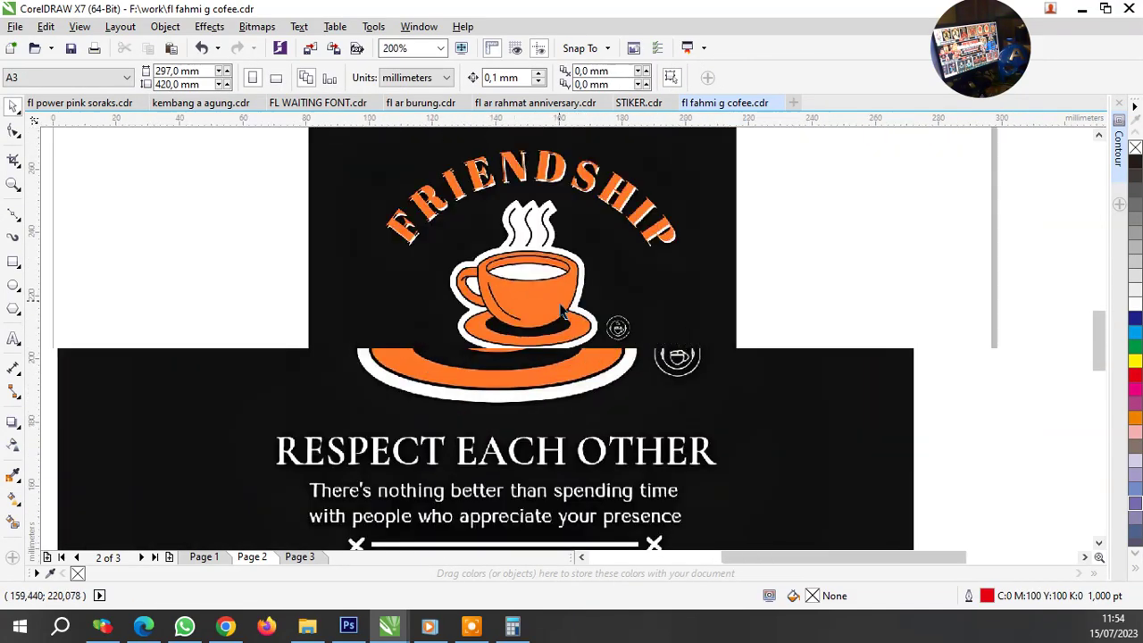
scroll(568, 308, "down", 1)
scroll(530, 162, "up", 1)
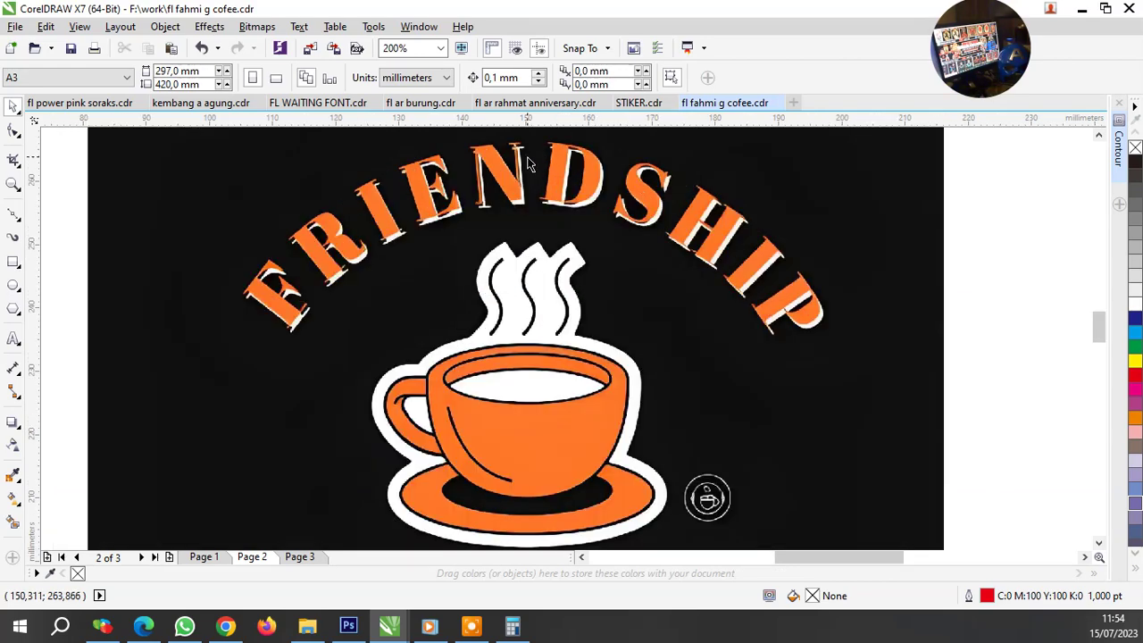
scroll(536, 247, "down", 1)
scroll(537, 331, "up", 2)
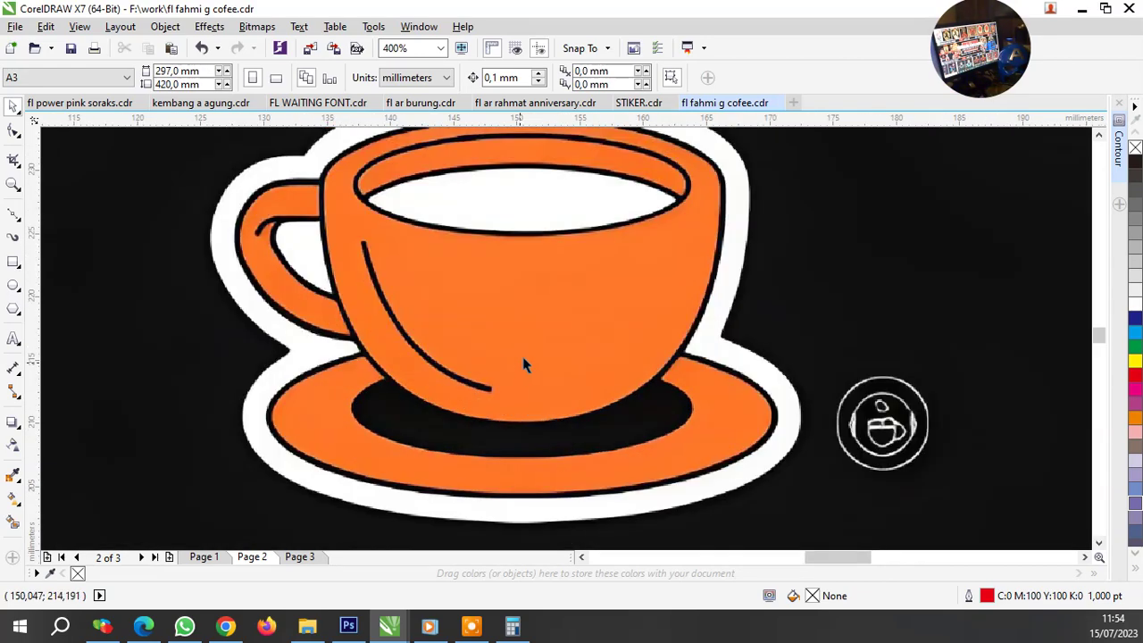
Draw an ellipse over the saucer and fit its top, bottom, left and right to the rim.
left_click(11, 286)
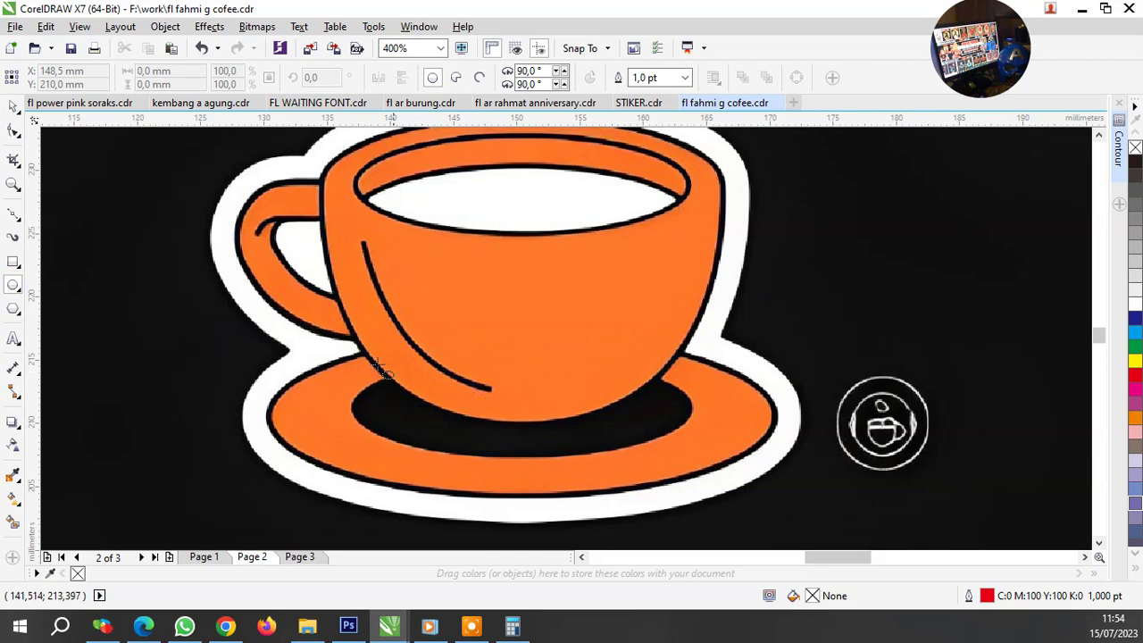
left_click_drag(279, 346, 770, 485)
scroll(627, 398, "up", 1)
scroll(652, 360, "down", 1)
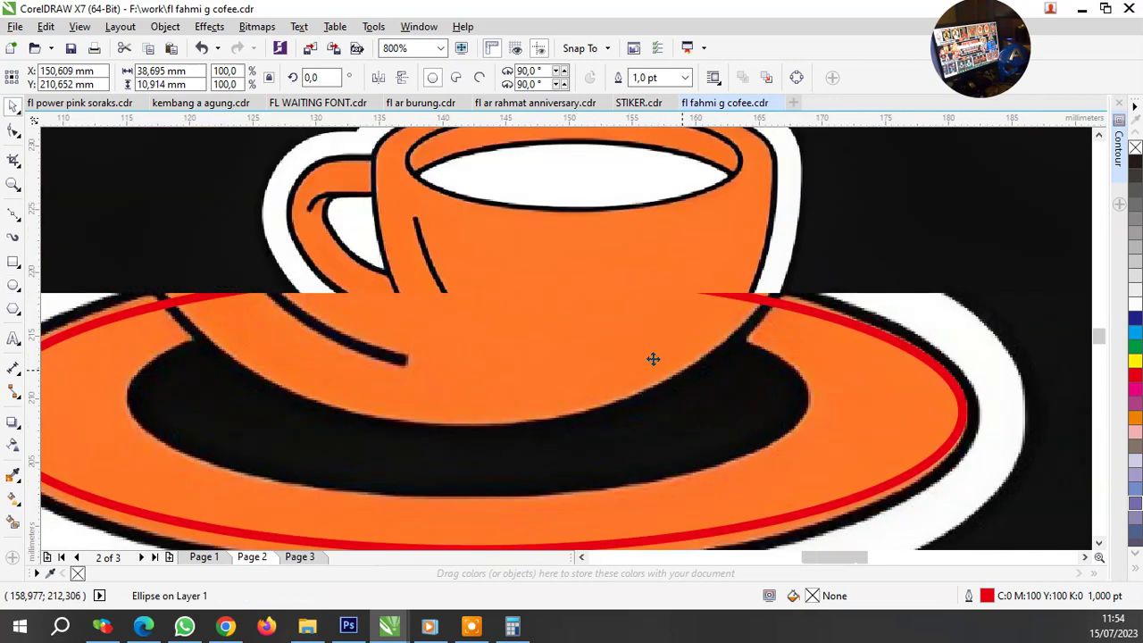
scroll(574, 324, "up", 2)
scroll(592, 309, "down", 1)
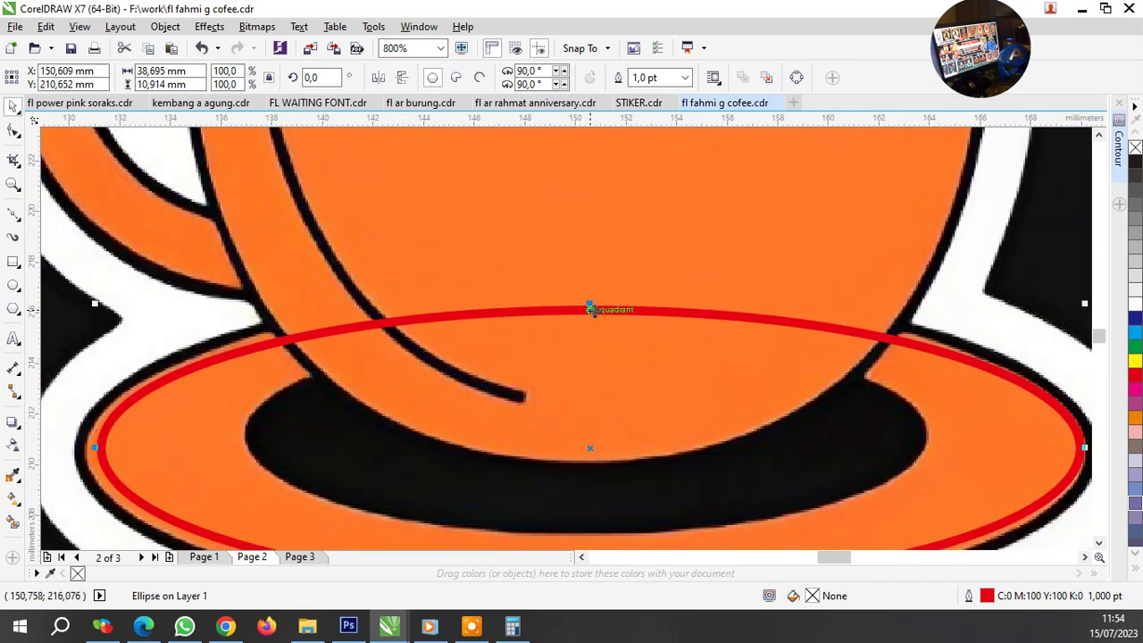
left_click_drag(593, 299, 595, 282)
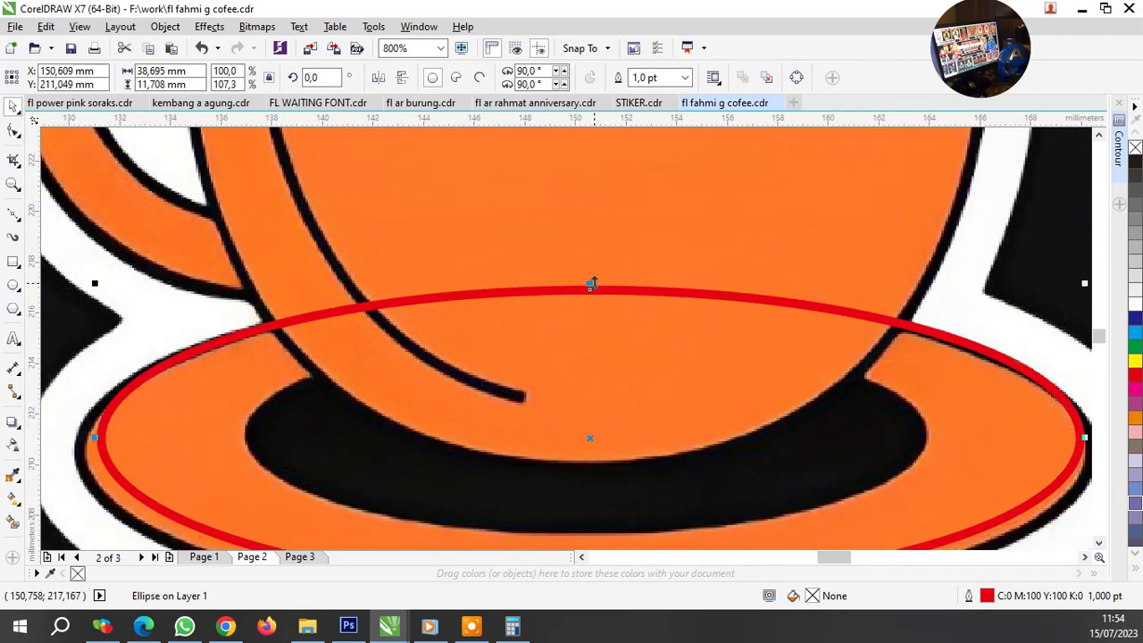
scroll(595, 285, "down", 1)
scroll(616, 449, "up", 1)
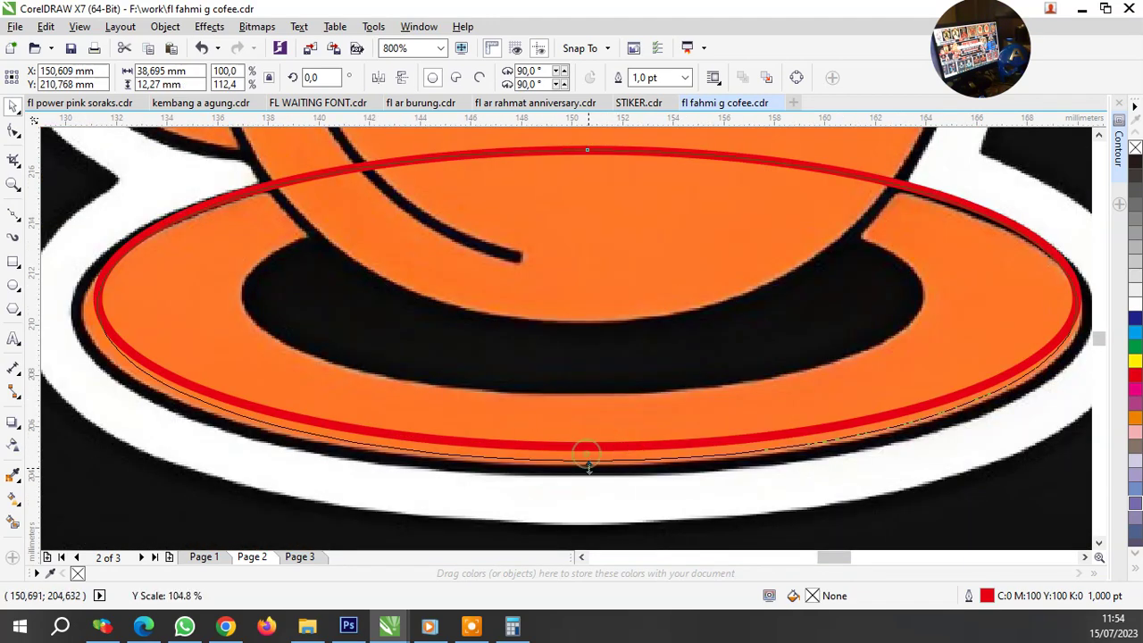
left_click_drag(587, 453, 587, 475)
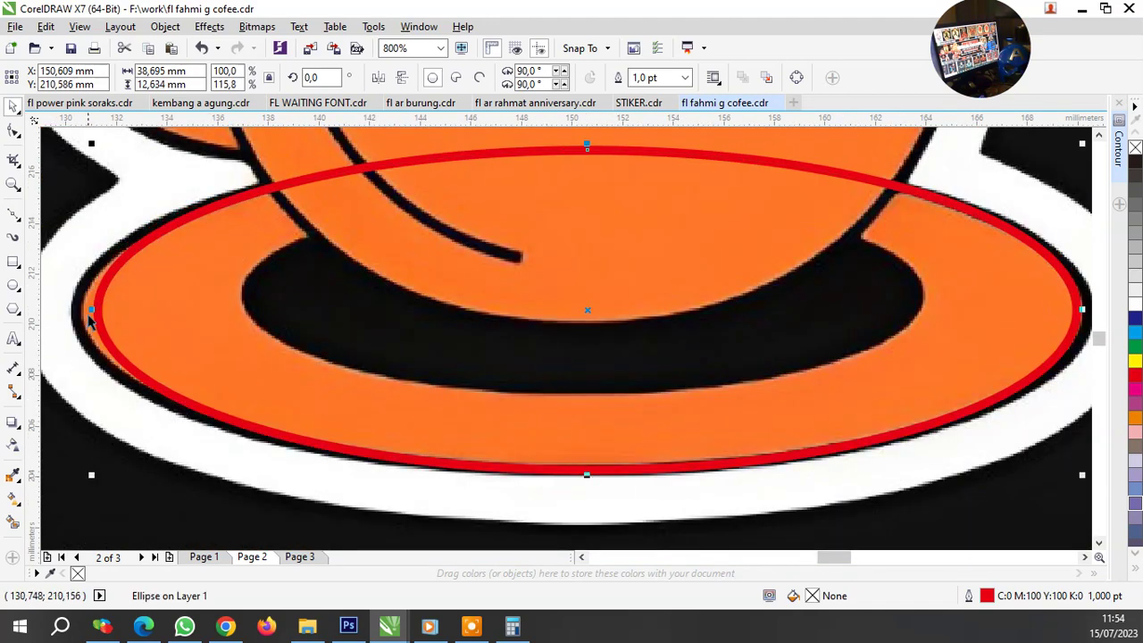
left_click_drag(90, 311, 73, 339)
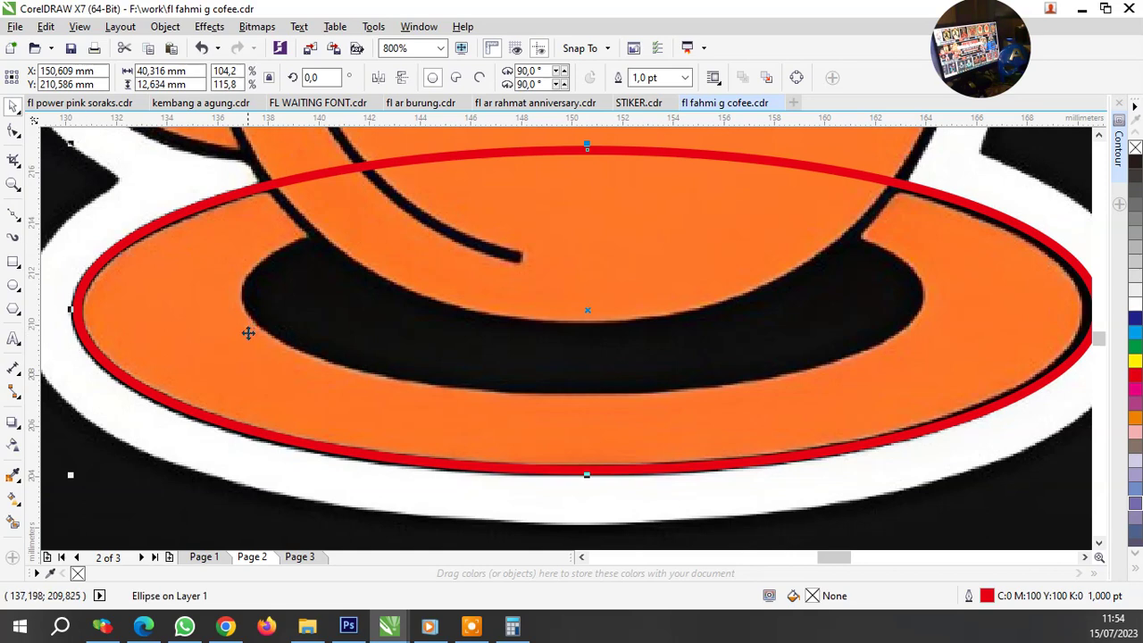
scroll(248, 333, "down", 1)
scroll(734, 329, "up", 1)
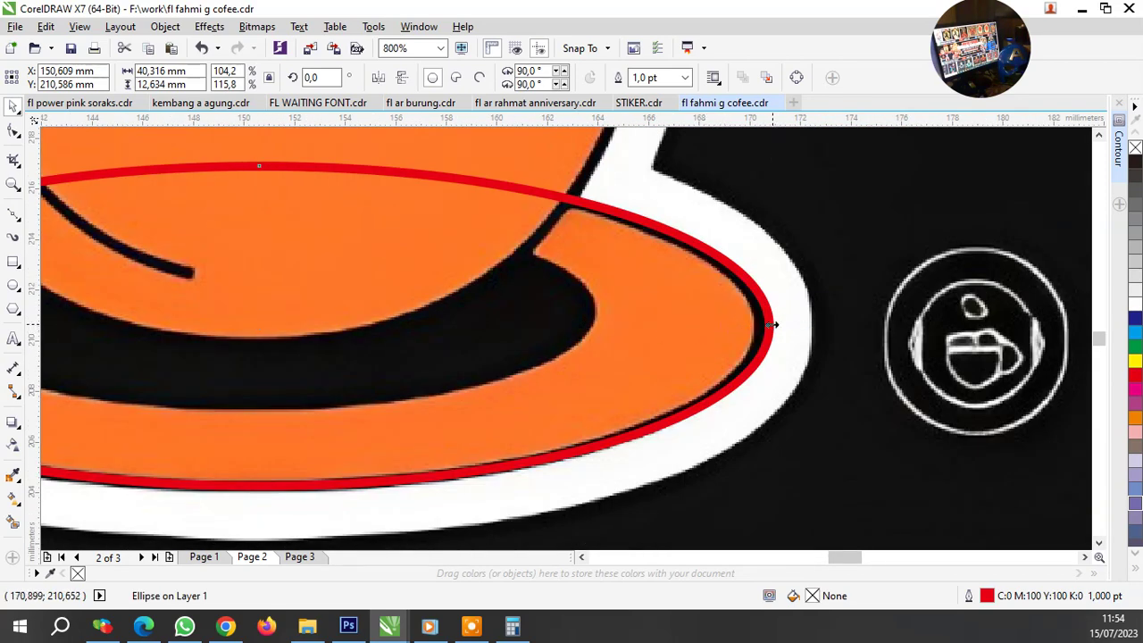
left_click_drag(772, 325, 766, 325)
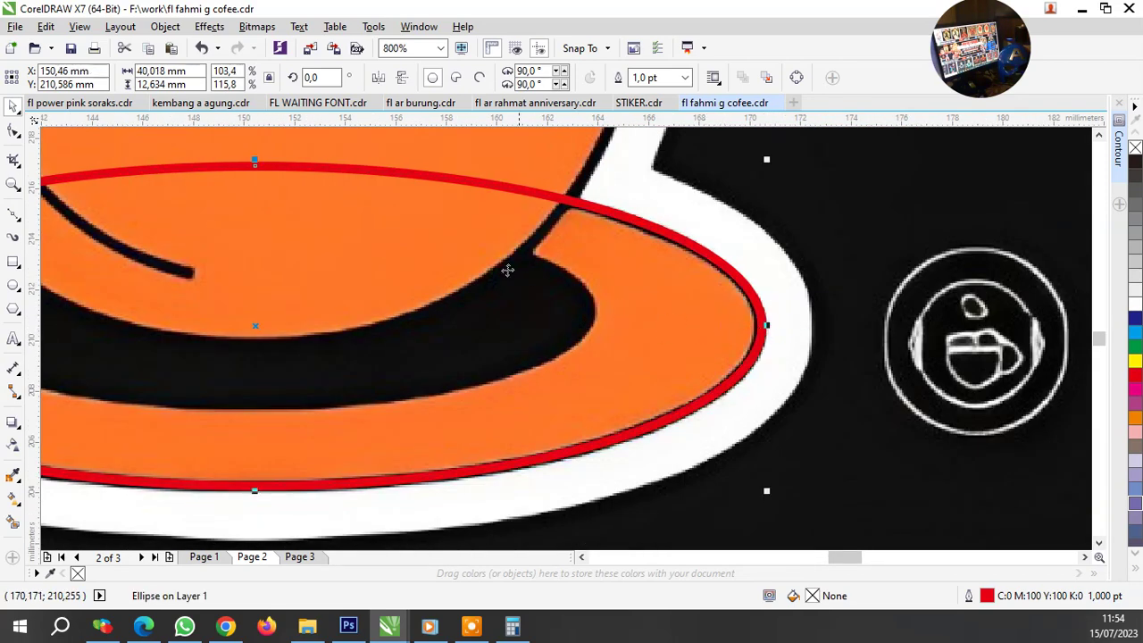
Give the saucer ellipse a 1.5 pt outline.
left_click(684, 78)
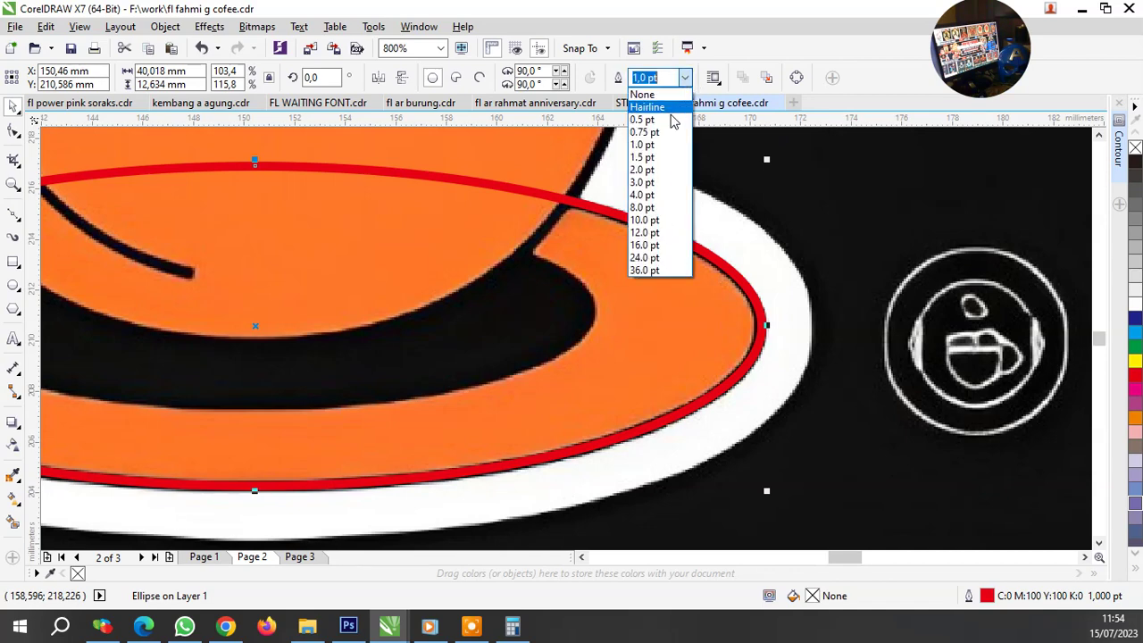
left_click(662, 157)
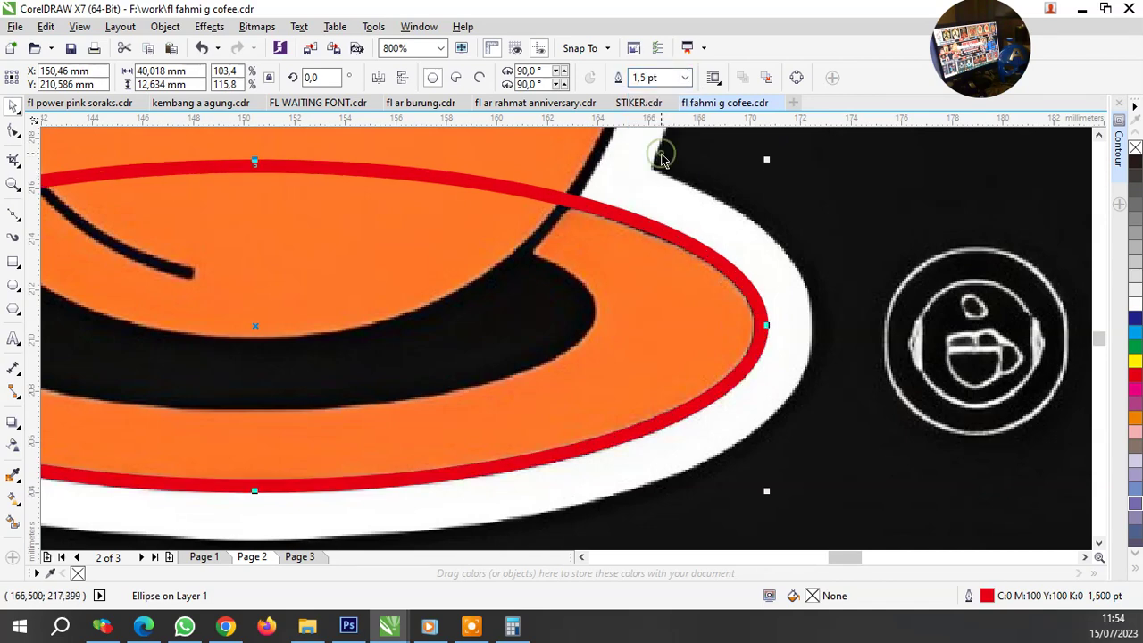
scroll(621, 311, "down", 1)
scroll(766, 414, "down", 1)
Set the document default outline for new graphic objects to 0.5 pt.
key("Escape")
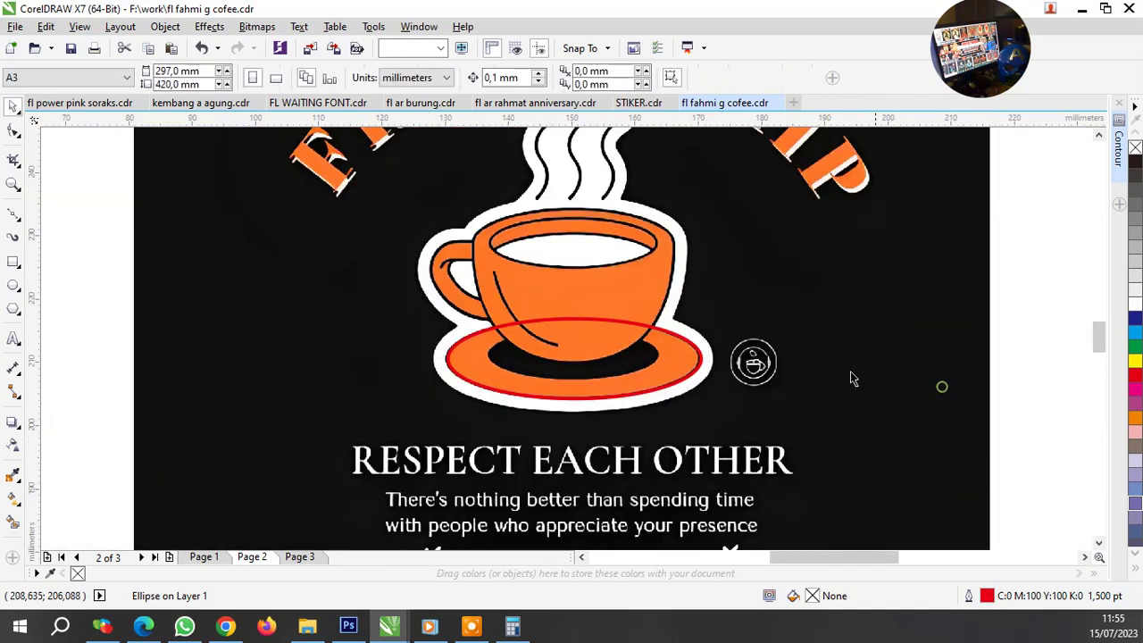
key("F12")
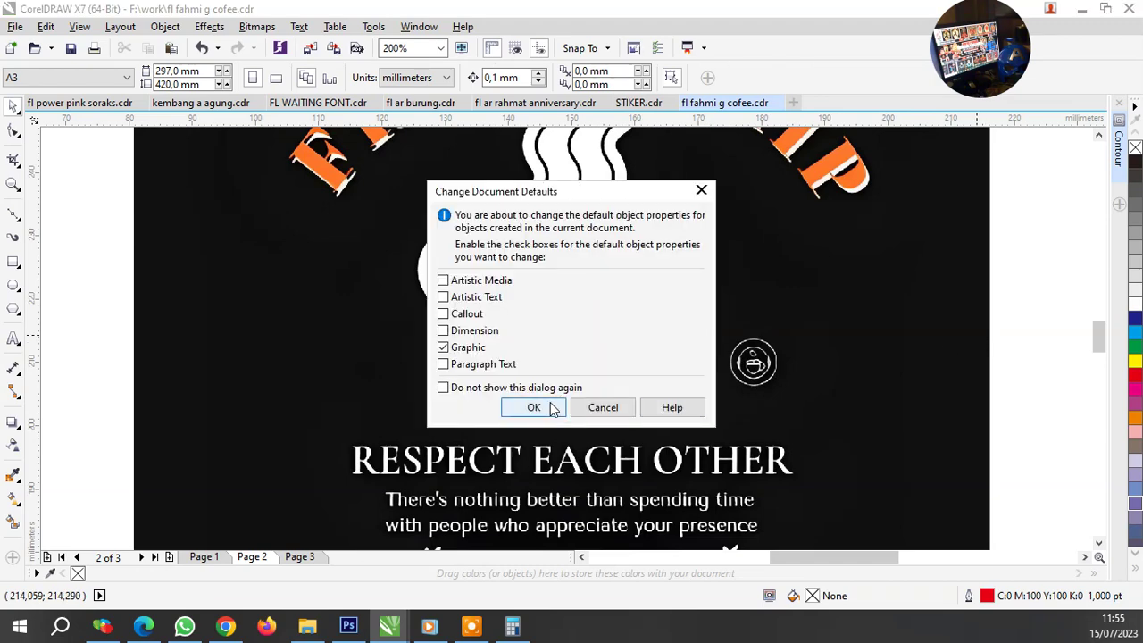
left_click(552, 408)
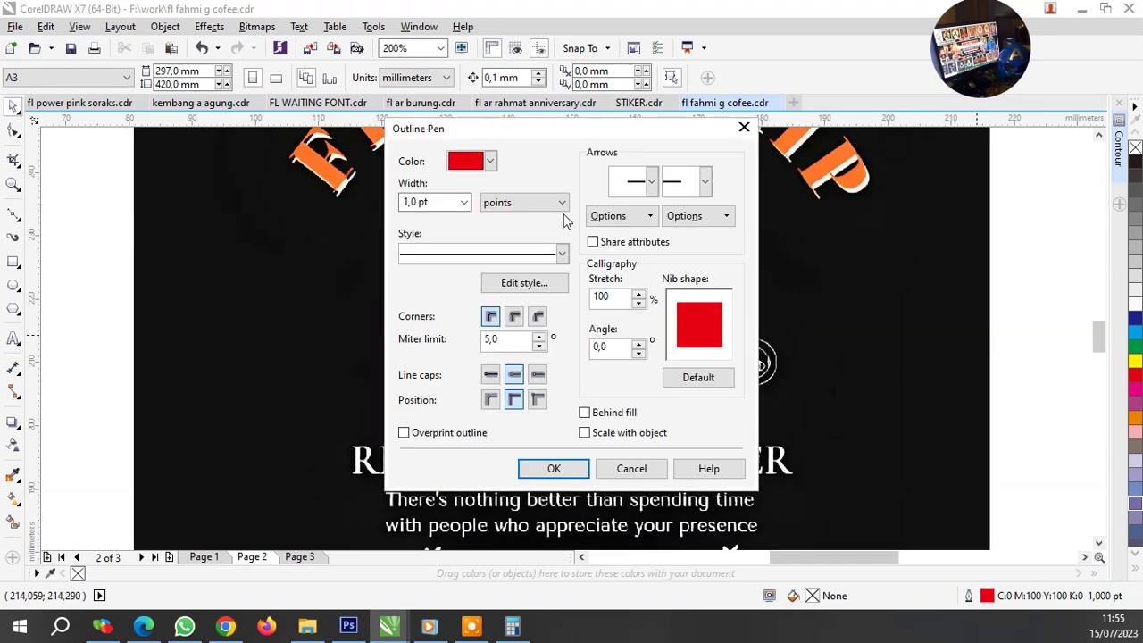
left_click(464, 202)
left_click(438, 246)
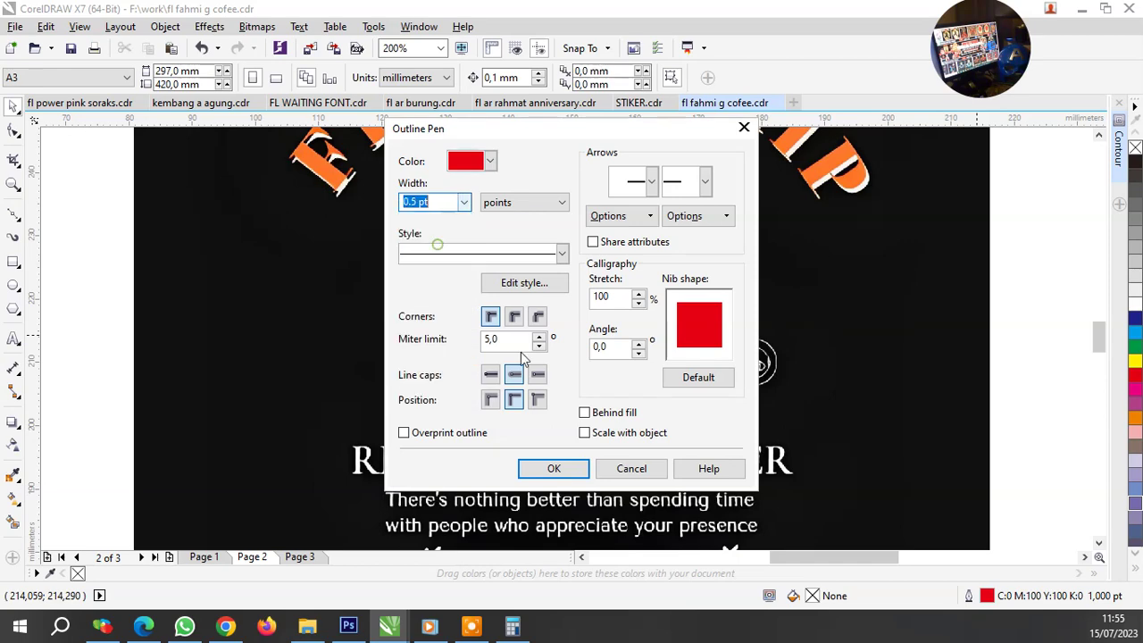
left_click(553, 468)
scroll(622, 317, "up", 1)
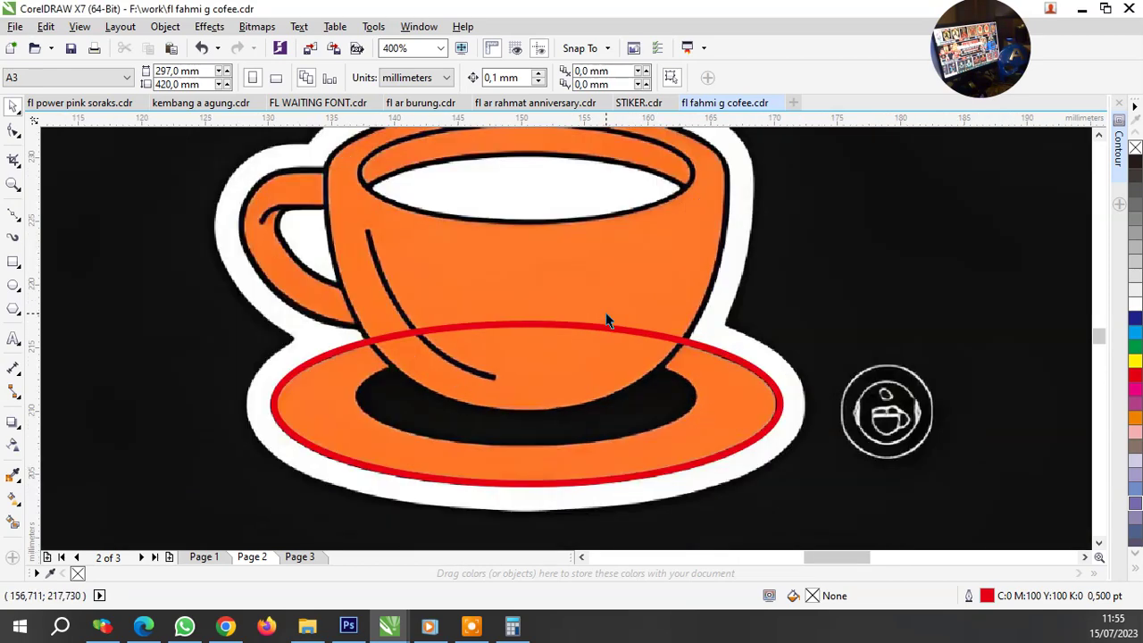
Start a Bezier curve down the cup's left edge and along its bottom.
left_click(13, 217)
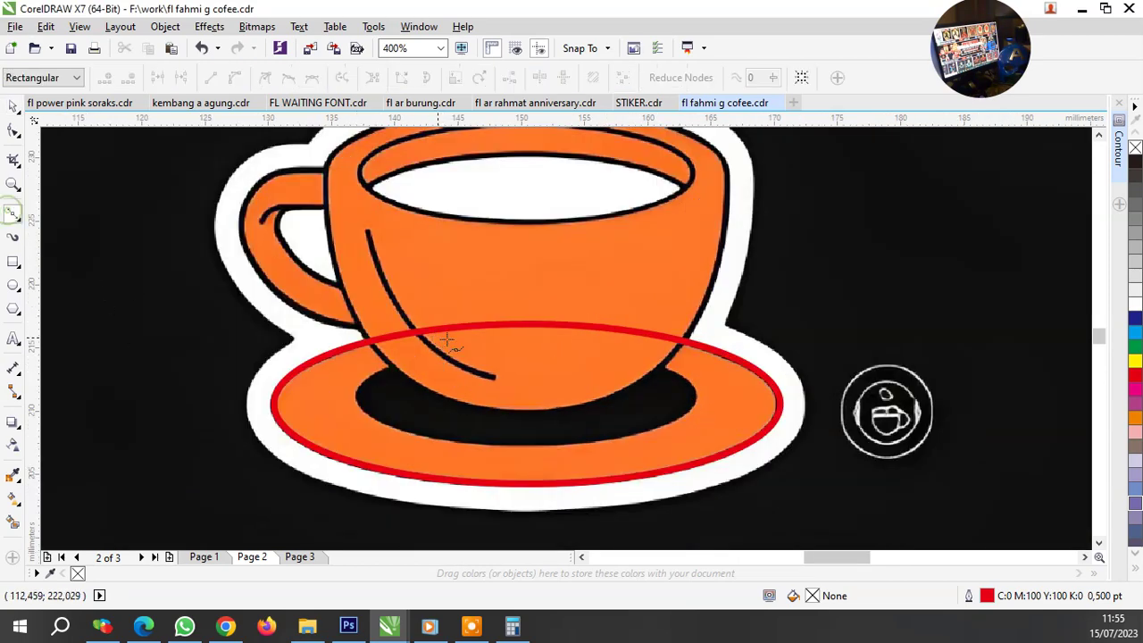
scroll(340, 183, "up", 2)
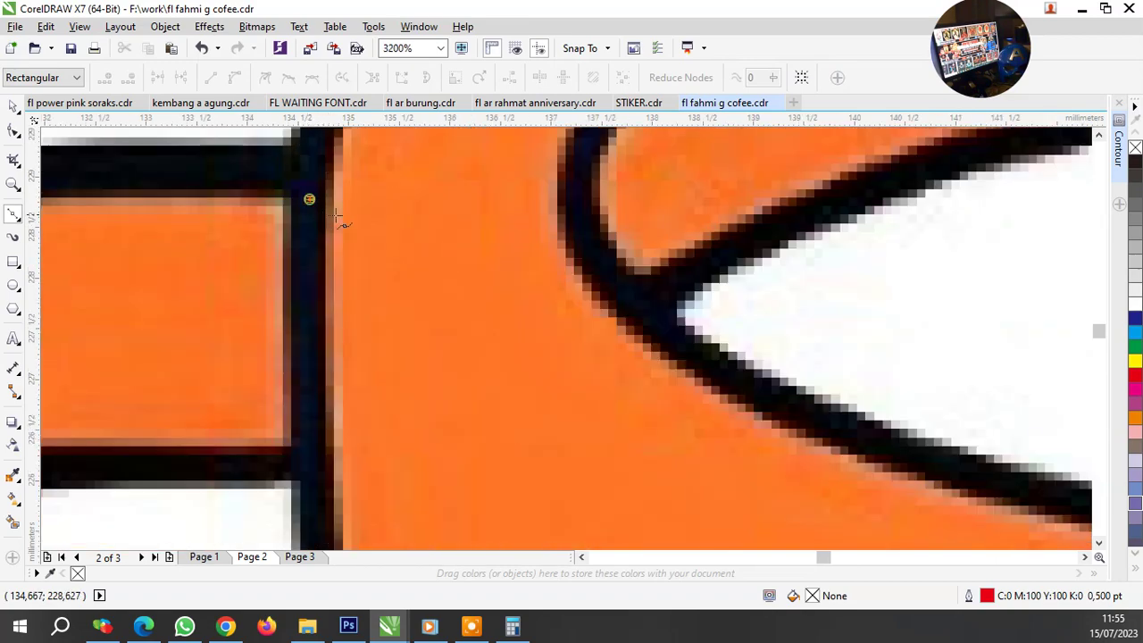
scroll(340, 221, "down", 3)
scroll(375, 358, "up", 1)
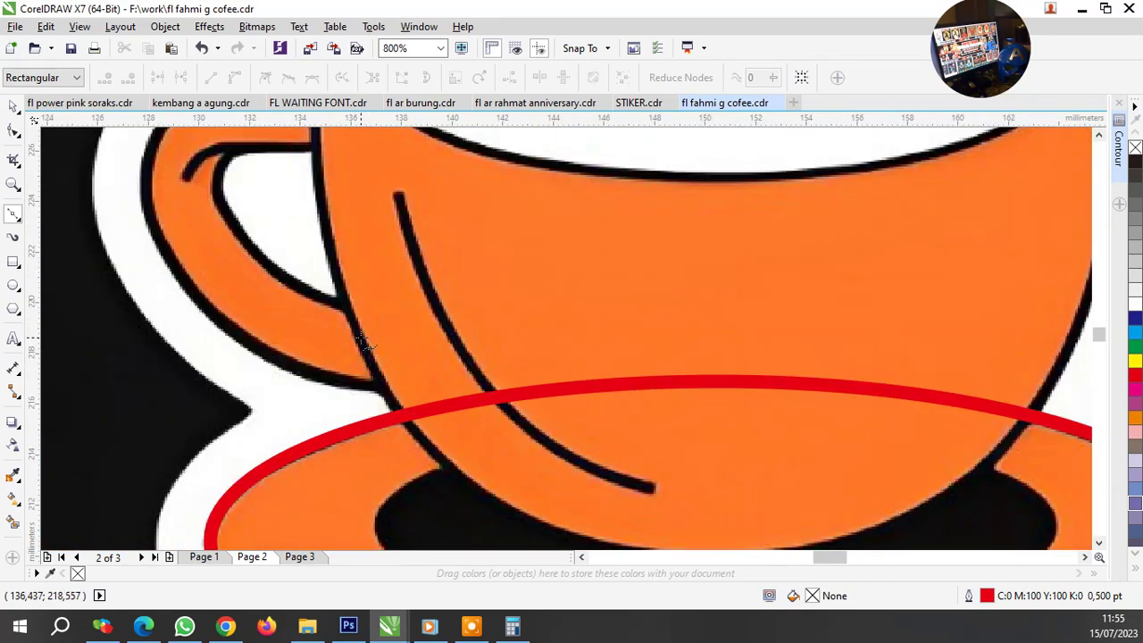
left_click_drag(364, 343, 413, 489)
scroll(403, 355, "down", 1)
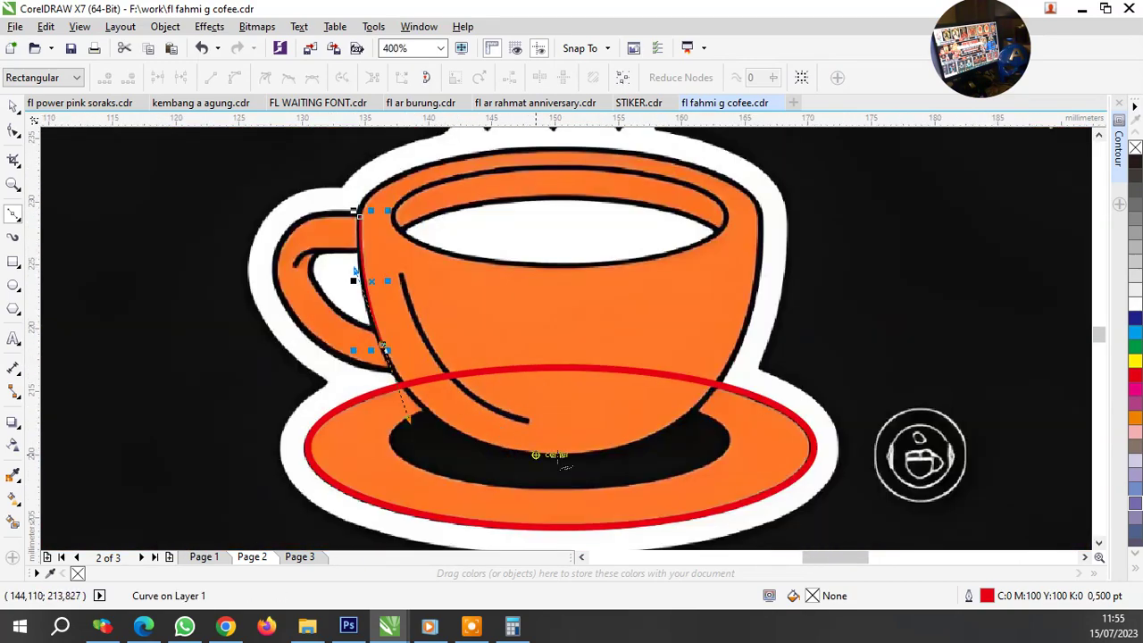
scroll(560, 462, "up", 2)
left_click_drag(531, 440, 815, 449)
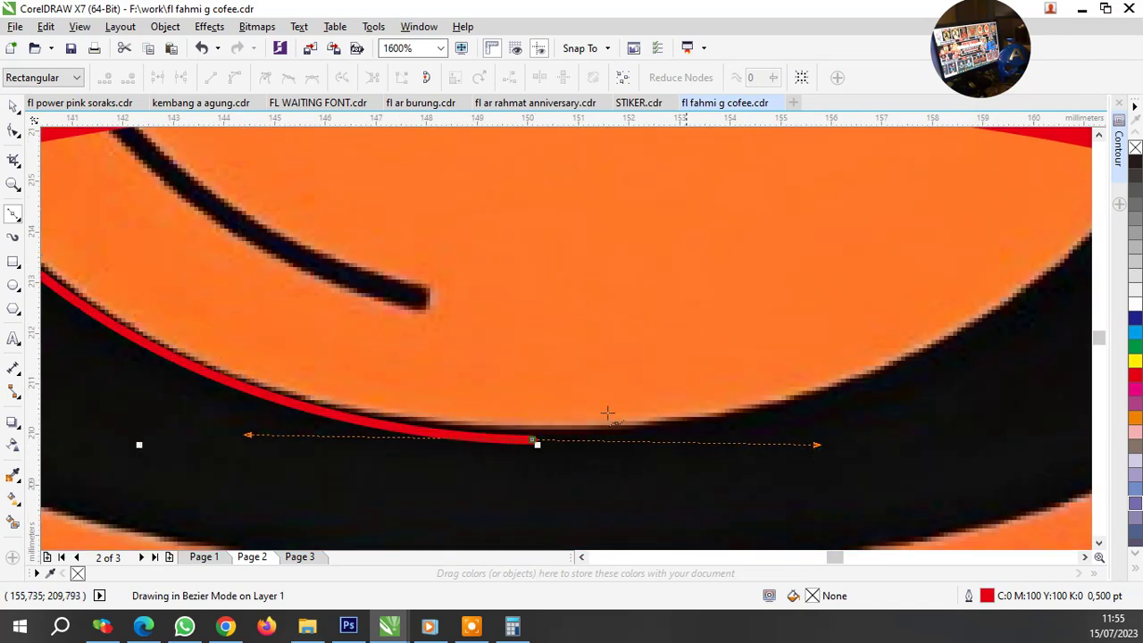
scroll(610, 402, "down", 2)
scroll(742, 301, "up", 1)
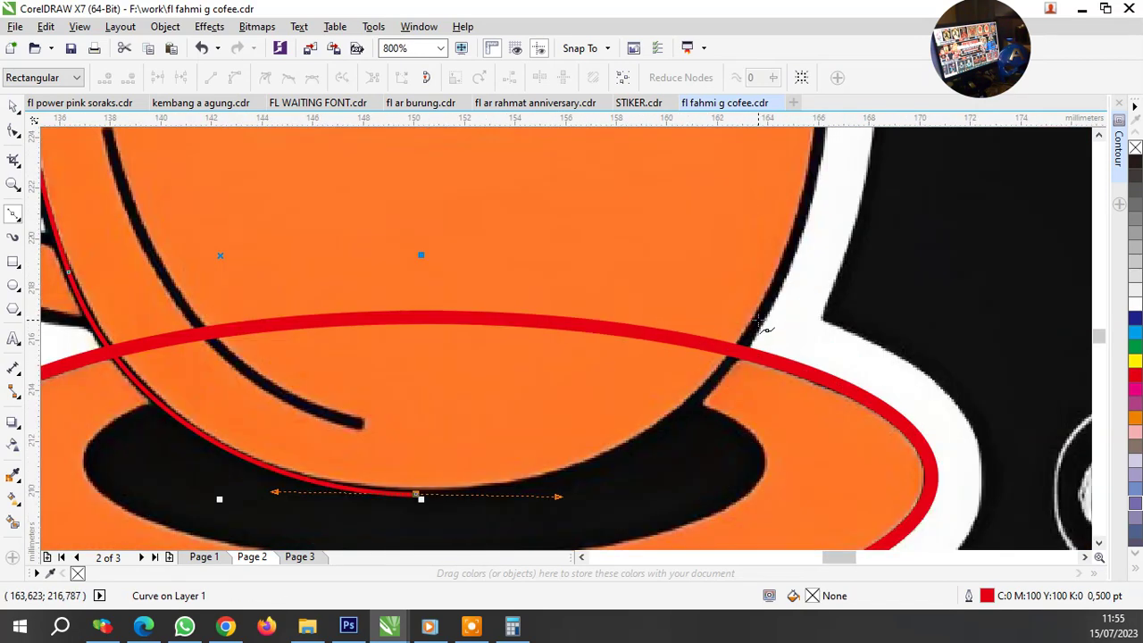
Continue the curve up the cup's right side and along the top rim, closing it at the start.
left_click_drag(767, 308, 836, 180)
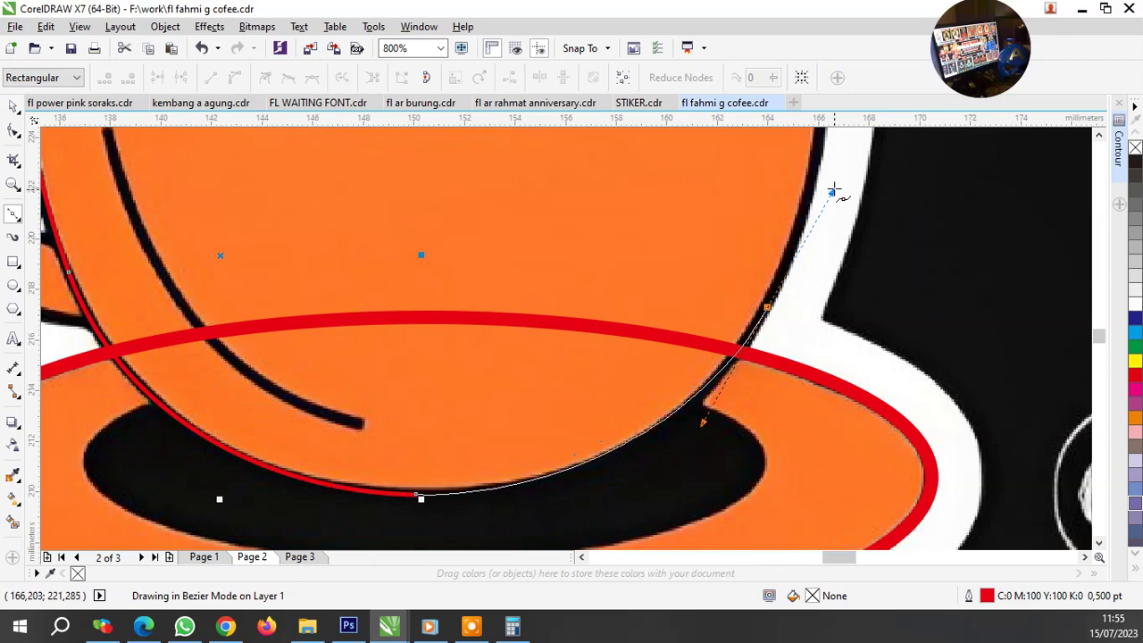
scroll(778, 386, "down", 1)
scroll(808, 179, "up", 1)
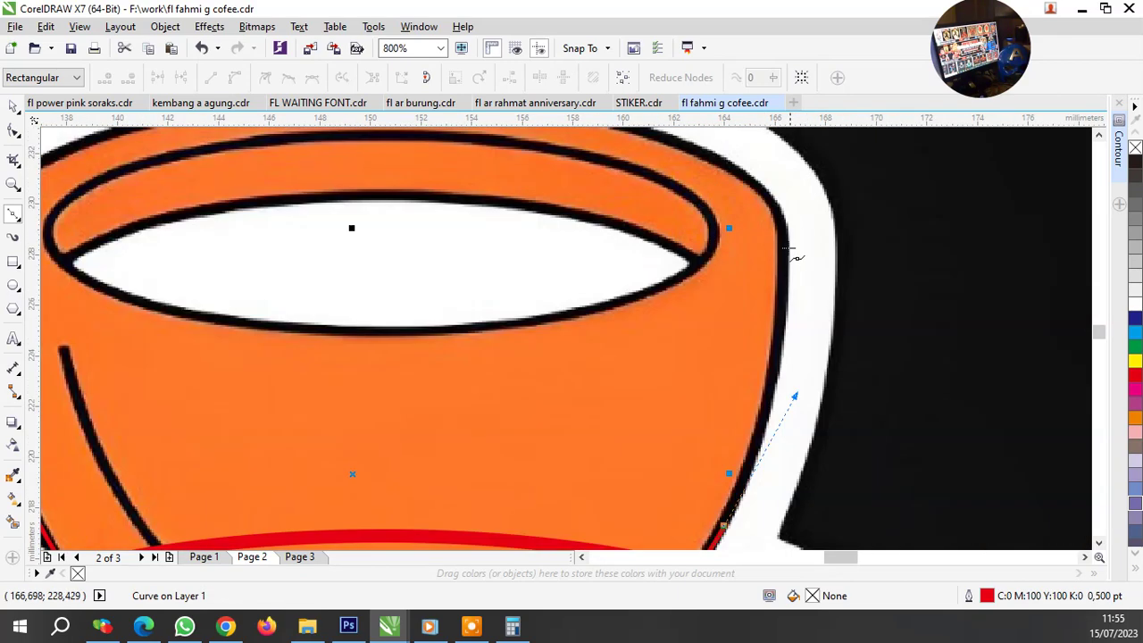
scroll(553, 283, "up", 2)
scroll(783, 309, "down", 1)
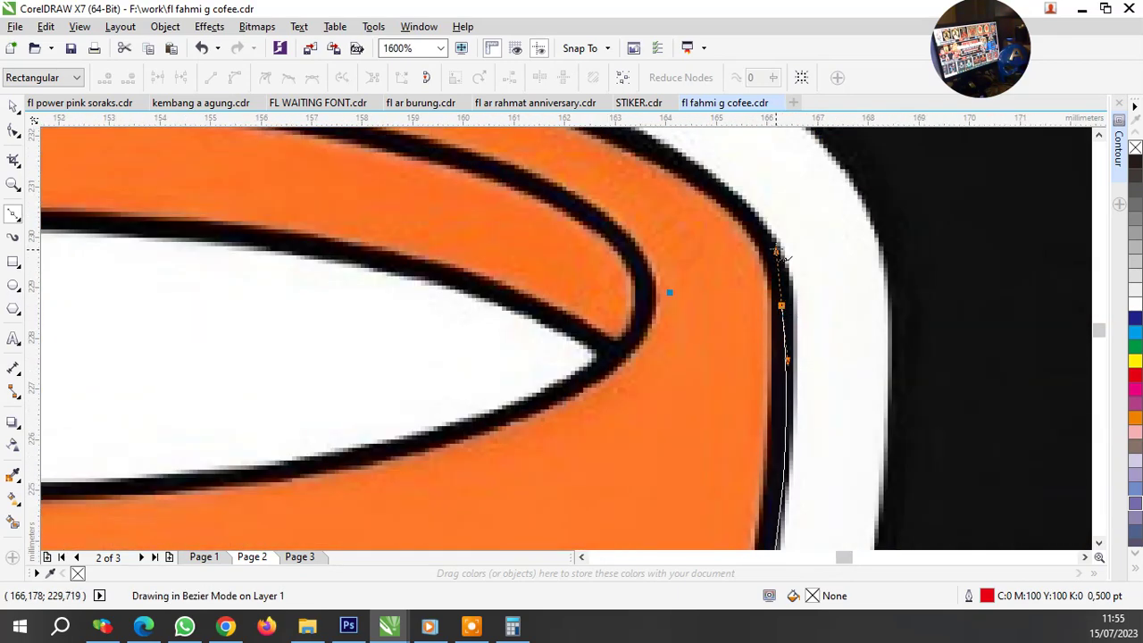
mouse_move(782, 308)
left_mouse_down()
mouse_move(785, 257)
mouse_move(657, 205)
mouse_move(301, 255)
left_mouse_up()
scroll(783, 286, "down", 2)
scroll(703, 204, "up", 1)
scroll(658, 204, "down", 2)
scroll(568, 234, "up", 1)
scroll(744, 268, "down", 2)
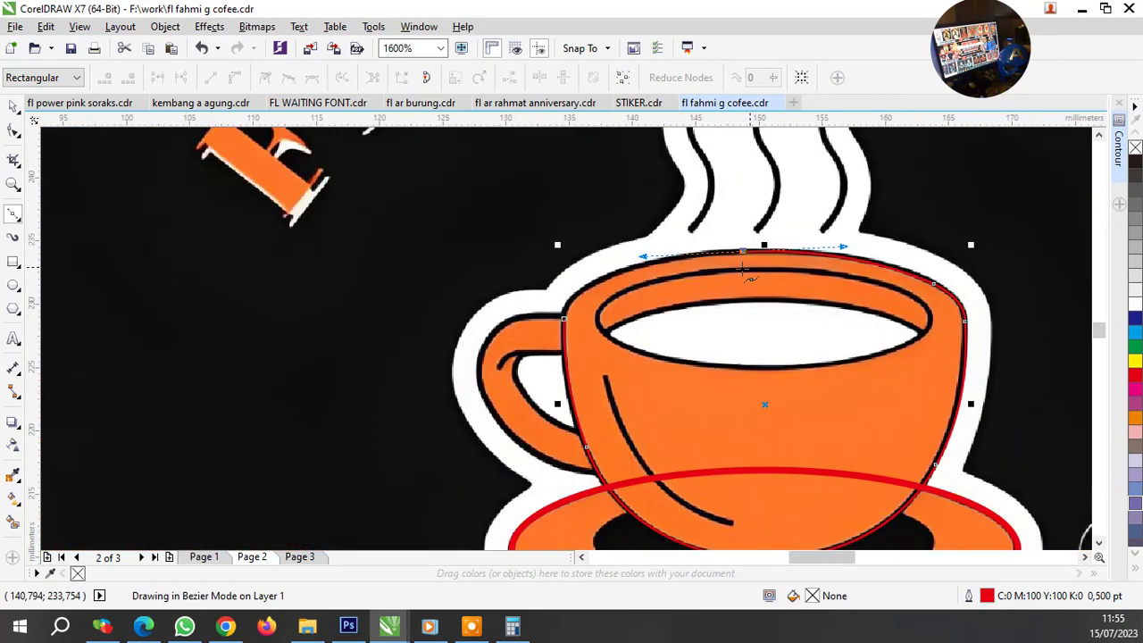
scroll(571, 299, "up", 1)
scroll(576, 294, "up", 1)
left_click_drag(616, 254, 554, 293)
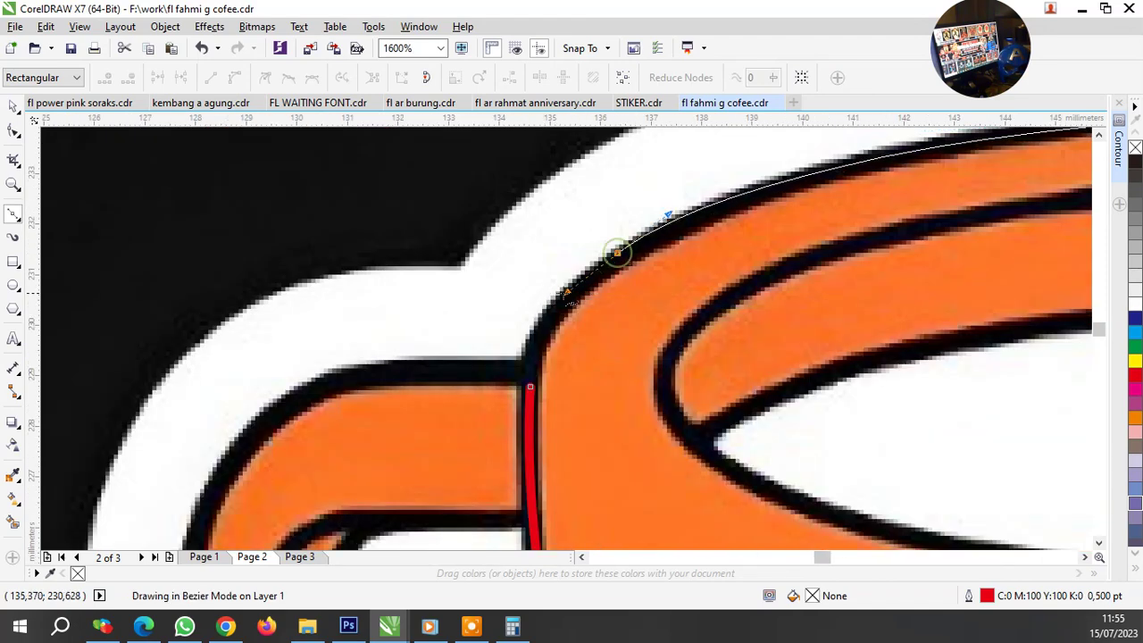
left_click_drag(531, 386, 488, 308)
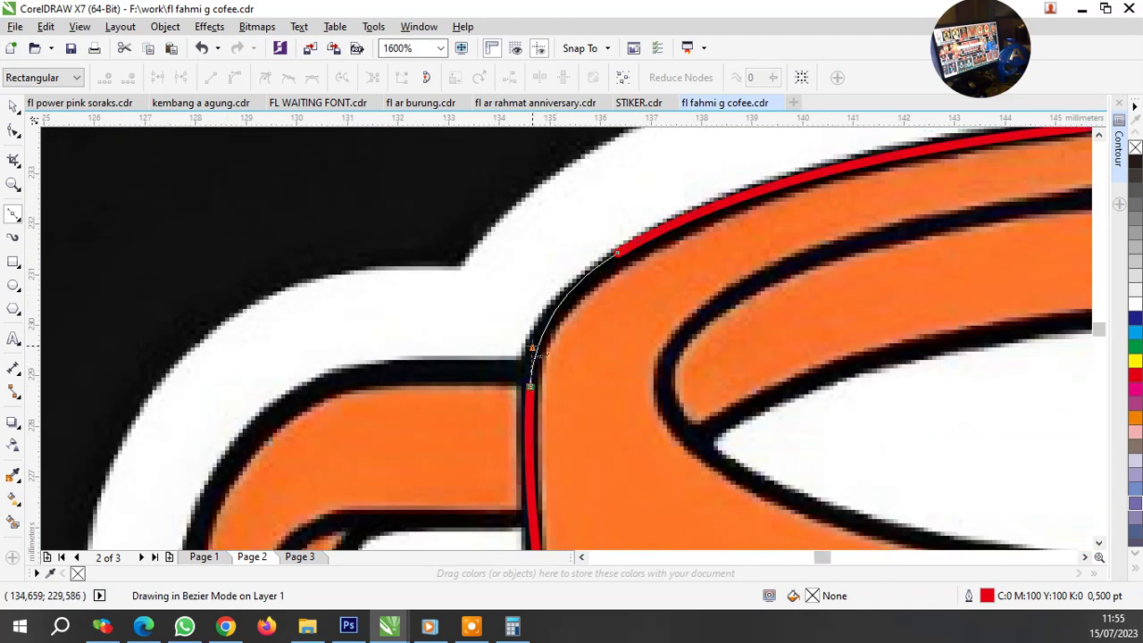
Move a rim node onto the cup's edge and delete an unneeded node.
key("F10")
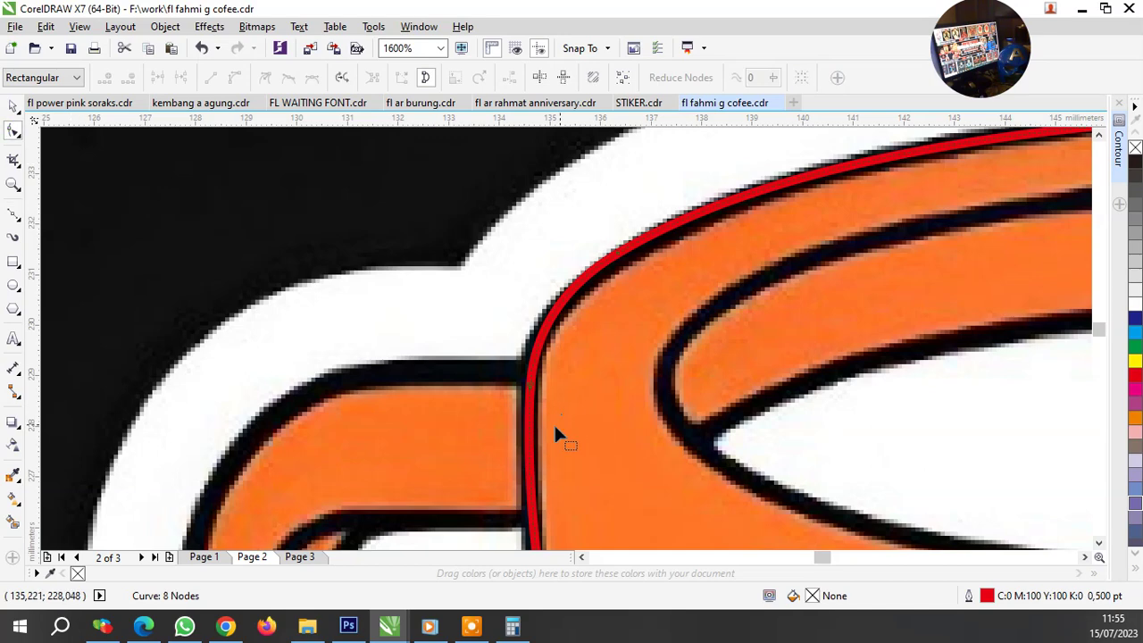
left_click(616, 257)
left_click_drag(616, 256, 630, 258)
scroll(624, 258, "up", 1)
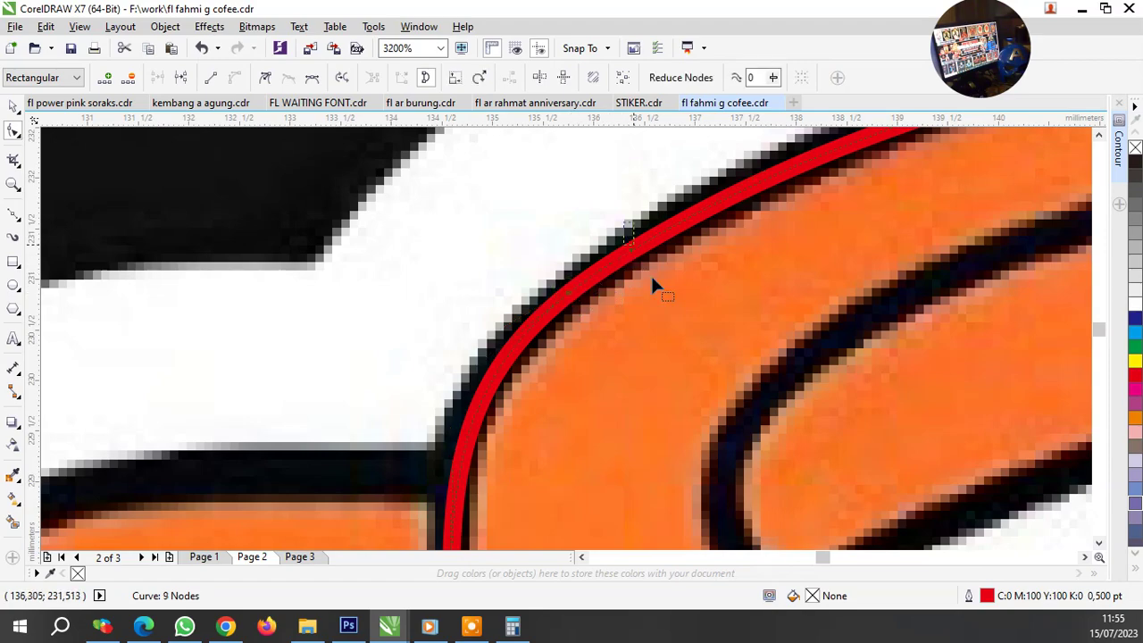
scroll(446, 375, "down", 3)
scroll(628, 331, "up", 2)
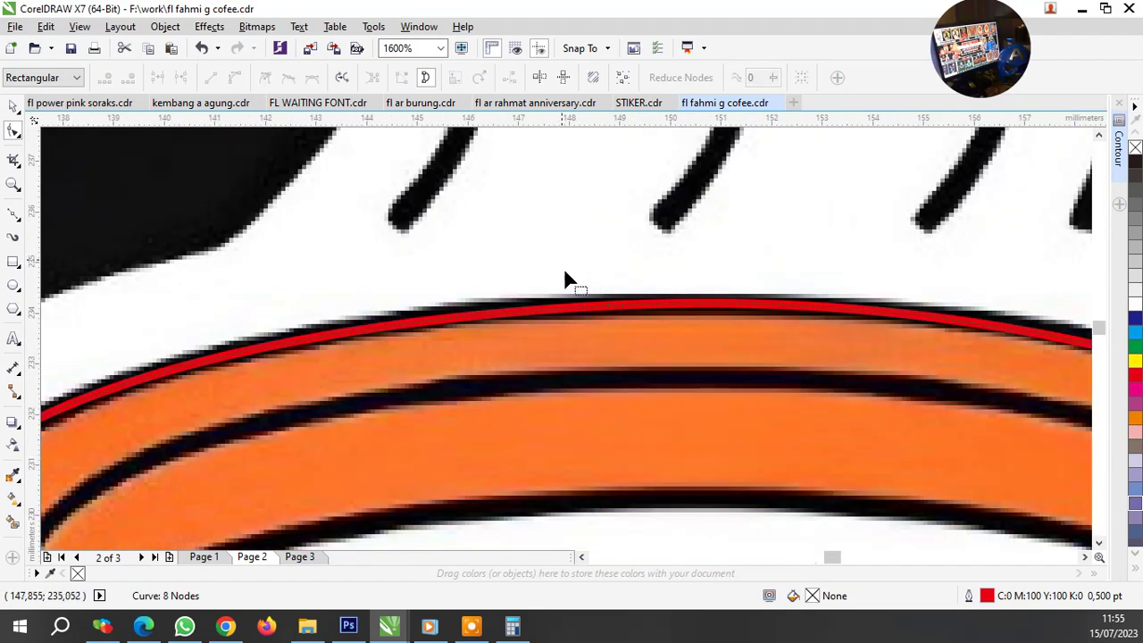
key("Delete")
scroll(641, 348, "down", 2)
scroll(581, 340, "up", 1)
scroll(732, 365, "up", 1)
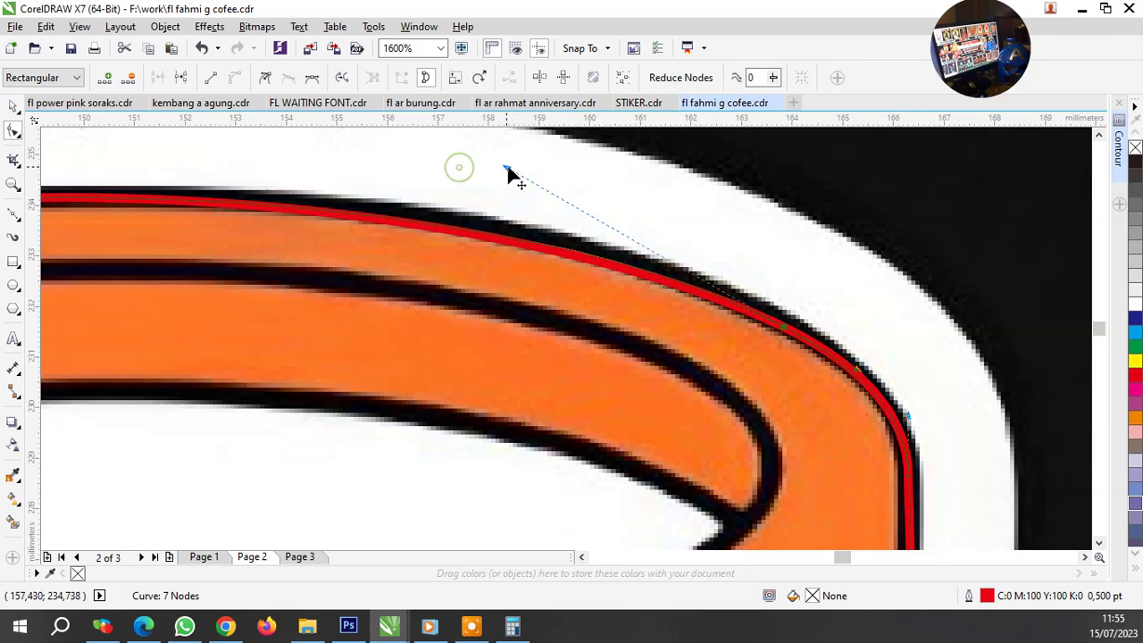
scroll(812, 351, "up", 1)
scroll(748, 313, "down", 1)
Nudge another node onto the rim and remove the extra node, leaving a 7-node outline.
left_click_drag(748, 312, 761, 315)
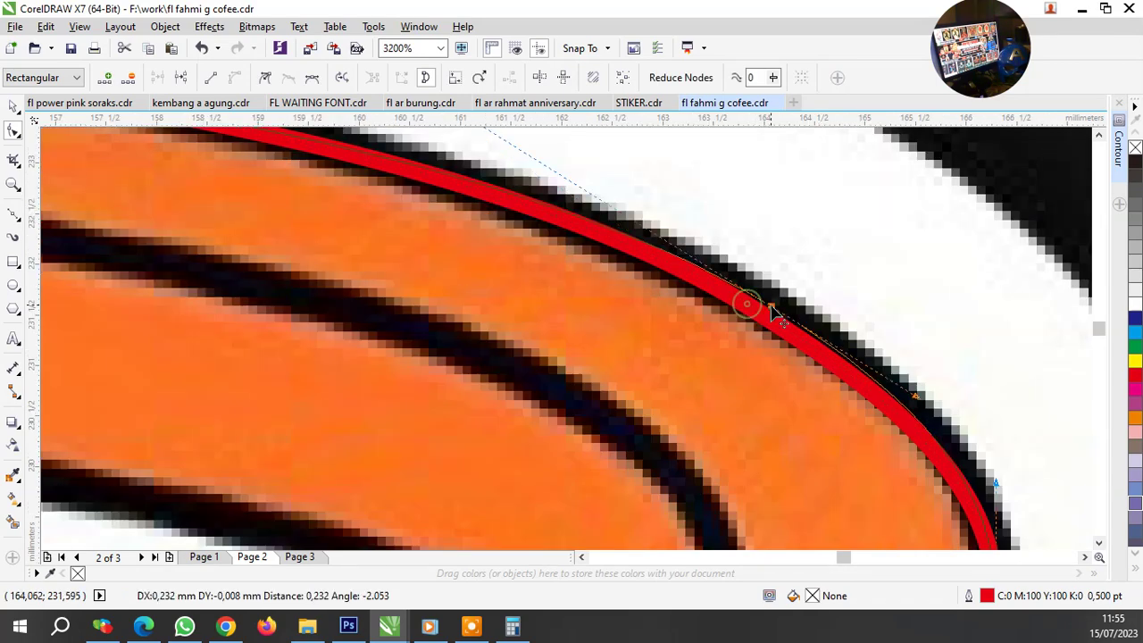
scroll(827, 385, "down", 1)
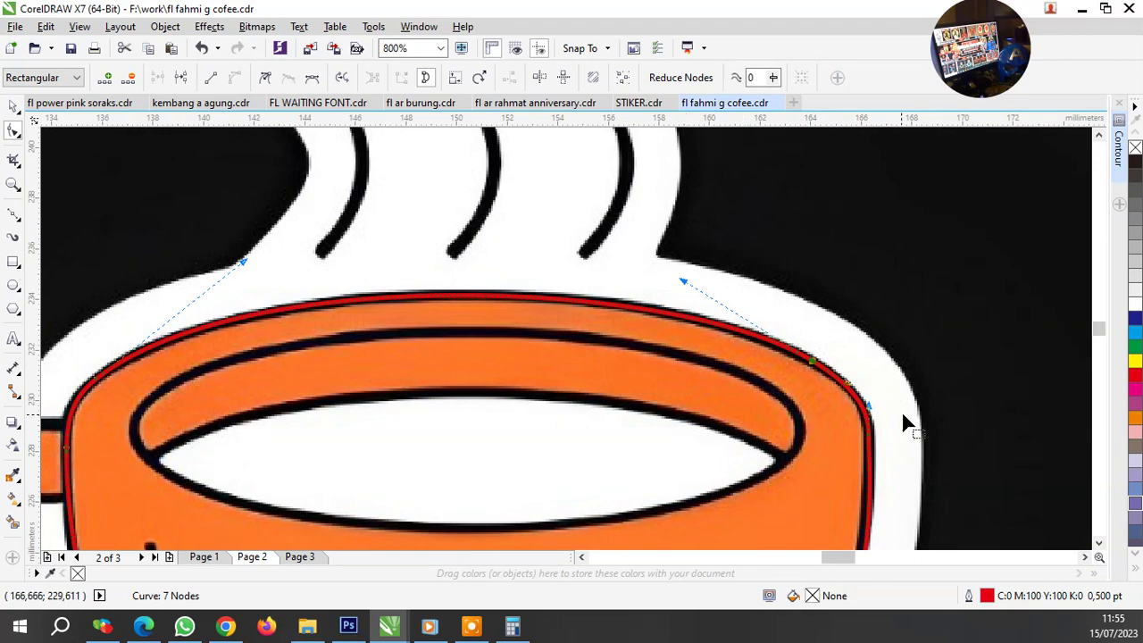
scroll(901, 410, "up", 1)
scroll(875, 432, "down", 1)
scroll(835, 381, "down", 1)
scroll(835, 384, "up", 1)
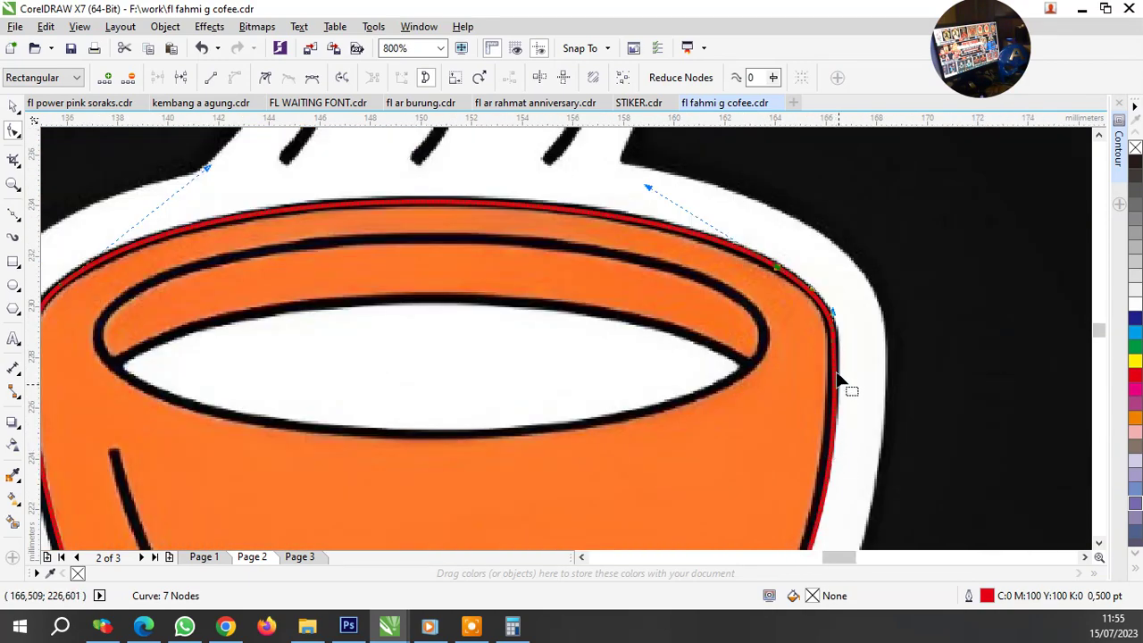
scroll(837, 382, "up", 1)
scroll(834, 325, "down", 3)
scroll(806, 408, "up", 1)
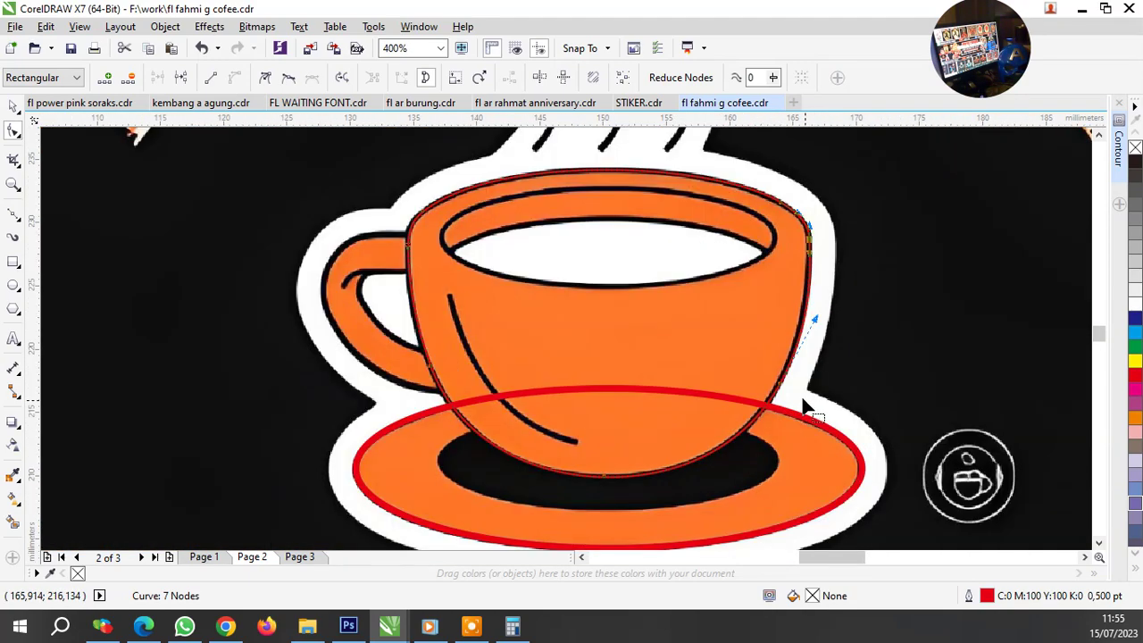
scroll(792, 432, "up", 2)
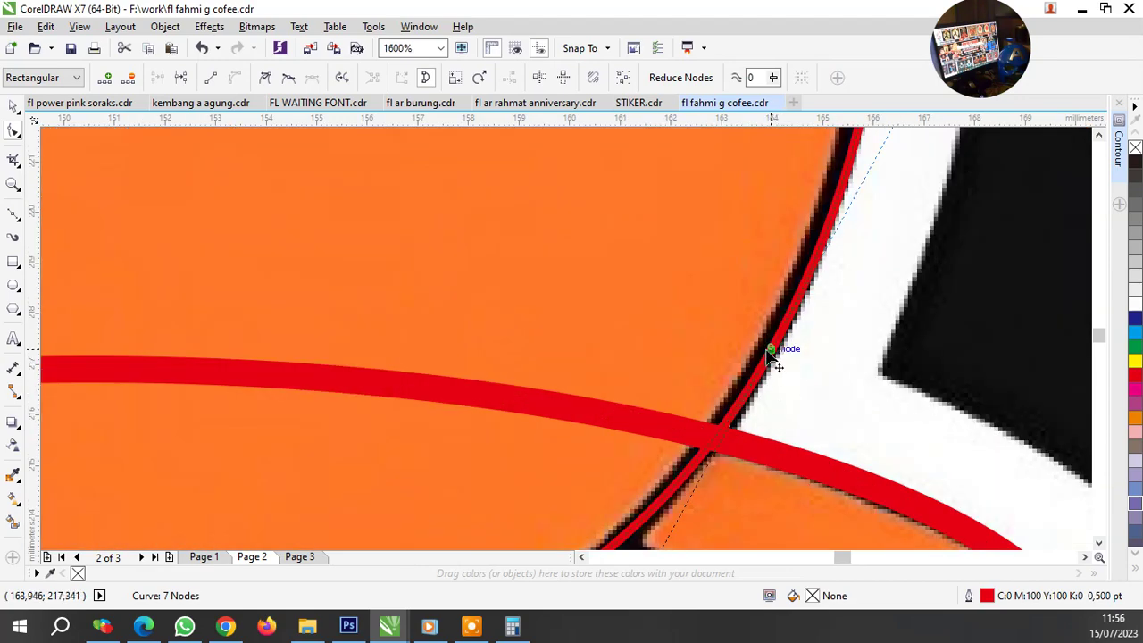
scroll(765, 365, "down", 2)
scroll(725, 462, "up", 2)
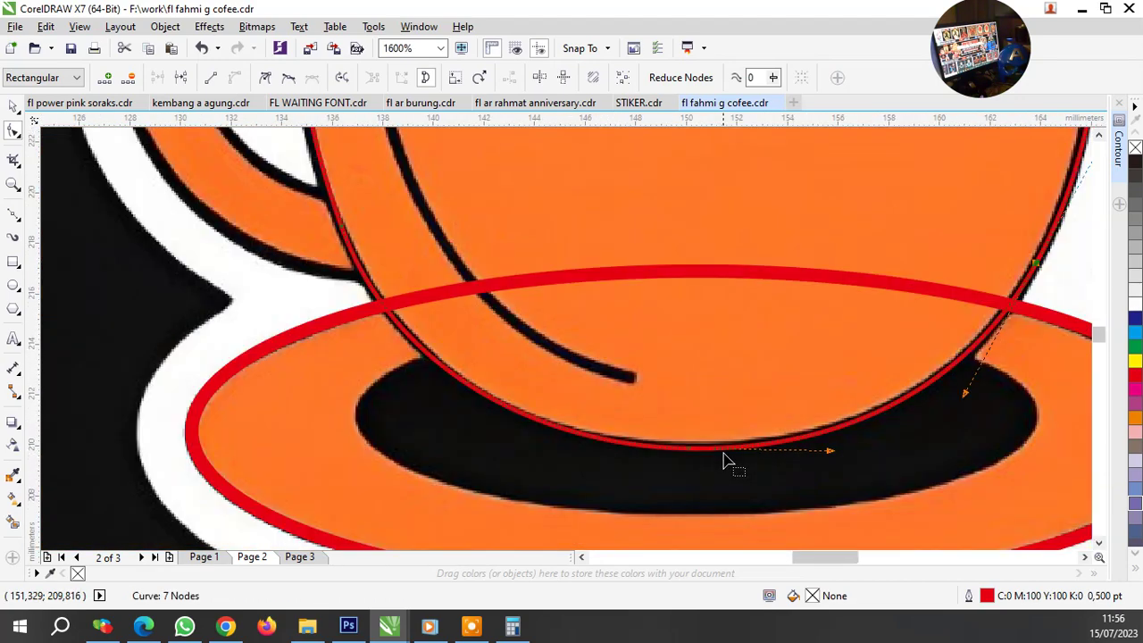
scroll(725, 461, "down", 2)
scroll(542, 357, "up", 3)
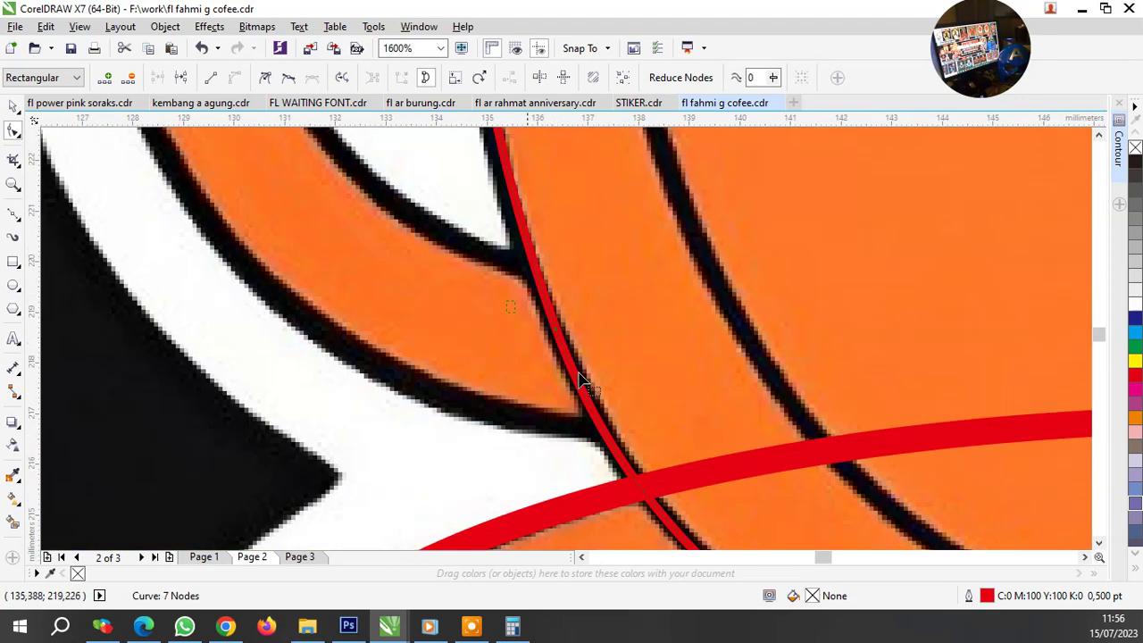
scroll(578, 379, "down", 1)
scroll(612, 326, "down", 1)
scroll(643, 387, "up", 1)
double_click(639, 385)
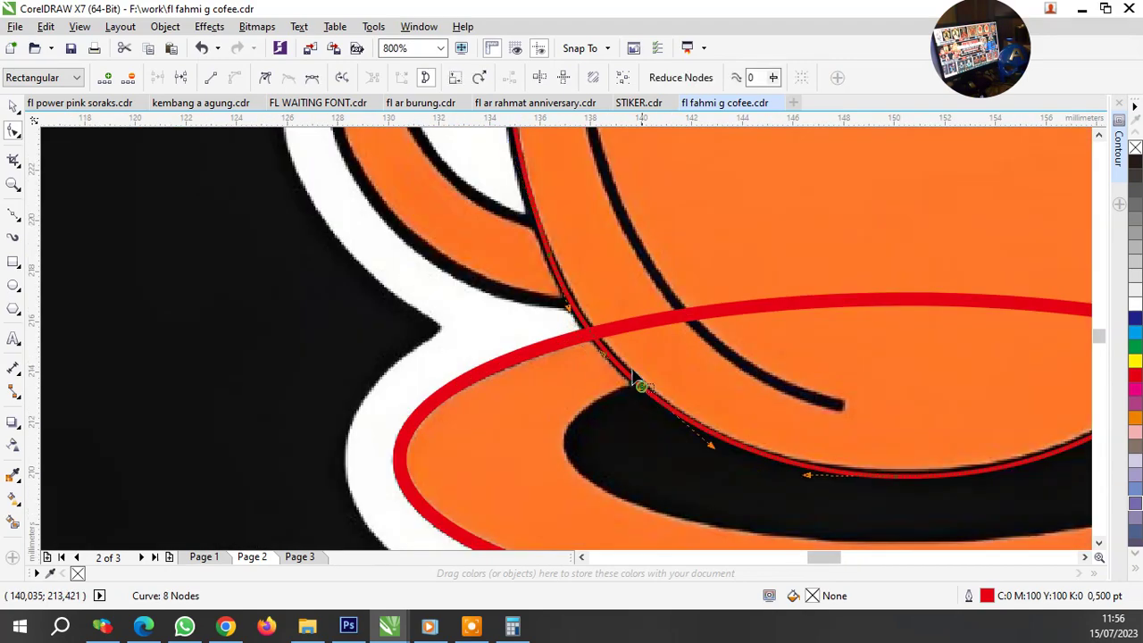
key("Delete")
scroll(635, 339, "down", 1)
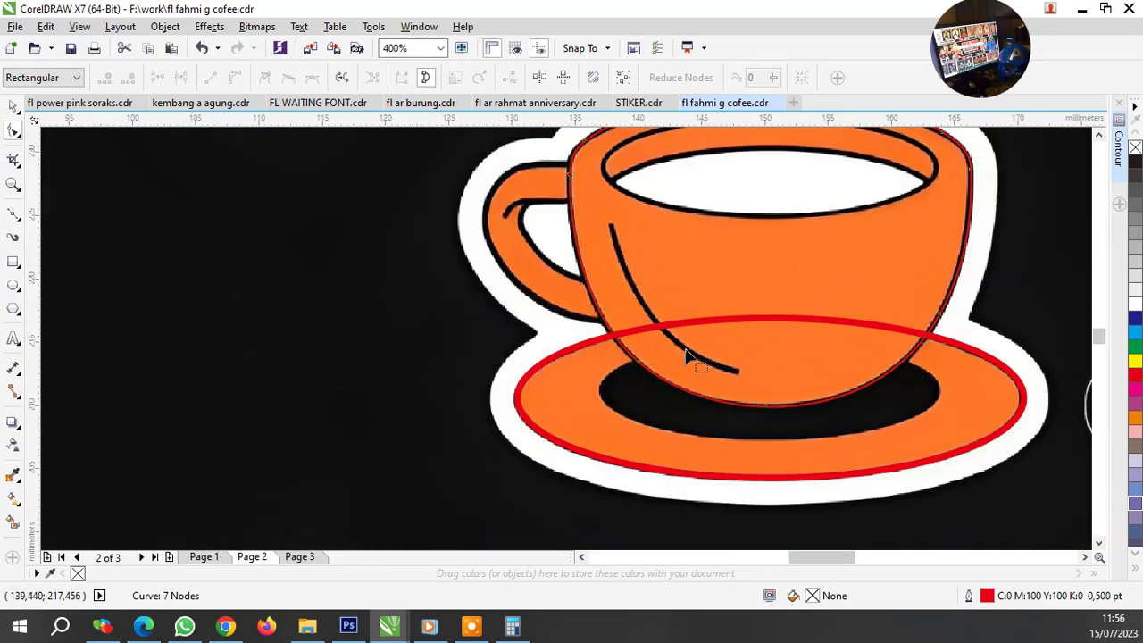
scroll(763, 412, "up", 1)
scroll(708, 382, "down", 2)
Scale a saucer ellipse copy down and flatten it to about 27.4 × 7.9 mm over the shadow.
scroll(791, 307, "up", 2)
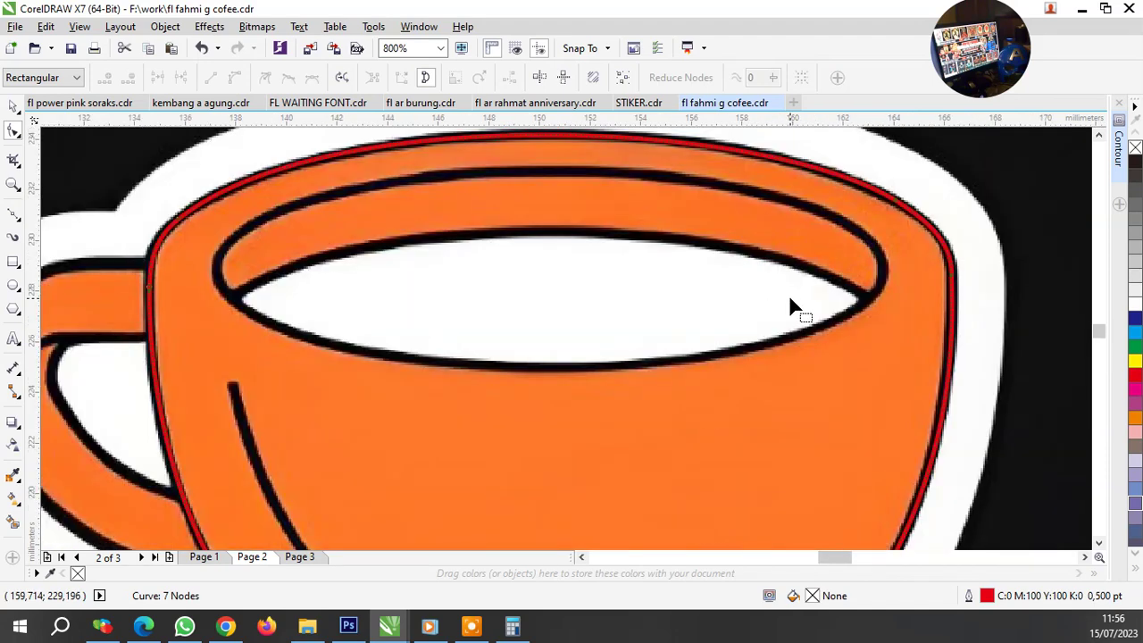
scroll(671, 262, "down", 1)
key("space")
scroll(658, 438, "down", 2)
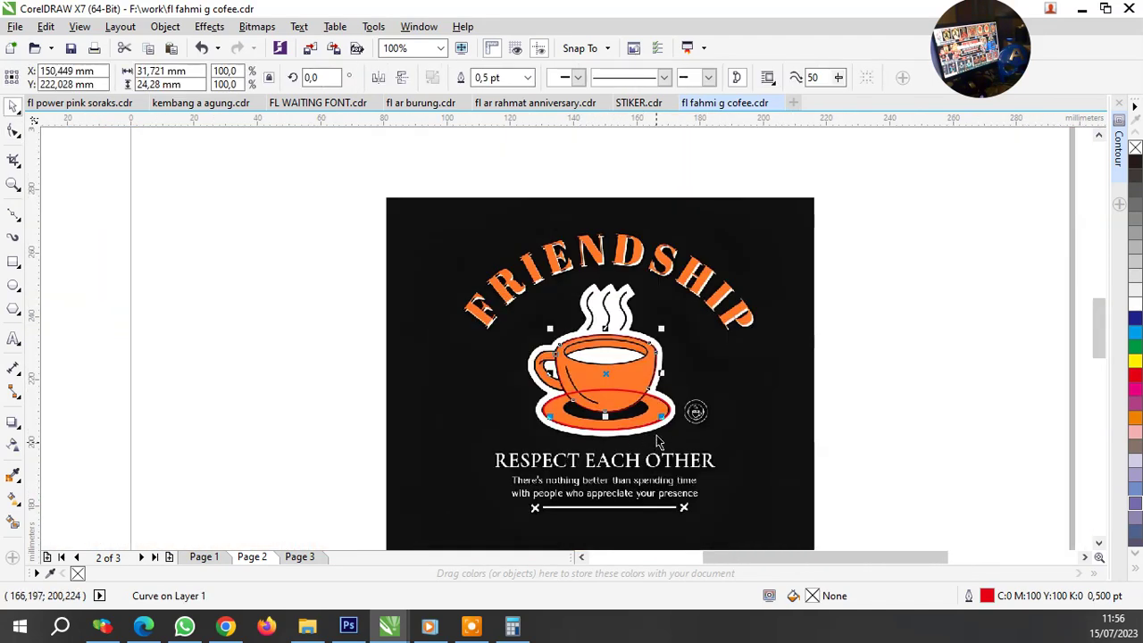
scroll(658, 438, "up", 2)
left_click(655, 351)
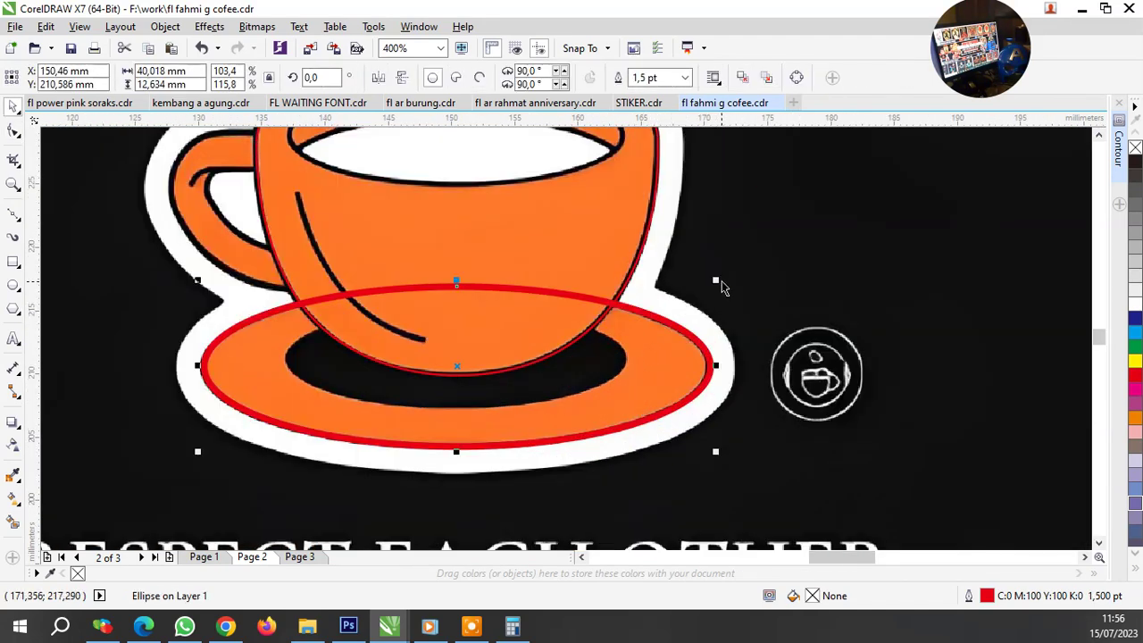
left_click_drag(715, 279, 692, 310)
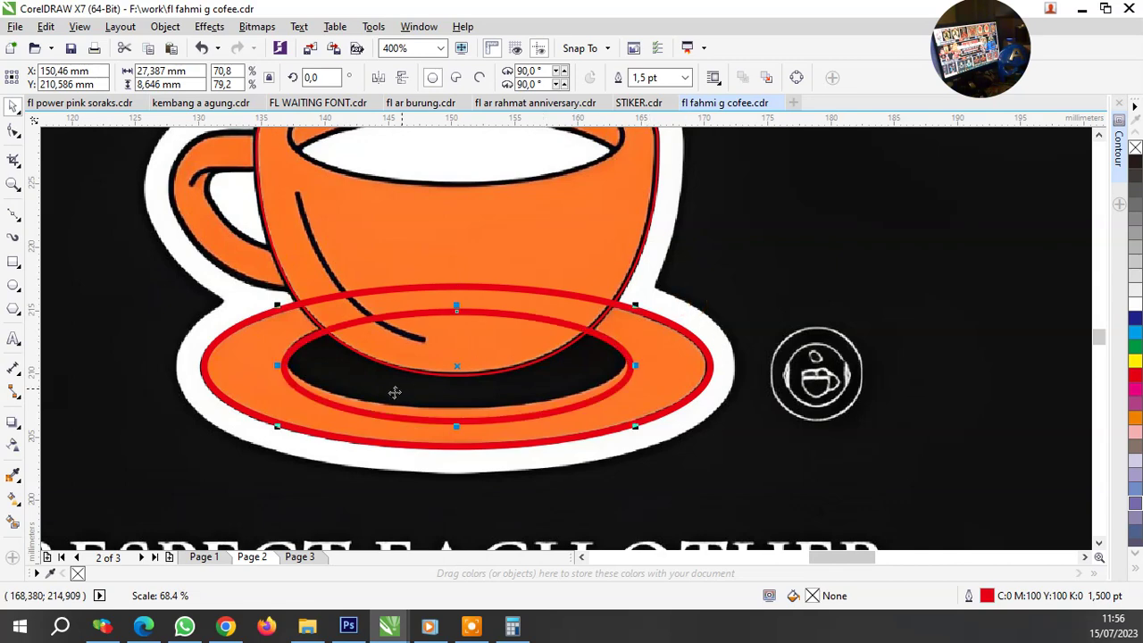
scroll(406, 390, "up", 2)
scroll(493, 387, "down", 2)
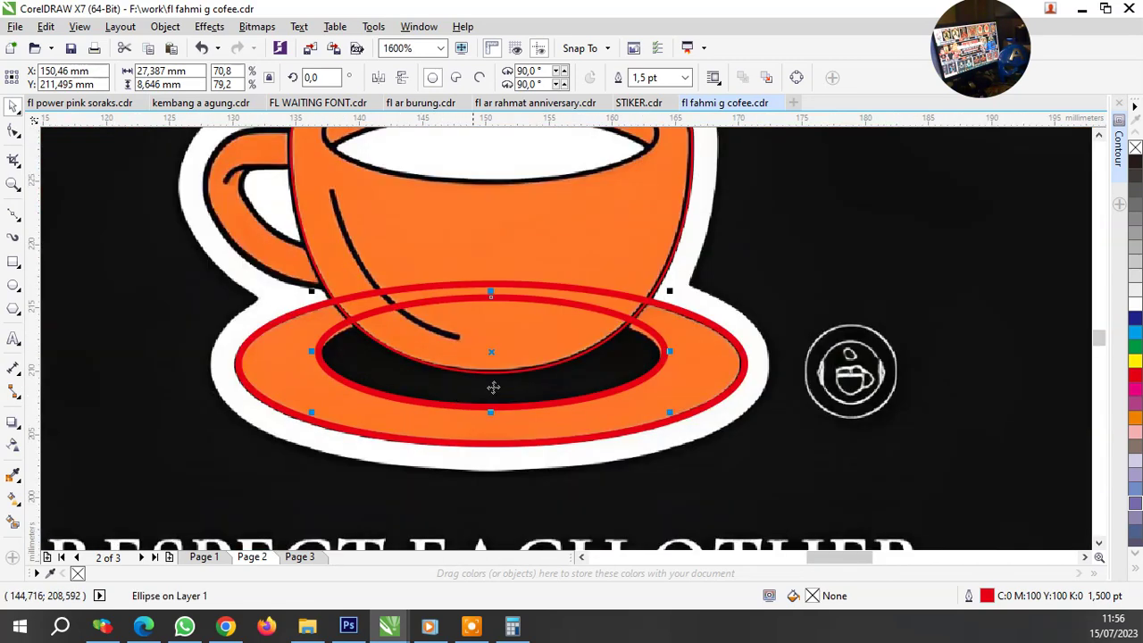
scroll(472, 318, "up", 1)
left_click_drag(511, 272, 511, 298)
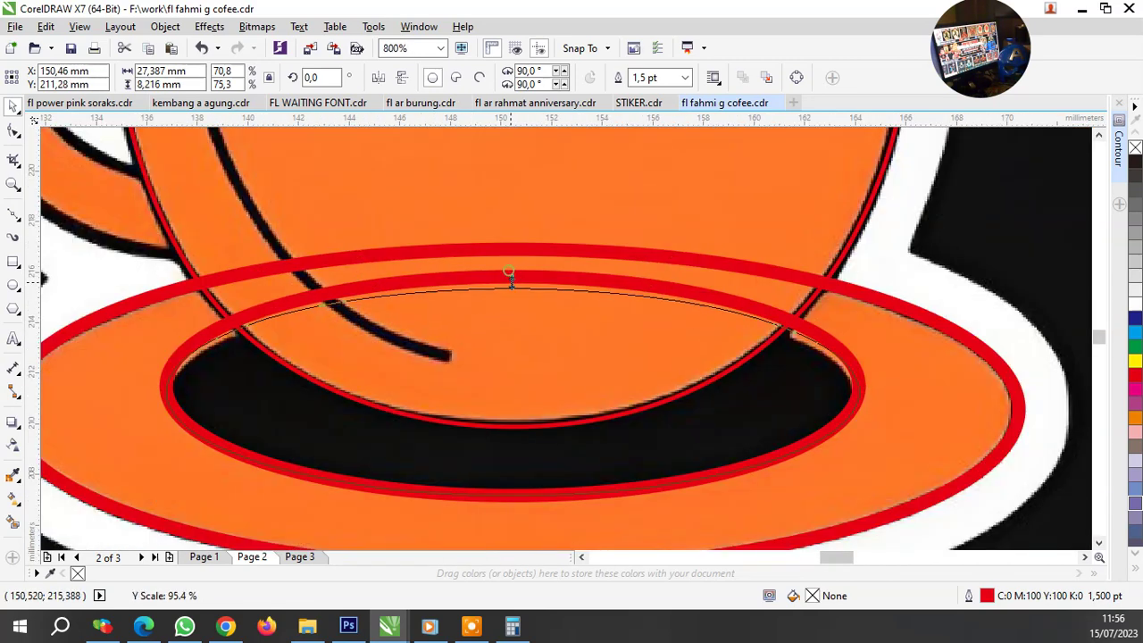
scroll(611, 349, "down", 1)
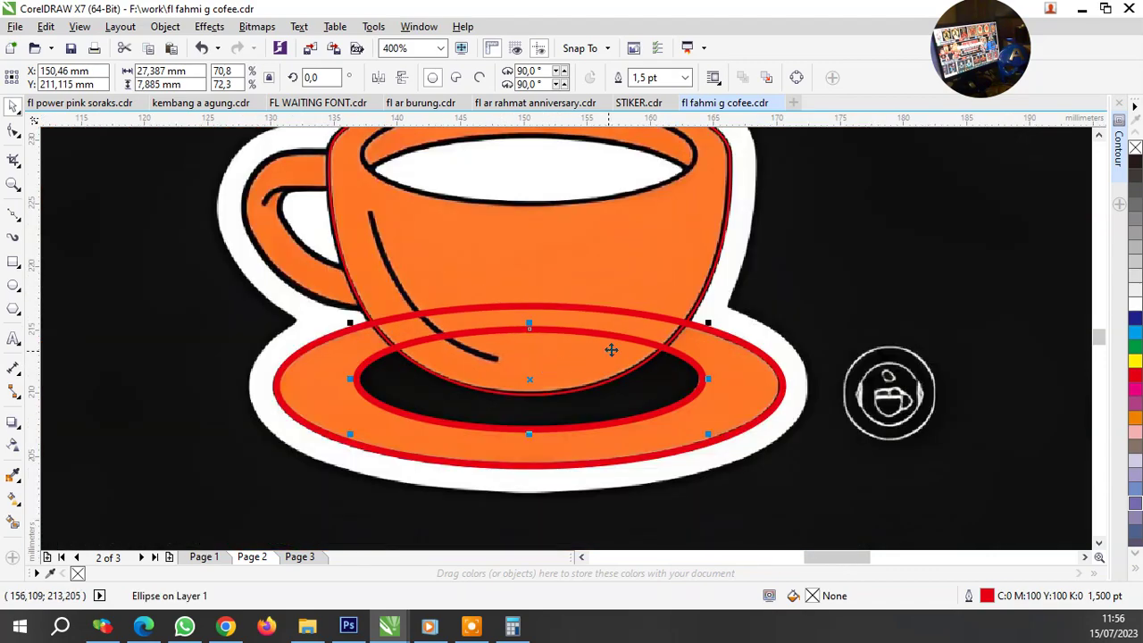
scroll(698, 303, "down", 2)
scroll(688, 308, "up", 2)
left_click(683, 301)
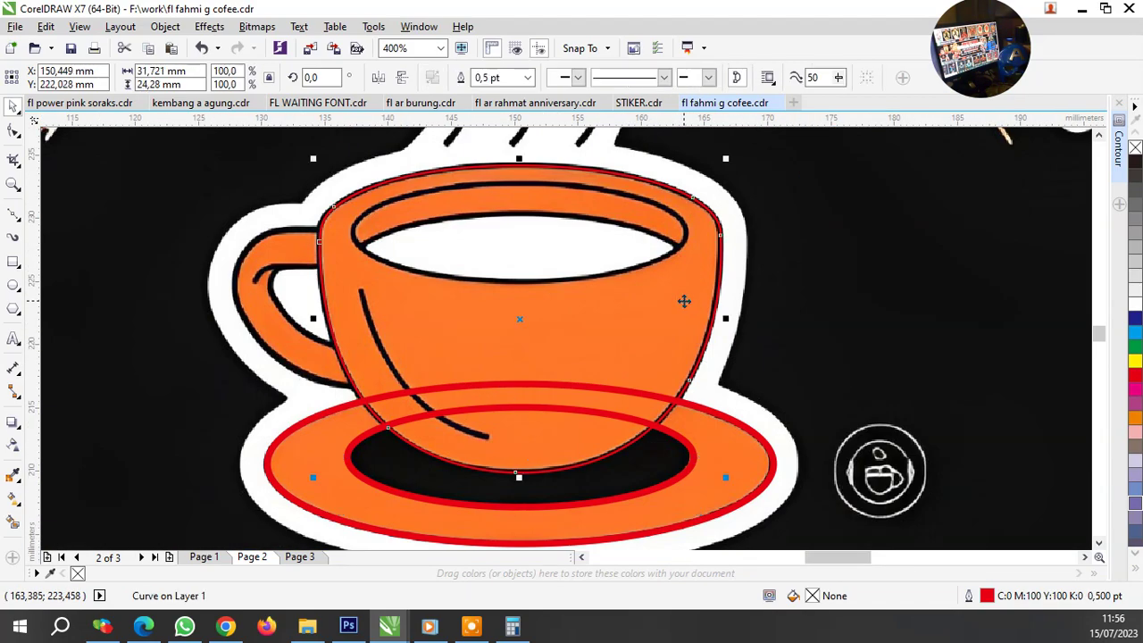
Thicken the cup body outline to 1.5 pt.
left_click(527, 77)
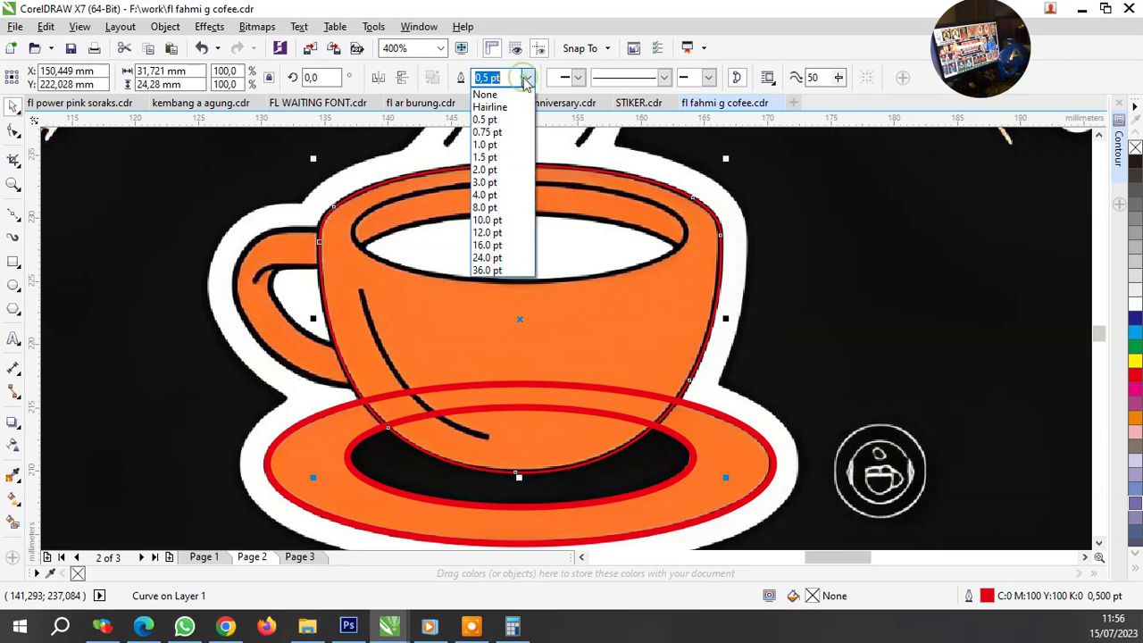
left_click(504, 157)
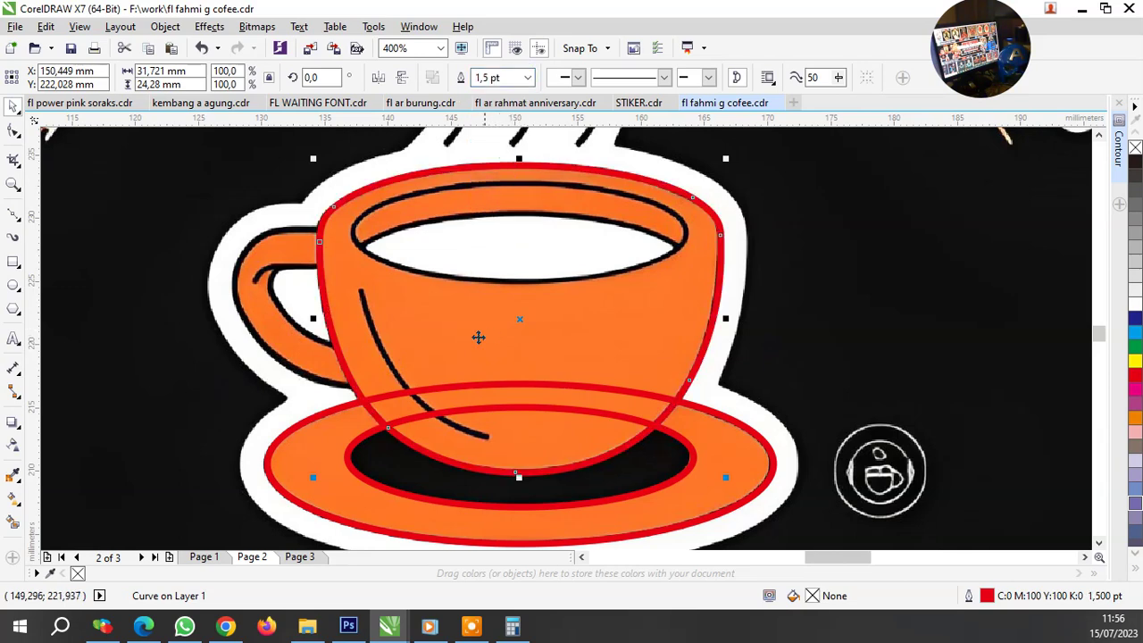
scroll(306, 331, "up", 1)
scroll(352, 332, "up", 1)
scroll(394, 332, "down", 1)
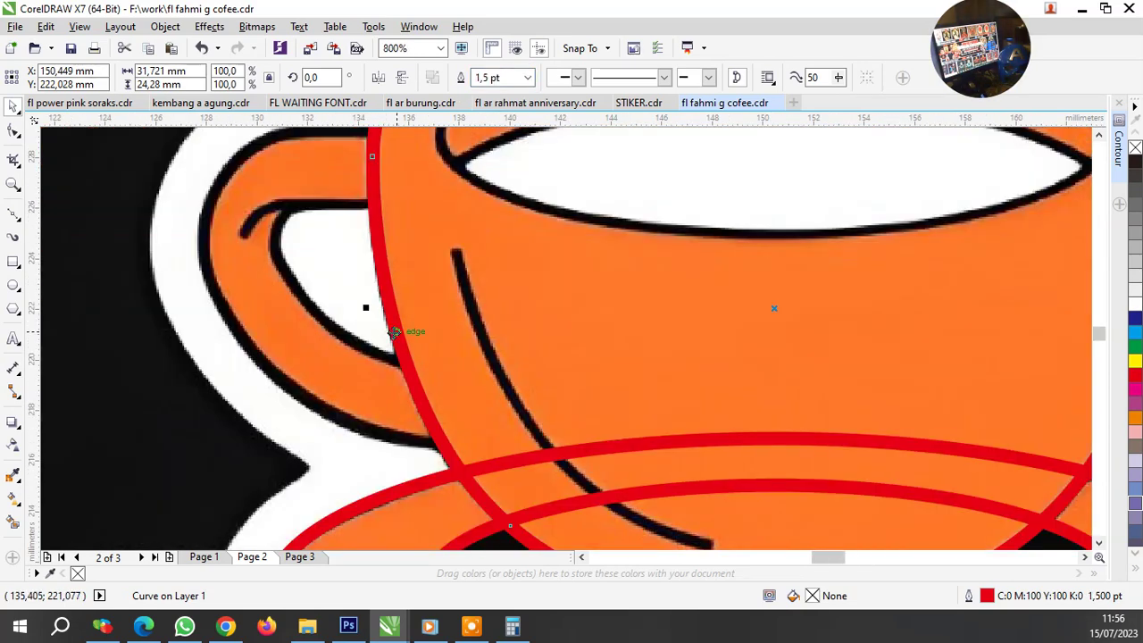
Select the thin curved highlight line on the cup.
left_click(18, 217)
scroll(395, 205, "down", 1)
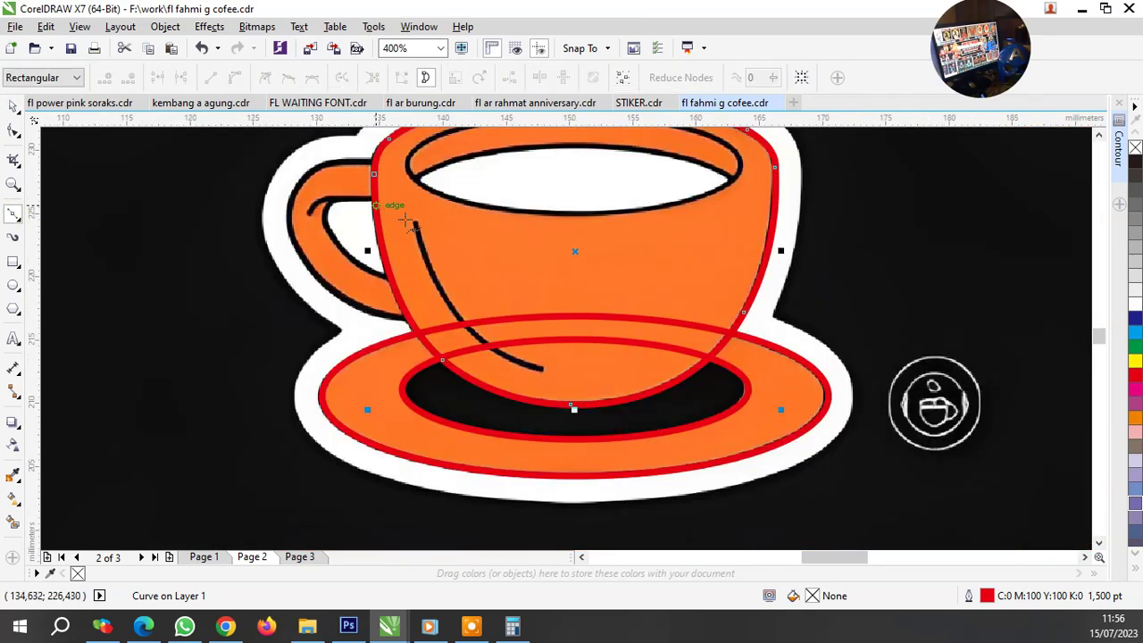
scroll(416, 229, "up", 1)
left_click(404, 217)
scroll(402, 211, "down", 1)
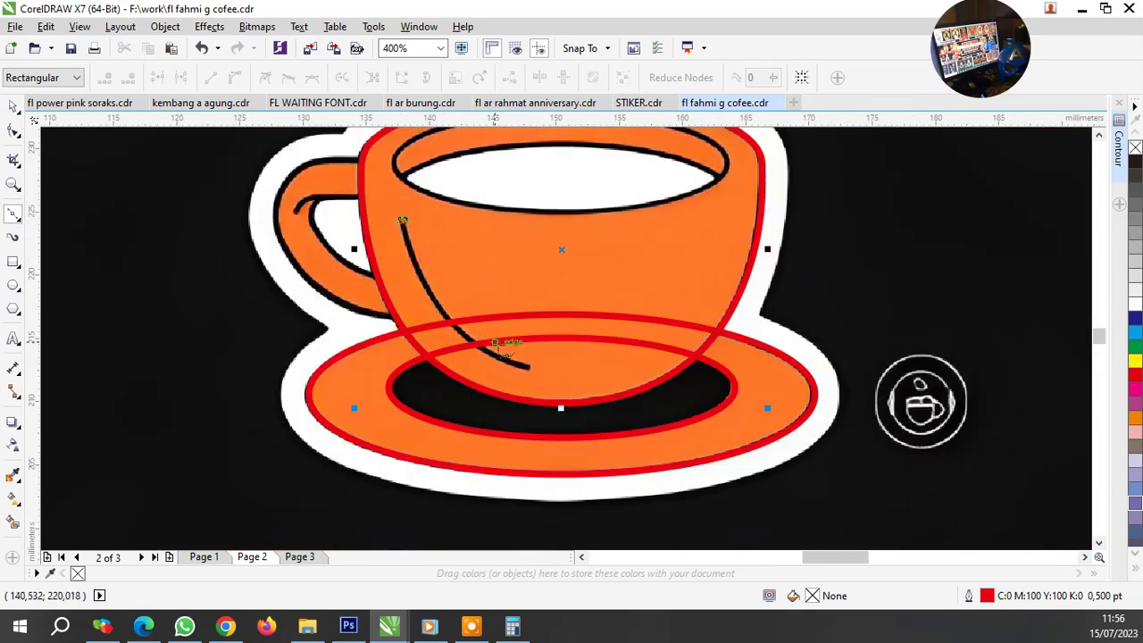
scroll(503, 344, "up", 2)
scroll(581, 400, "down", 1)
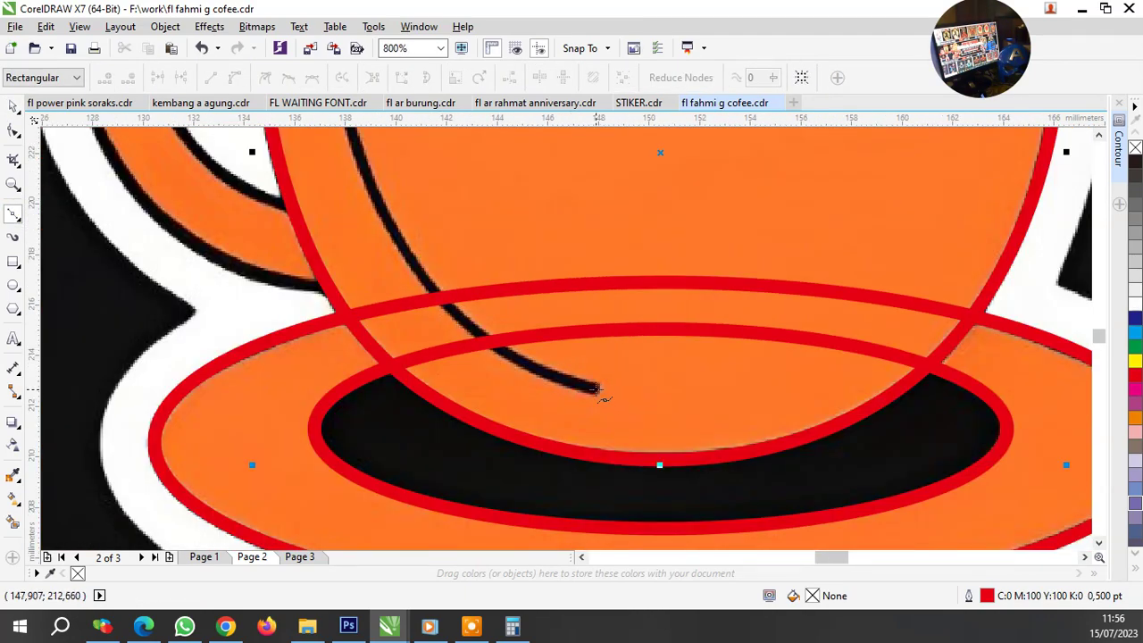
Make the curved line a 1.5 pt stroke, convert it to an object and fill it black.
left_click_drag(599, 390, 807, 435)
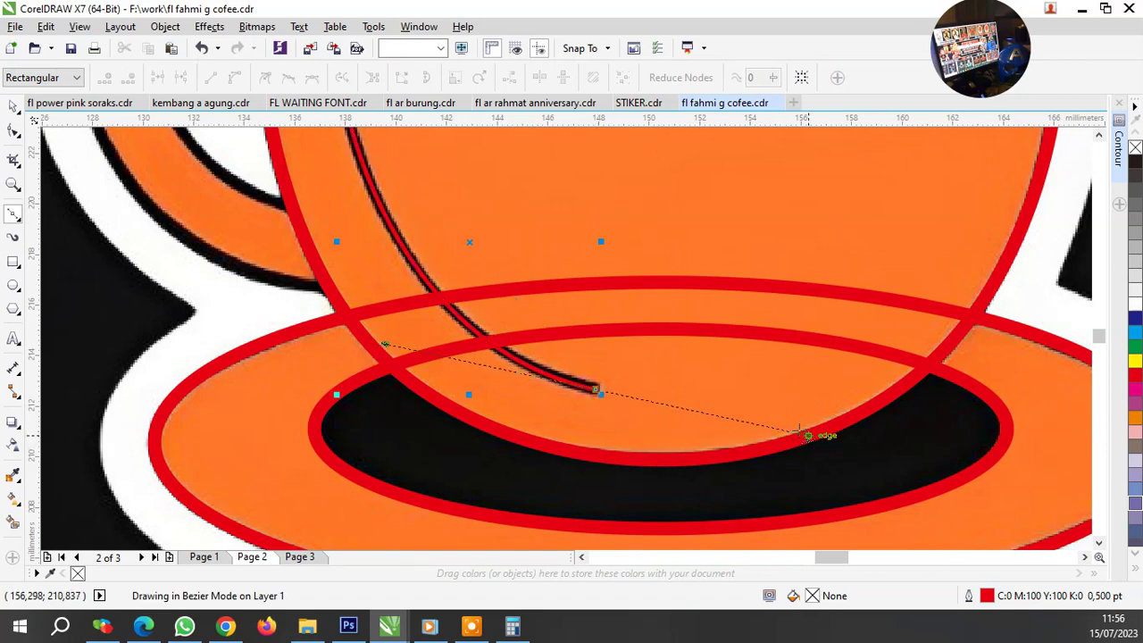
key("space")
left_click(527, 78)
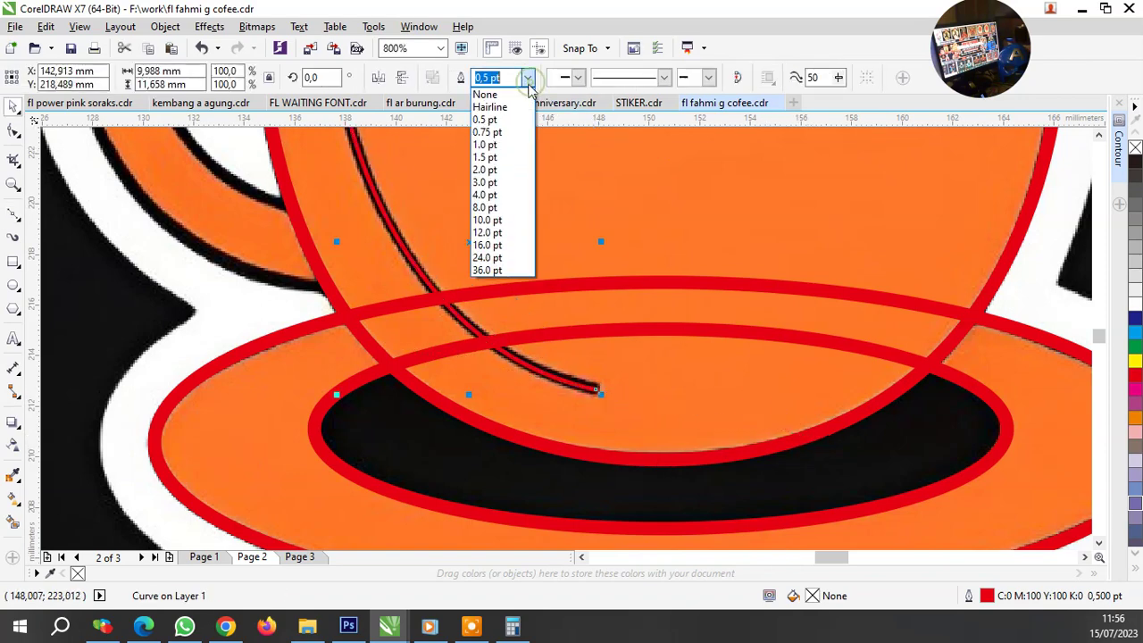
left_click(513, 157)
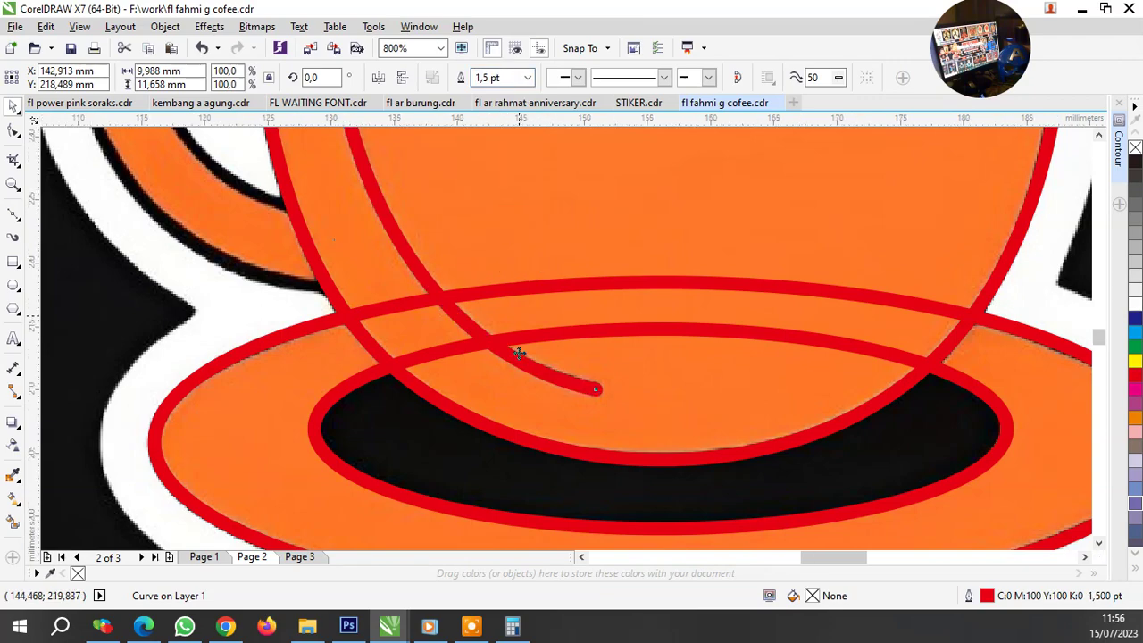
scroll(519, 353, "down", 3)
scroll(499, 301, "up", 5)
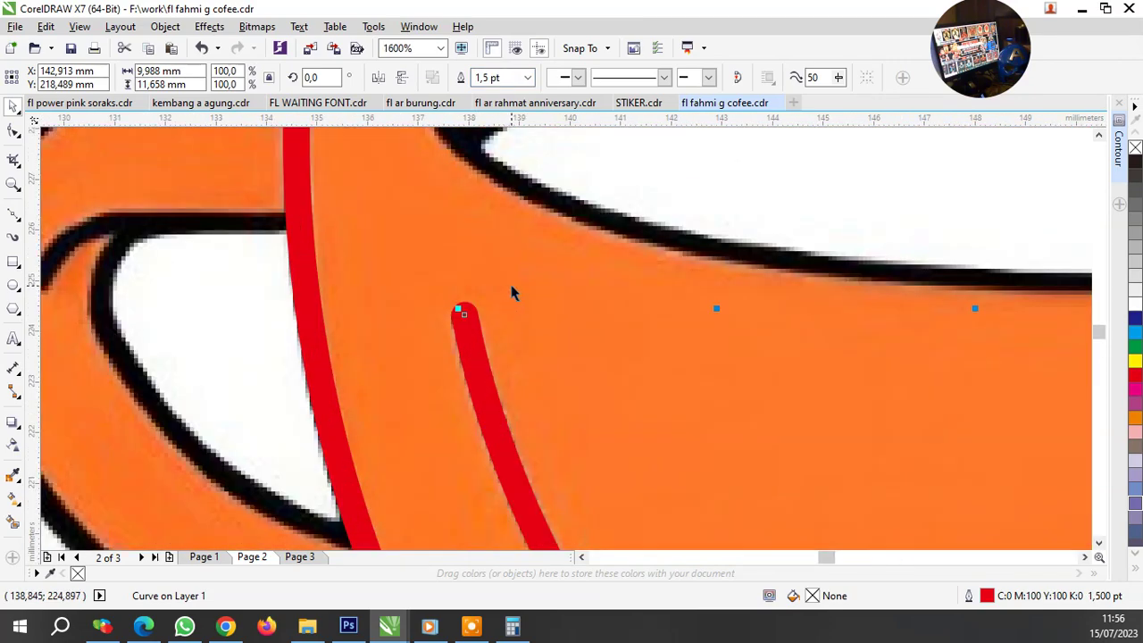
key("ctrl+shift+q")
scroll(476, 313, "down", 1)
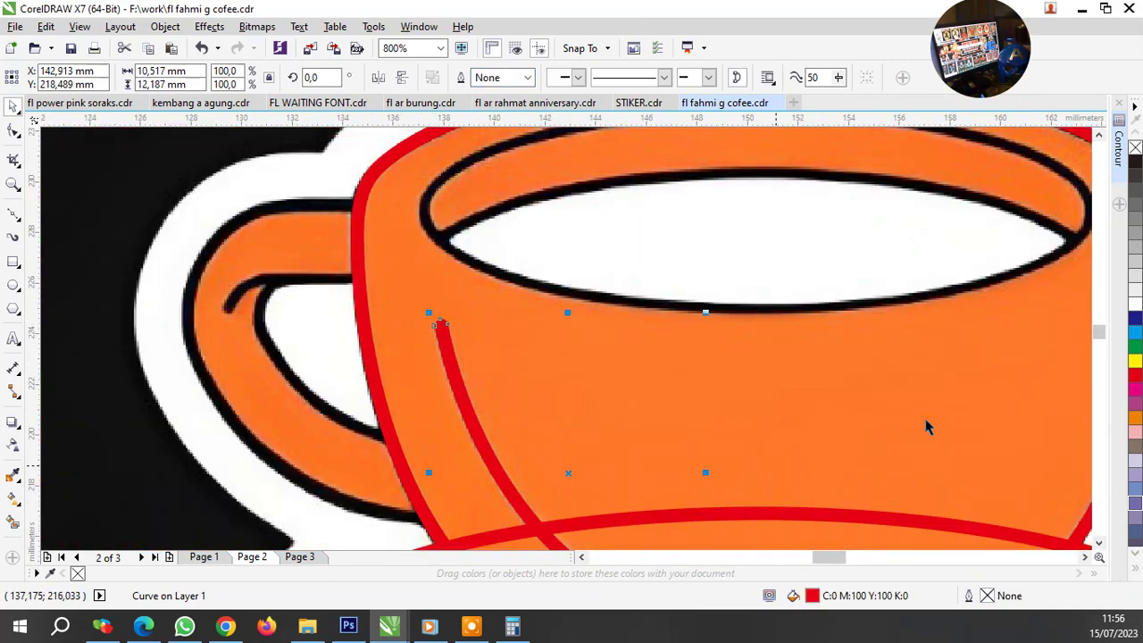
left_click(1136, 569)
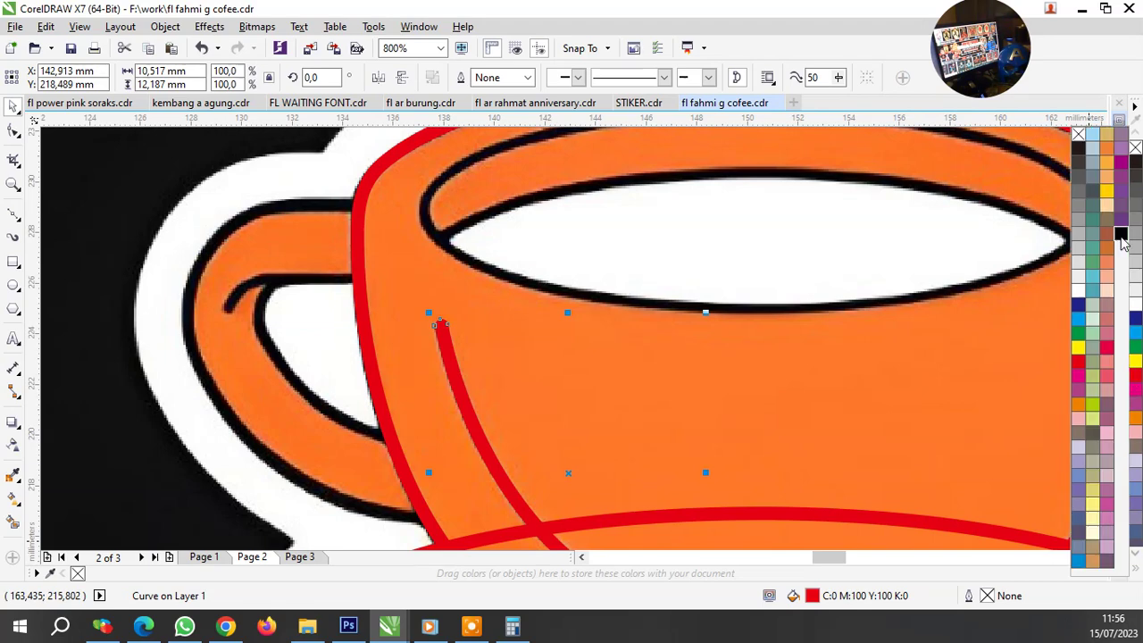
left_click(1121, 238)
Move a red ellipse up onto the cup's rim opening.
scroll(630, 319, "down", 2)
scroll(664, 270, "up", 2)
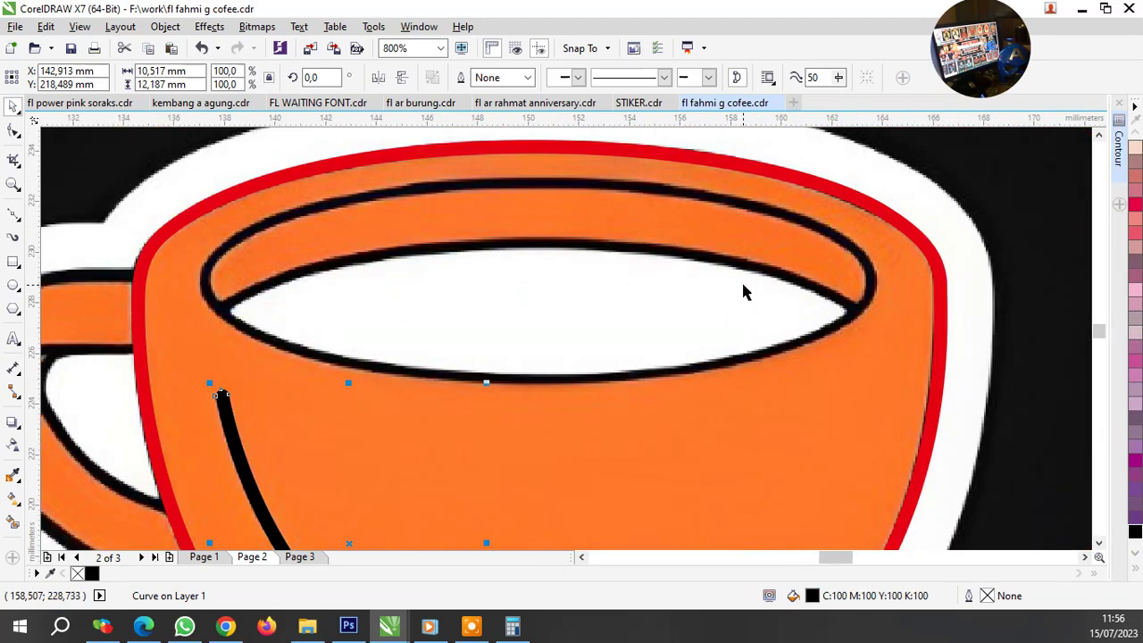
scroll(340, 294, "down", 1)
left_click_drag(554, 536, 577, 306)
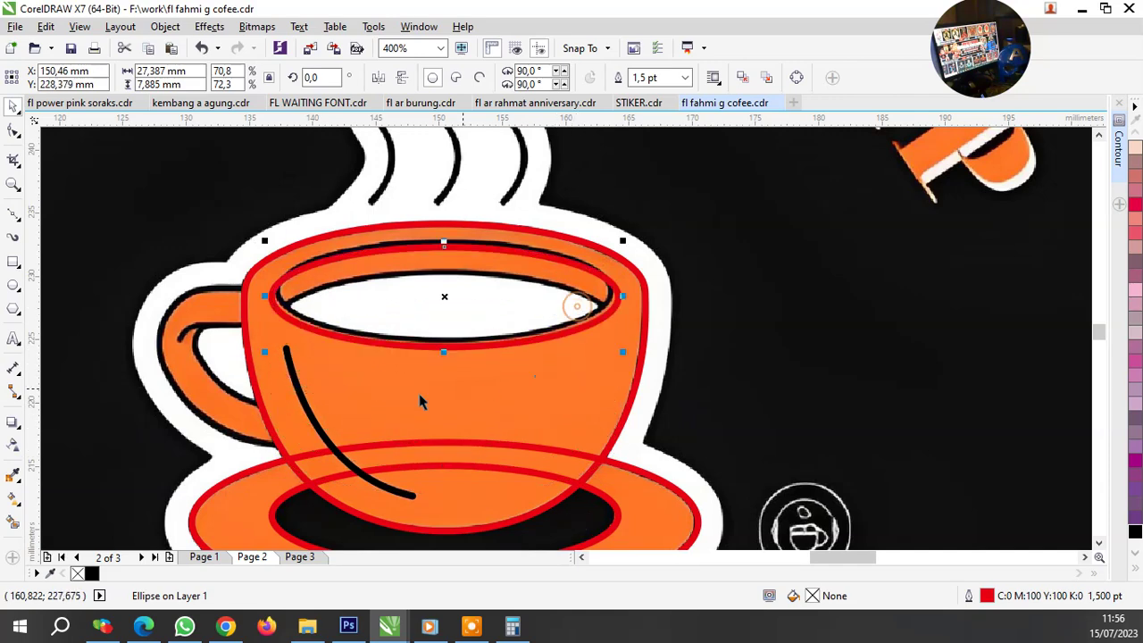
Bring the black curved line and cup rim to the front of the layer.
left_click(304, 407)
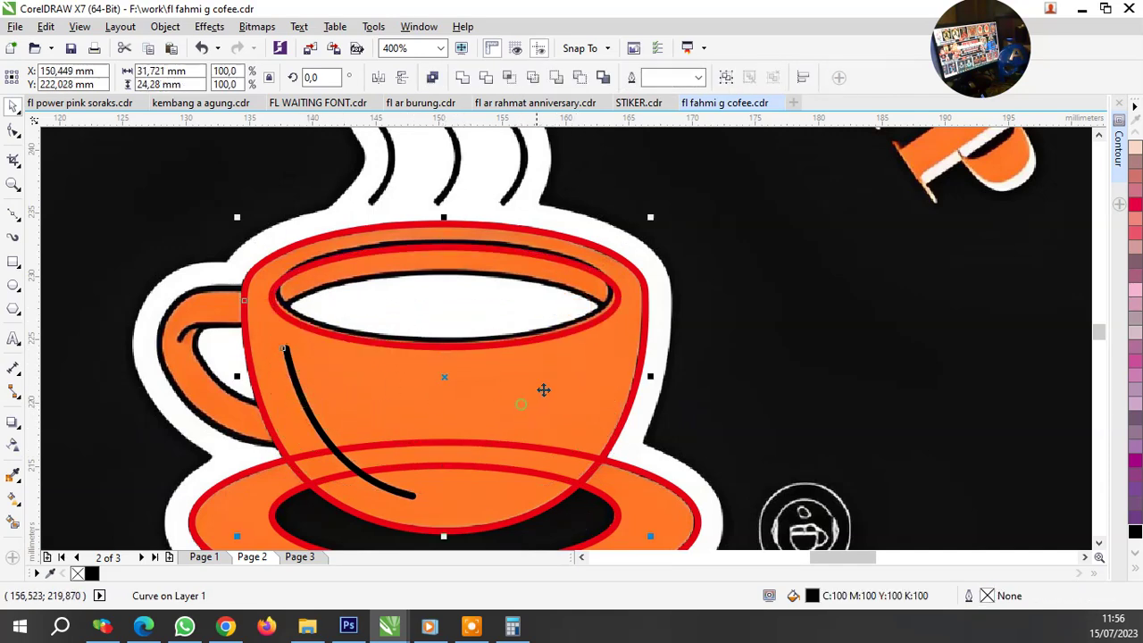
left_click(565, 345, "shift")
scroll(486, 321, "down", 2)
left_click_drag(337, 239, 631, 414)
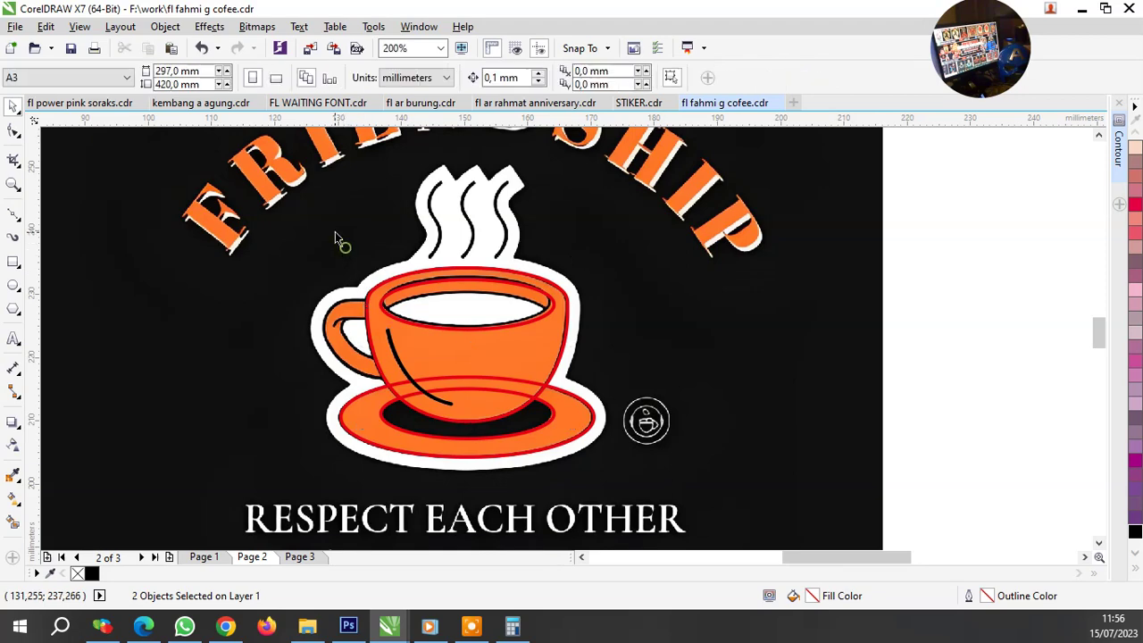
right_click(526, 345)
left_click(810, 477)
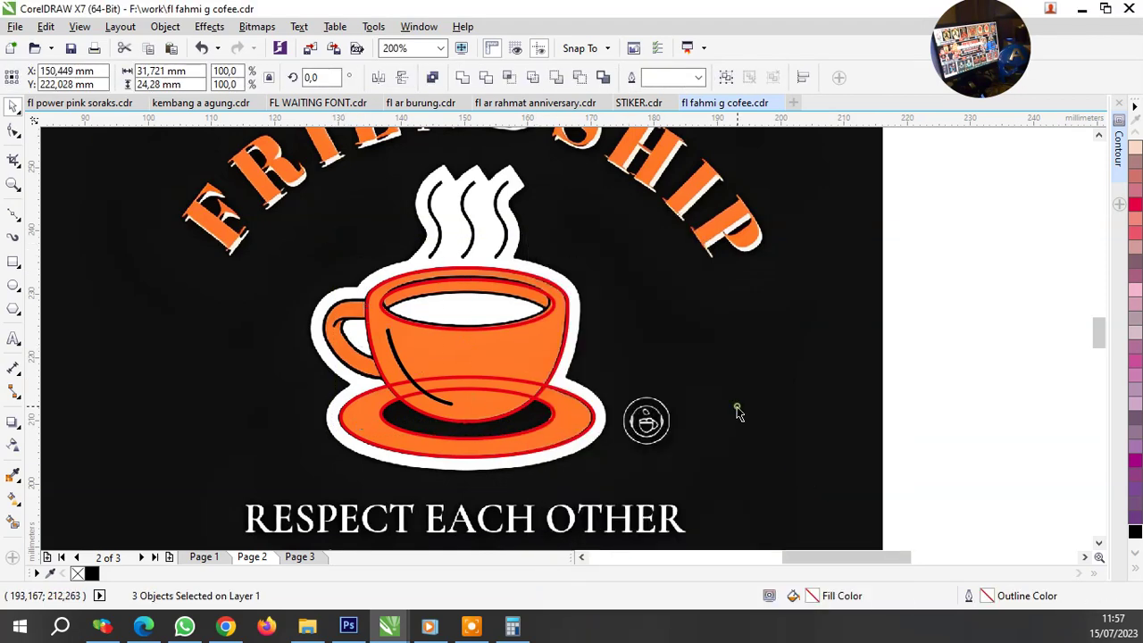
Nudge and resize the red rim ellipse to fit the inner rim, about 26.2 × 7.8 mm.
scroll(737, 408, "up", 2)
left_click(474, 299)
scroll(451, 270, "up", 3)
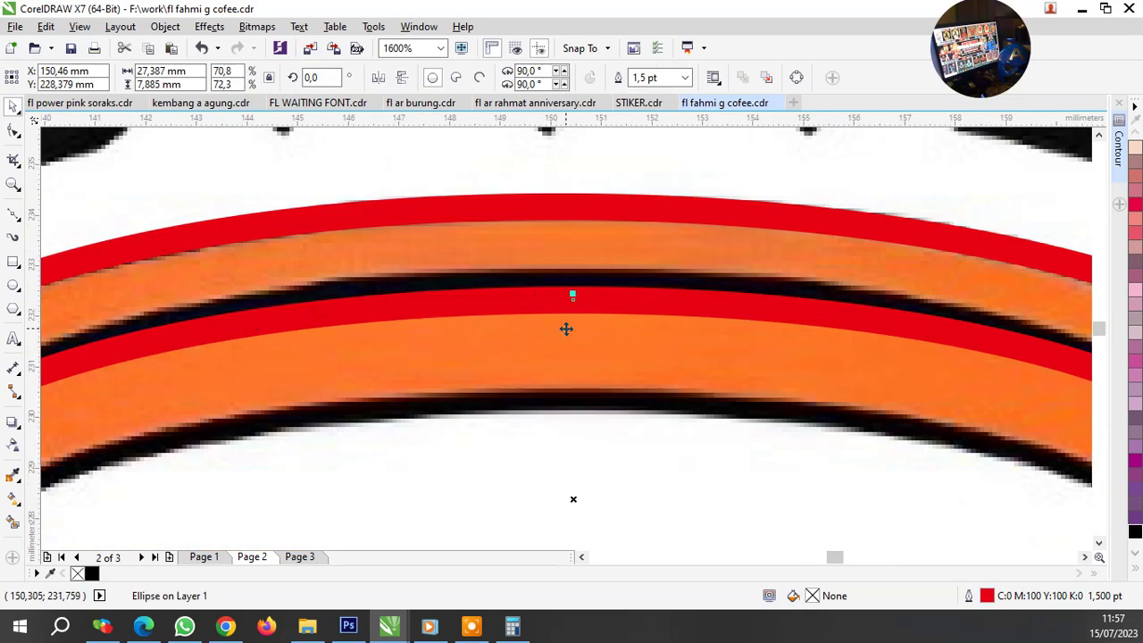
left_click_drag(566, 328, 566, 315)
scroll(529, 398, "down", 2)
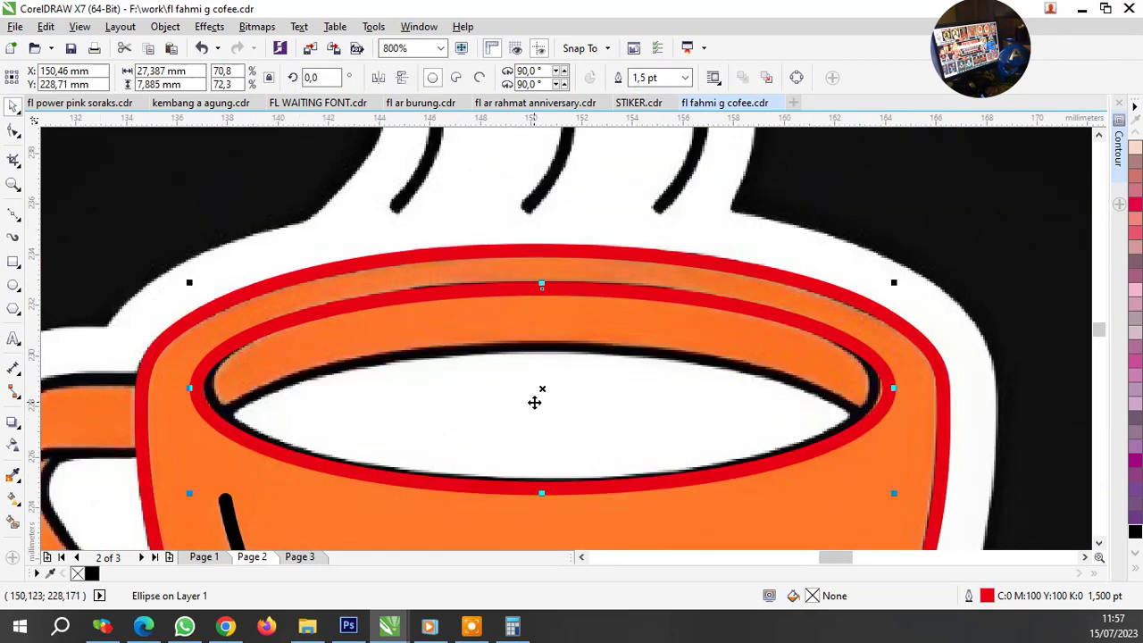
scroll(561, 505, "up", 1)
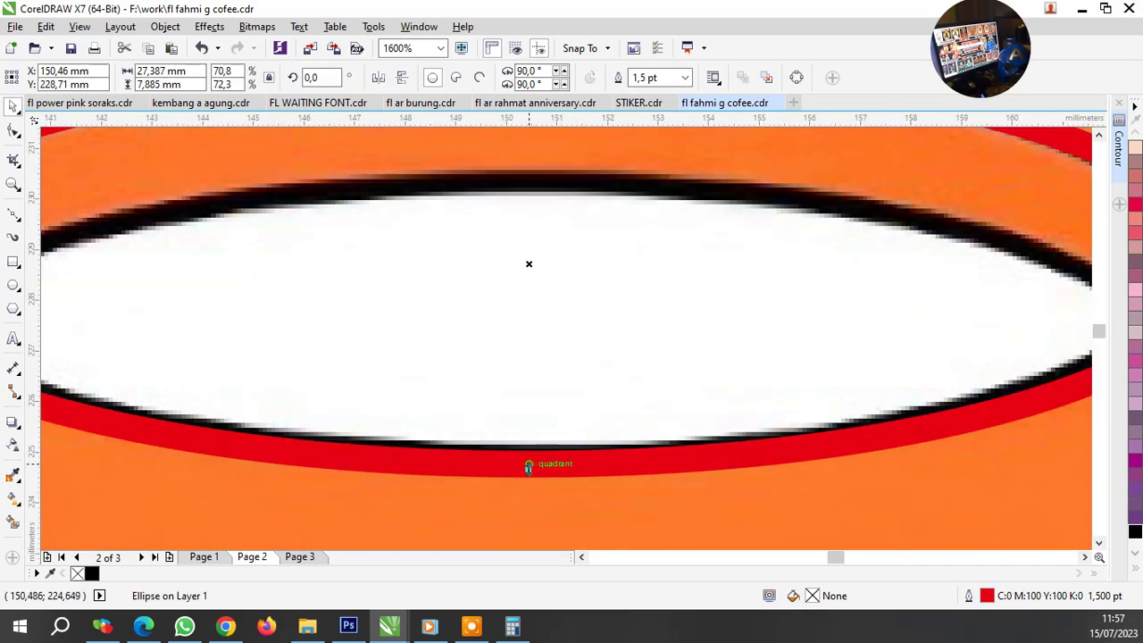
left_click_drag(528, 467, 537, 462)
scroll(537, 465, "down", 1)
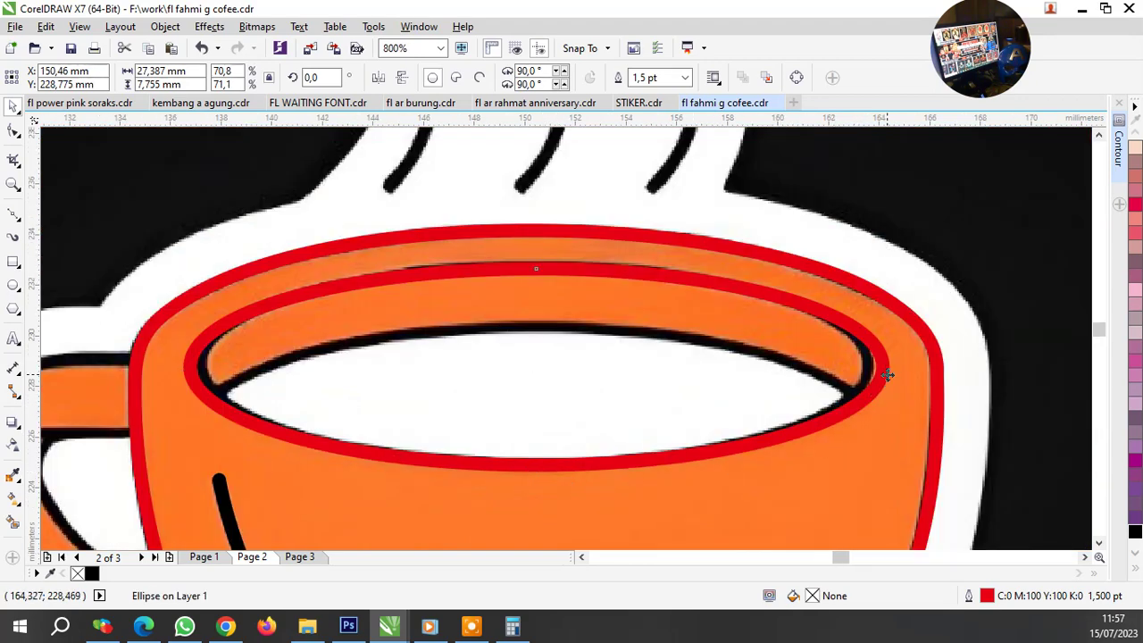
scroll(886, 375, "up", 1)
left_click_drag(880, 361, 843, 382)
Place a lowered, overlapping copy of the rim ellipse just below it.
scroll(643, 361, "down", 1)
scroll(596, 337, "down", 1)
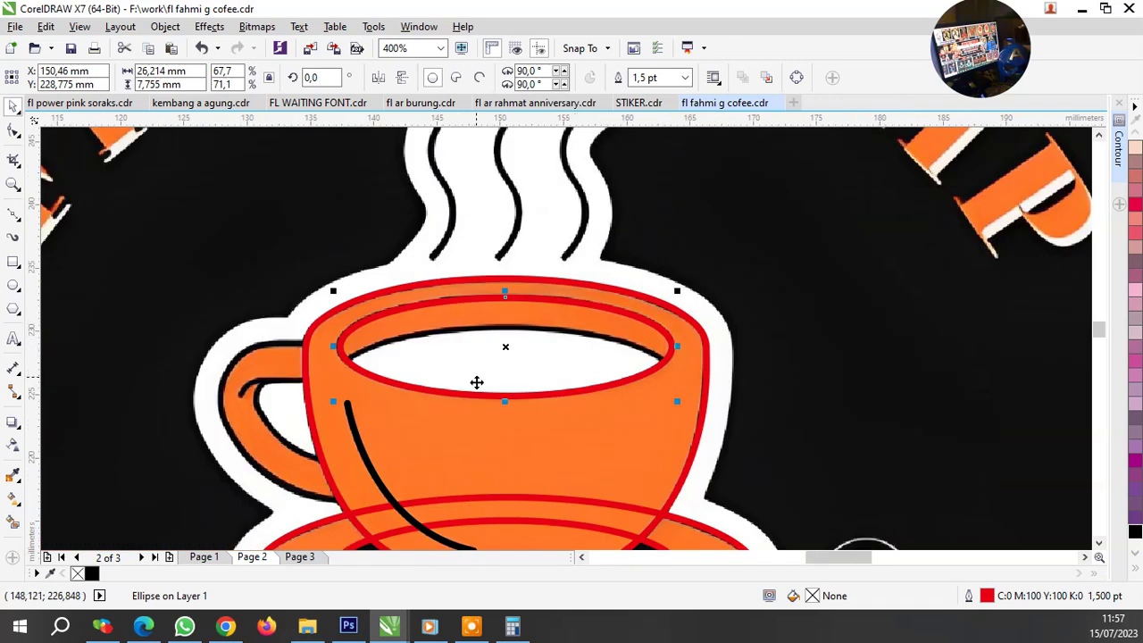
scroll(477, 382, "up", 2)
scroll(582, 258, "down", 1)
left_click_drag(641, 253, 640, 309)
Intersect the two rim ellipses and delete the leftover lower ellipse.
left_click(658, 205, "shift")
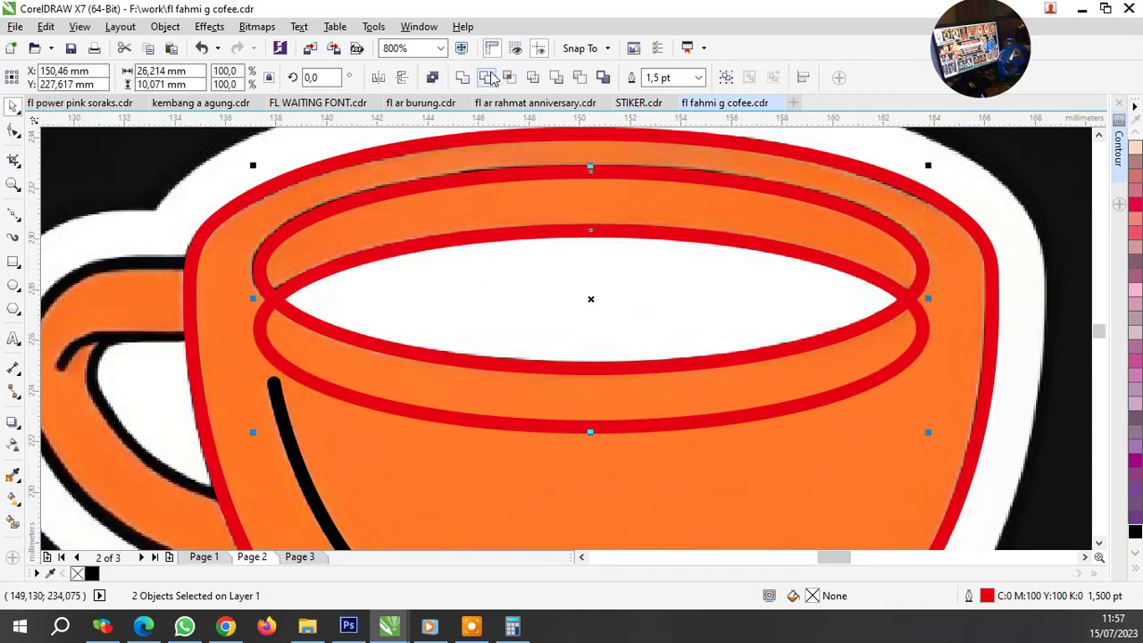
left_click(499, 78)
left_click(661, 413)
key("Delete")
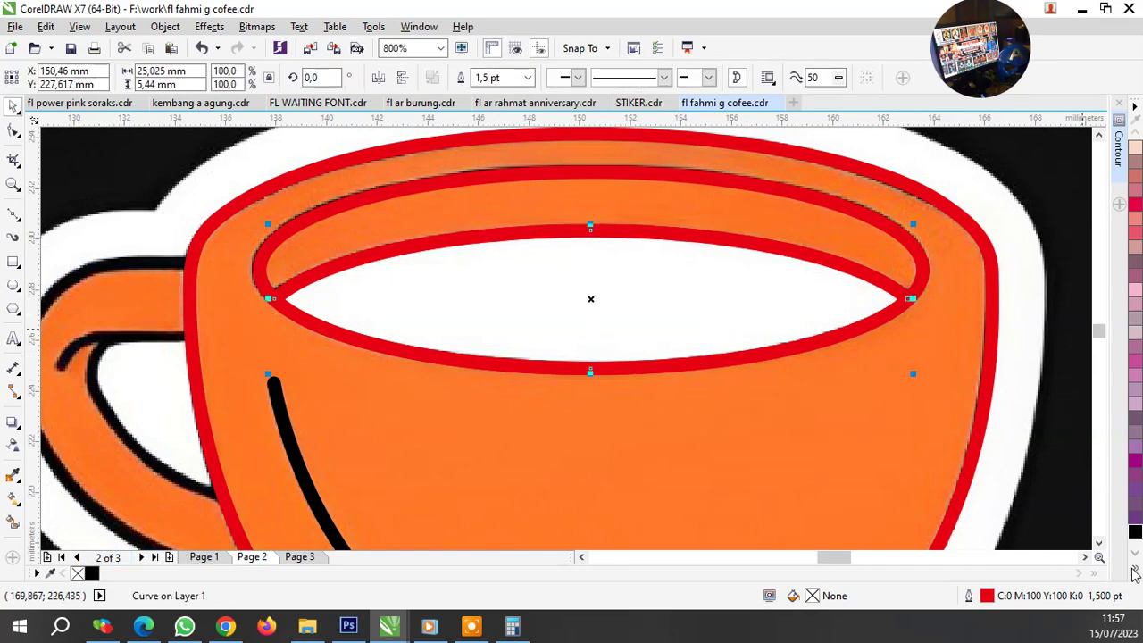
Fill the coffee-surface shape white, and outline it and the upper rim ellipse in black.
left_click(1133, 572)
left_click(1079, 292)
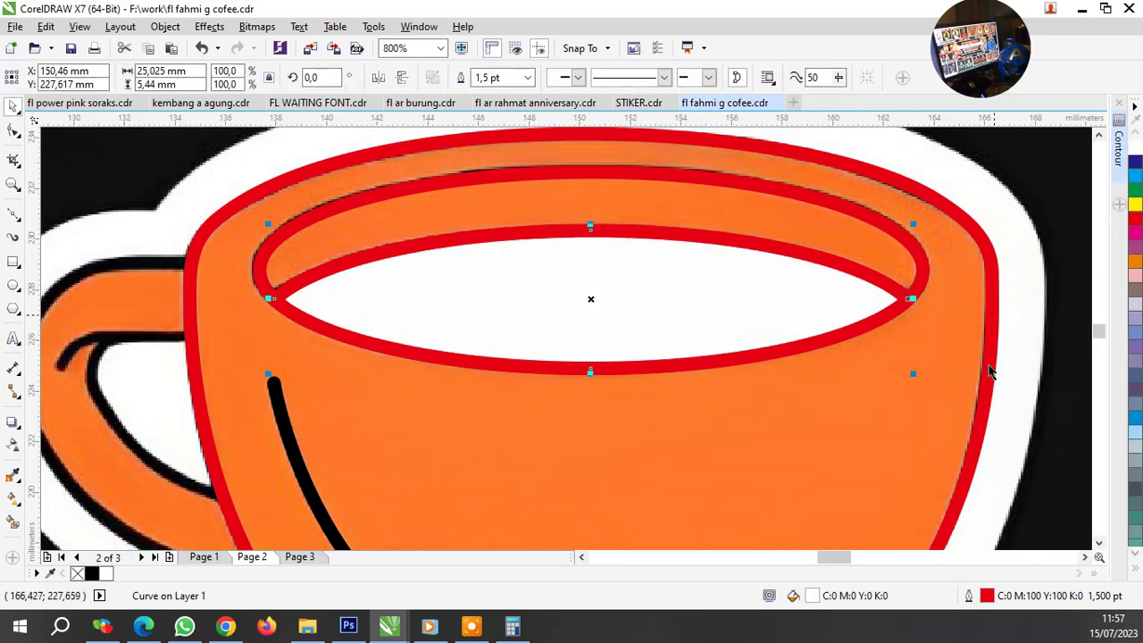
right_click(92, 574)
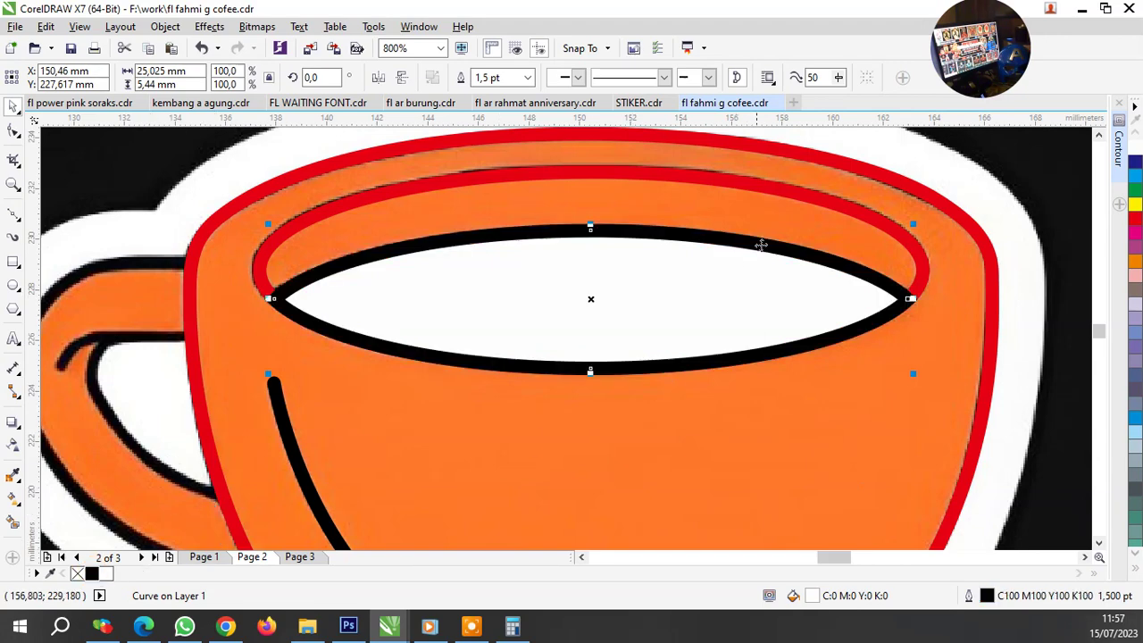
left_click(768, 215)
right_click(92, 573)
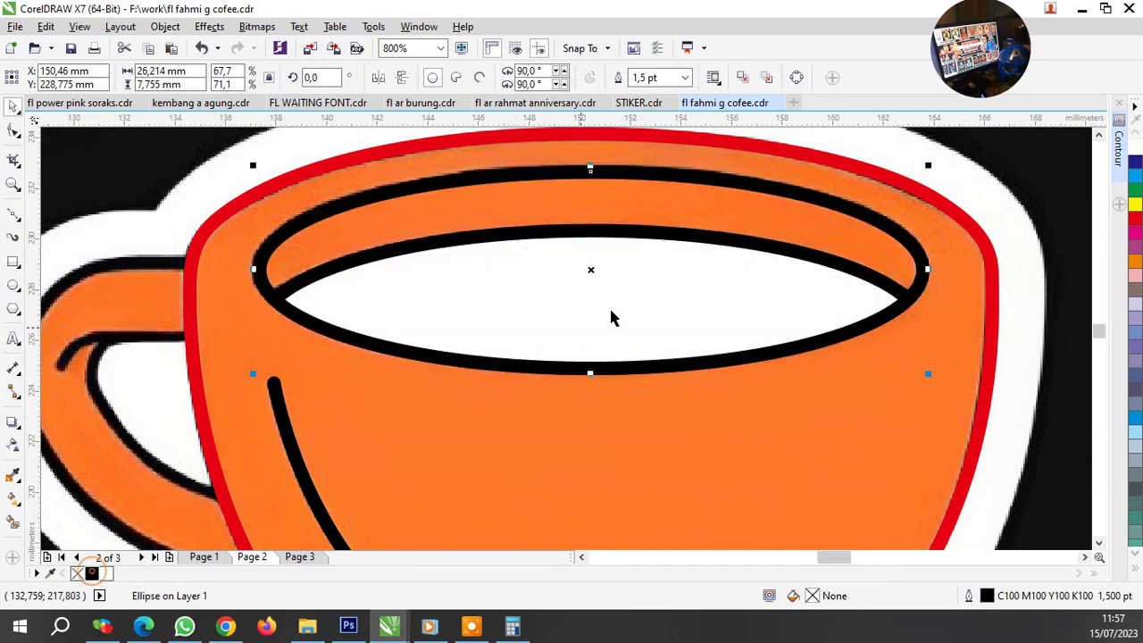
left_click(648, 282)
scroll(661, 295, "down", 2)
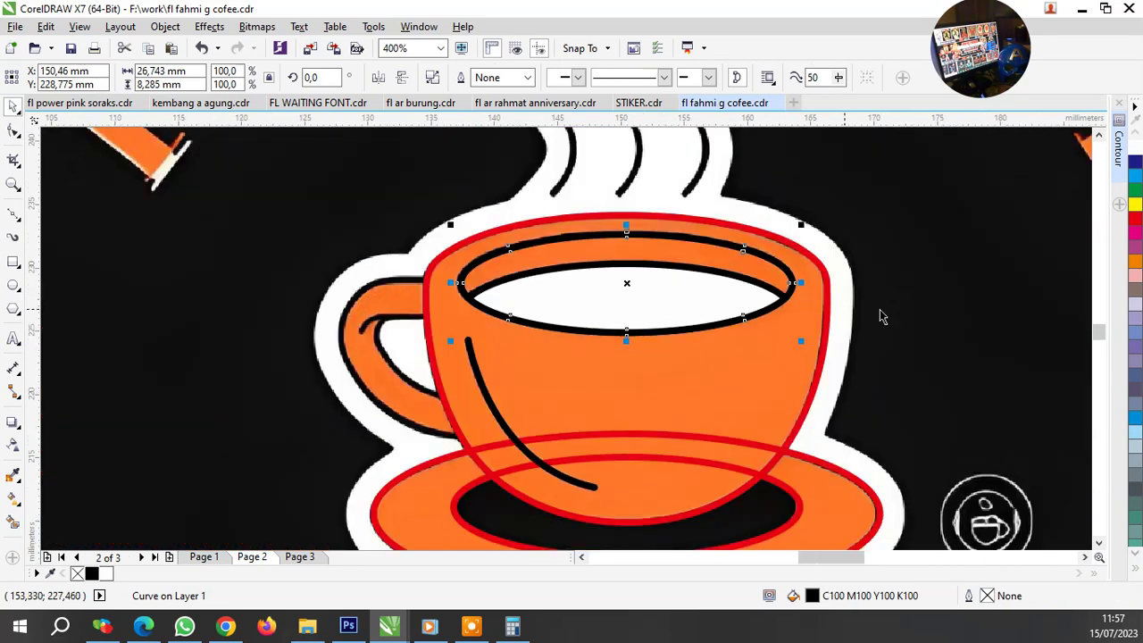
key("Escape")
scroll(625, 383, "up", 1)
Fill the cup body with orange #FE792C using the Color Eyedropper, then select all cup pieces.
left_click(625, 383)
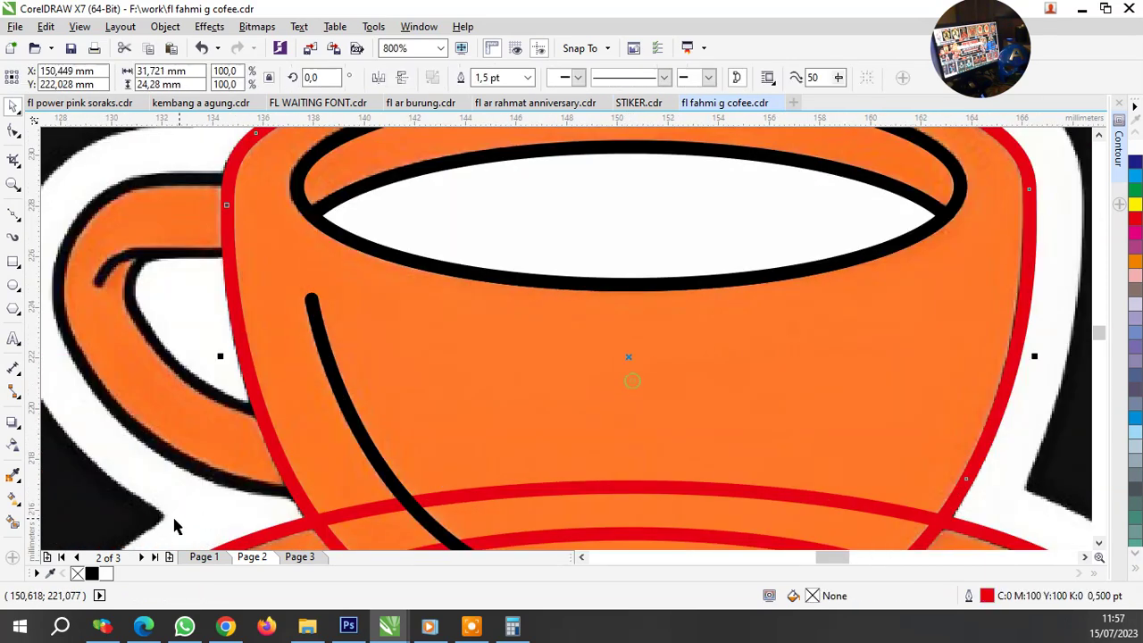
left_click(13, 475)
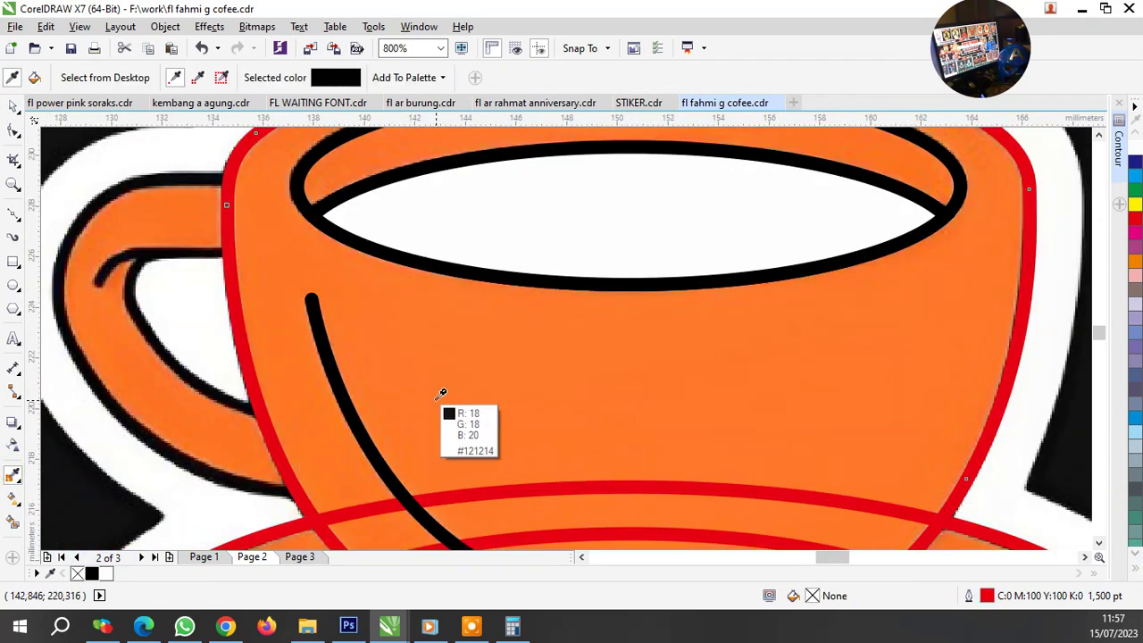
left_click(434, 388)
scroll(434, 388, "down", 1)
key("space")
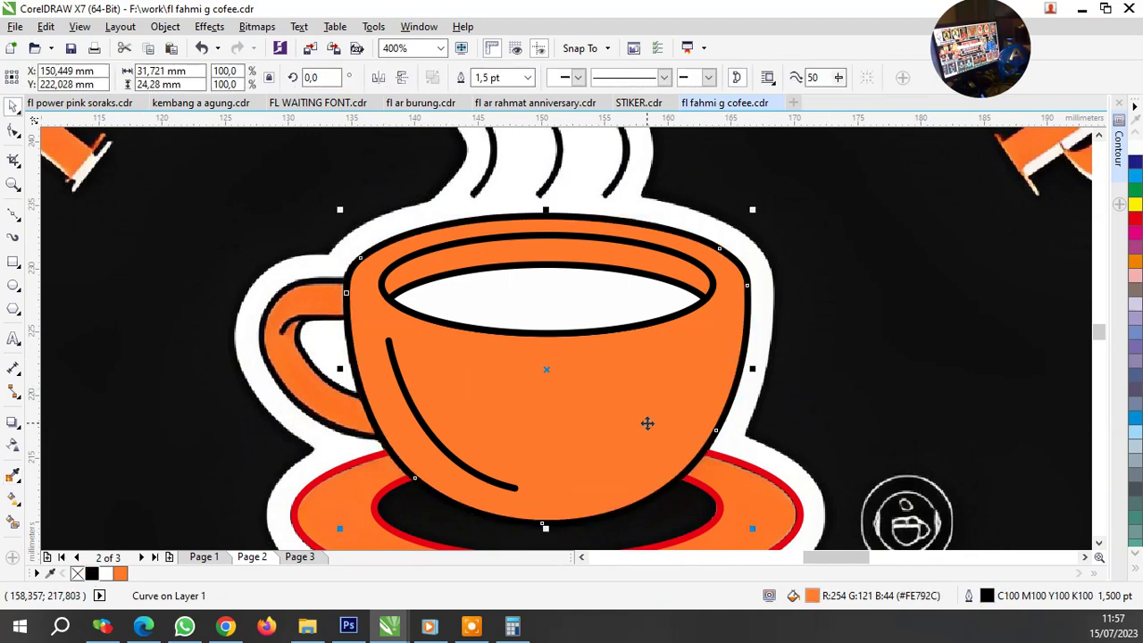
scroll(548, 377, "down", 2)
scroll(527, 381, "up", 1)
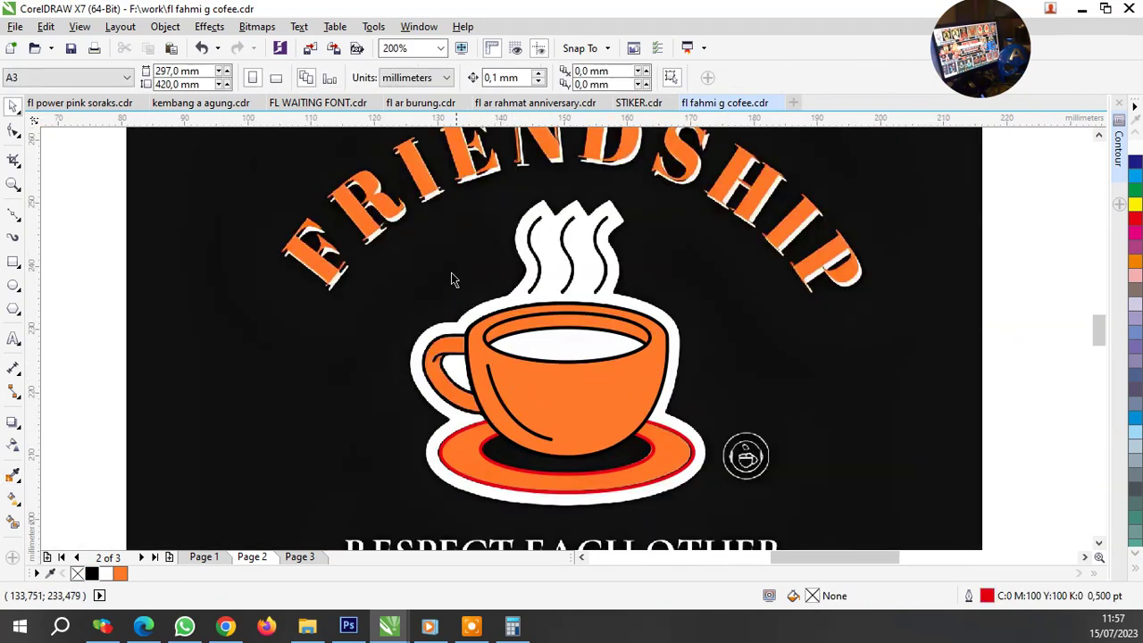
left_click_drag(449, 269, 738, 471)
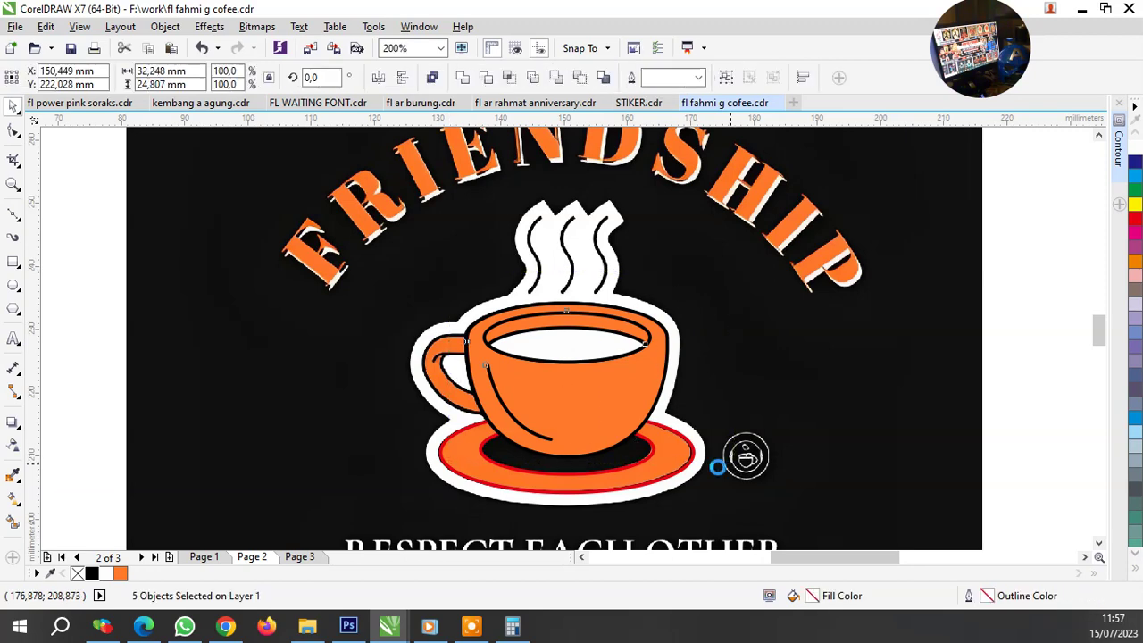
Group the selected cup pieces and refill the saucer's dark inner ellipse pure black.
key("ctrl+g")
scroll(714, 464, "up", 1)
scroll(605, 480, "up", 1)
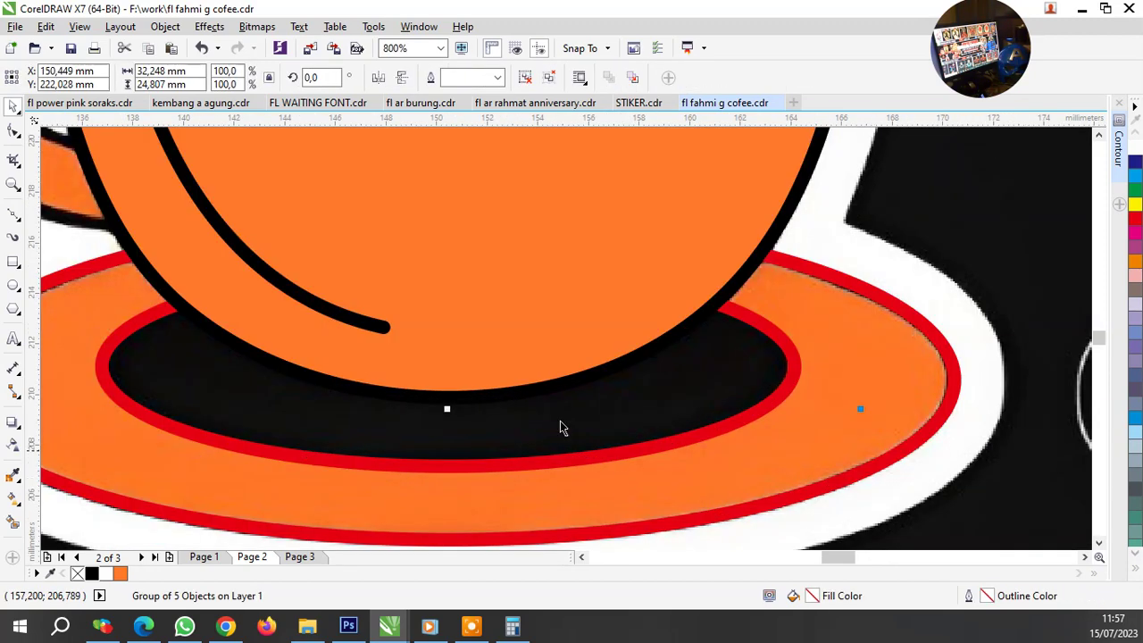
left_click(14, 479)
left_click(357, 421)
left_click(452, 422)
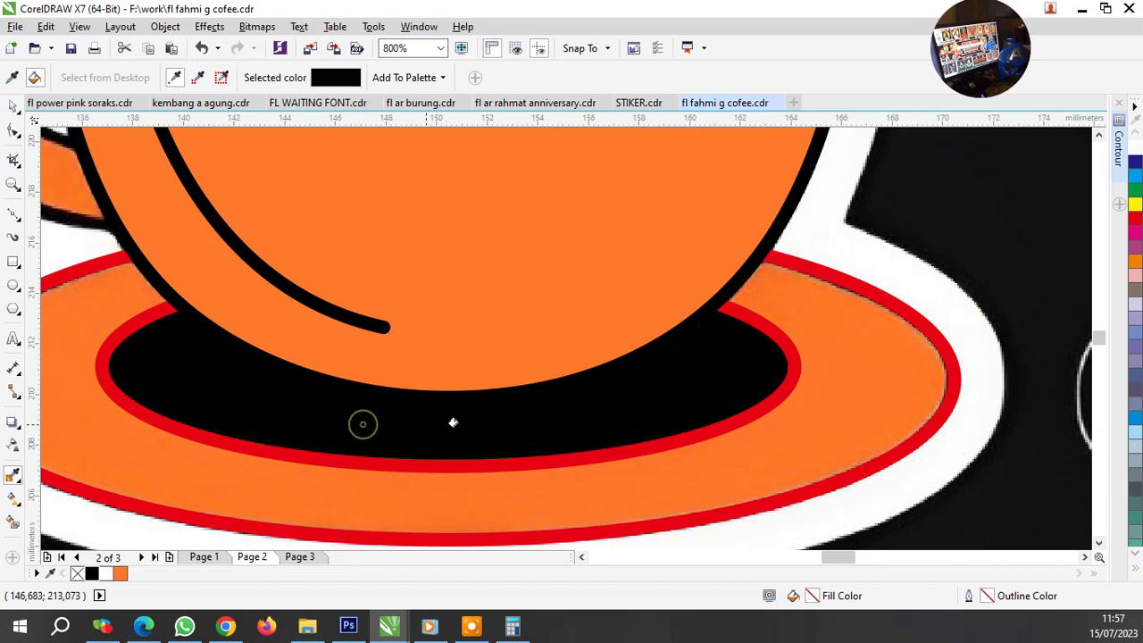
key("space")
Remove the inner ellipse's red outline and turn the saucer's red rim black.
left_click(665, 414, "ctrl")
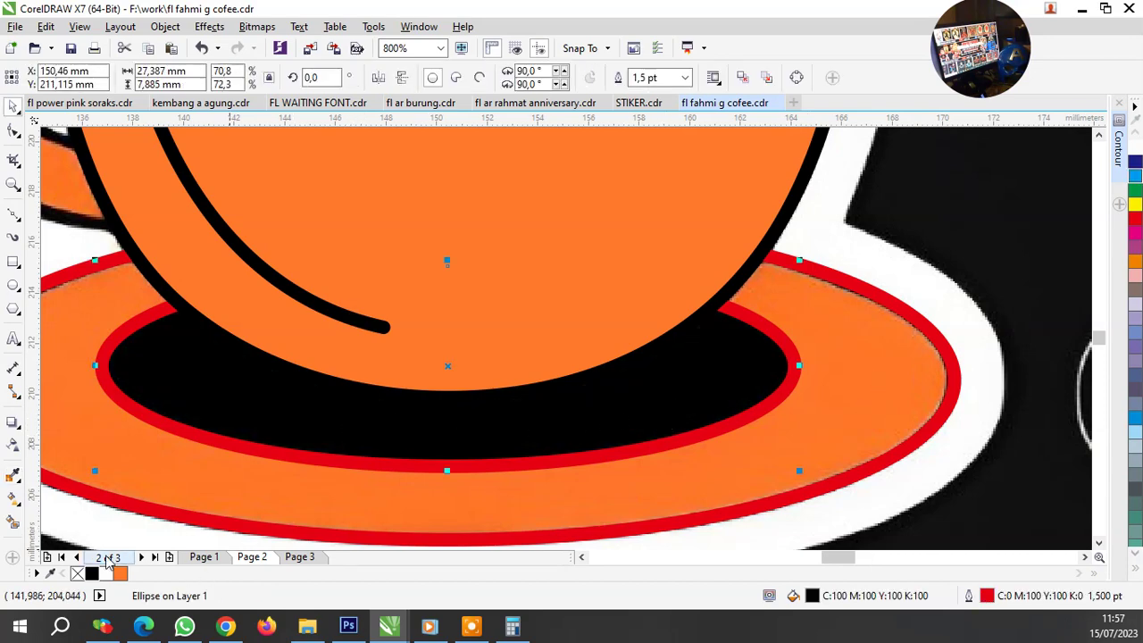
right_click(78, 574)
key("space")
left_click(523, 276)
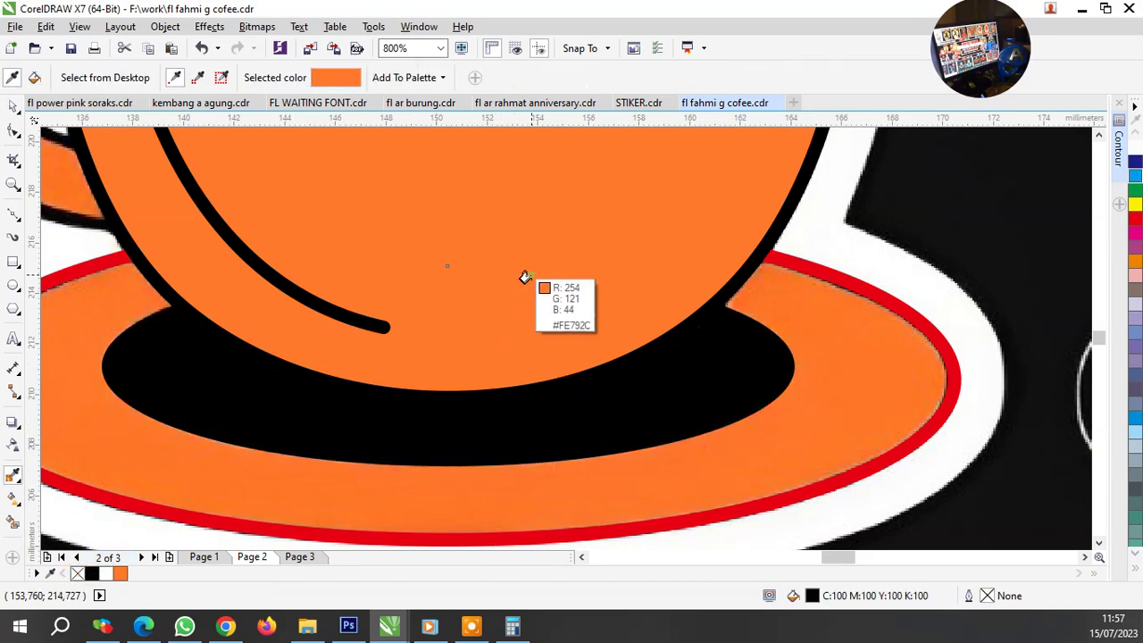
key("space")
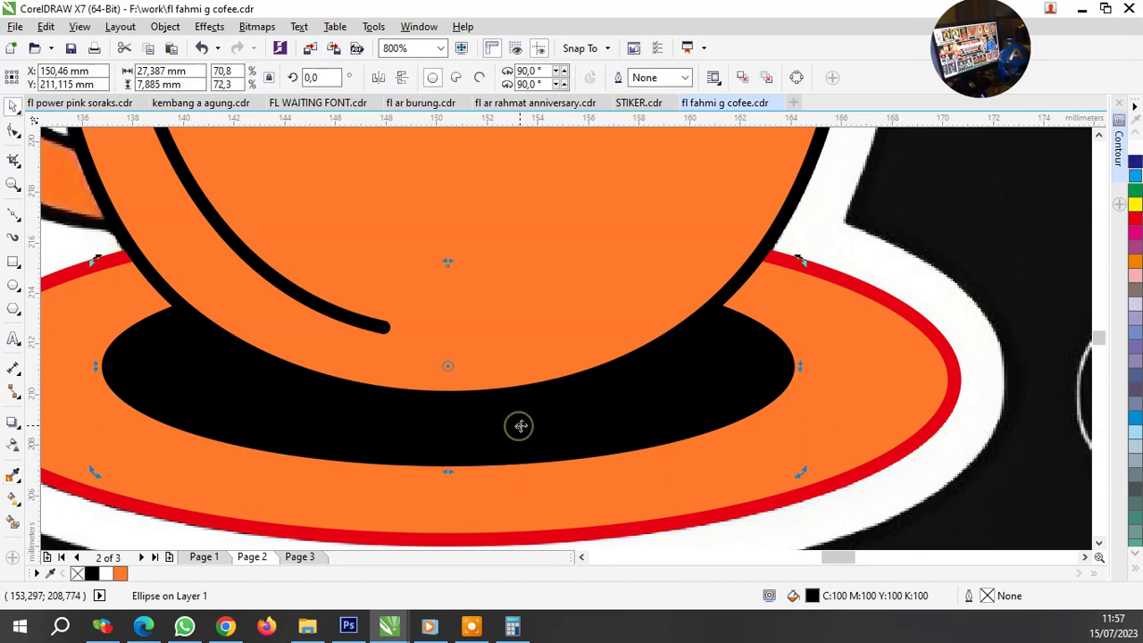
key("space")
left_click(539, 413)
left_click(540, 413)
left_click(501, 535)
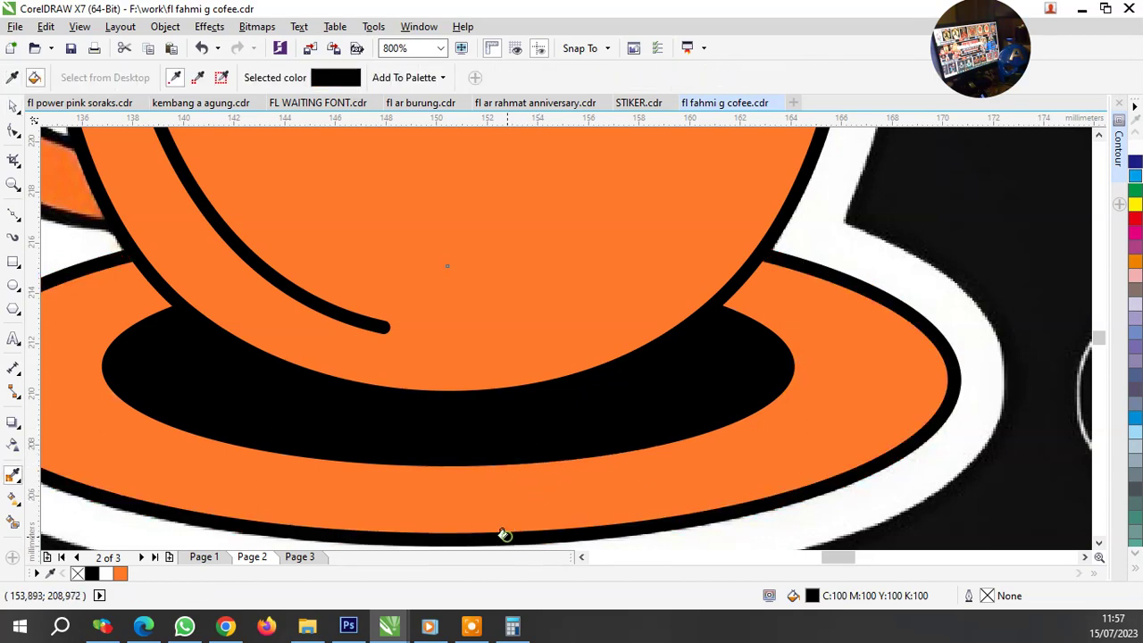
left_click(523, 323, "shift")
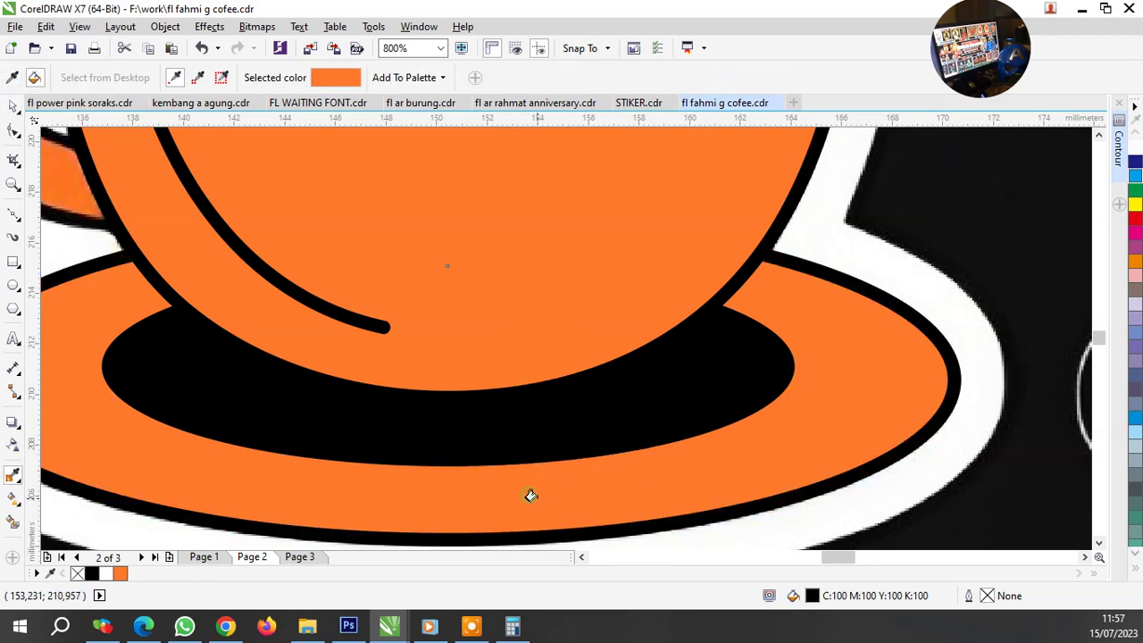
key("space")
Group the cup's four objects together with Ctrl+G.
left_click(708, 416)
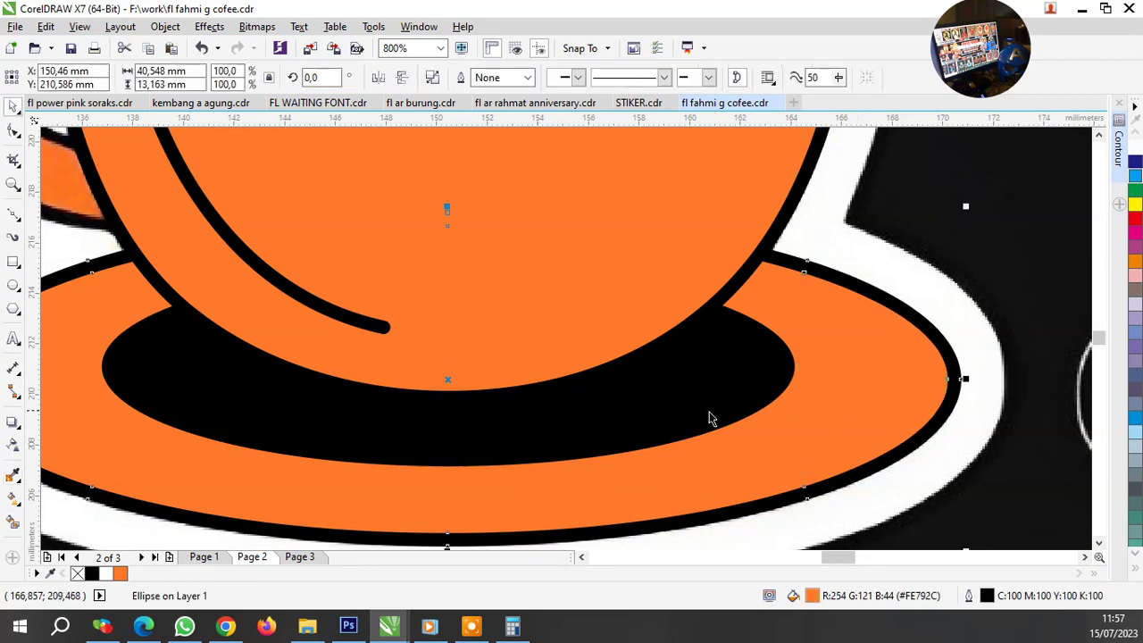
scroll(679, 389, "down", 1)
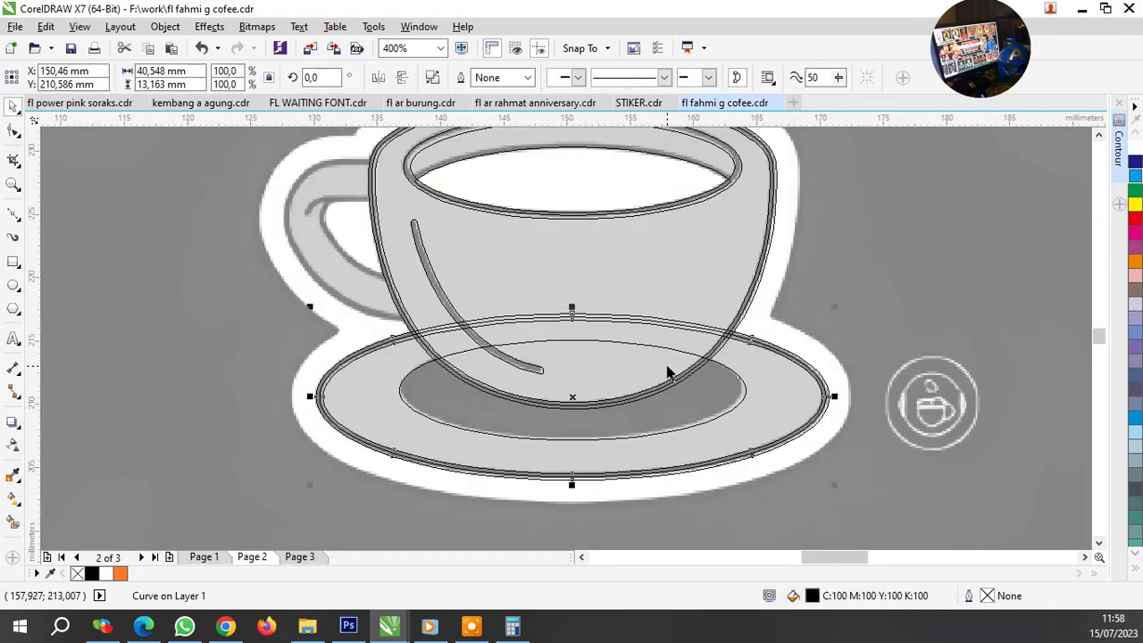
scroll(667, 373, "down", 1)
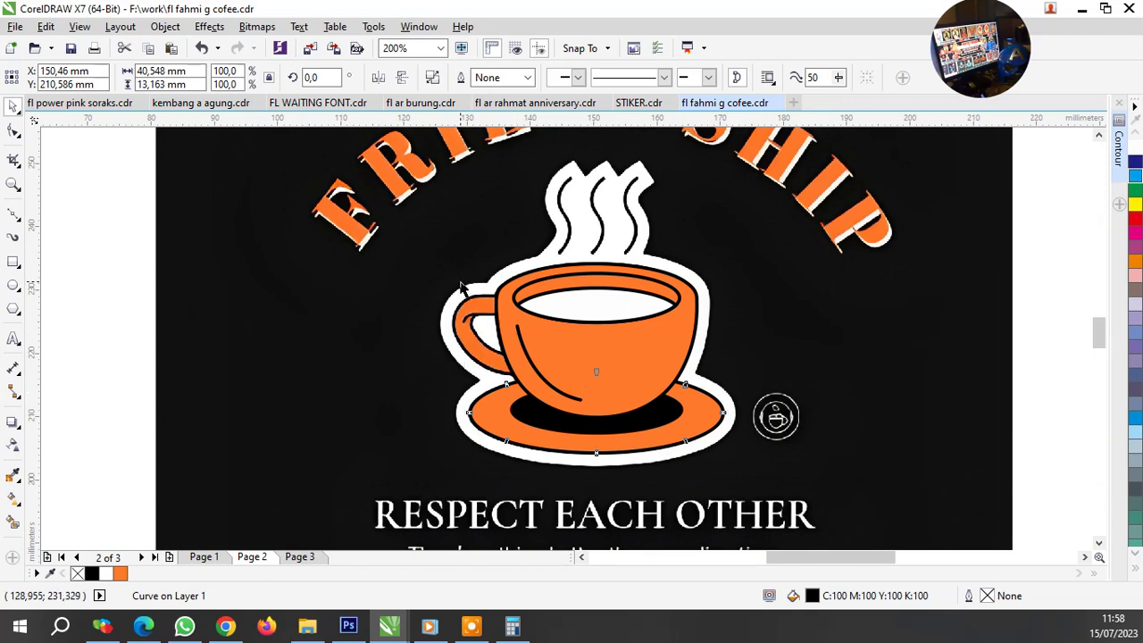
left_click_drag(426, 238, 688, 477)
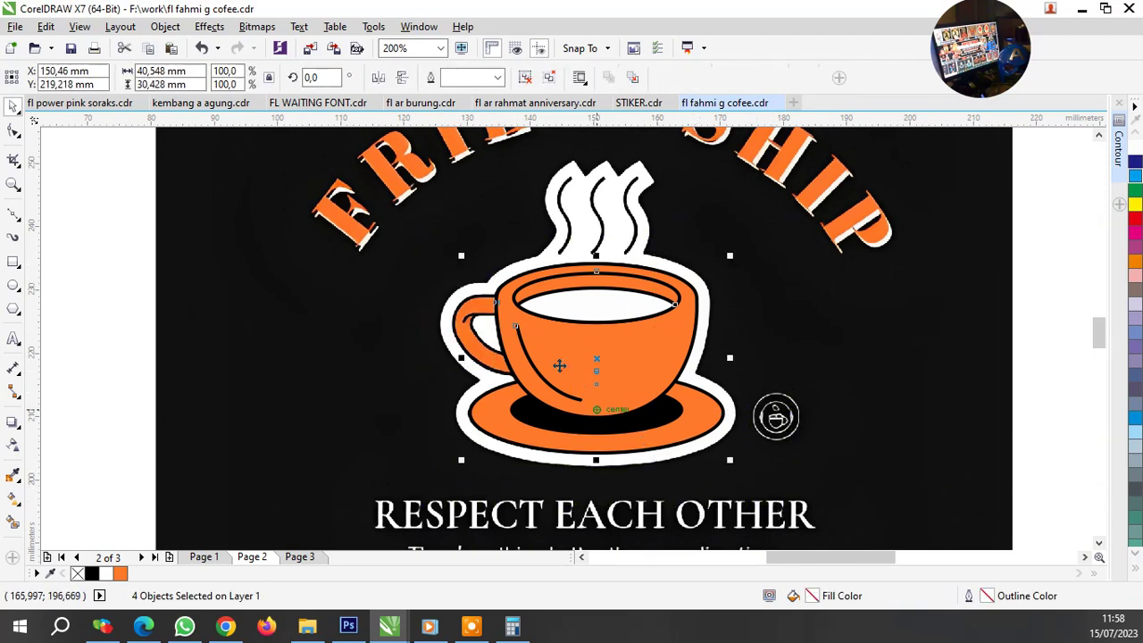
key("ctrl+g")
scroll(553, 361, "up", 3)
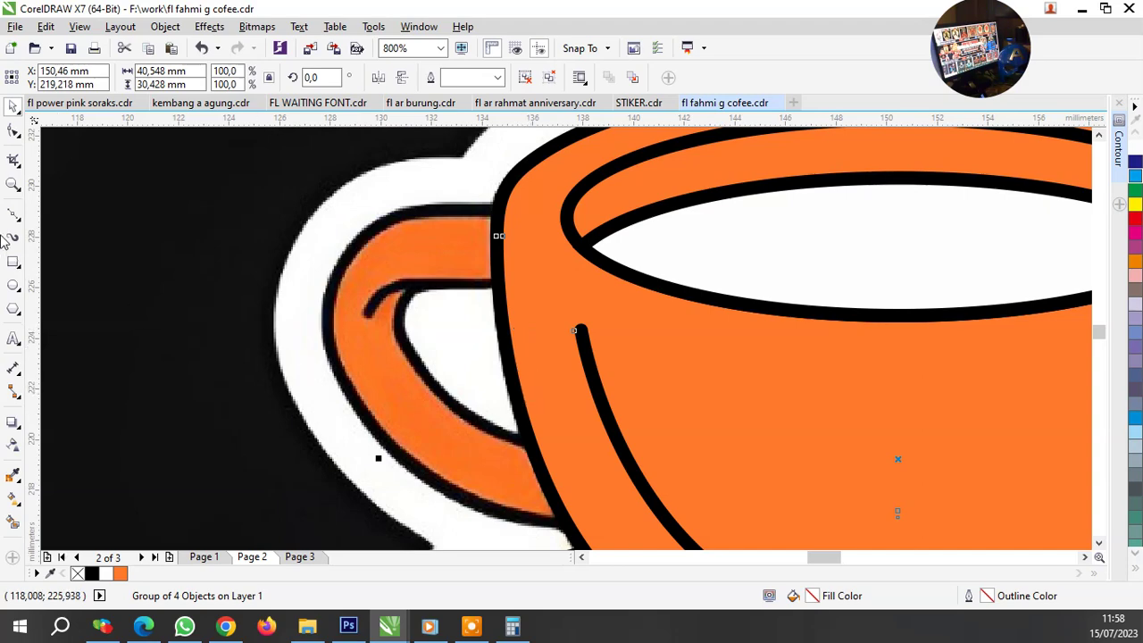
Start a Bezier outline at the handle's bottom and trace its outer and top edges.
left_click(13, 215)
scroll(500, 317, "down", 1)
scroll(546, 441, "up", 2)
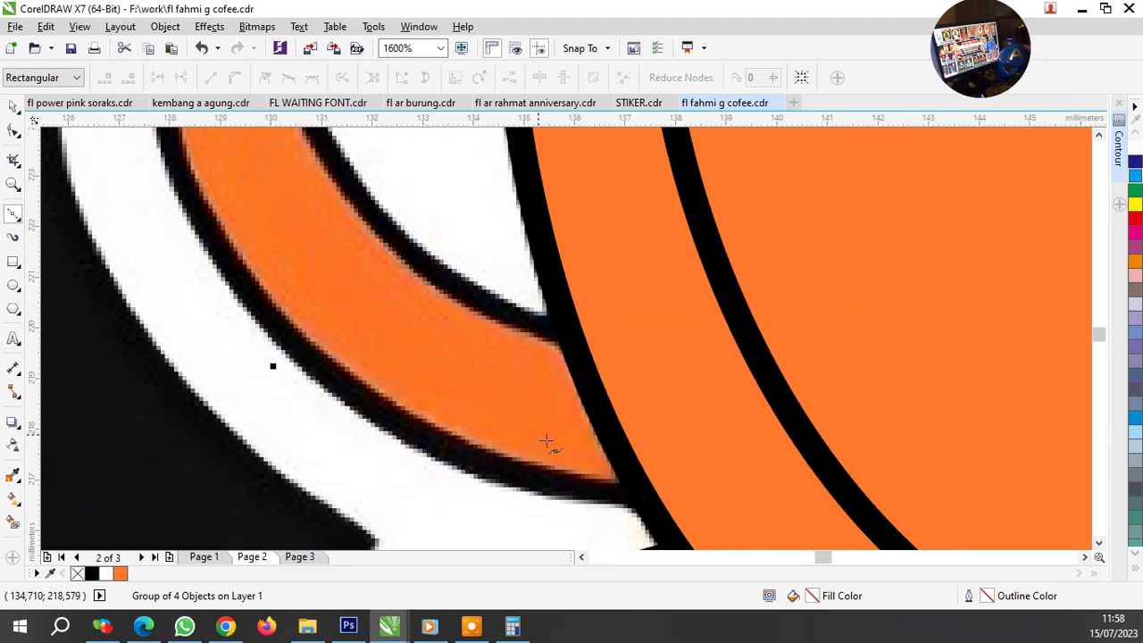
left_click(665, 507)
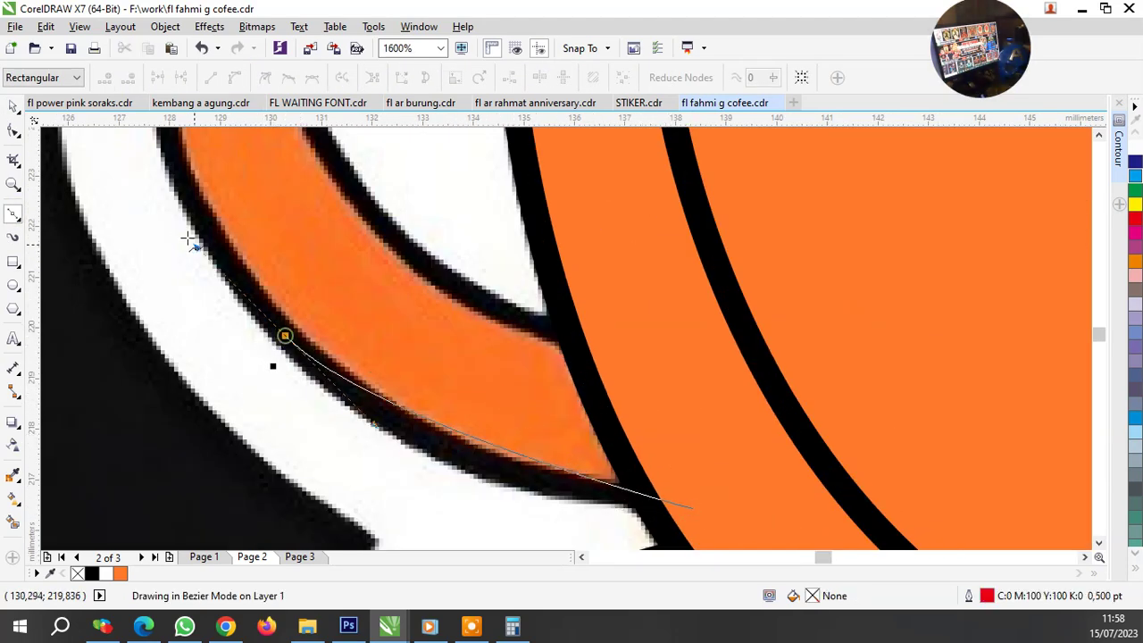
left_click_drag(284, 336, 146, 179)
scroll(339, 339, "down", 2)
scroll(312, 259, "up", 2)
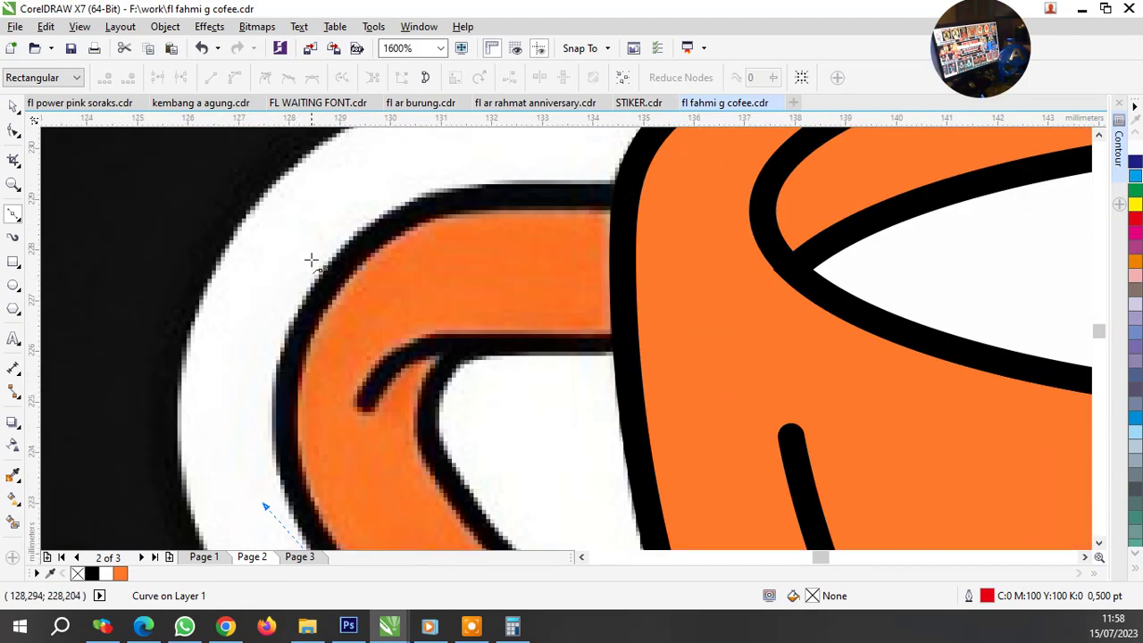
left_click_drag(312, 304, 360, 207)
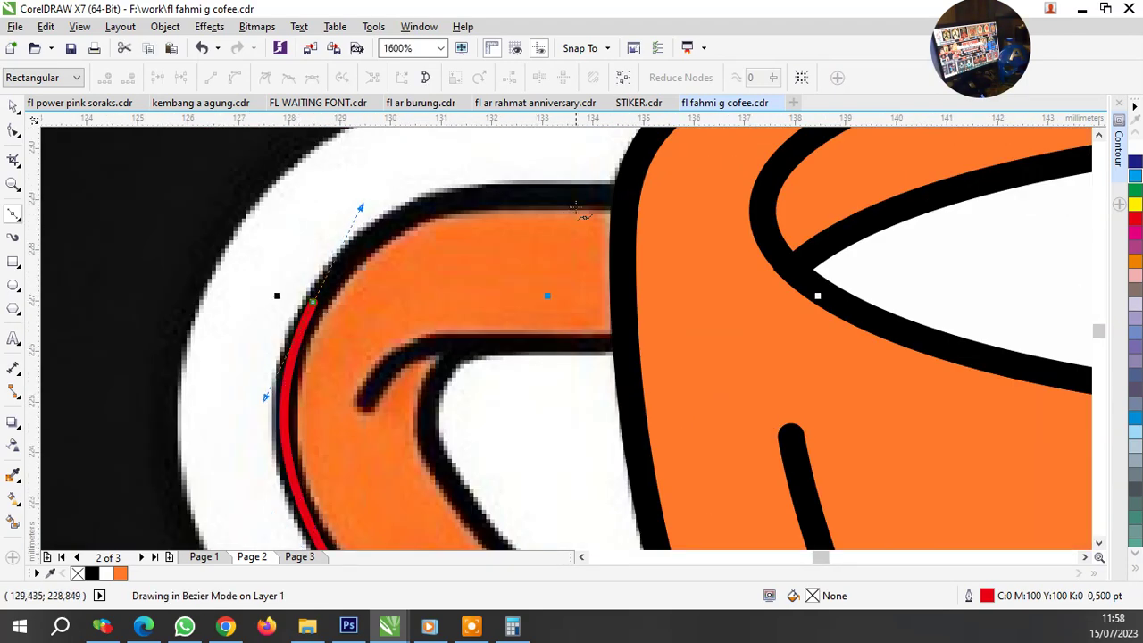
left_click(541, 194)
left_click(669, 204)
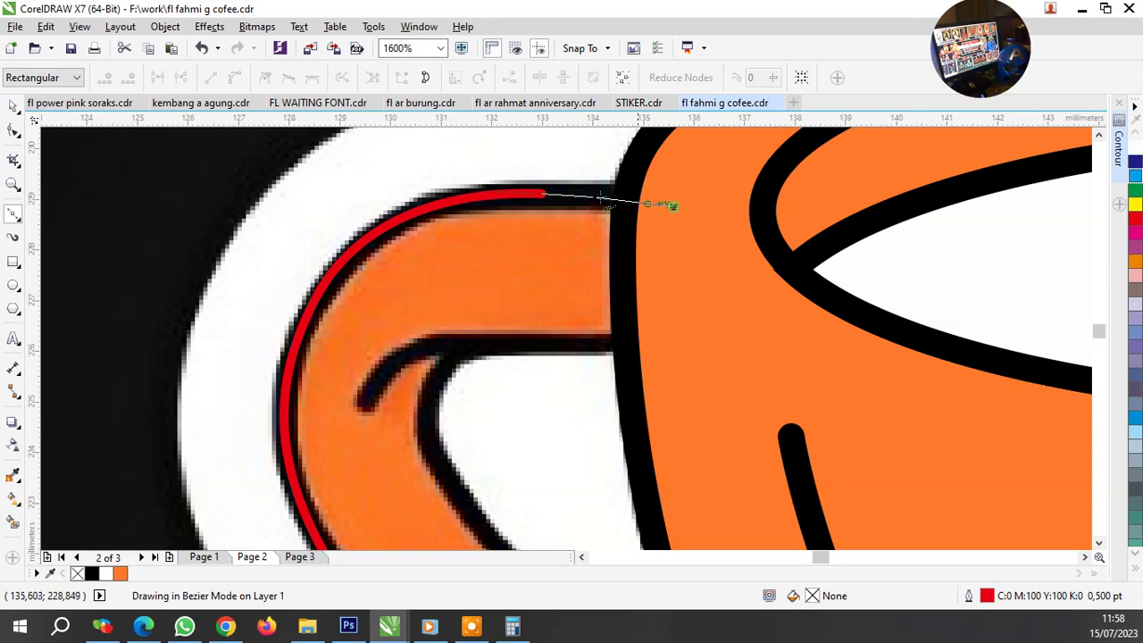
Trace the handle's inner edge and close the 10-node path at its start point.
scroll(585, 265, "down", 1)
scroll(598, 276, "up", 1)
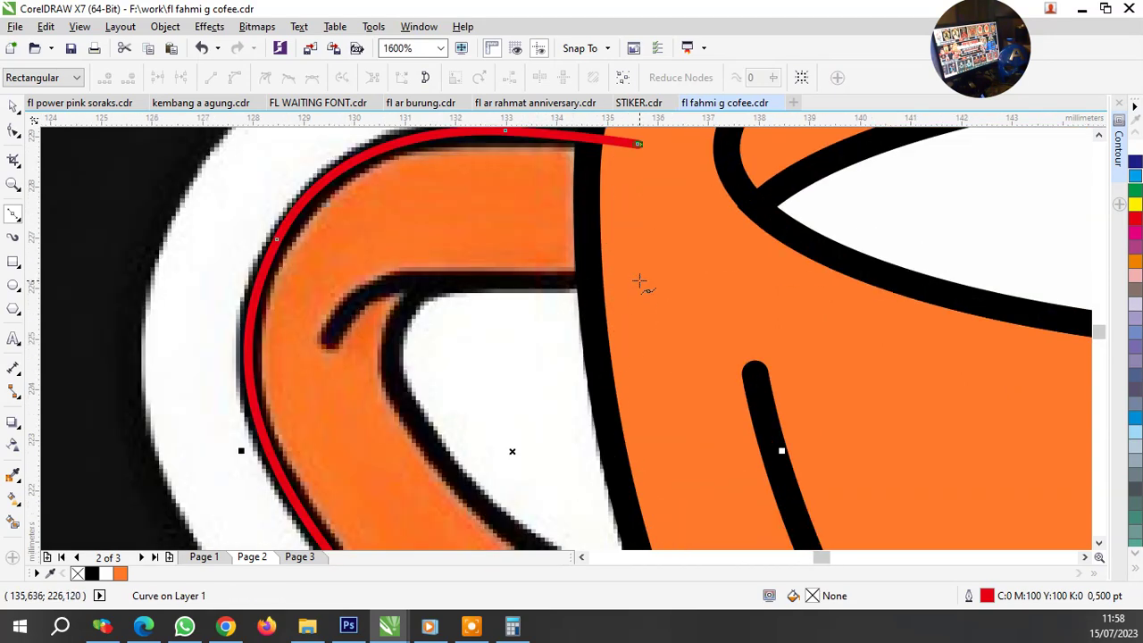
left_click(639, 279)
left_click_drag(478, 280, 418, 280)
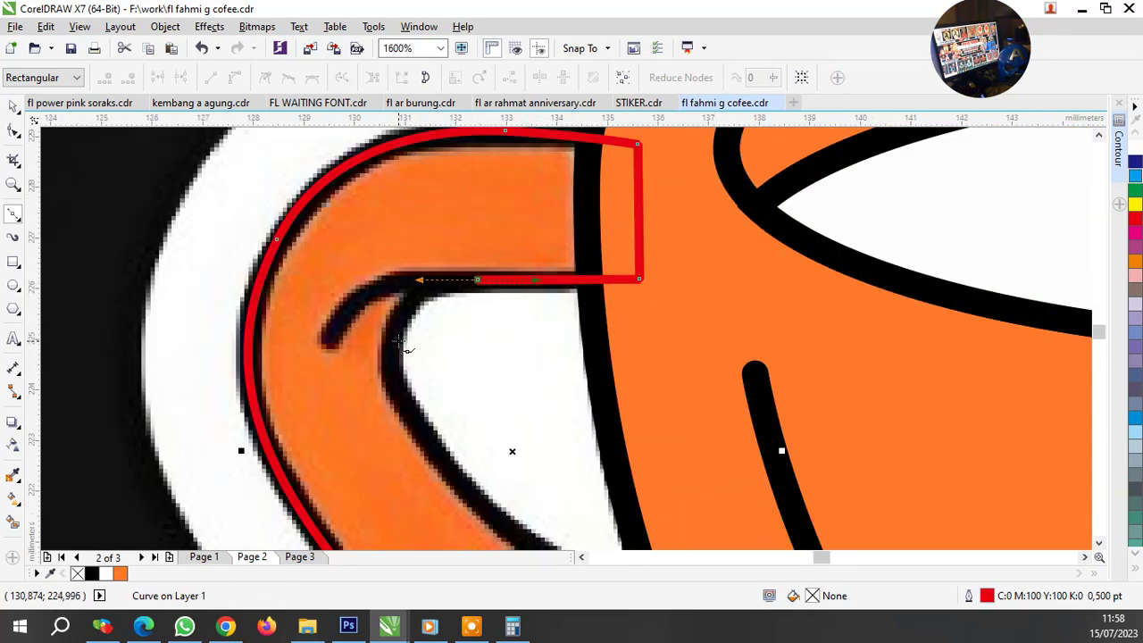
left_click_drag(400, 348, 399, 361)
scroll(399, 361, "down", 2)
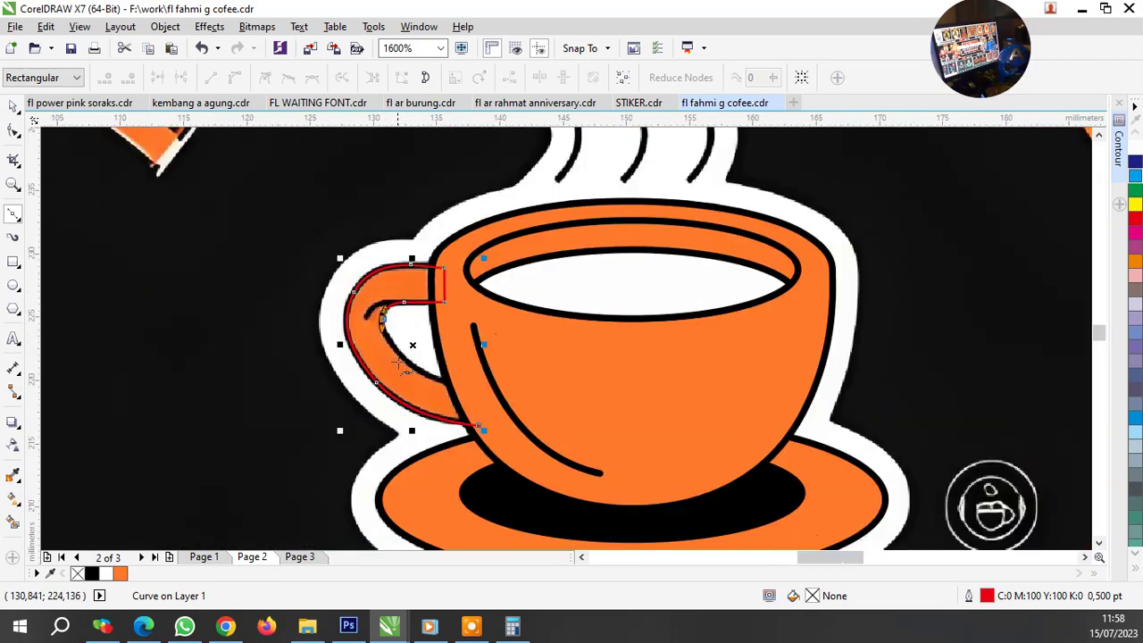
scroll(398, 362, "up", 2)
left_click_drag(393, 241, 403, 260)
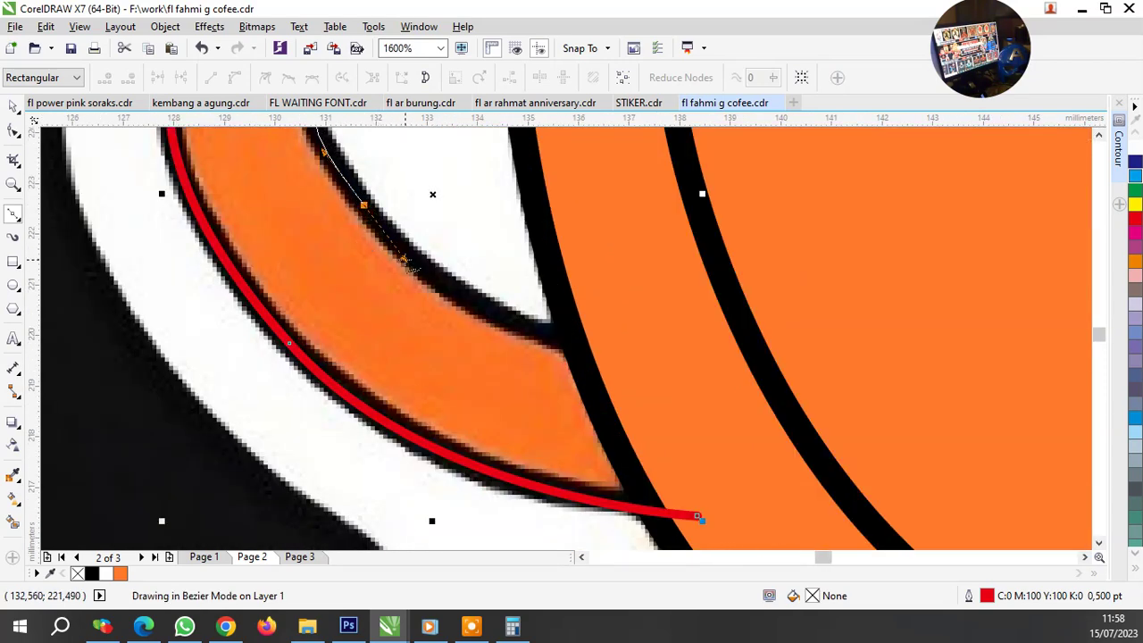
left_click_drag(614, 342, 703, 340)
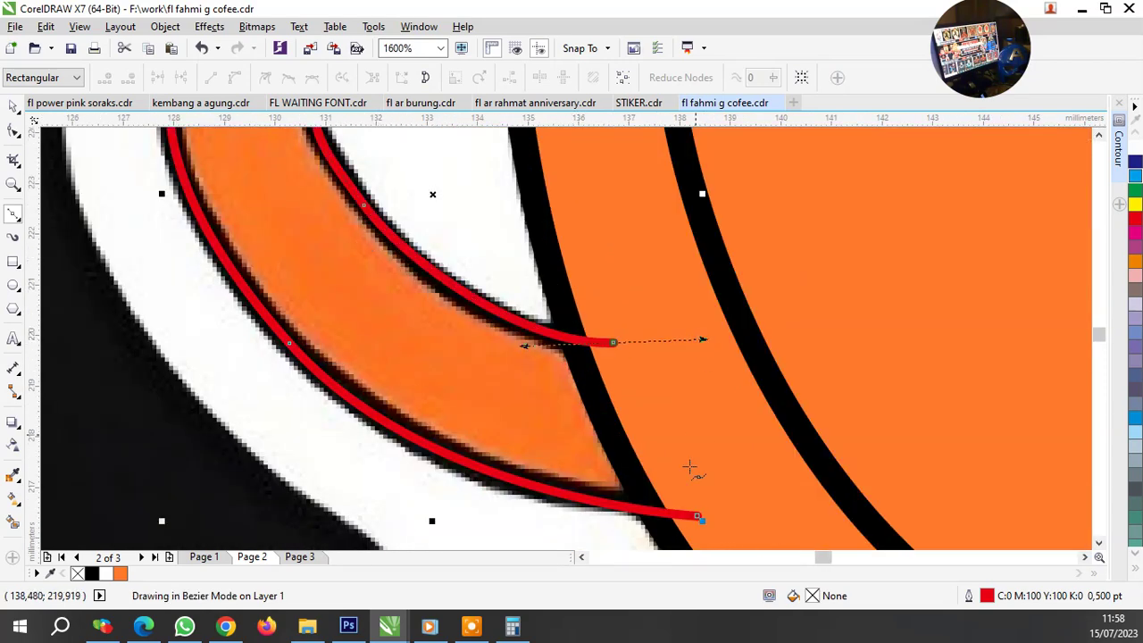
left_click(698, 516)
scroll(628, 419, "down", 1)
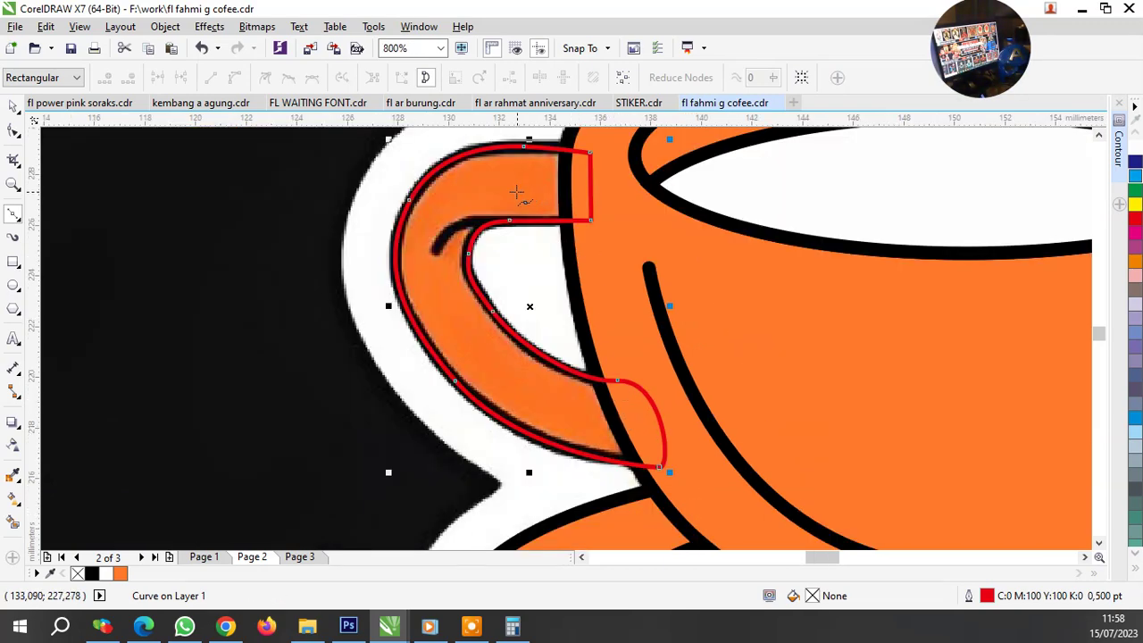
Inspect the closed handle outline's nodes with the Shape tool.
key("space")
scroll(498, 306, "up", 1)
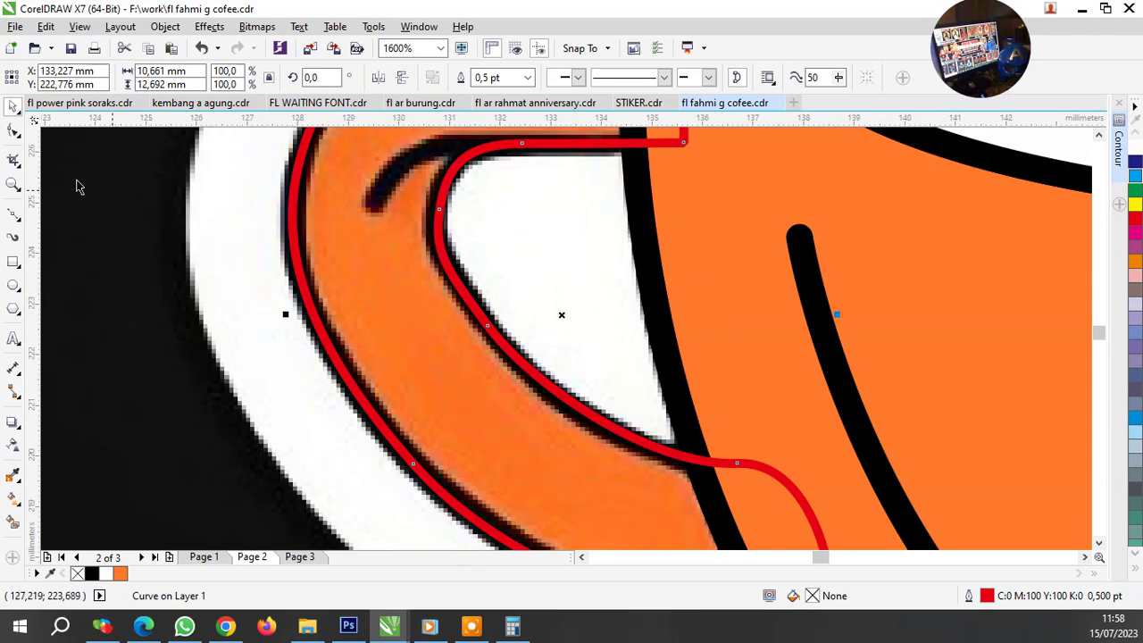
left_click(13, 132)
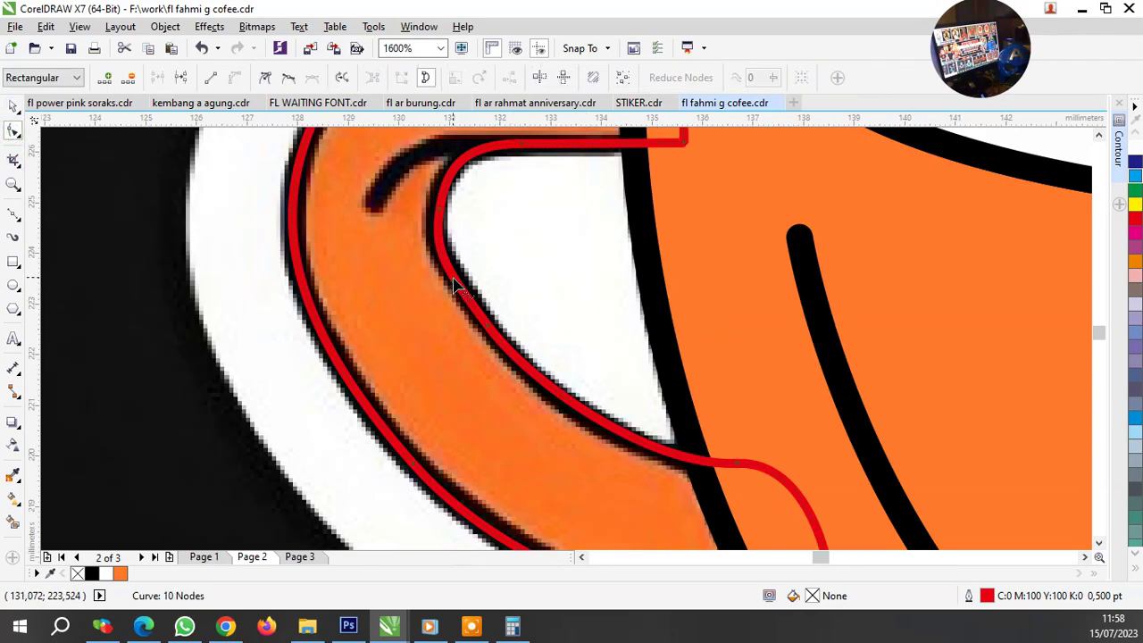
scroll(607, 326, "down", 1)
key("space")
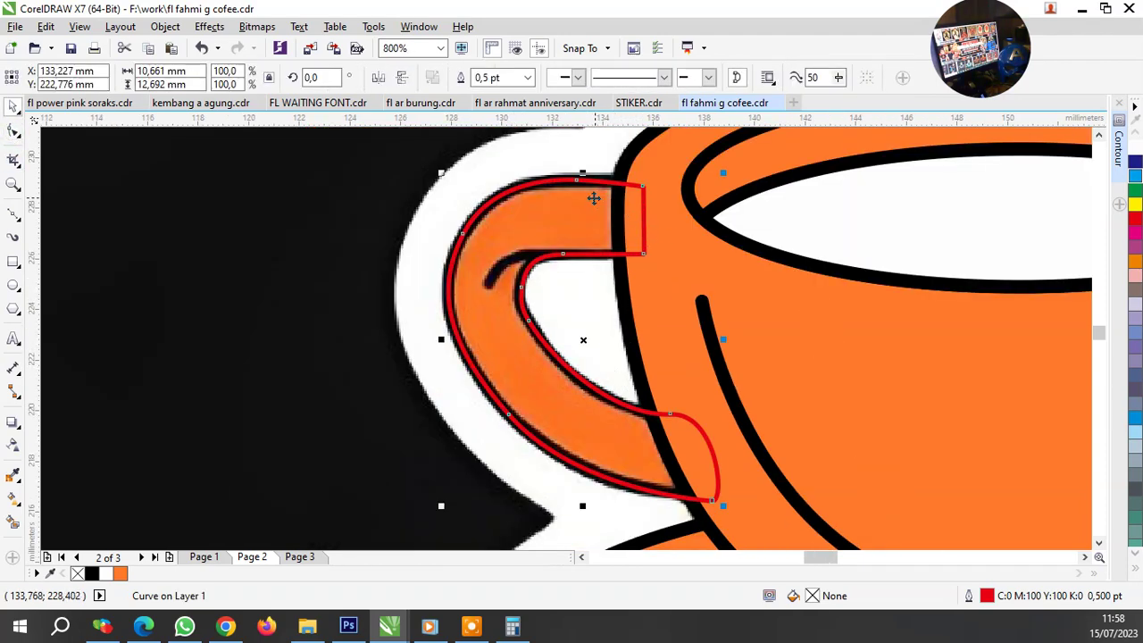
scroll(593, 193, "up", 1)
Set the handle outline width to 1.5 pt.
left_click(527, 77)
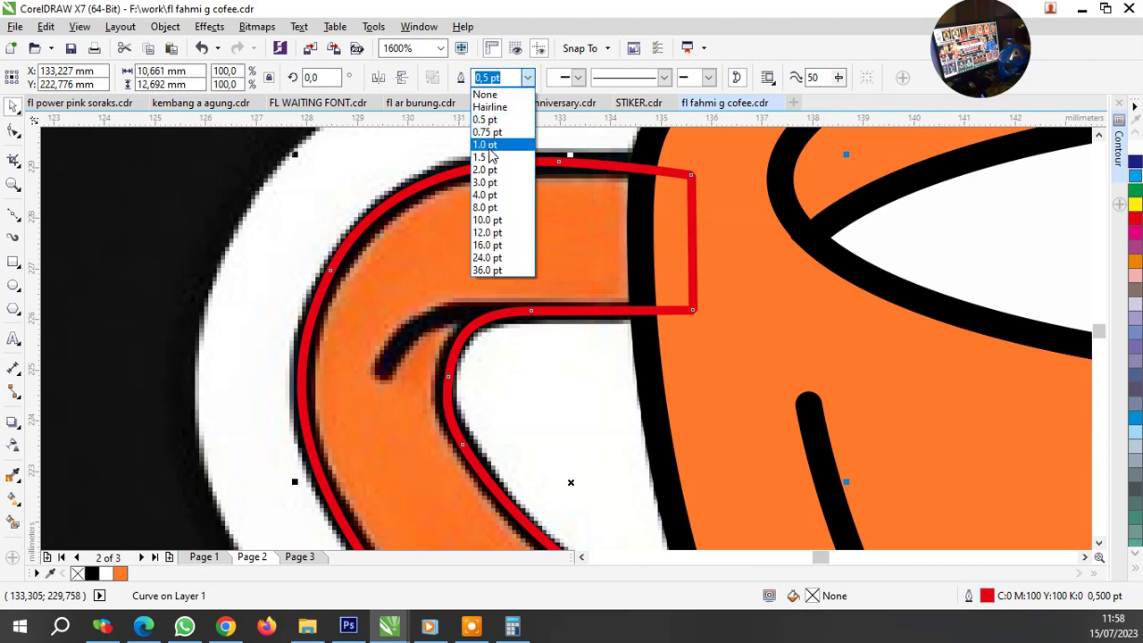
key("Escape")
left_click(526, 77)
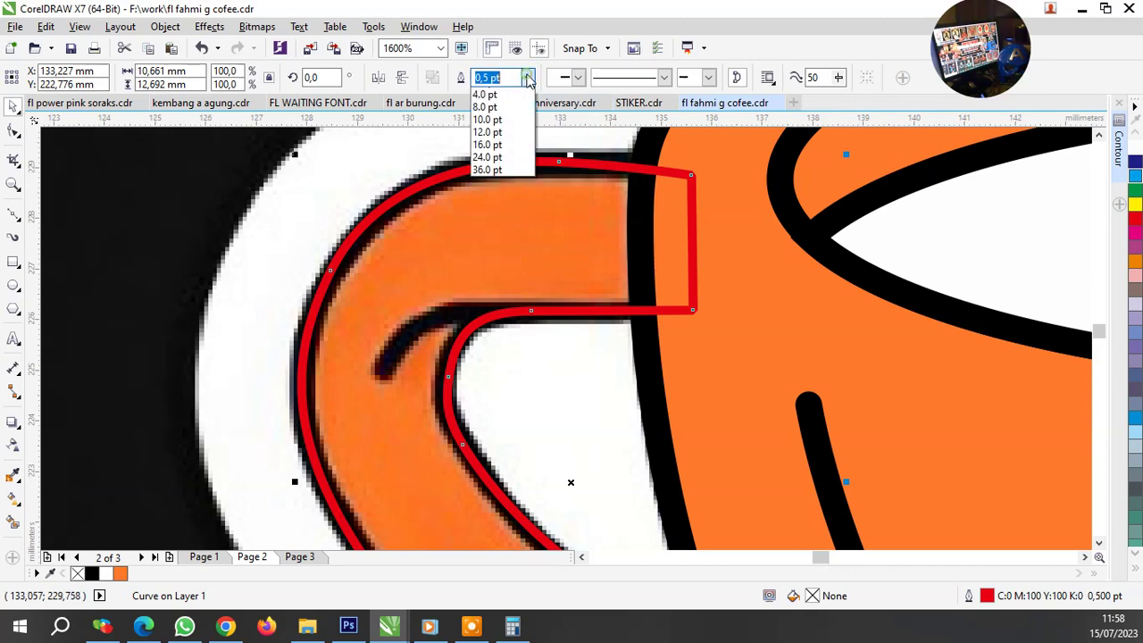
left_click(492, 157)
scroll(492, 157, "down", 2)
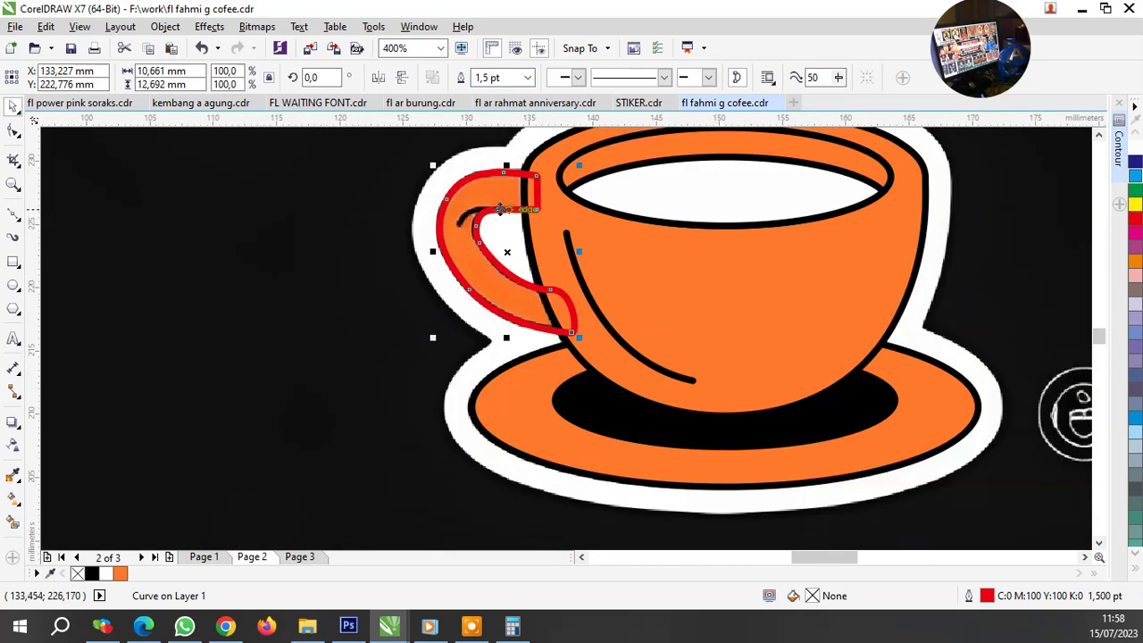
scroll(406, 225, "up", 2)
key("F10")
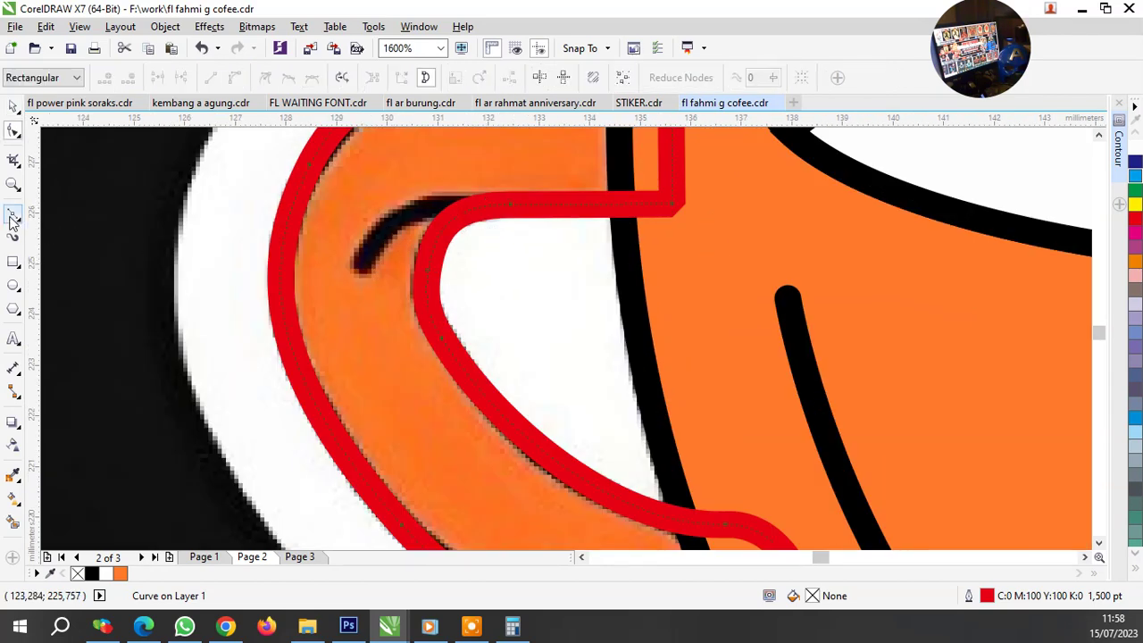
Draw a Bezier curve along the dark crease at the top of the handle.
left_click(11, 216)
left_click(363, 260)
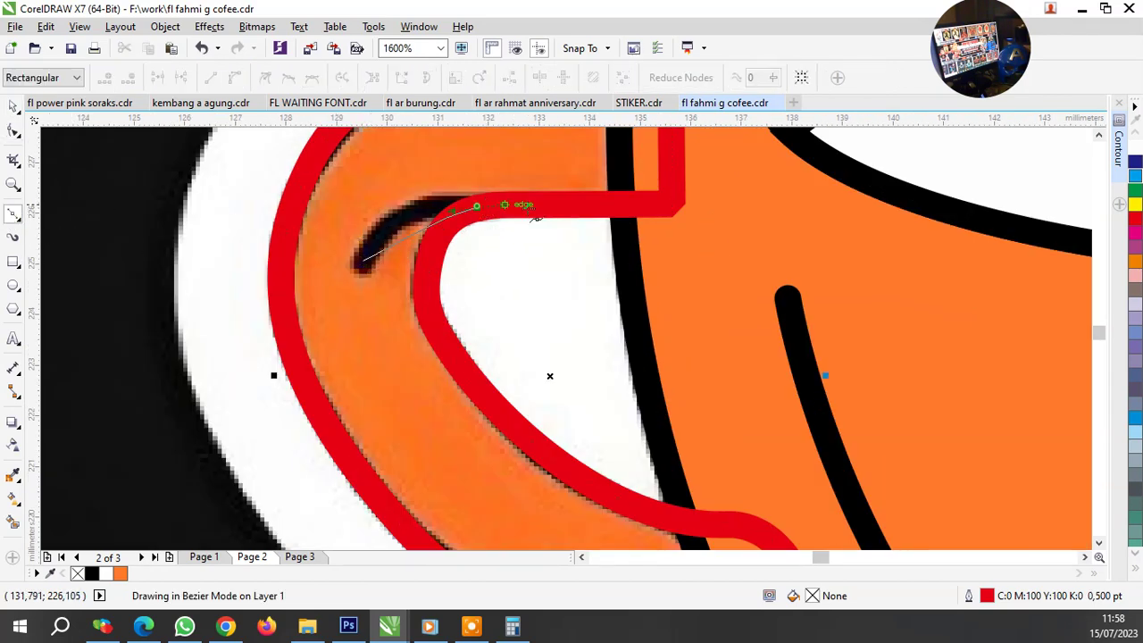
left_click_drag(476, 207, 572, 225)
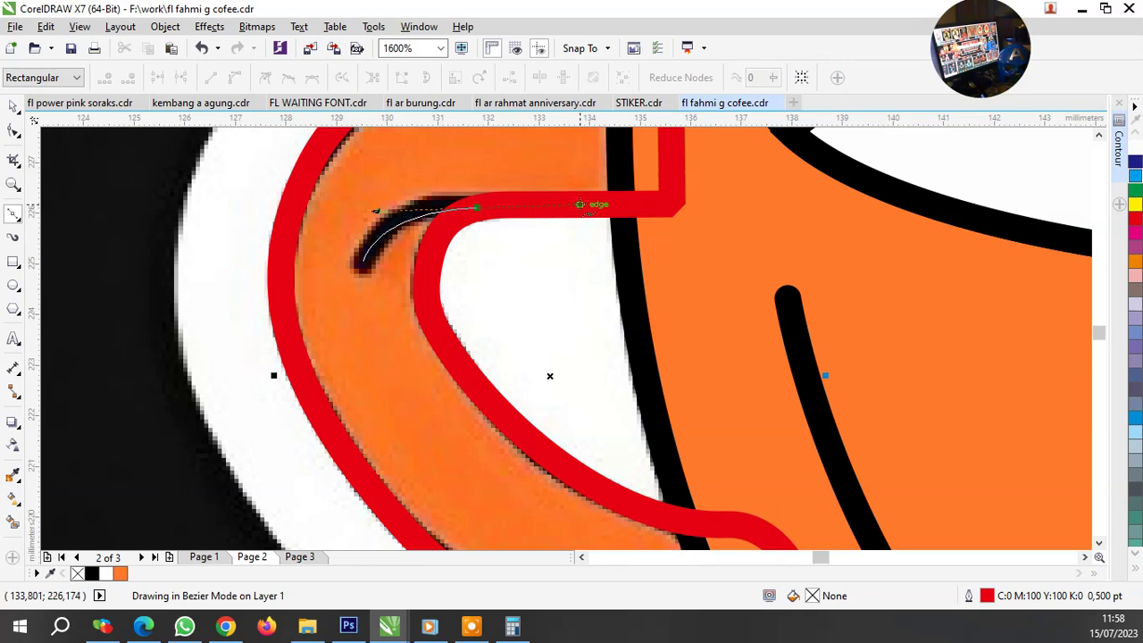
key("space")
scroll(400, 191, "up", 2)
Reshape the curl curve's nodes to follow the traced dark line.
key("space")
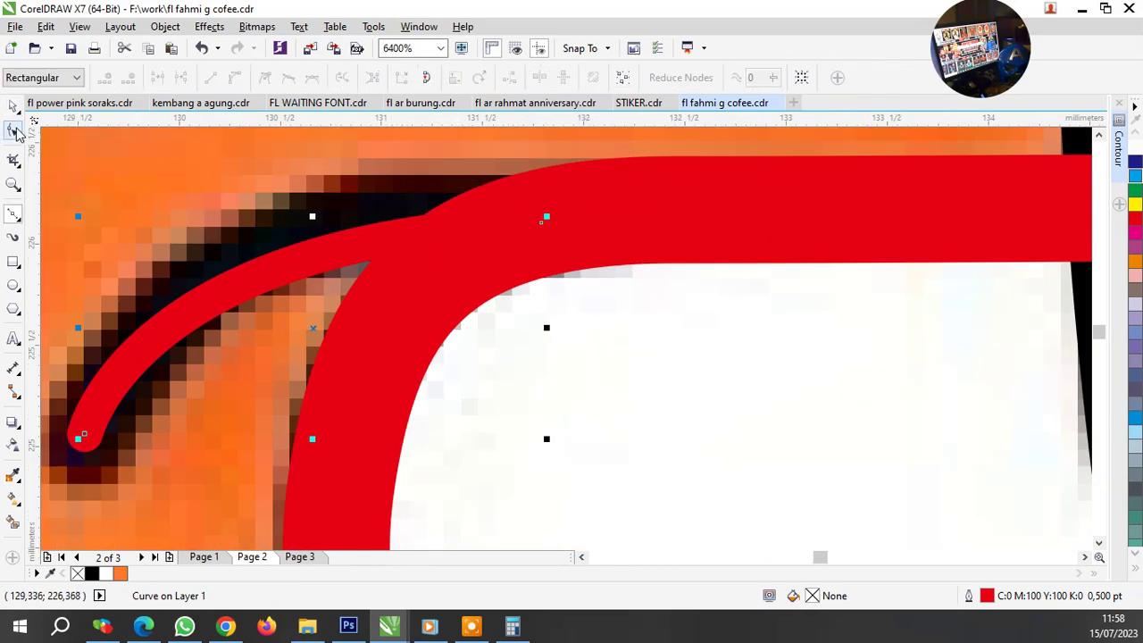
left_click(15, 131)
left_click_drag(540, 231, 314, 210)
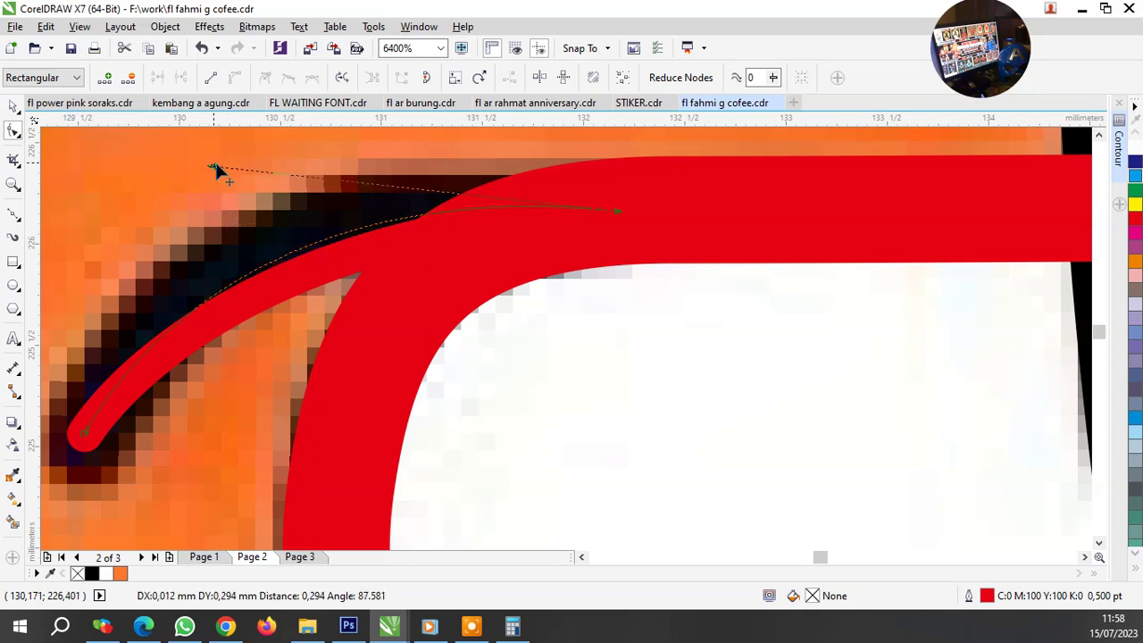
left_click_drag(217, 189, 217, 171)
key("ctrl+z")
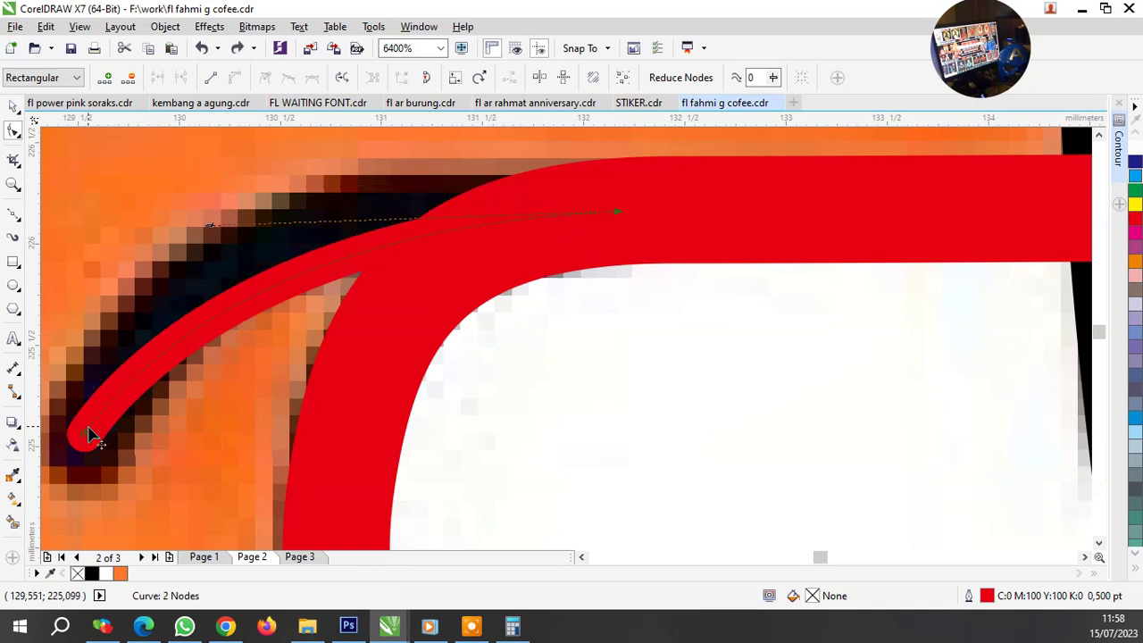
mouse_move(109, 413)
left_mouse_down()
mouse_move(214, 276)
mouse_move(171, 304)
left_mouse_up()
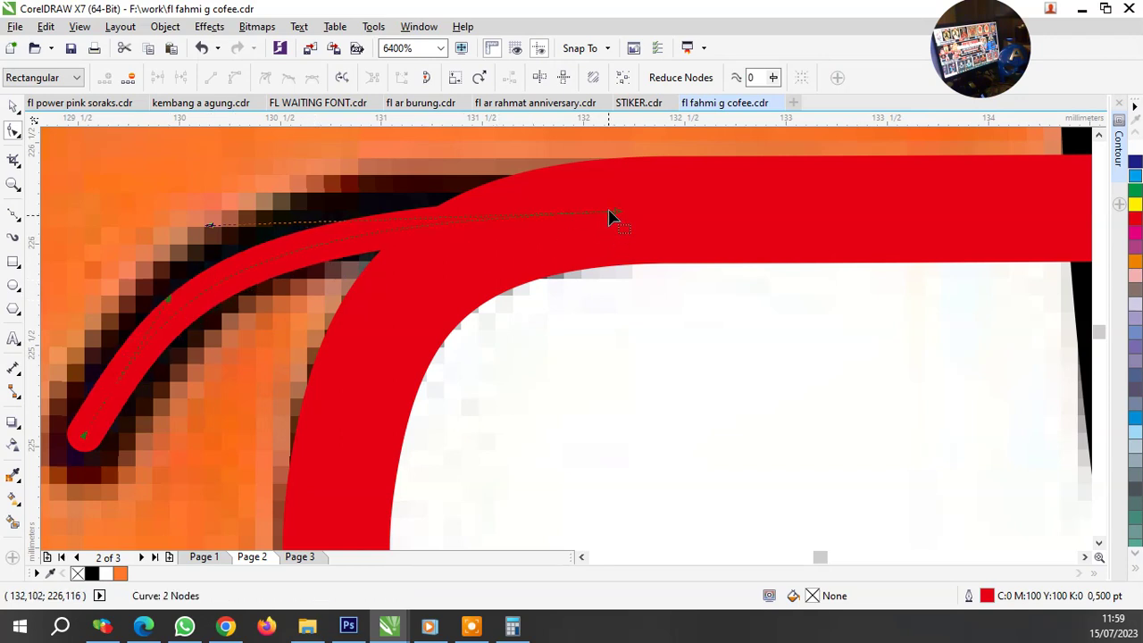
key("space")
Give the curl a 1.5 pt outline and fine-tune its bend along the top.
left_click(527, 79)
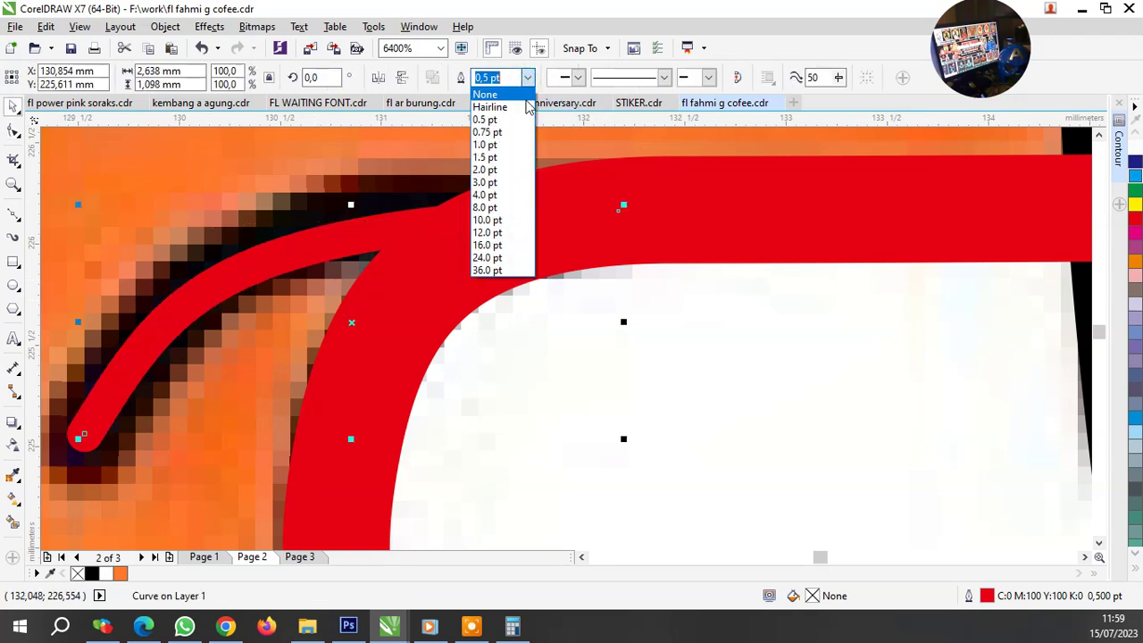
left_click(520, 162)
left_click(529, 79)
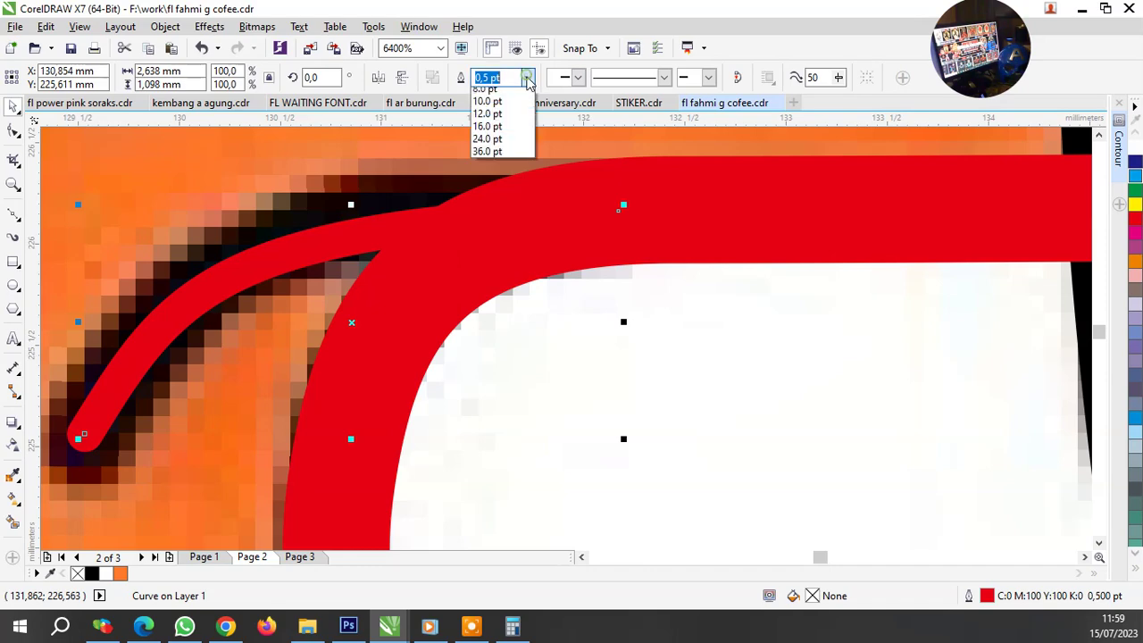
left_click(499, 162)
scroll(596, 190, "down", 1)
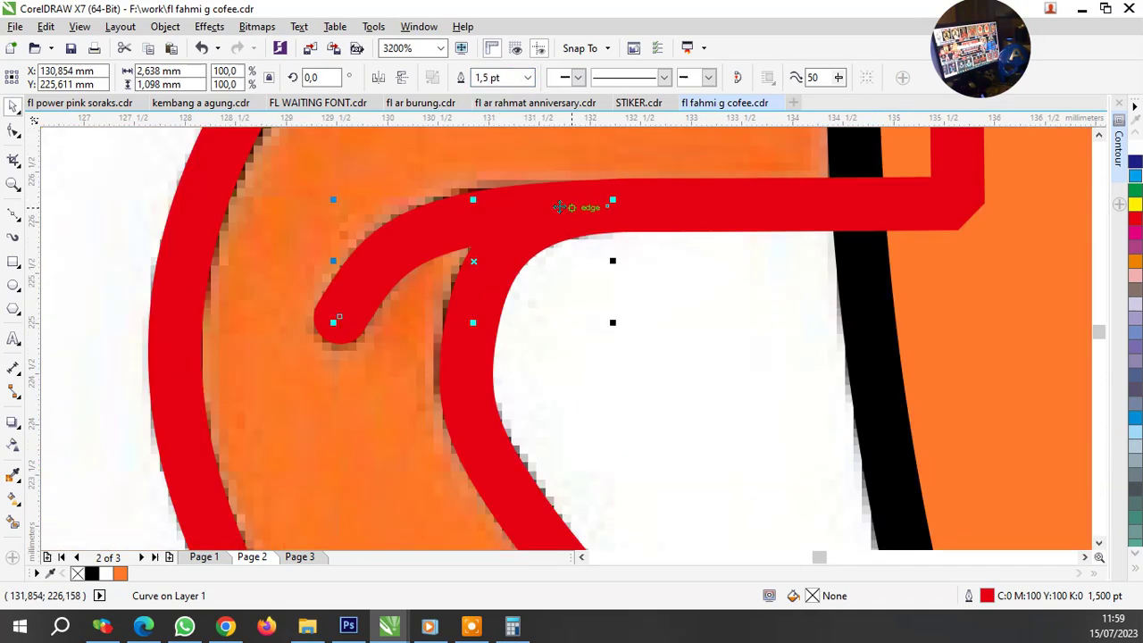
key("space")
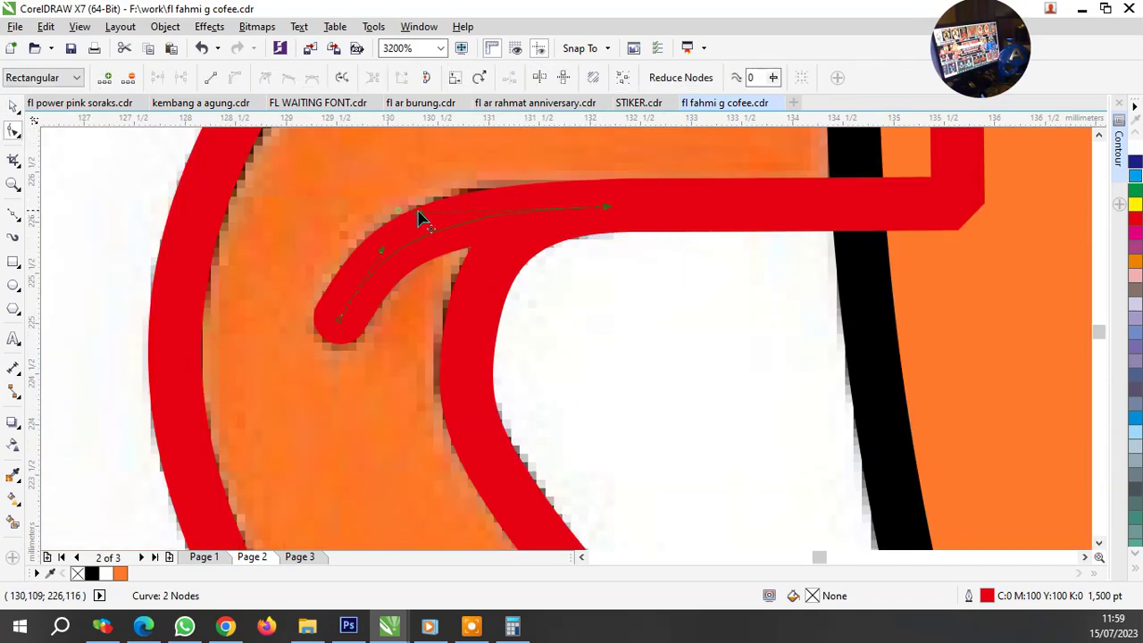
left_click_drag(419, 216, 442, 212)
key("space")
scroll(472, 224, "down", 2)
scroll(518, 217, "down", 2)
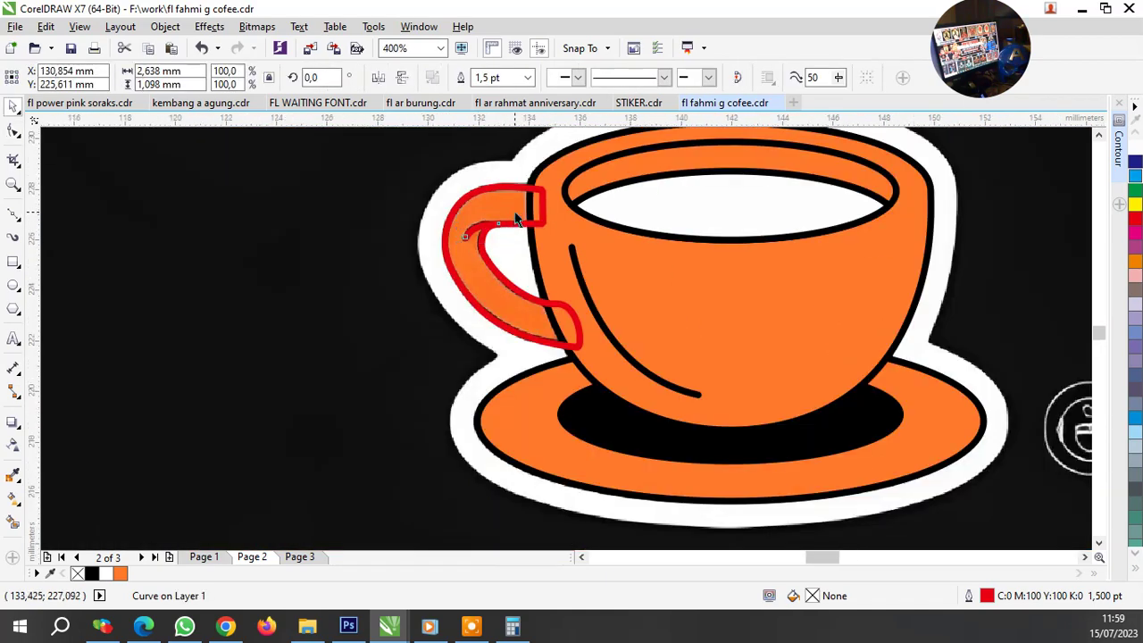
scroll(512, 216, "up", 1)
Fill the curl black, and give the handle an orange fill with a black outline.
left_click(490, 262)
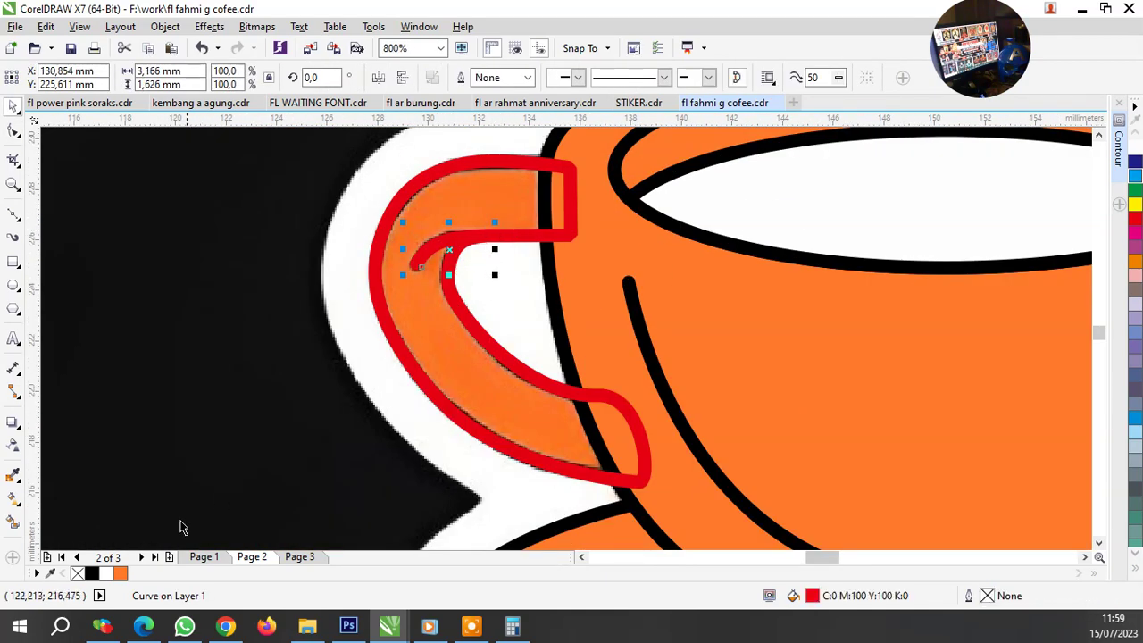
left_click(95, 572)
left_click(476, 394)
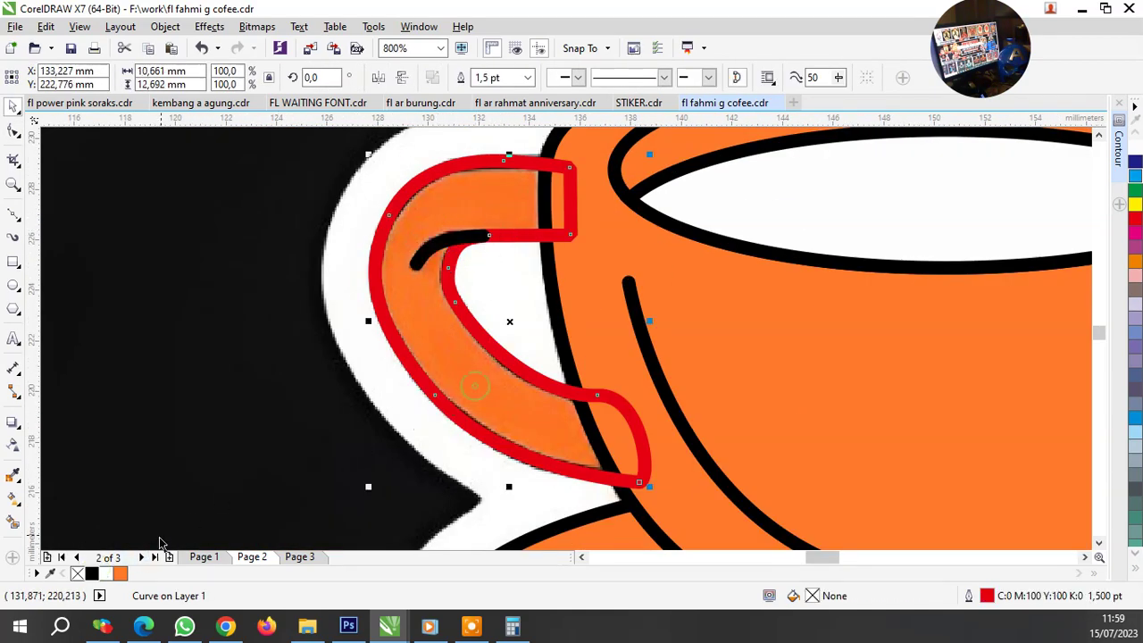
left_click(120, 572)
right_click(91, 573)
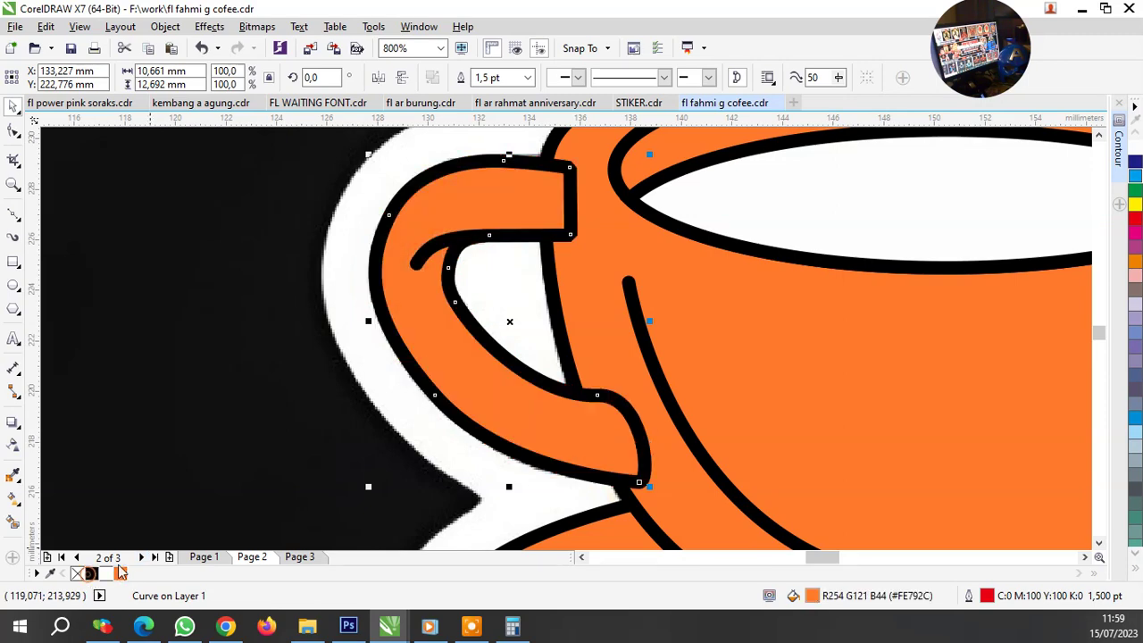
Add a node on the handle's outer edge, then deselect everything.
left_click(471, 393)
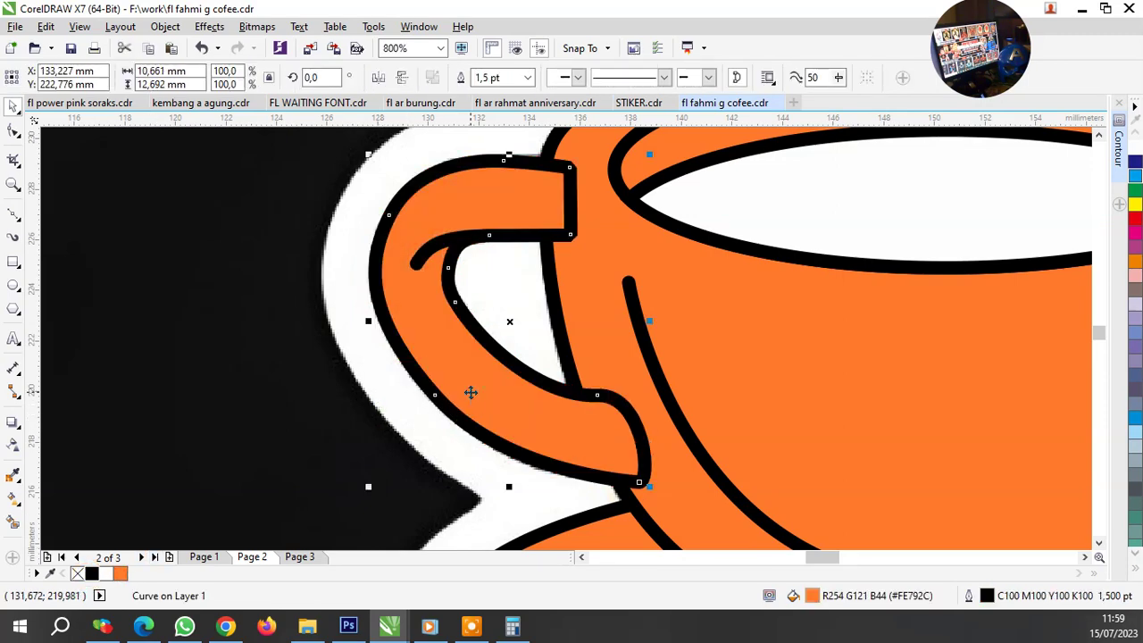
left_click(17, 136)
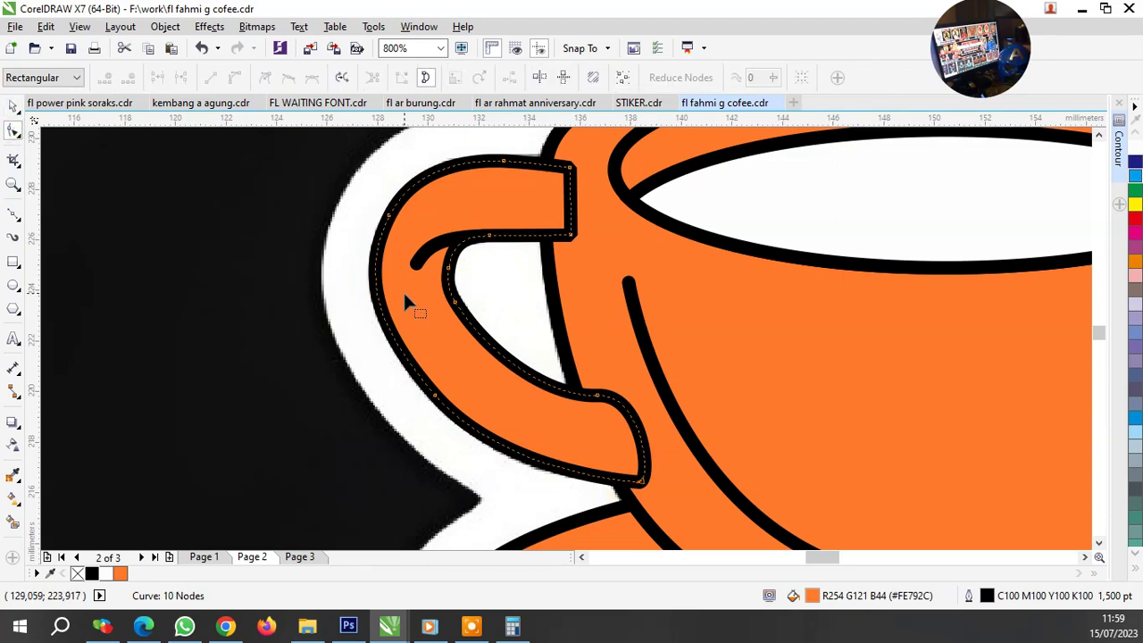
double_click(385, 318)
left_click_drag(465, 441, 479, 429)
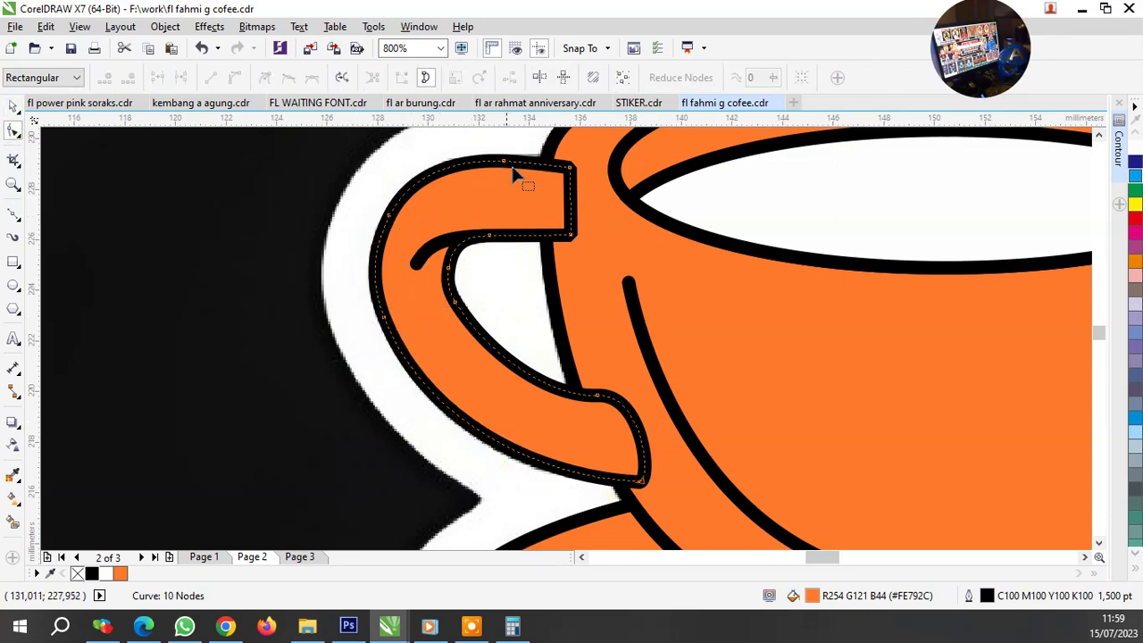
key("space")
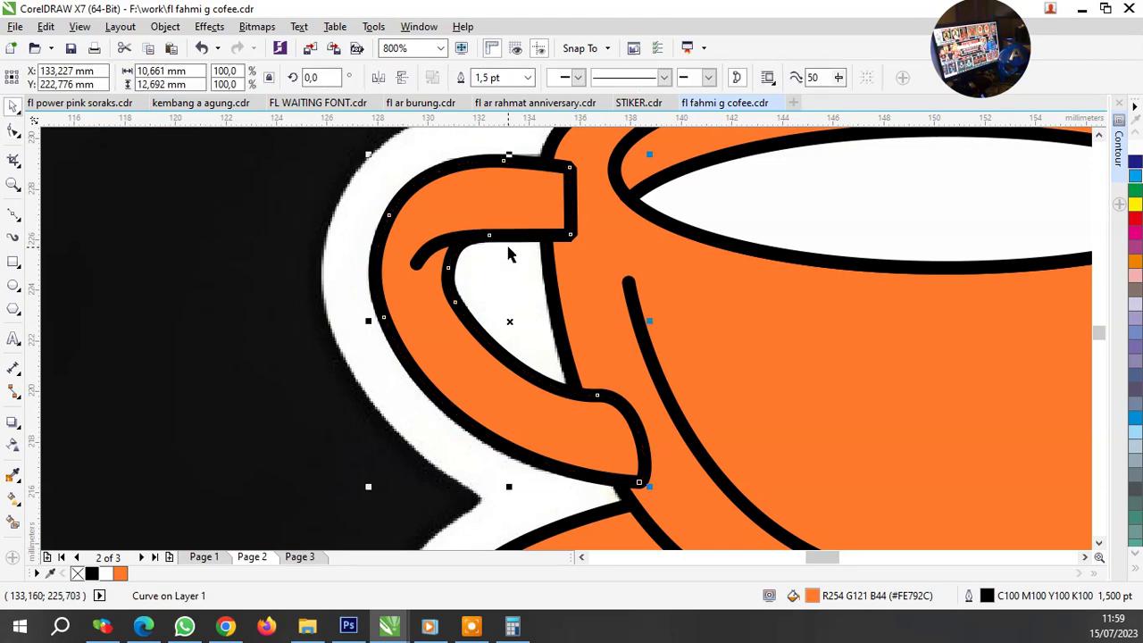
left_click(336, 241)
scroll(336, 240, "down", 2)
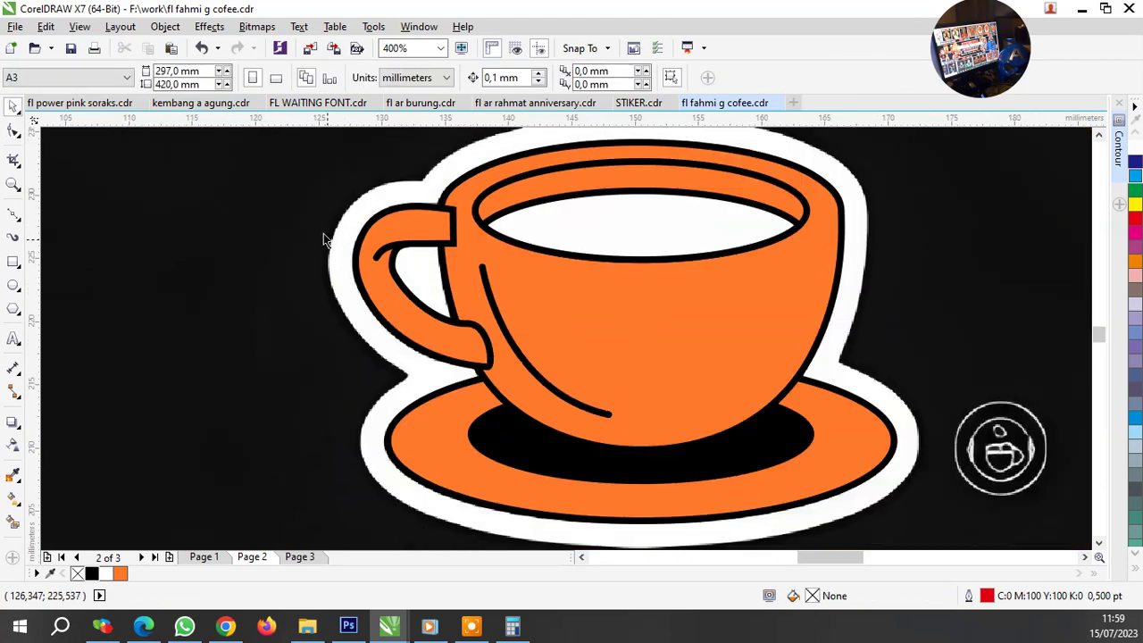
Group the three handle pieces, order them behind the cup body, then select the cup and saucer.
mouse_move(302, 188)
left_mouse_down()
mouse_move(545, 427)
mouse_move(538, 412)
left_mouse_up()
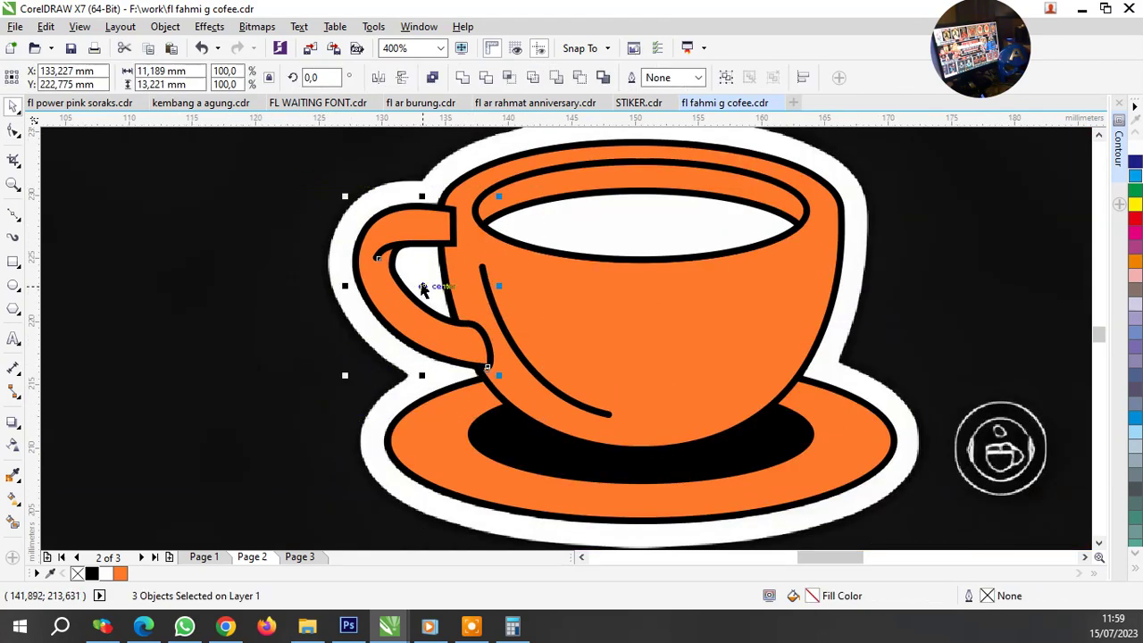
key("ctrl+g")
right_click(389, 286)
mouse_move(482, 440)
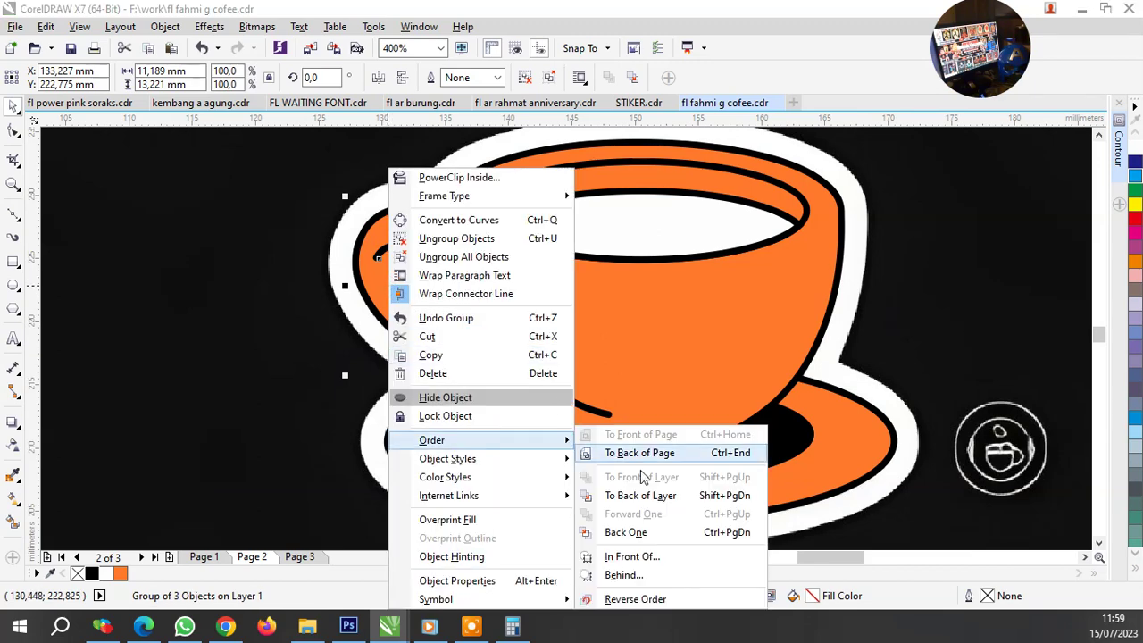
left_click(623, 575)
scroll(498, 326, "down", 1)
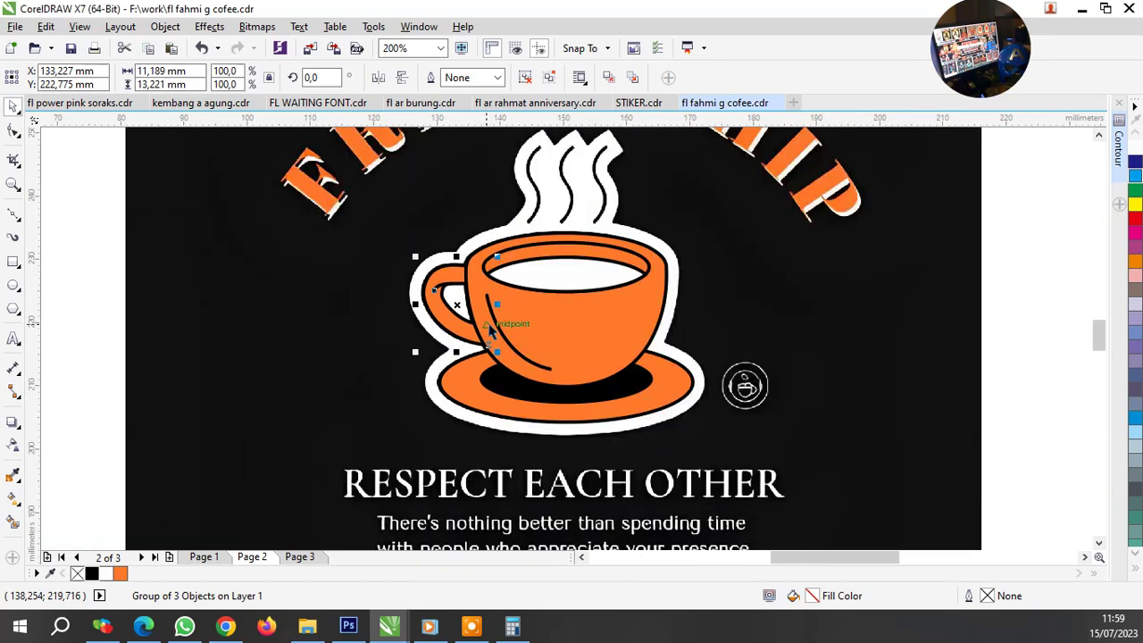
left_click_drag(370, 208, 745, 457)
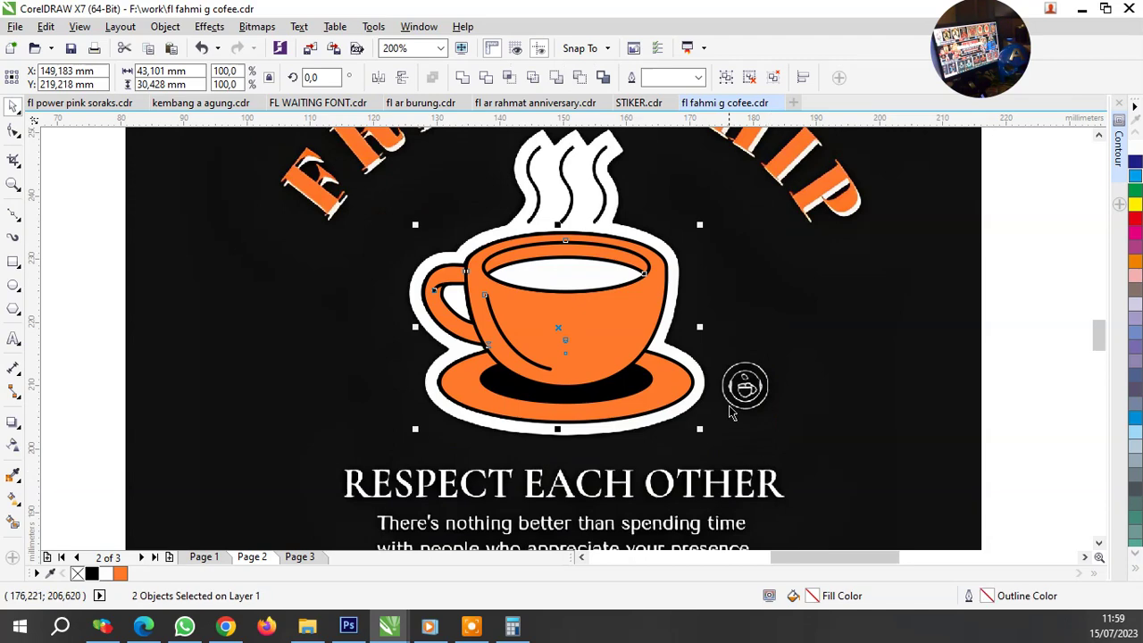
Group the cup and saucer and apply a 1 mm outside contour around them.
key("ctrl+g")
scroll(656, 254, "up", 1)
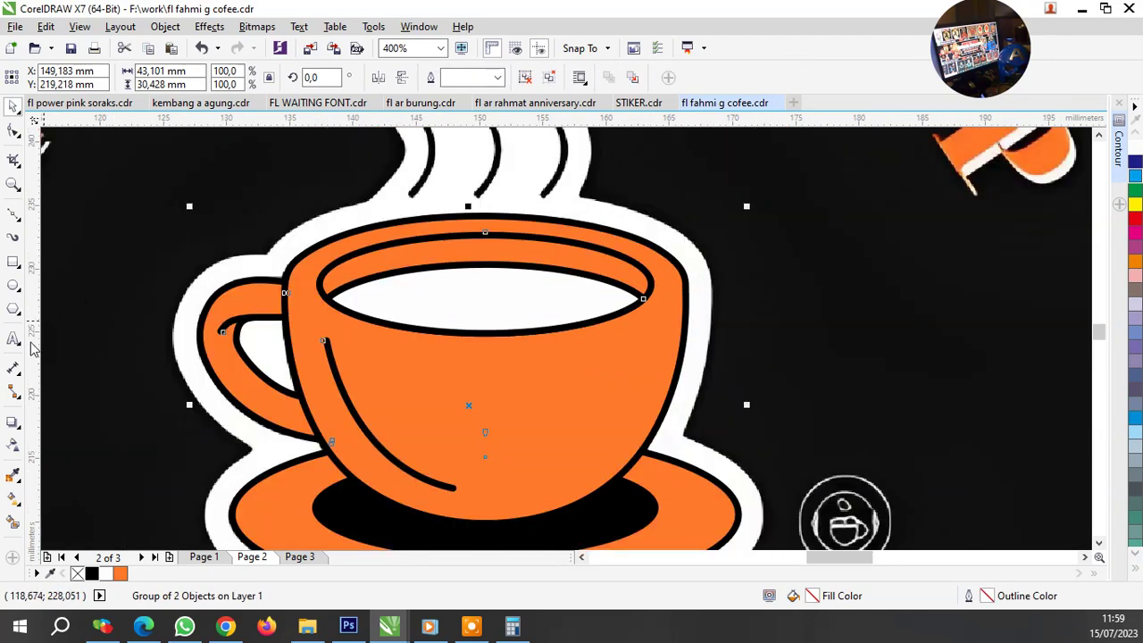
left_click(1119, 148)
double_click(973, 171)
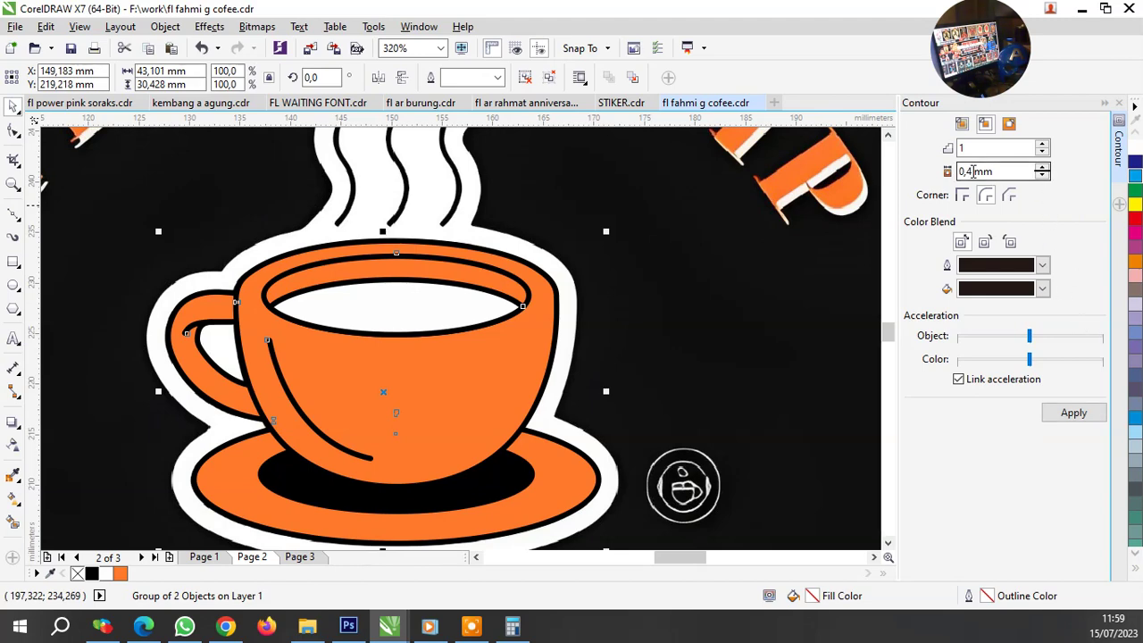
type("1")
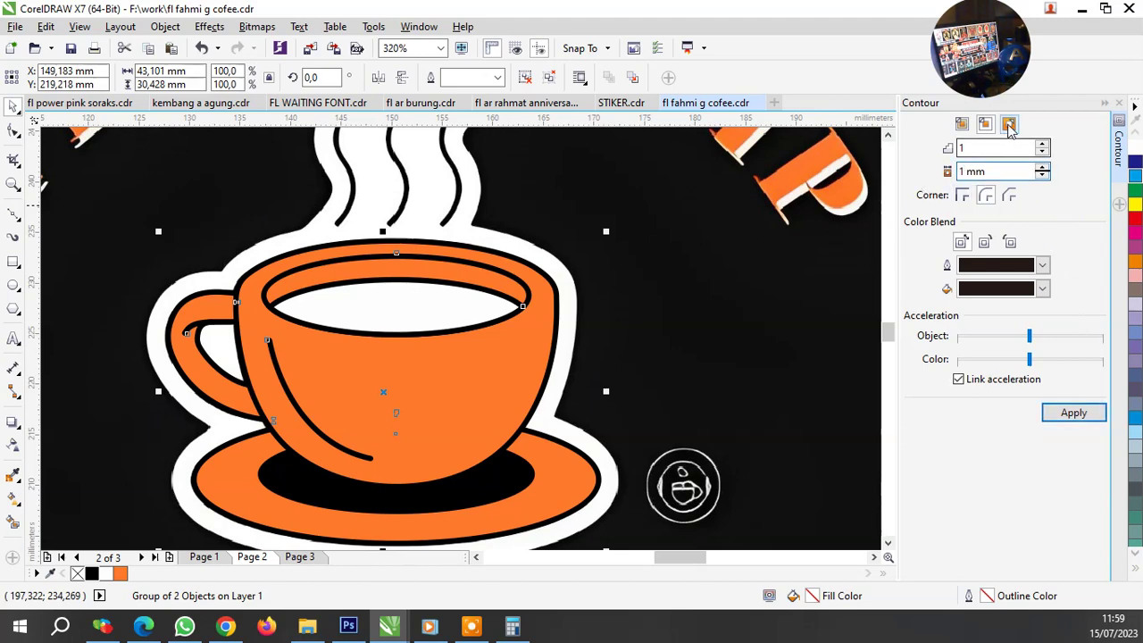
key("Tab")
left_click(1072, 413)
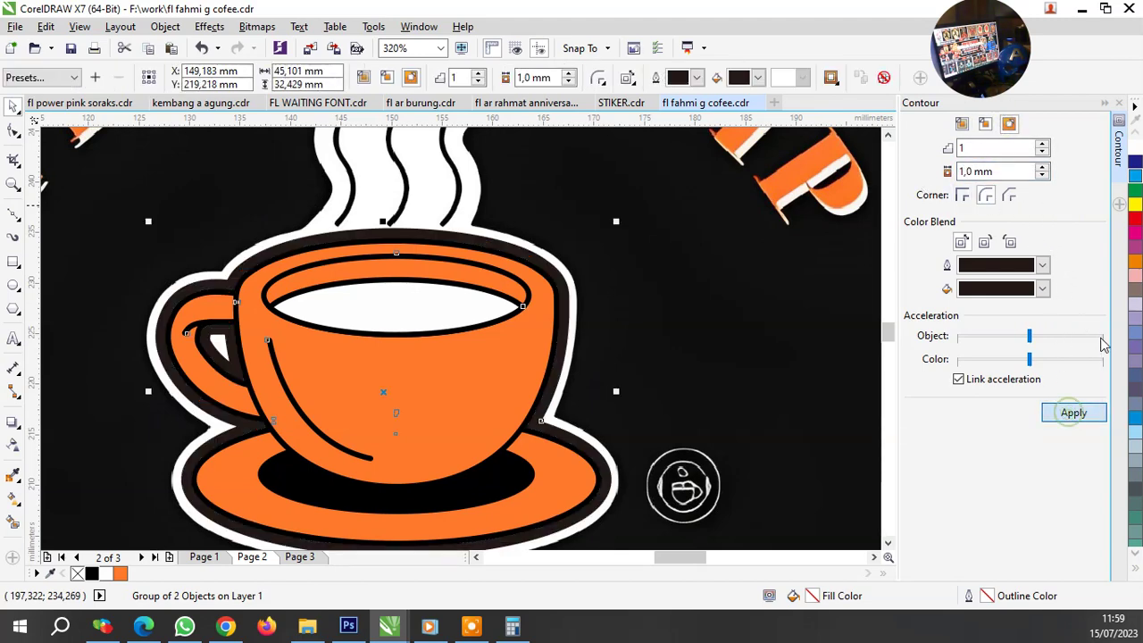
Try 3 mm and 2.5 mm contours before settling on a 2.0 mm contour.
left_click(202, 48)
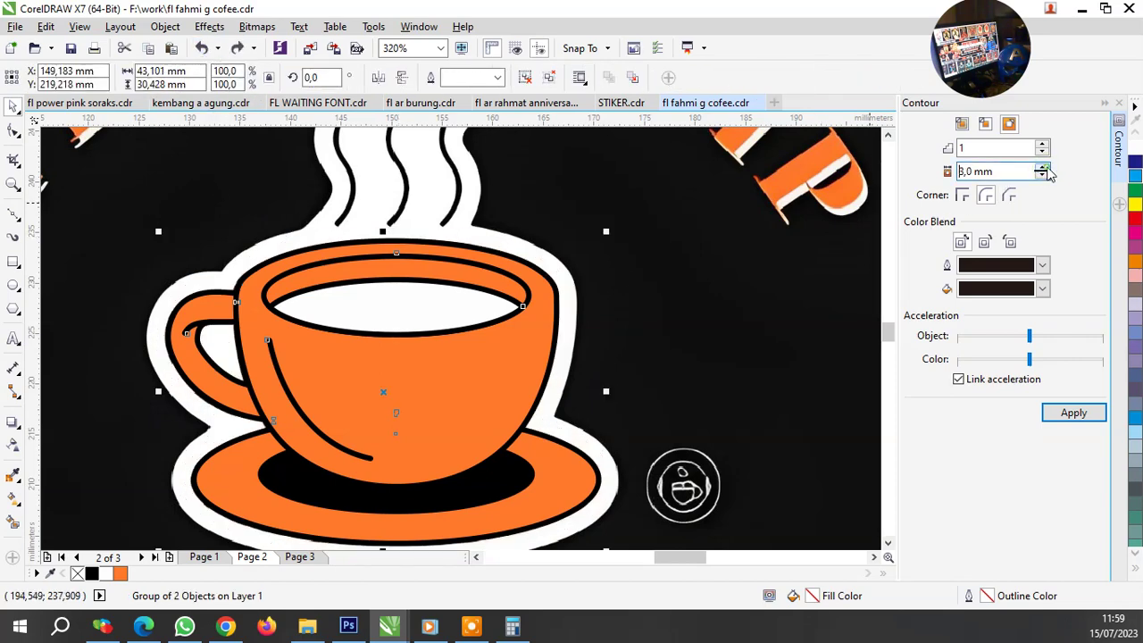
left_click(1072, 416)
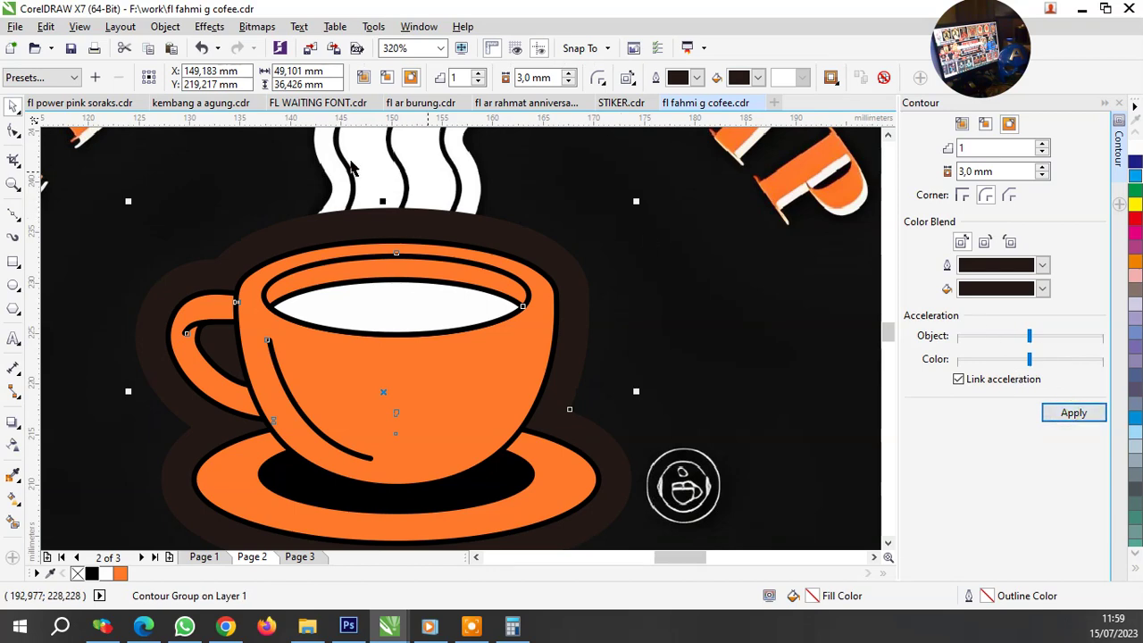
left_click(202, 49)
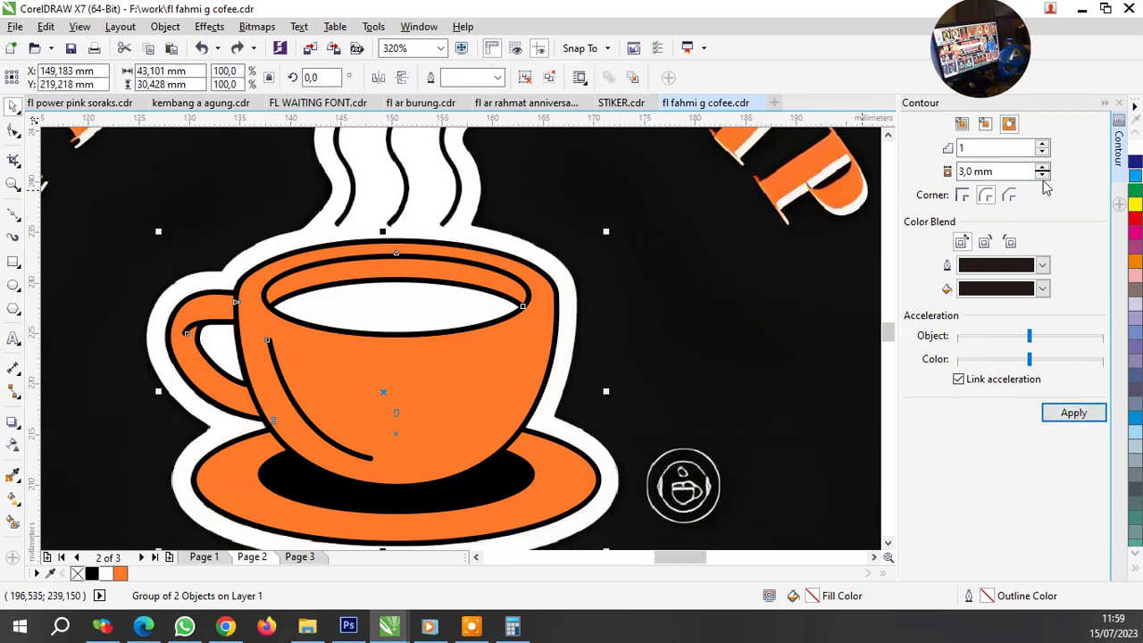
type("2,5")
left_click(1093, 416)
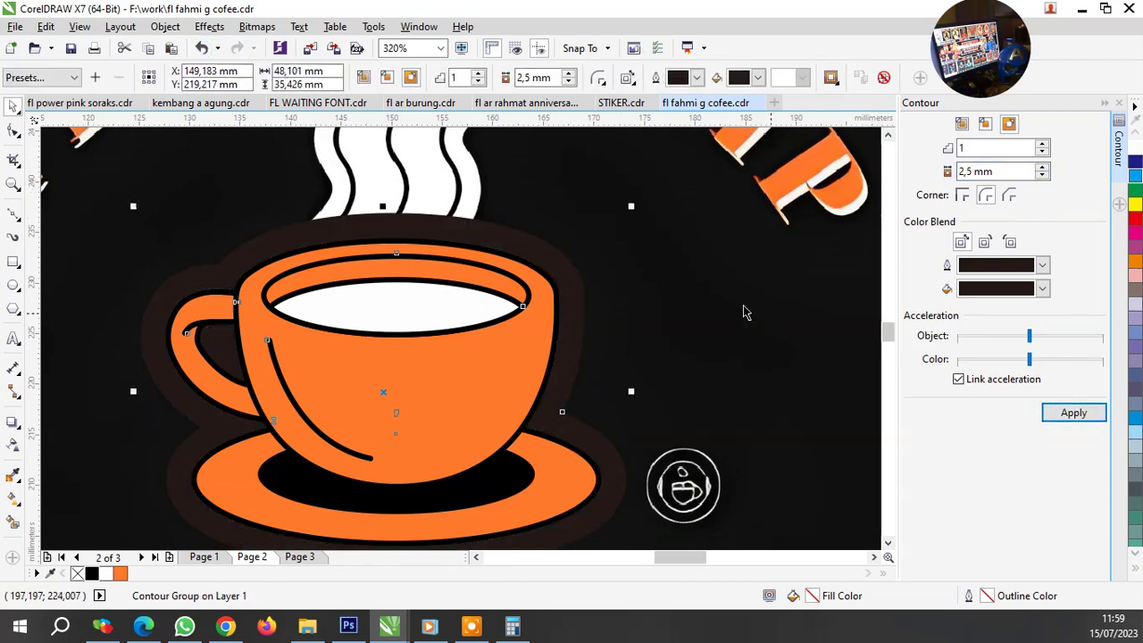
left_click(202, 49)
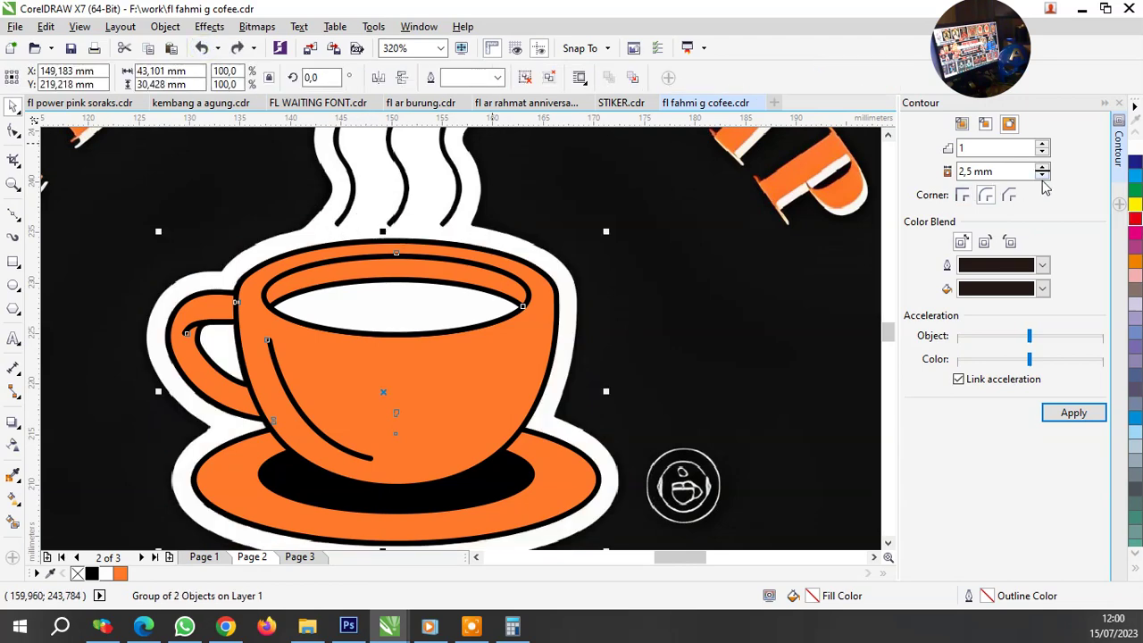
type("2")
left_click(1074, 412)
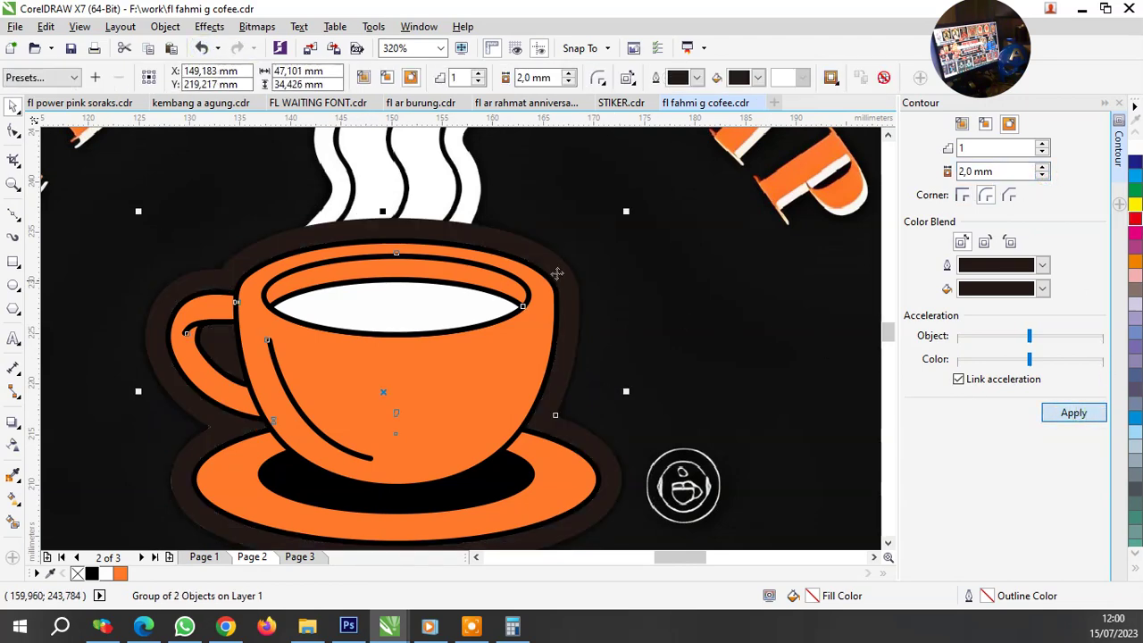
right_click(547, 260)
Break the contour apart and give it a hairline outline, no dark fill, and white fill.
left_click(615, 288)
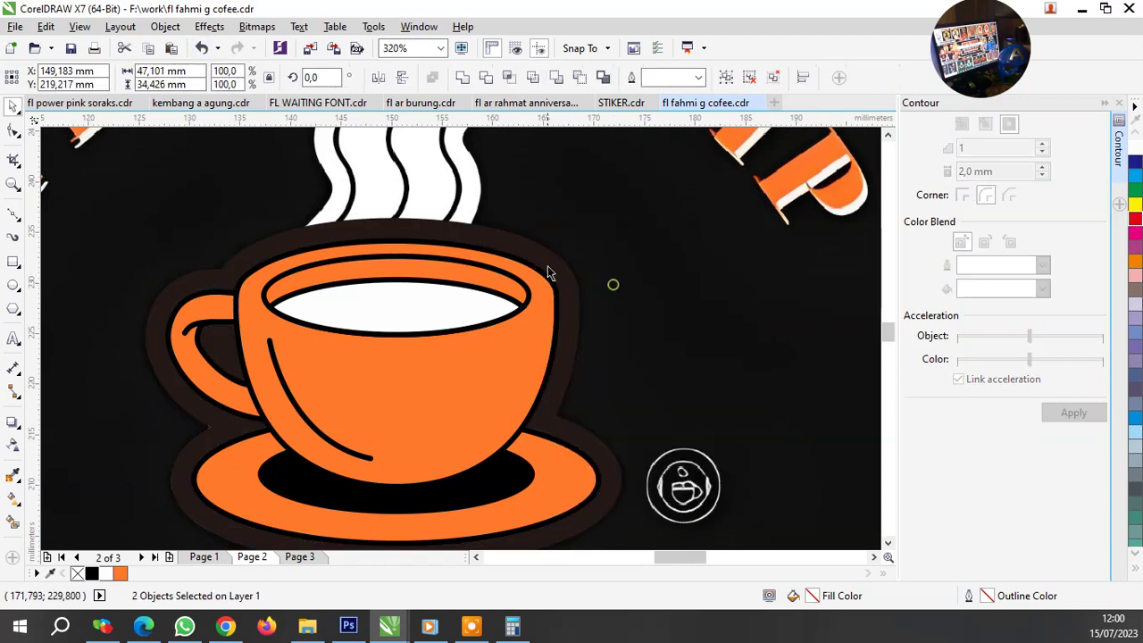
left_click(548, 257)
left_click(527, 77)
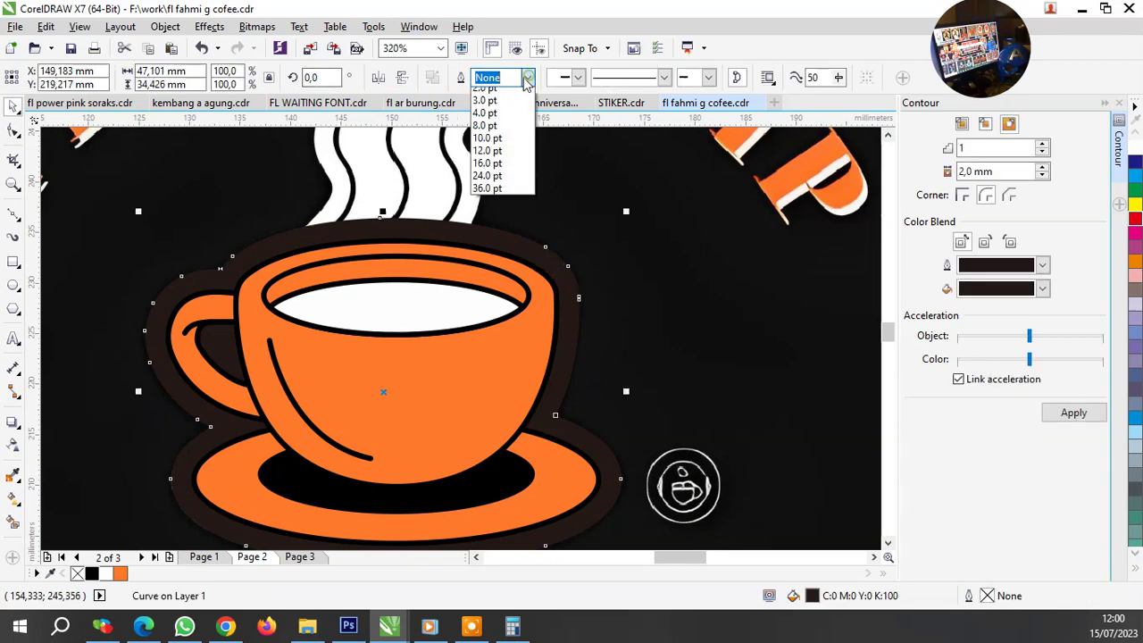
left_click(502, 93)
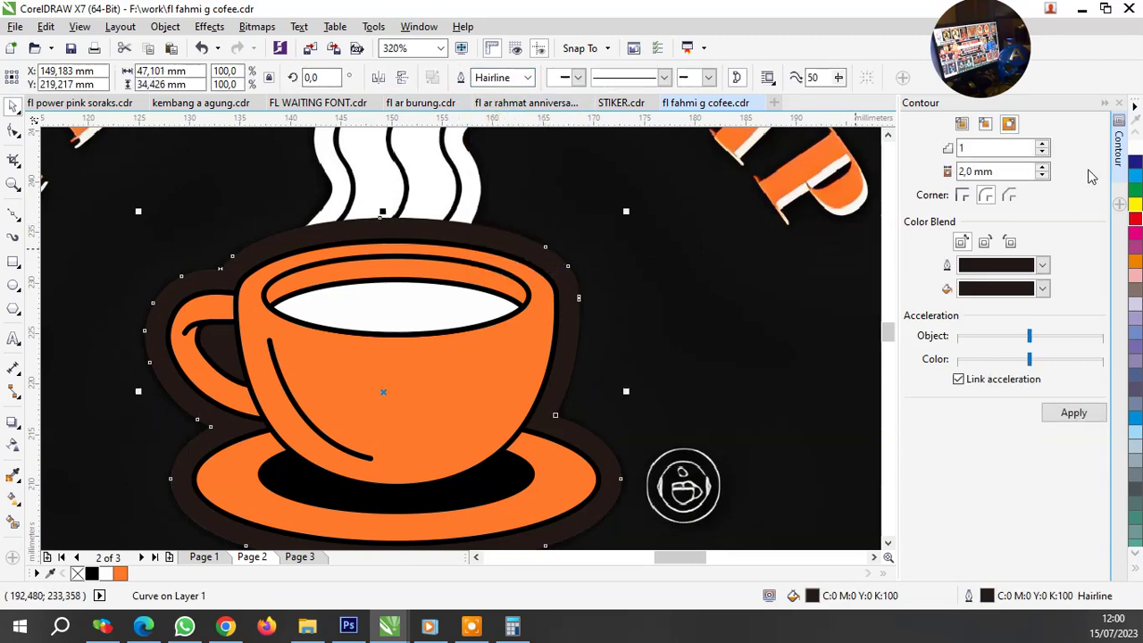
left_click(78, 574)
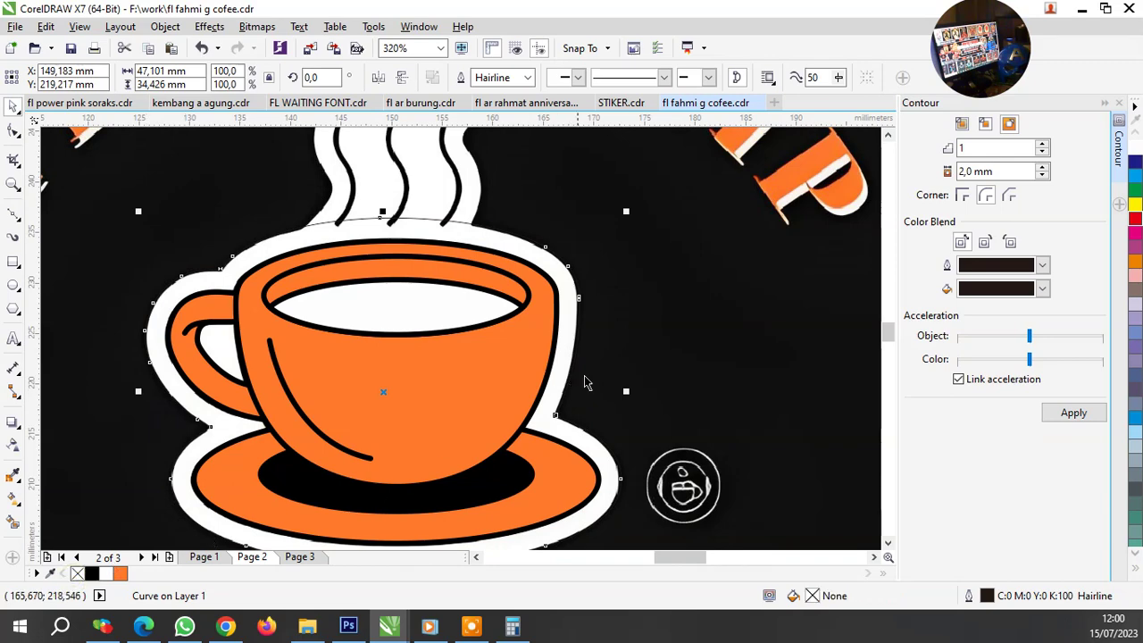
scroll(164, 258, "up", 4)
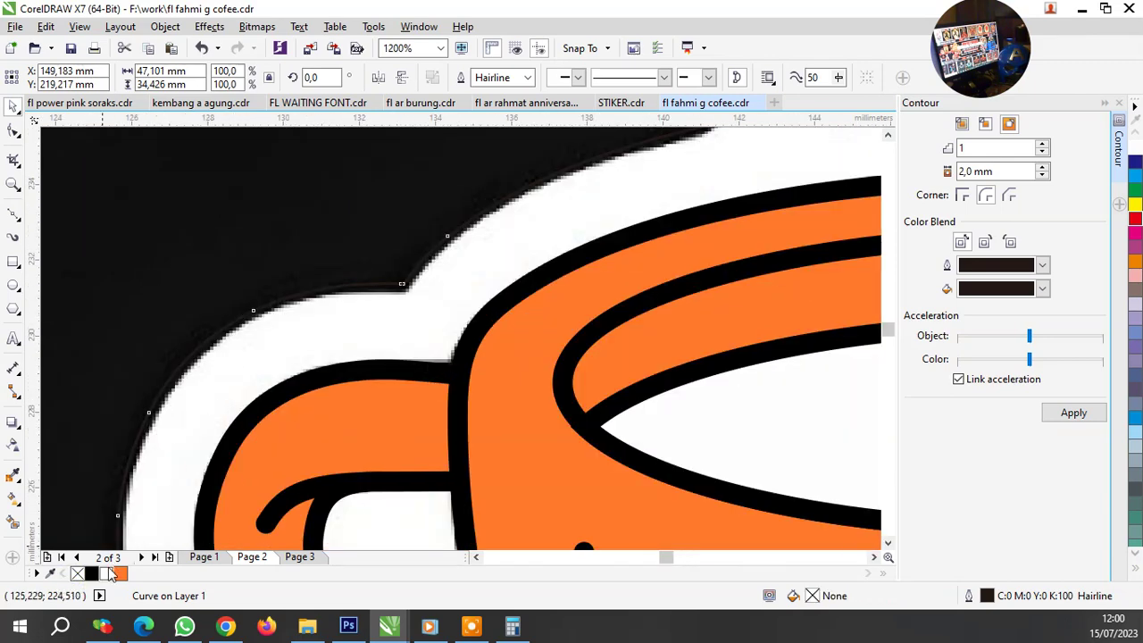
left_click(105, 574)
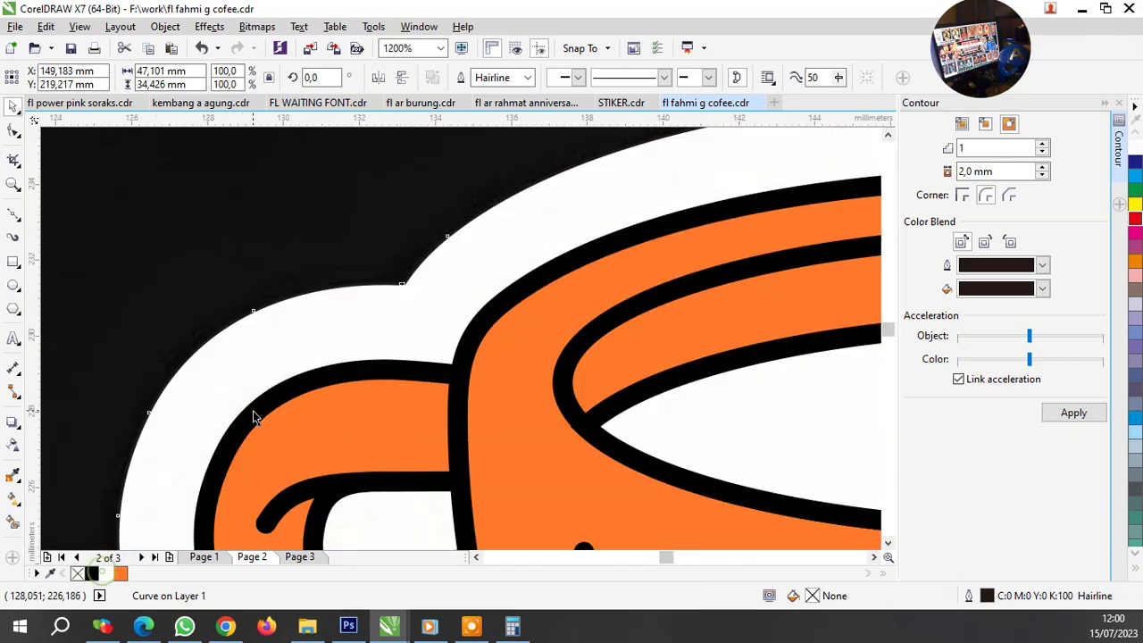
Group the cup objects with their white border, keeping the group in its original place.
left_click(171, 315)
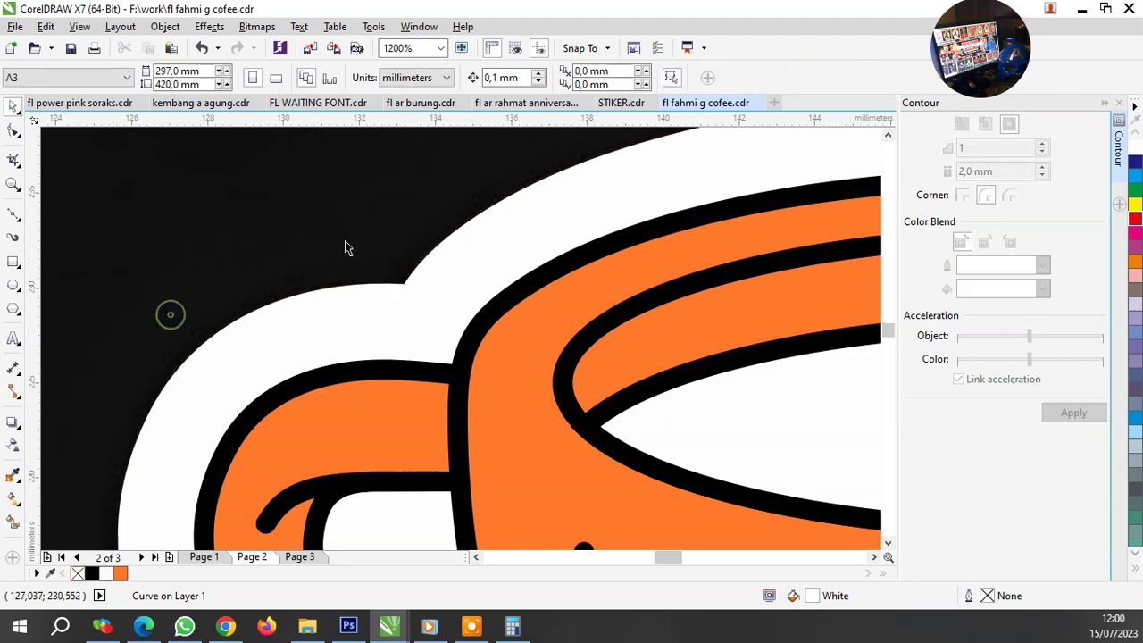
scroll(347, 247, "down", 4)
scroll(300, 273, "down", 2)
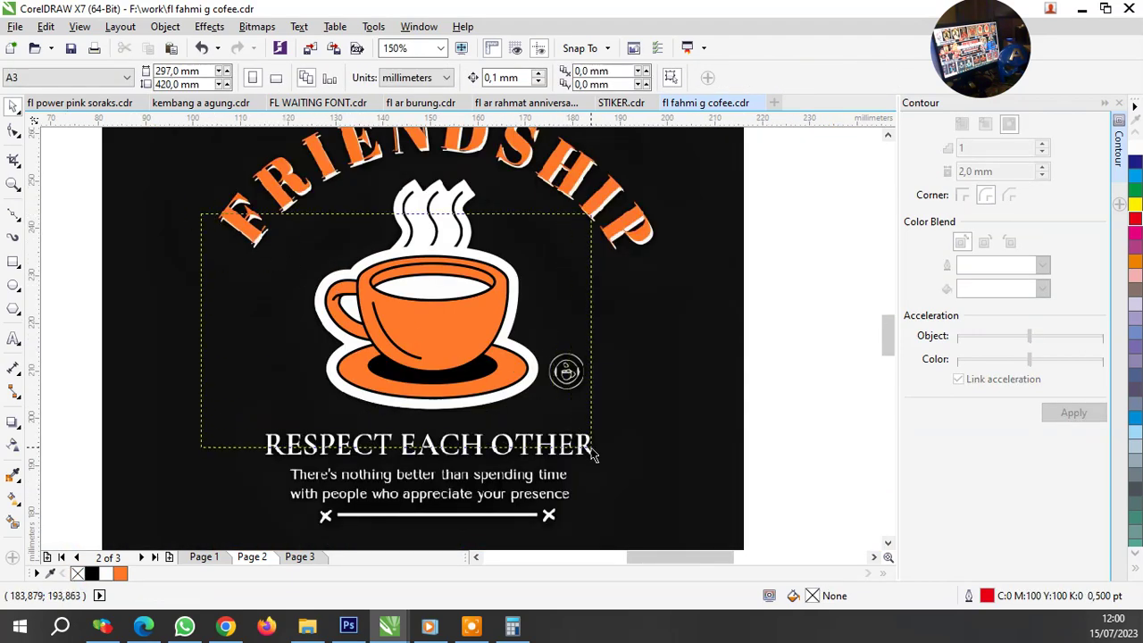
left_click_drag(201, 221, 594, 451)
key("ctrl+g")
scroll(452, 241, "up", 2)
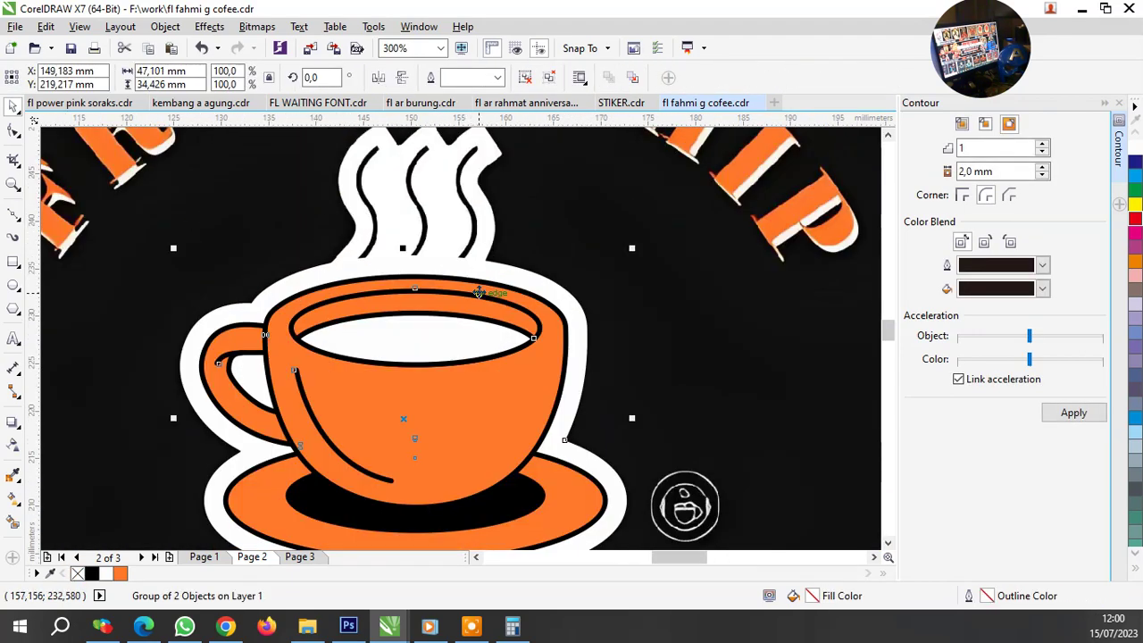
left_click_drag(482, 294, 310, 335)
left_click_drag(424, 335, 432, 263)
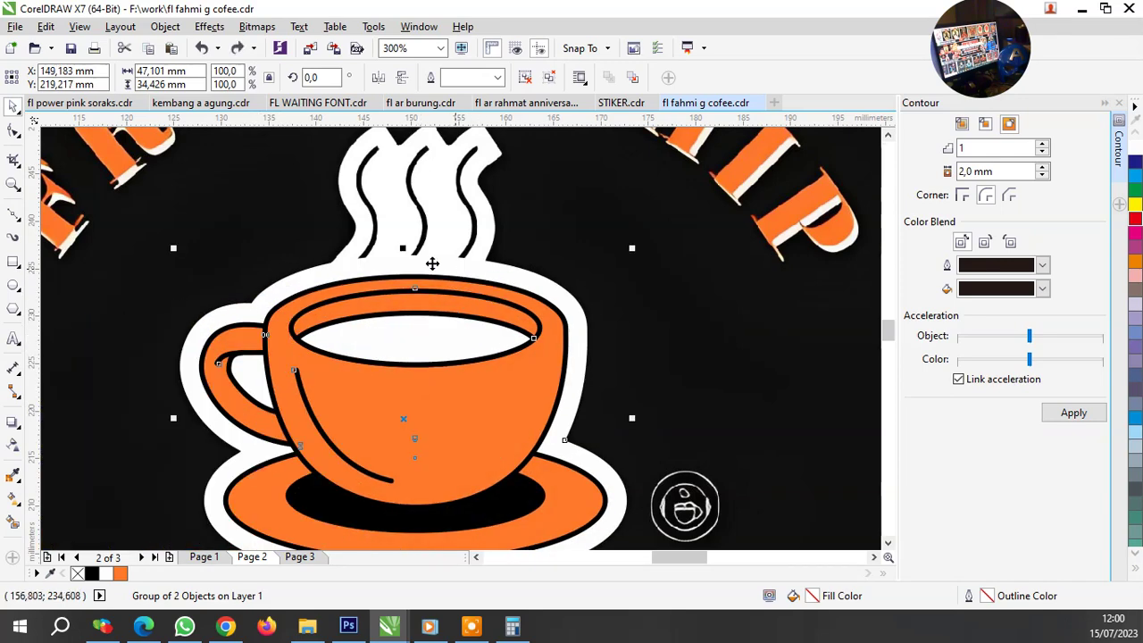
Reselect the cup group and ungroup it.
scroll(431, 262, "up", 3)
scroll(438, 266, "down", 1)
scroll(453, 283, "down", 2)
left_click(613, 271)
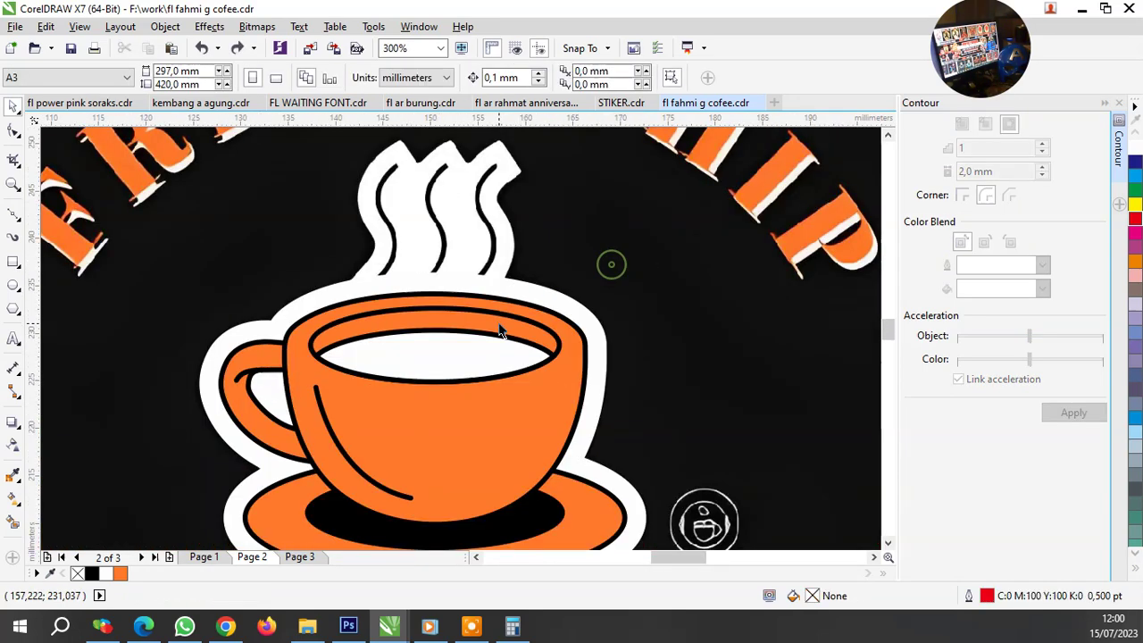
left_click(498, 324)
right_click(499, 324)
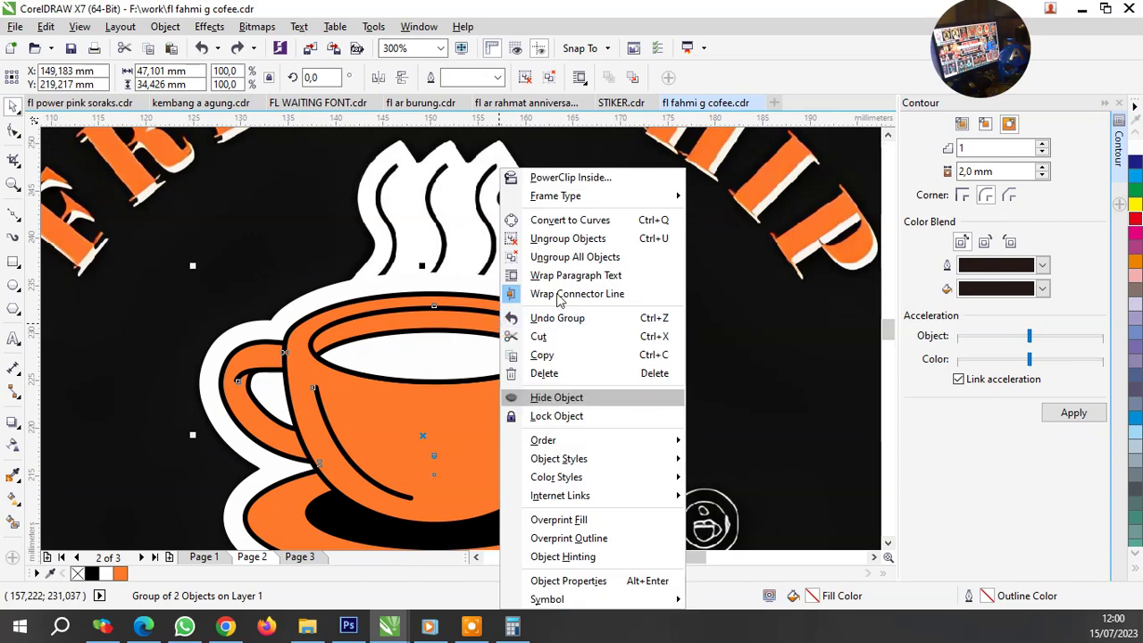
left_click(562, 241)
scroll(512, 282, "down", 2)
scroll(512, 282, "up", 1)
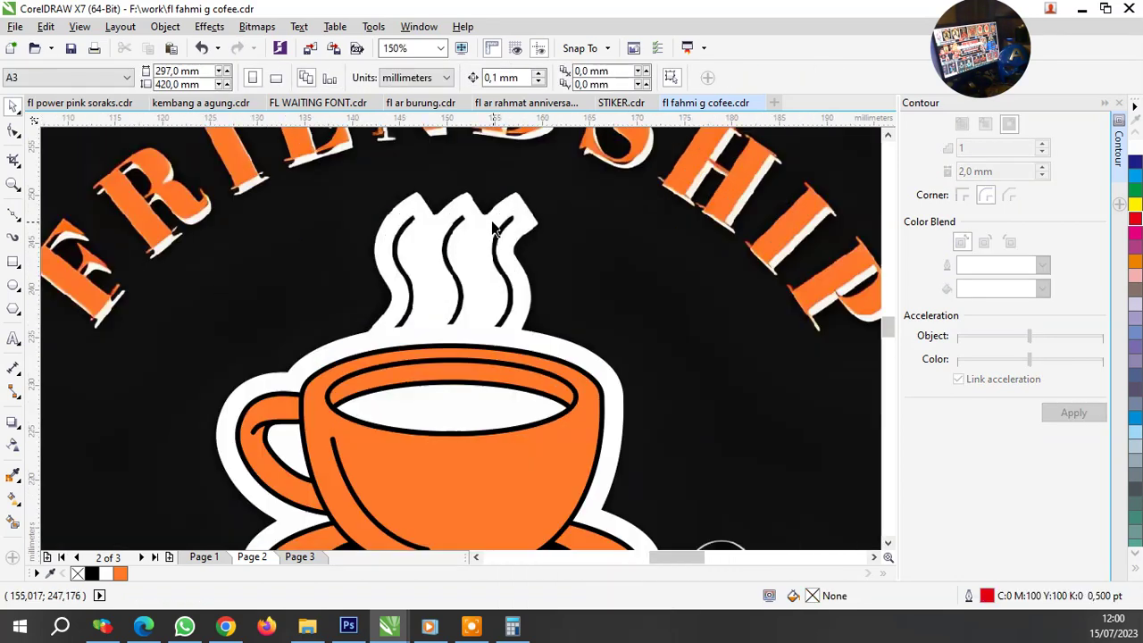
scroll(509, 276, "up", 1)
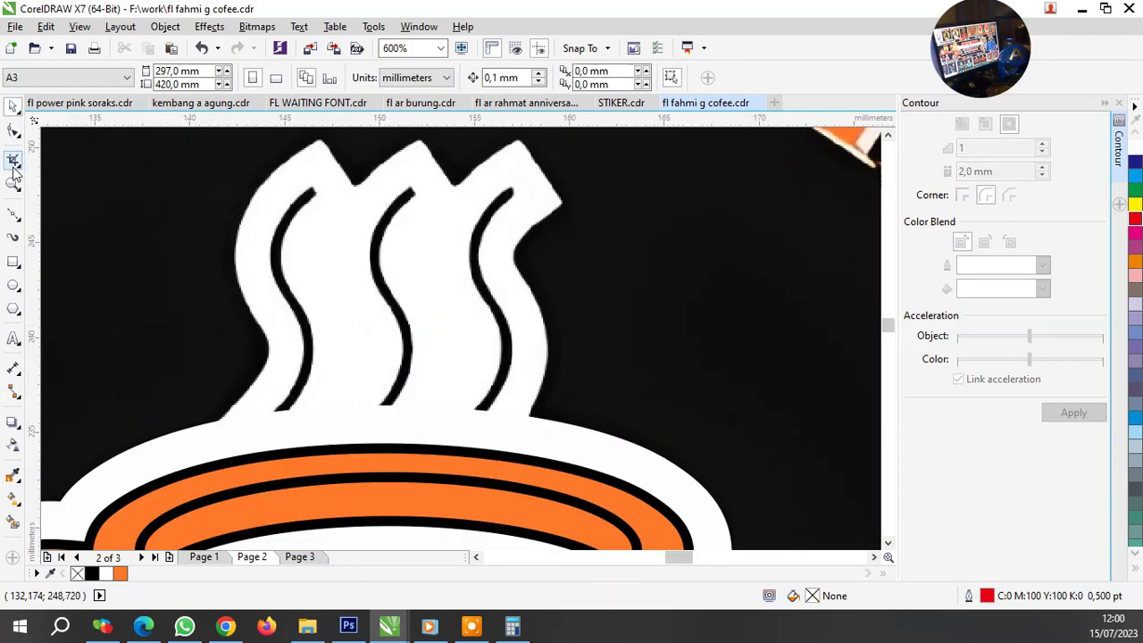
With the Bezier tool, discard a stray straight line drawn at the steam tip.
left_click(12, 212)
scroll(314, 189, "up", 4)
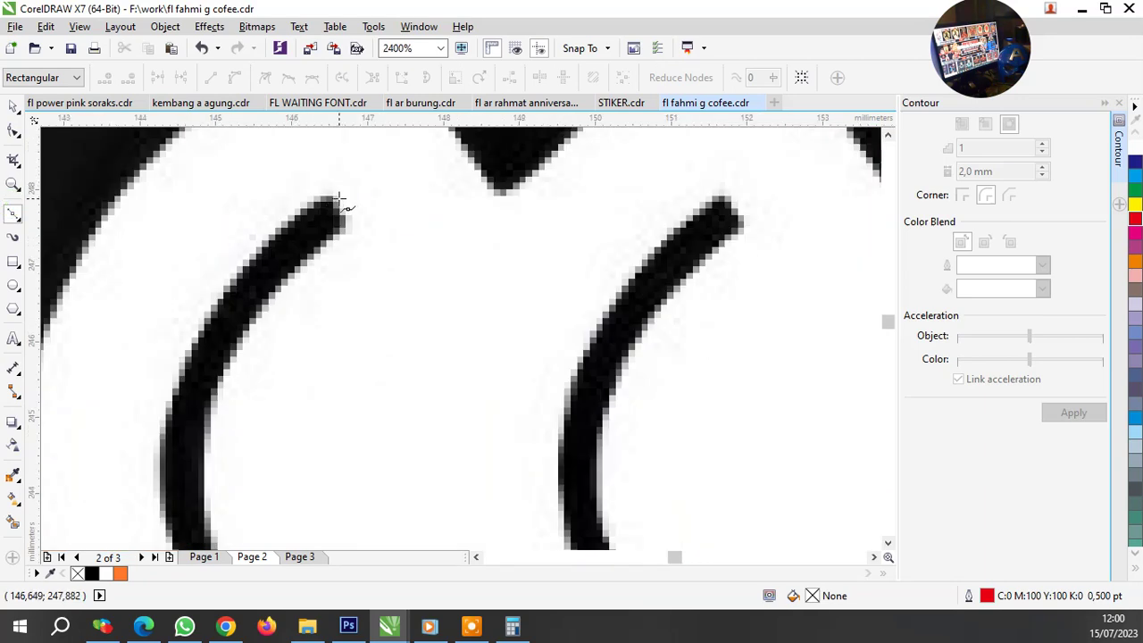
scroll(331, 210, "down", 4)
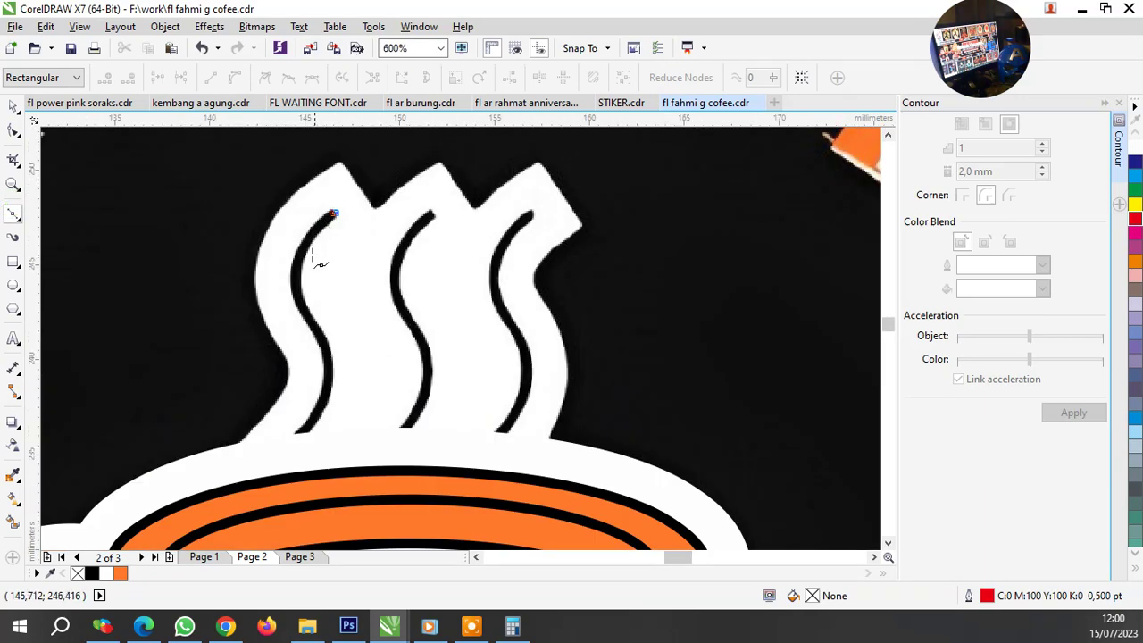
scroll(318, 255, "up", 2)
scroll(312, 286, "down", 1)
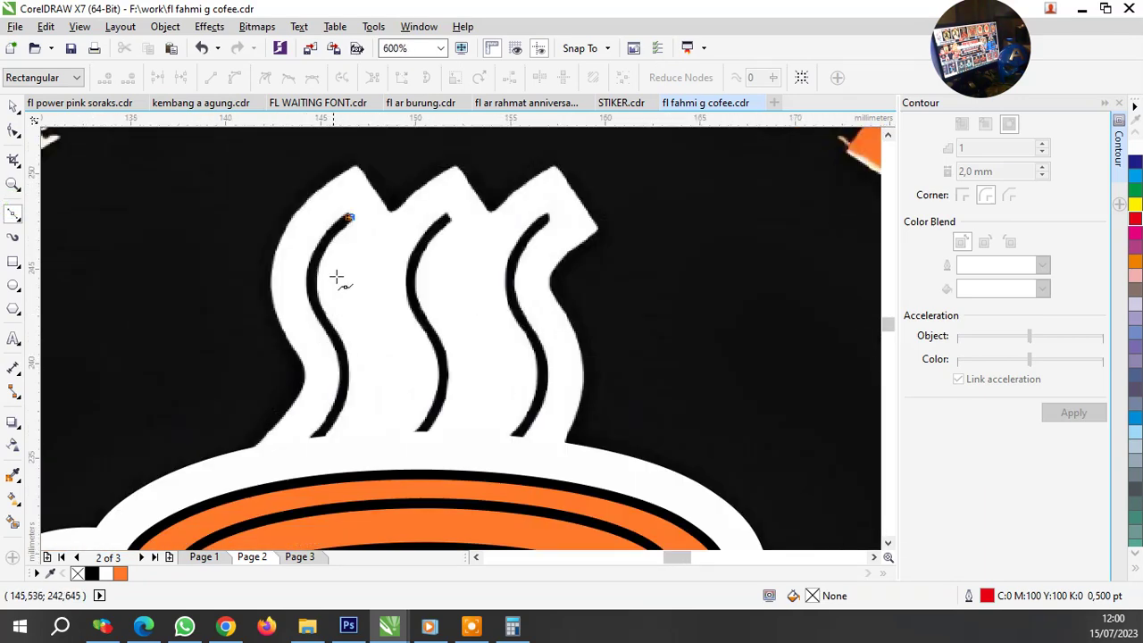
scroll(339, 250, "up", 2)
scroll(348, 232, "up", 1)
left_click(366, 332)
left_click(432, 284)
key("ctrl+z")
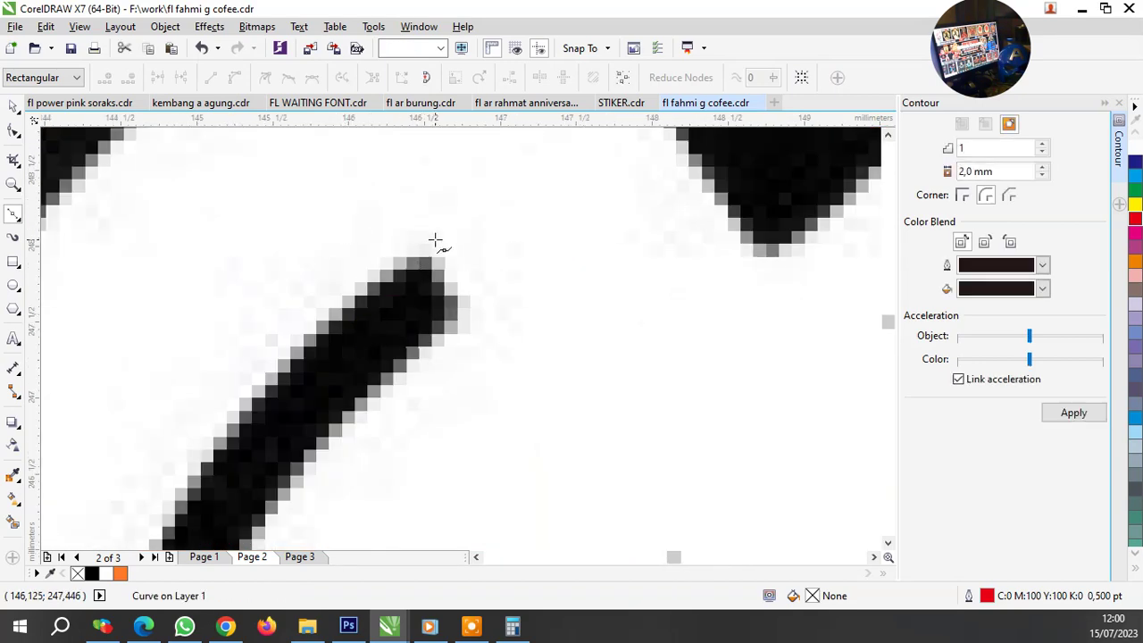
scroll(429, 268, "down", 2)
scroll(420, 307, "down", 4)
scroll(406, 357, "up", 6)
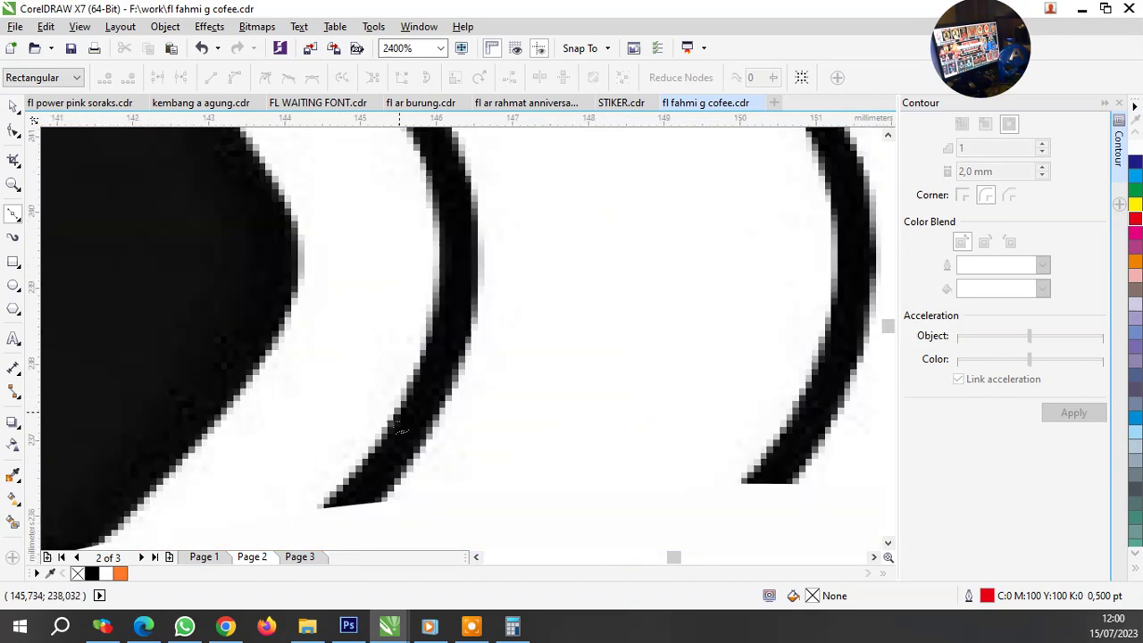
scroll(393, 424, "down", 1)
scroll(375, 446, "up", 1)
Trace the left steam line upward with curved Bezier segments to its top.
left_click(340, 478)
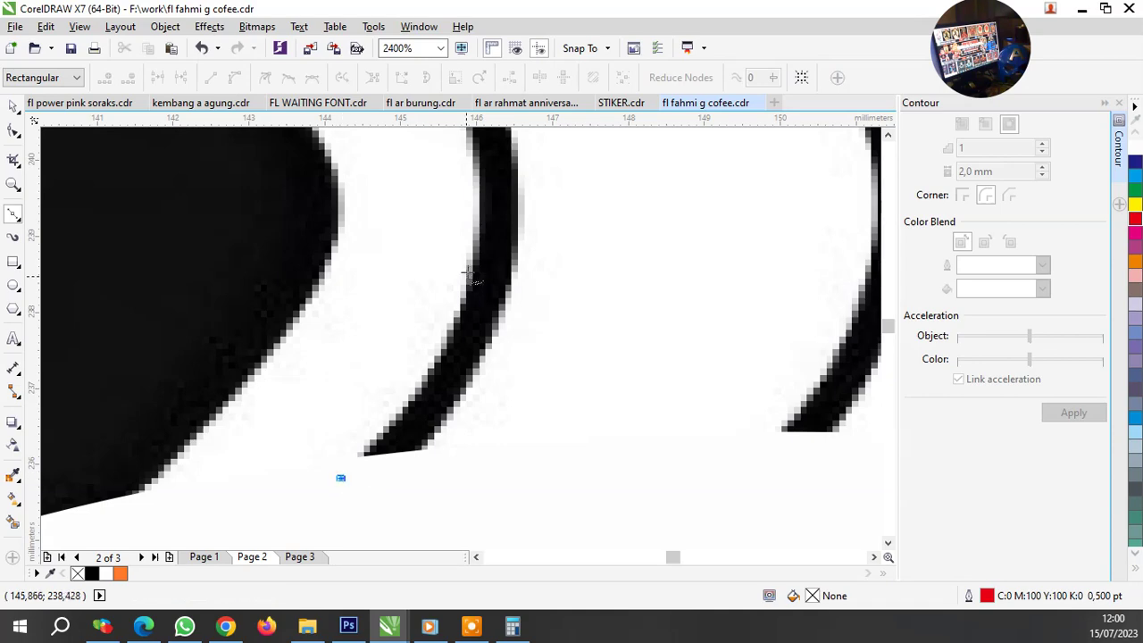
left_click_drag(471, 261, 497, 169)
scroll(466, 261, "down", 1)
scroll(466, 261, "down", 1)
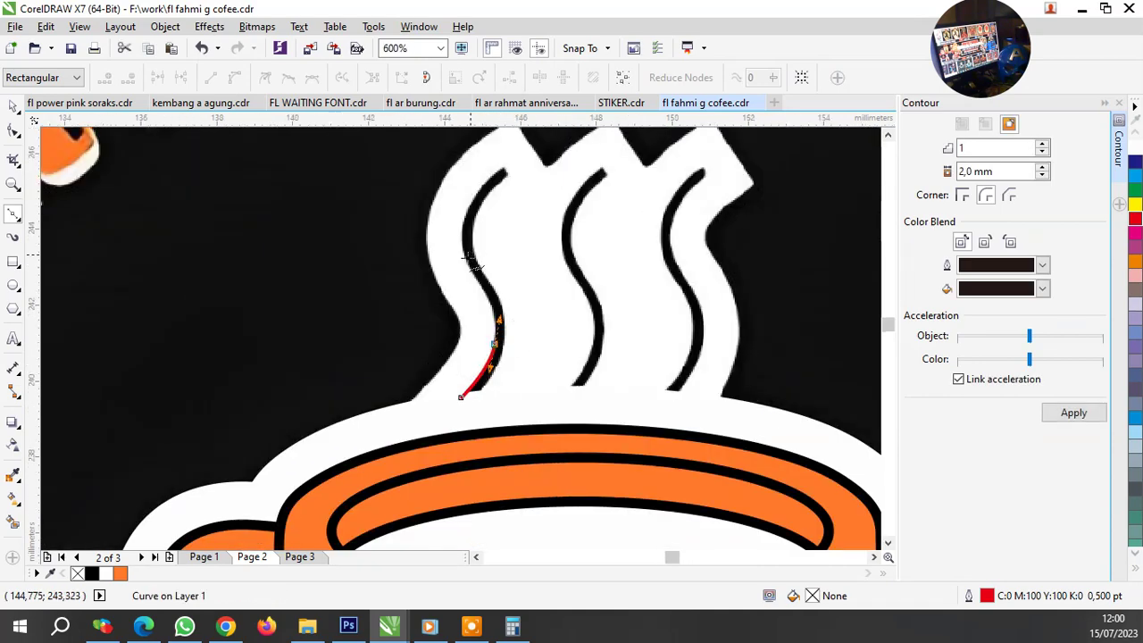
scroll(472, 261, "up", 2)
left_click_drag(487, 324, 424, 237)
scroll(428, 247, "down", 2)
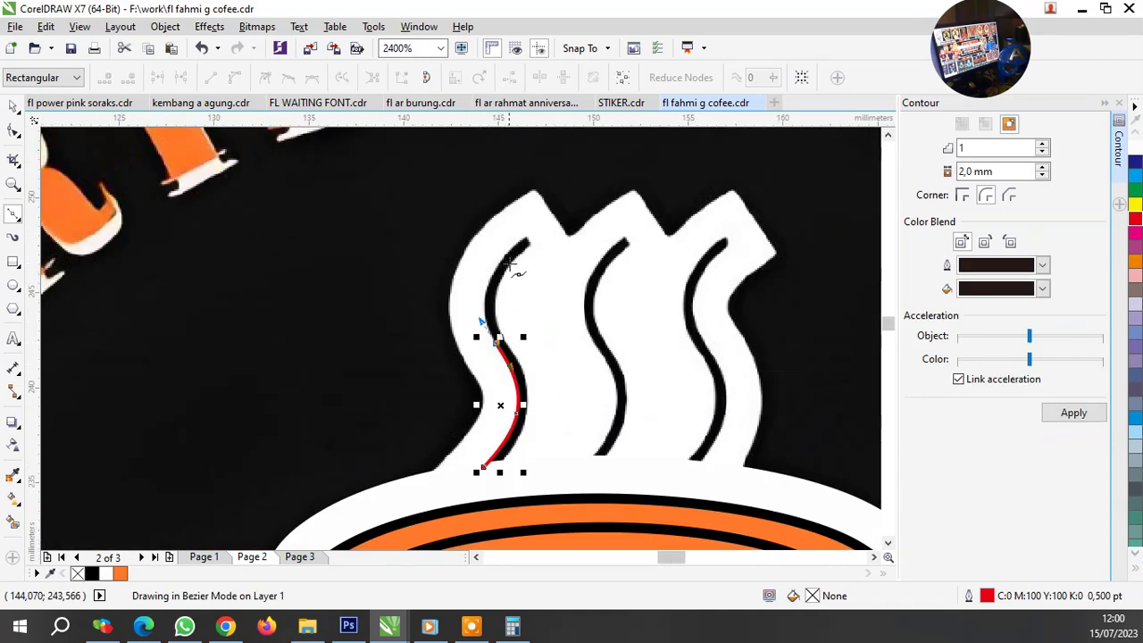
scroll(511, 264, "up", 1)
left_click_drag(535, 239, 637, 170)
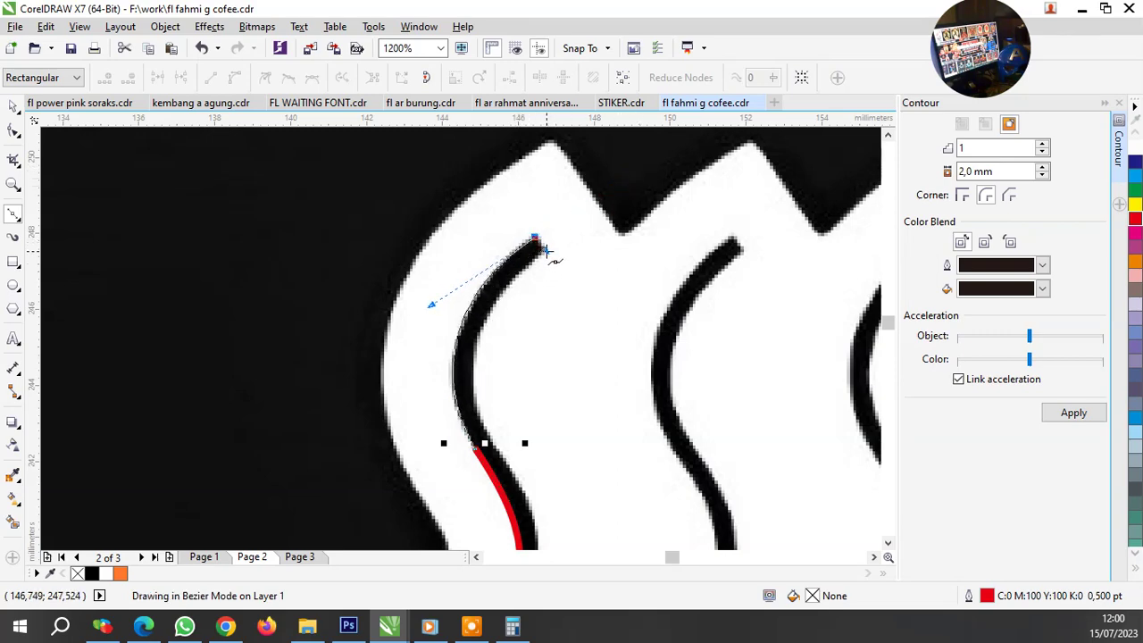
scroll(546, 252, "up", 1)
scroll(543, 254, "up", 2)
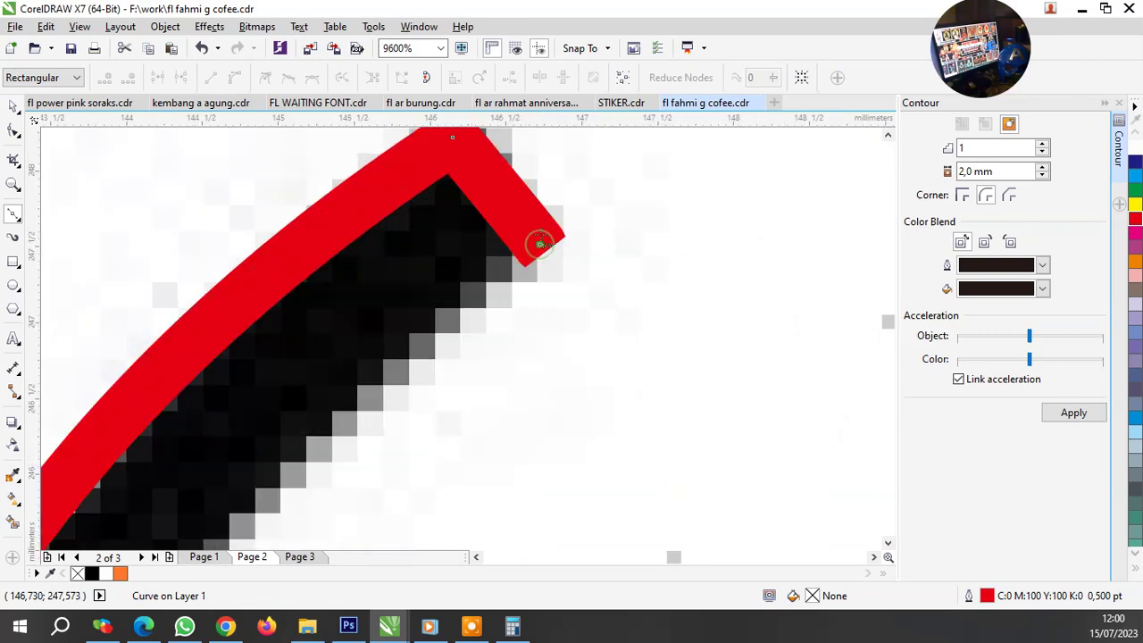
scroll(492, 300, "down", 3)
scroll(494, 302, "up", 2)
scroll(504, 290, "down", 1)
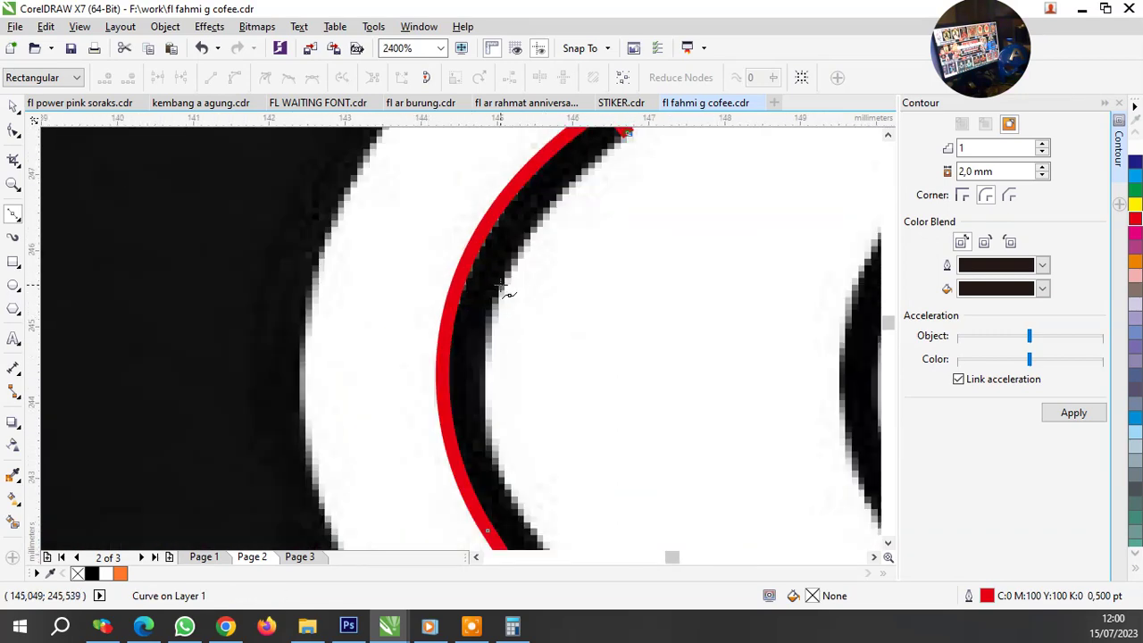
scroll(467, 374, "down", 1)
scroll(516, 392, "up", 3)
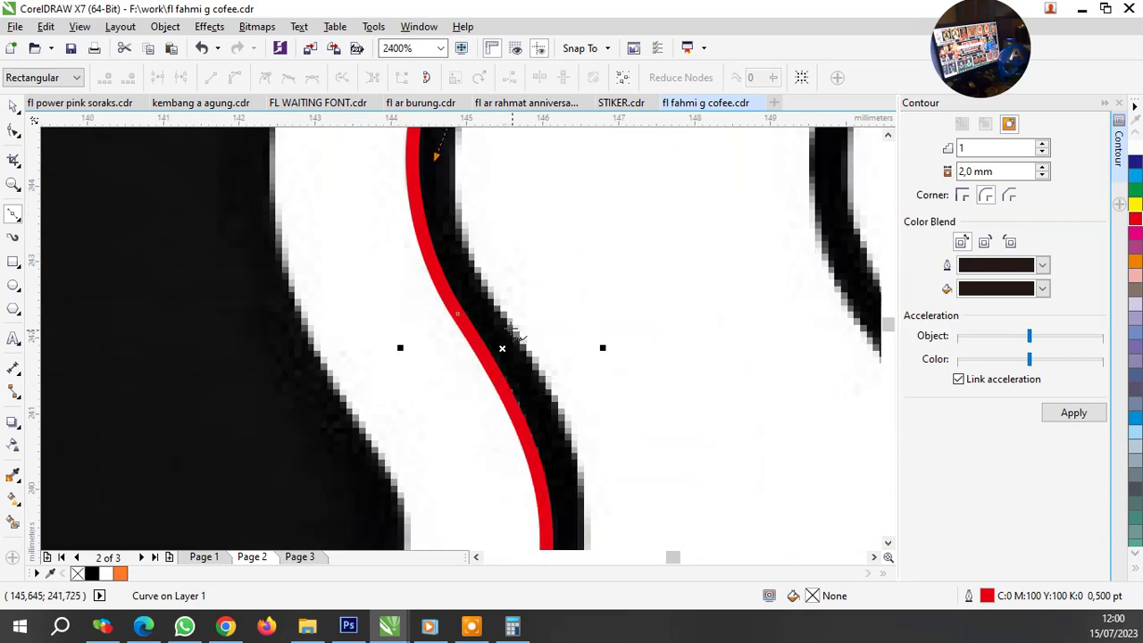
Trace back down the left steam line and close the curve at its start node.
left_click(506, 329)
scroll(544, 326, "down", 2)
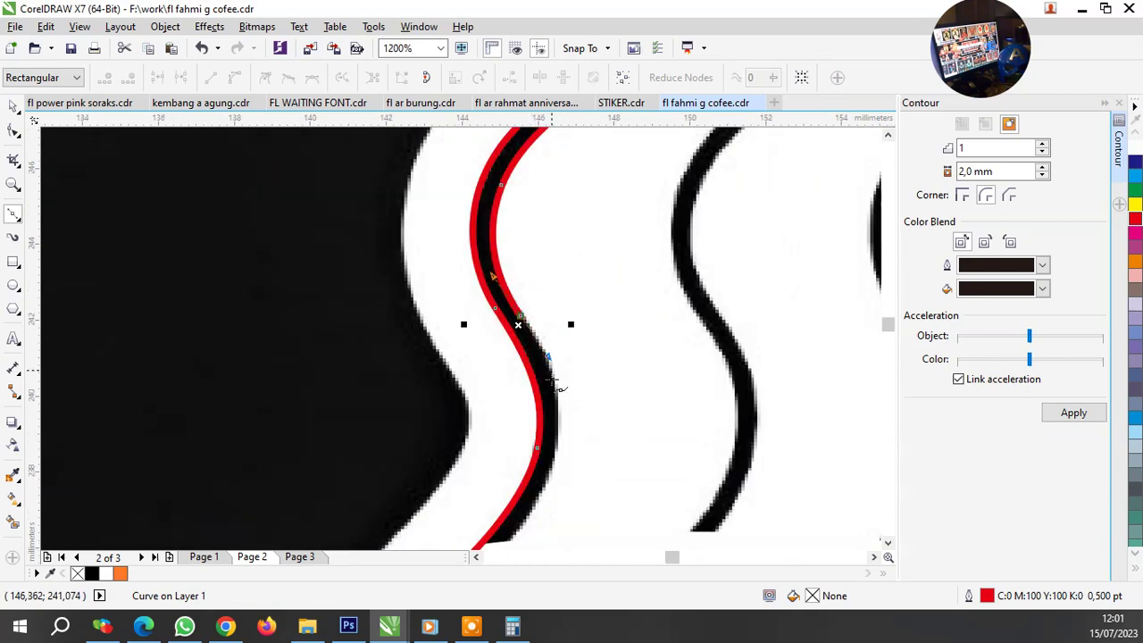
scroll(558, 375, "up", 2)
scroll(570, 373, "down", 2)
scroll(576, 384, "up", 2)
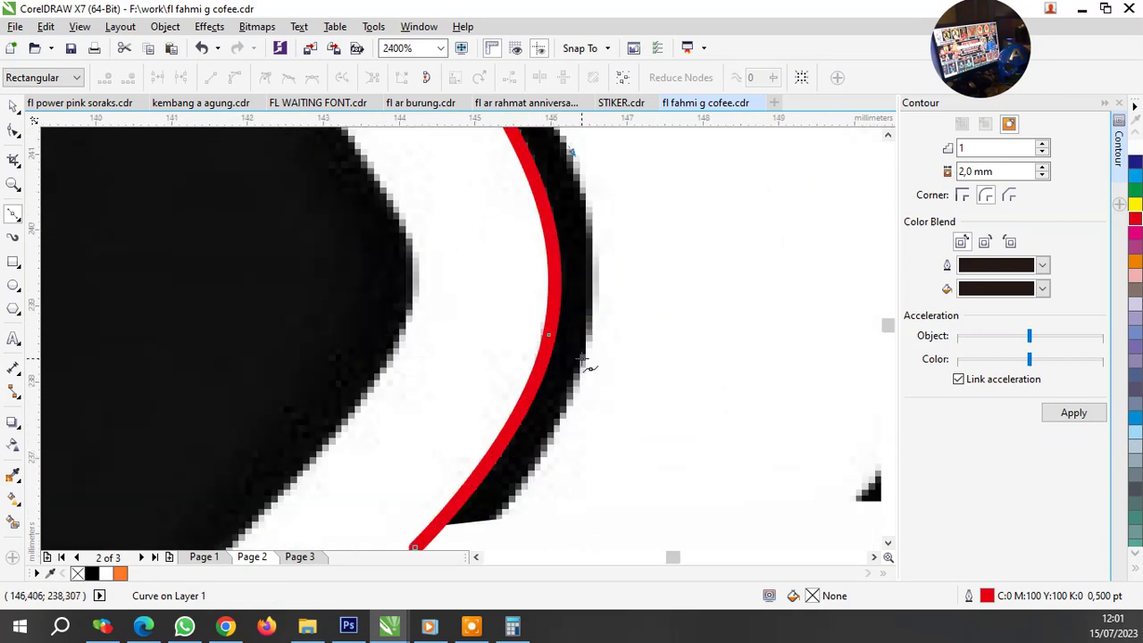
left_click_drag(582, 362, 545, 474)
scroll(546, 433, "down", 1)
scroll(526, 442, "up", 1)
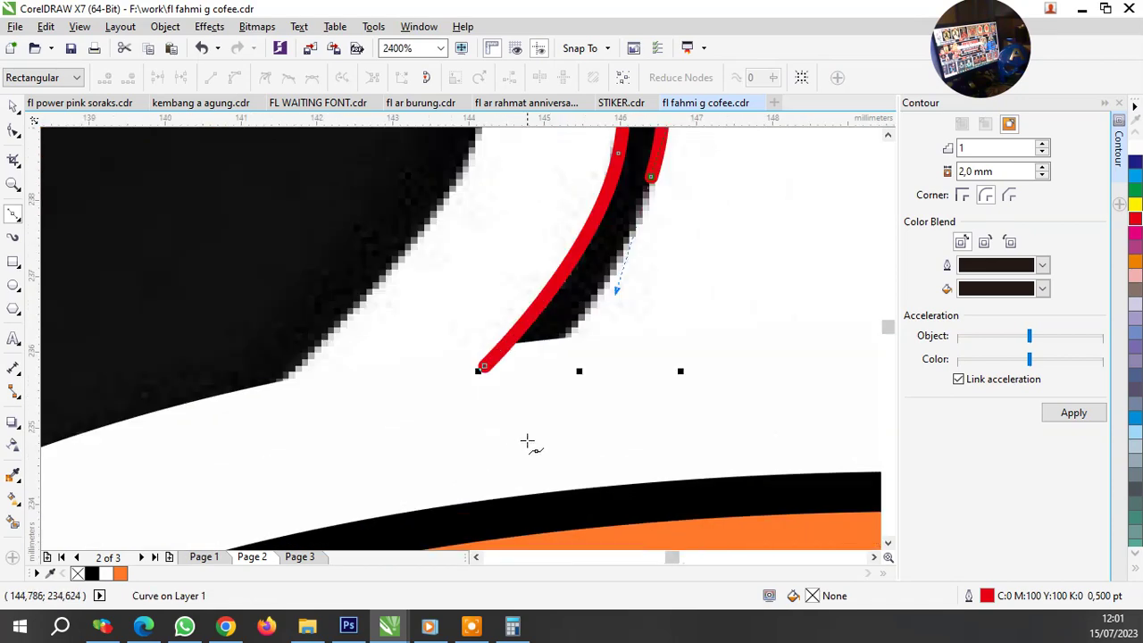
left_click(510, 406)
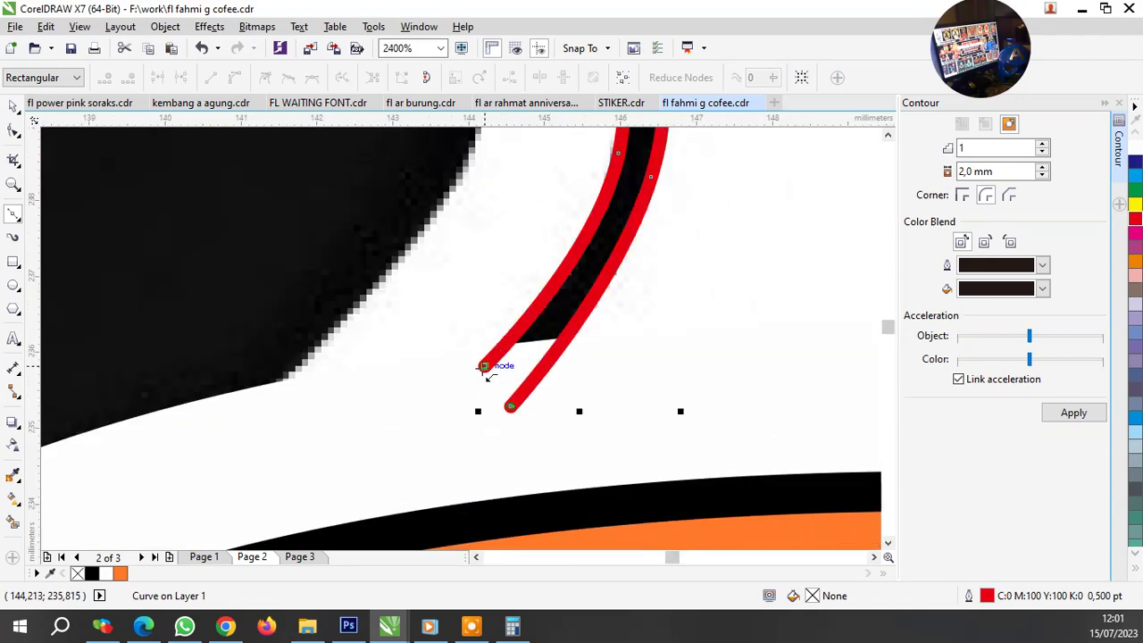
left_click(484, 367)
scroll(482, 357, "down", 1)
scroll(479, 341, "down", 1)
key("space")
Copy the closed curve onto the middle and right steam lines and begin selecting them.
scroll(500, 339, "up", 2)
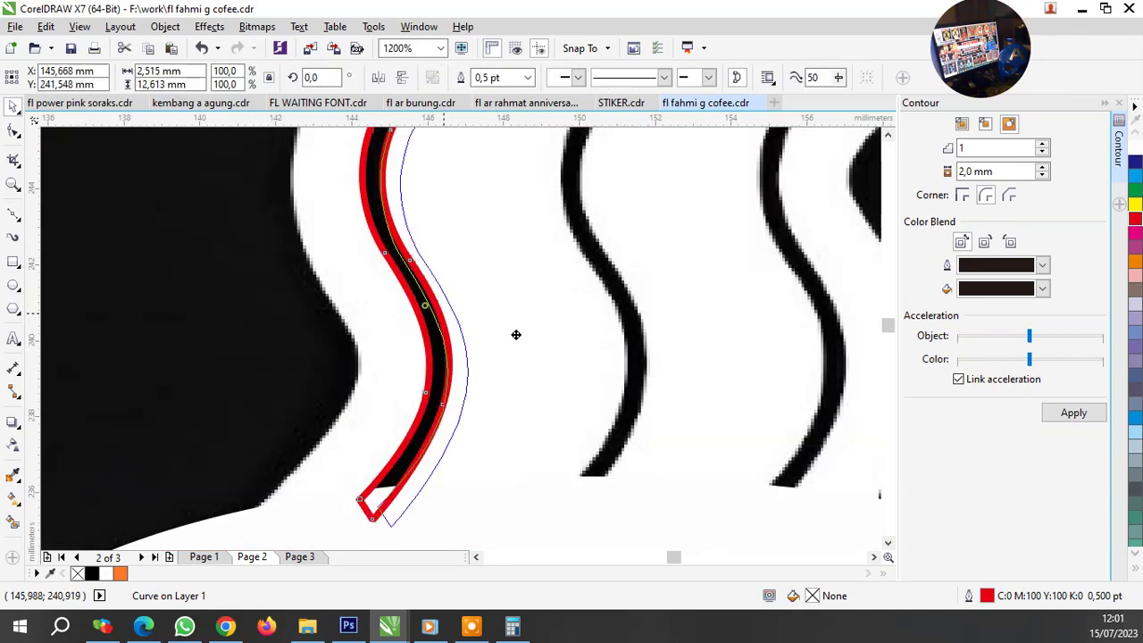
left_click_drag(516, 335, 621, 363)
key("ctrl+r")
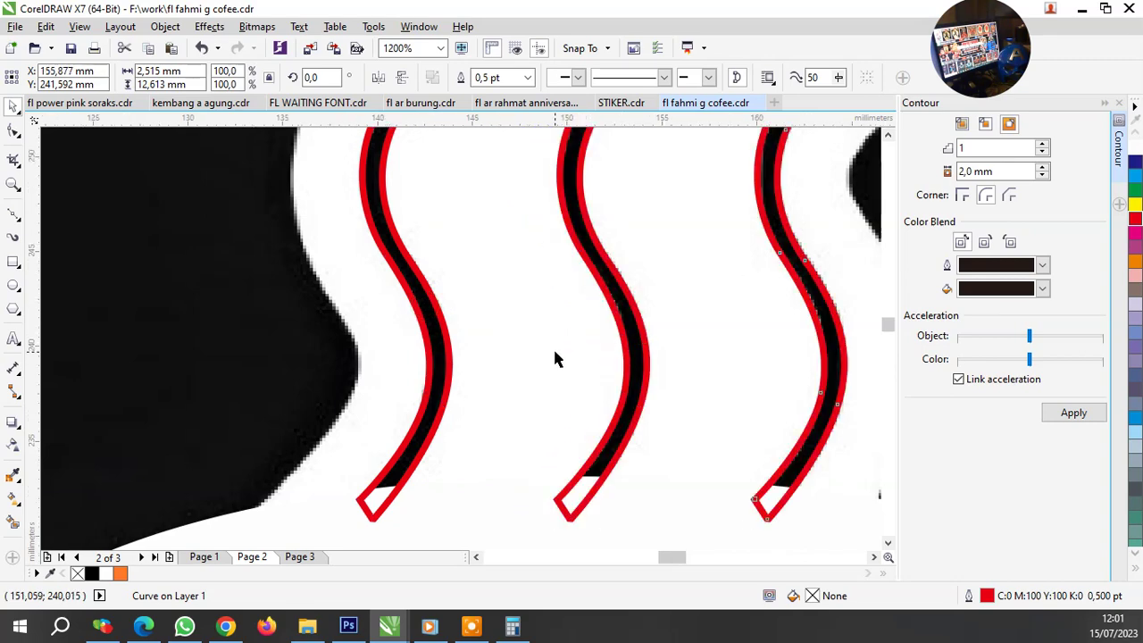
scroll(553, 348, "down", 1)
left_click(562, 246, "shift")
Group the three steam curves and make them solid black with no outline.
left_click(467, 245, "shift")
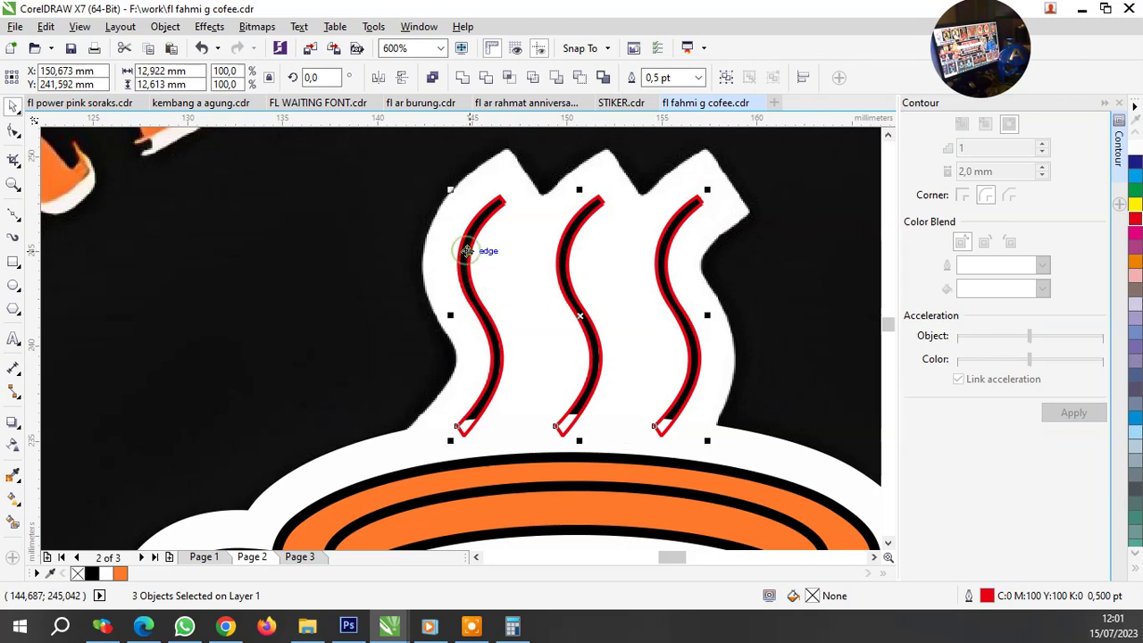
key("ctrl+g")
left_click(92, 573)
right_click(77, 573)
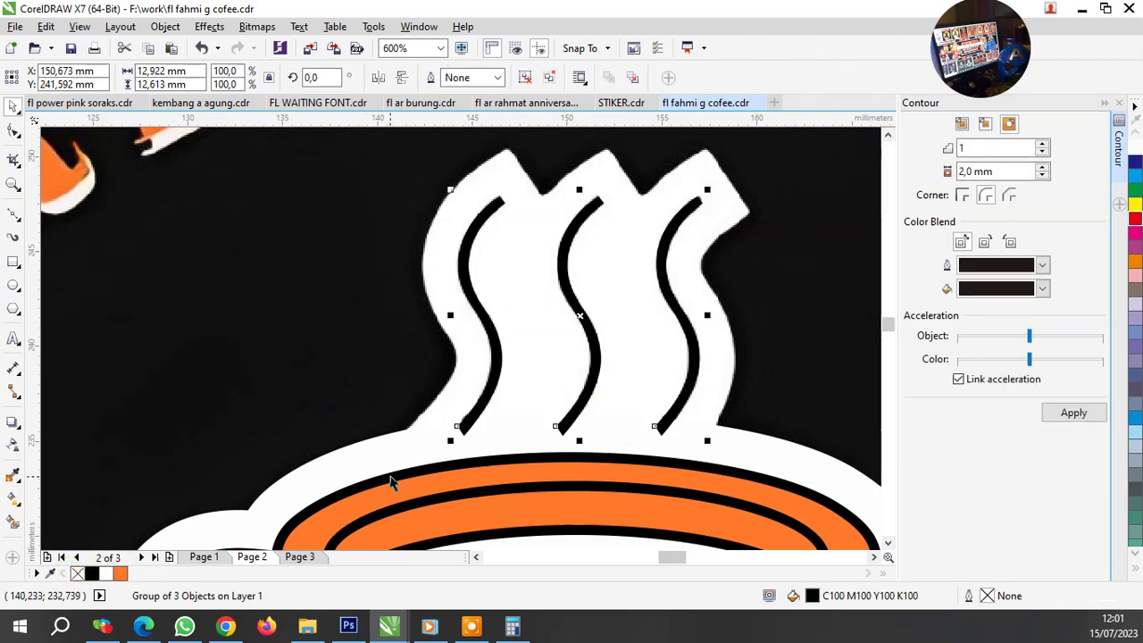
Apply a 2.5 mm contour around the steam curves and break it apart.
left_click(1055, 413)
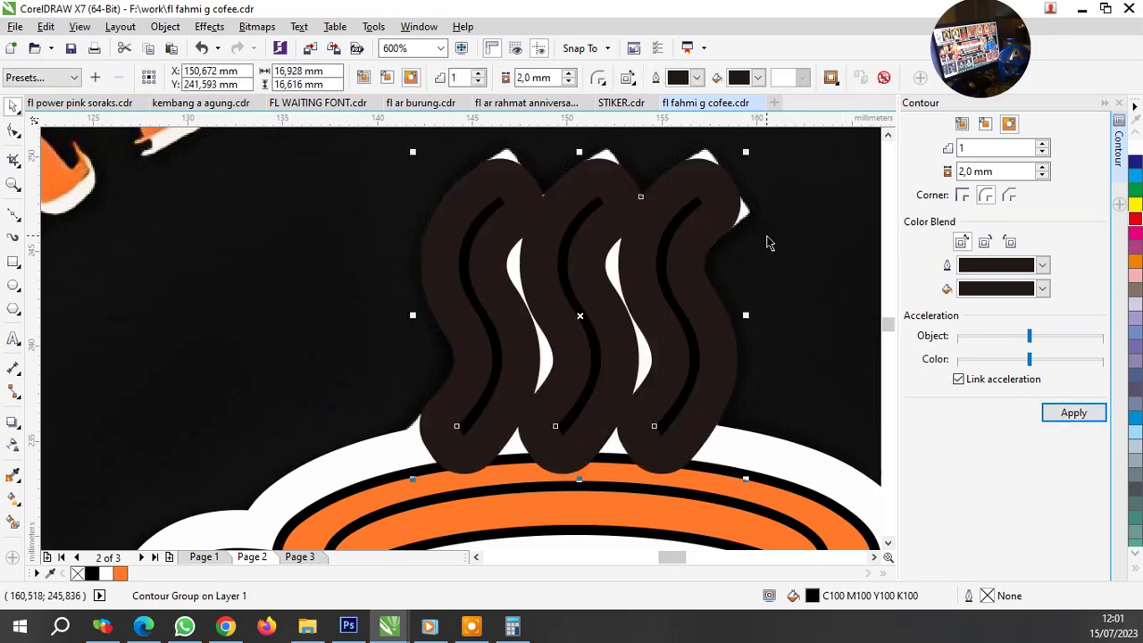
key("ctrl+z")
left_click(1043, 167)
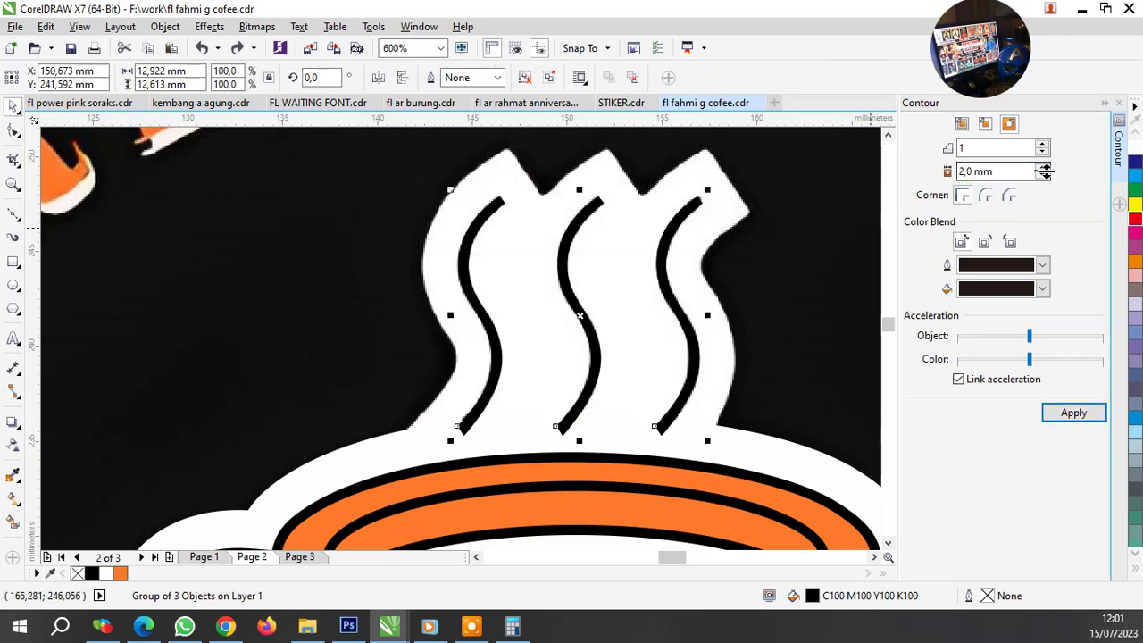
left_click(1073, 413)
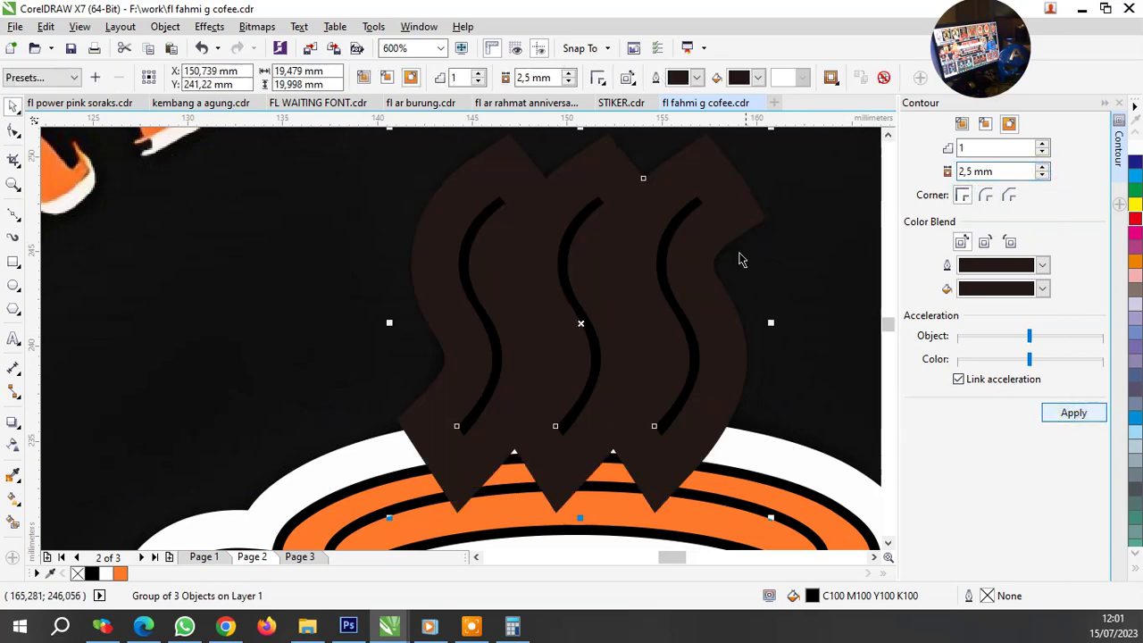
right_click(725, 195)
left_click(765, 223)
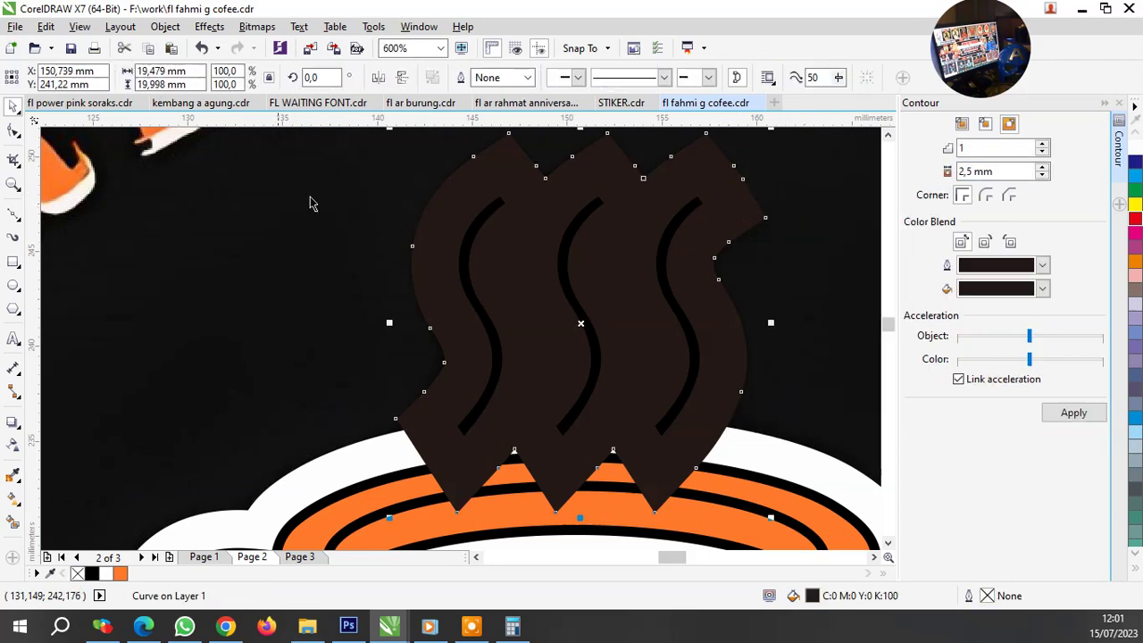
Give the separated contour a hairline orange outline with no fill, then remove it.
left_click(527, 77)
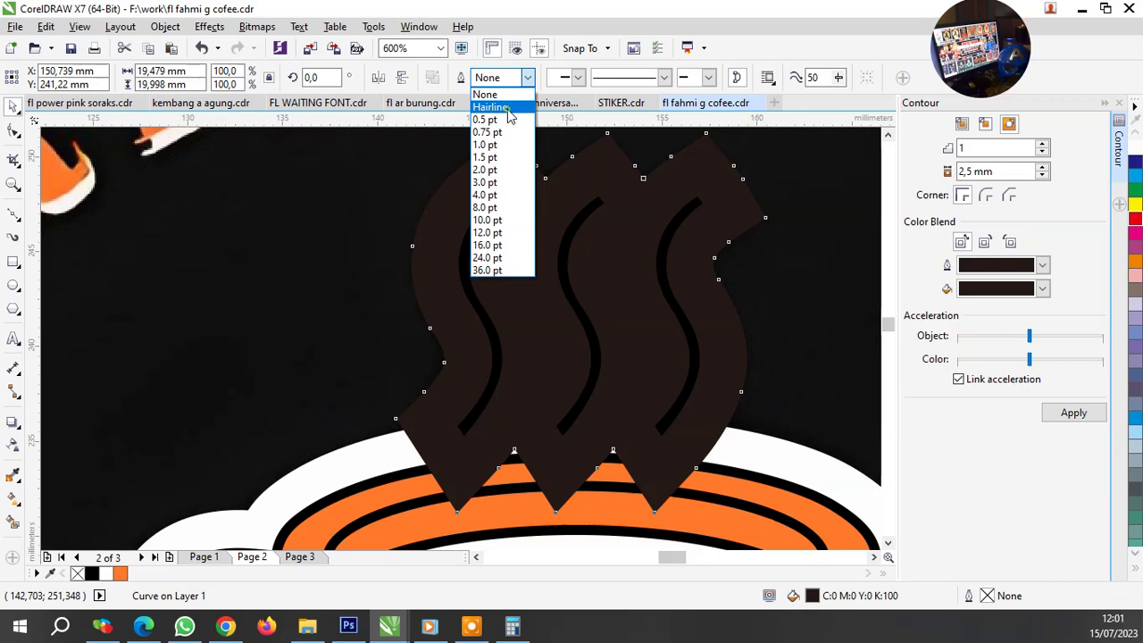
left_click(491, 107)
left_click(78, 574)
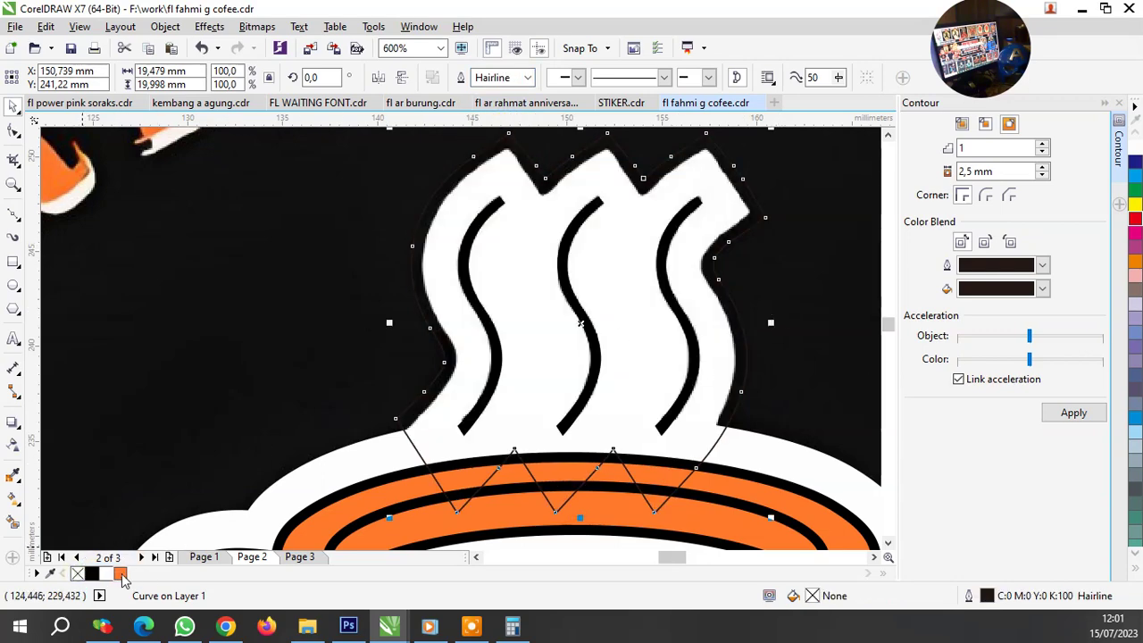
right_click(120, 574)
scroll(581, 301, "down", 2)
scroll(599, 266, "up", 4)
scroll(606, 290, "down", 2)
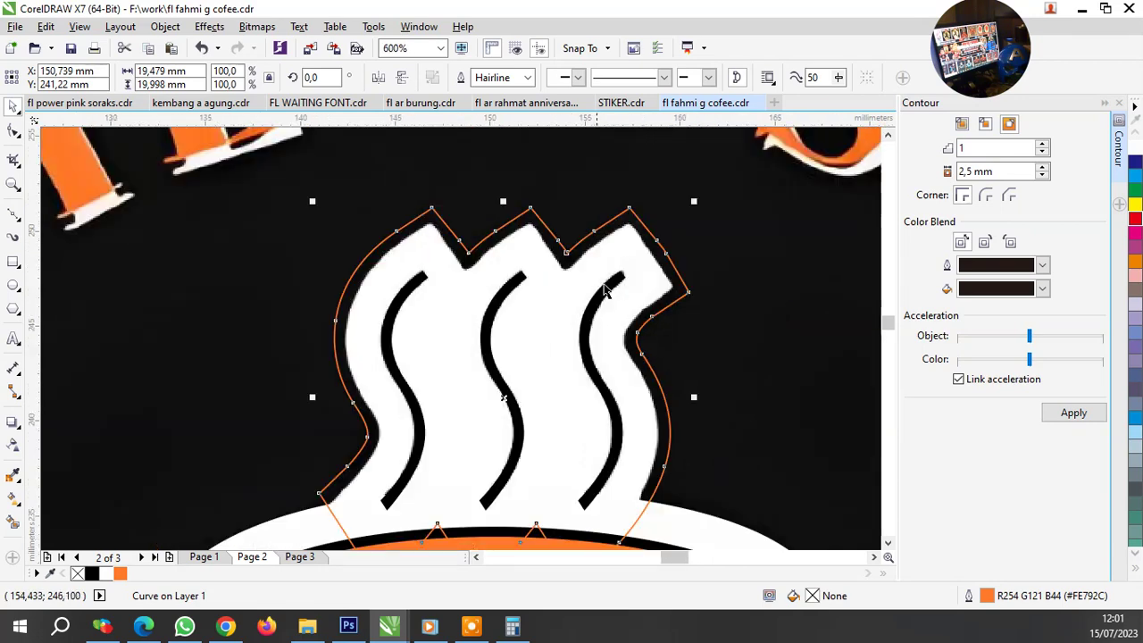
scroll(605, 290, "up", 2)
scroll(605, 239, "down", 2)
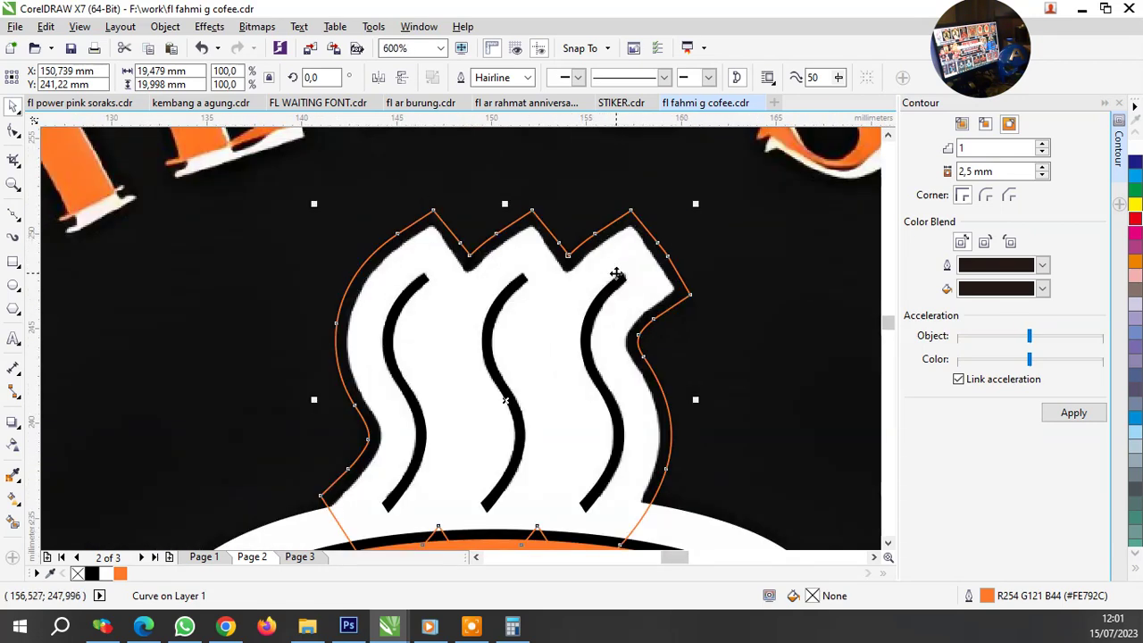
key("ctrl+z")
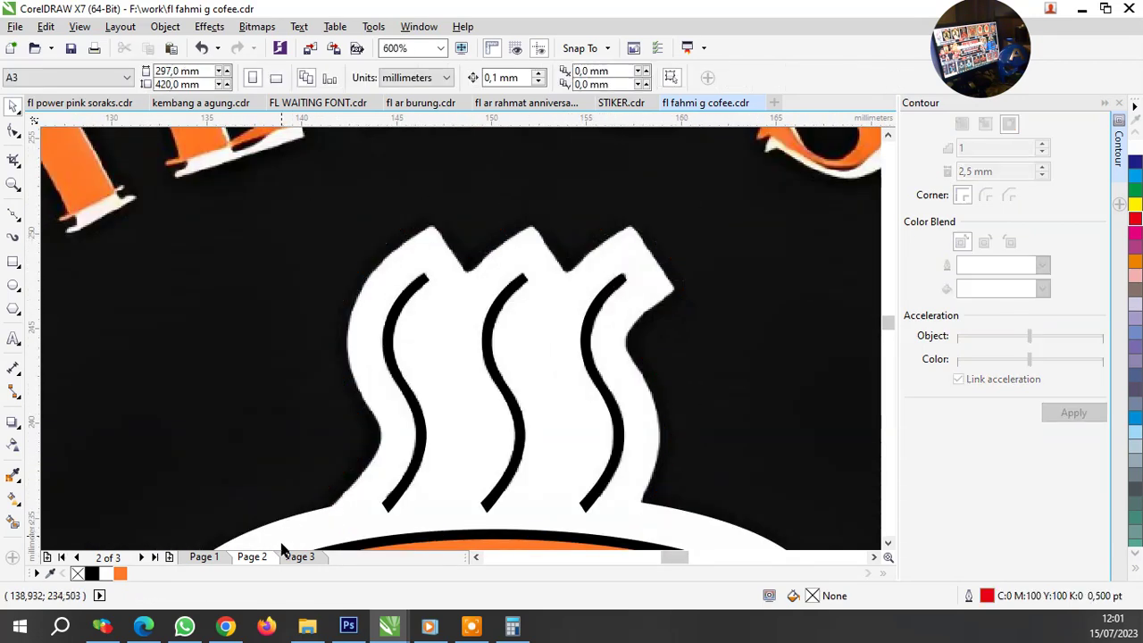
scroll(348, 488, "up", 2)
With the Bezier tool, start tracing the steam backing up its left edge to the first top corner.
left_click(14, 218)
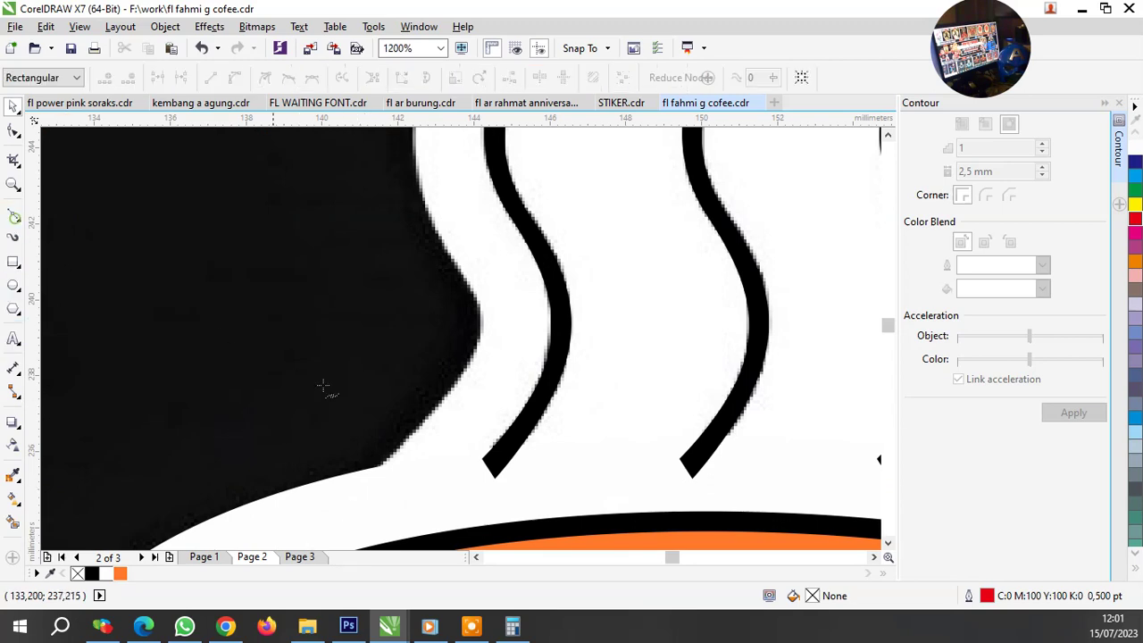
scroll(368, 471, "up", 2)
left_click(380, 496)
scroll(427, 482, "down", 2)
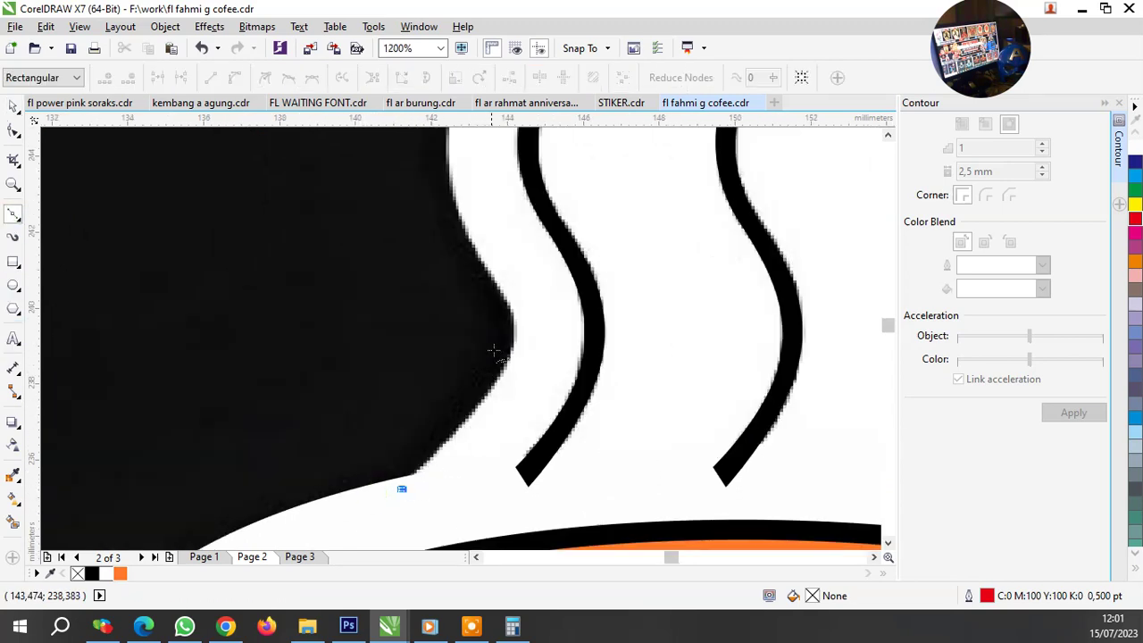
scroll(492, 349, "up", 4)
scroll(571, 322, "down", 3)
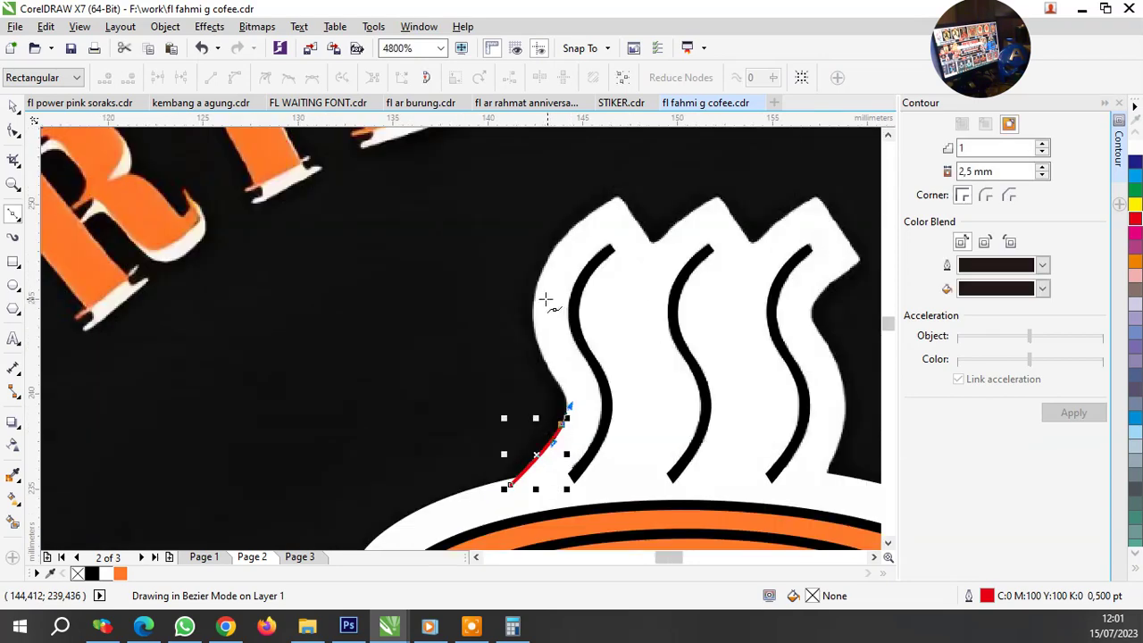
scroll(561, 408, "up", 2)
scroll(523, 393, "down", 2)
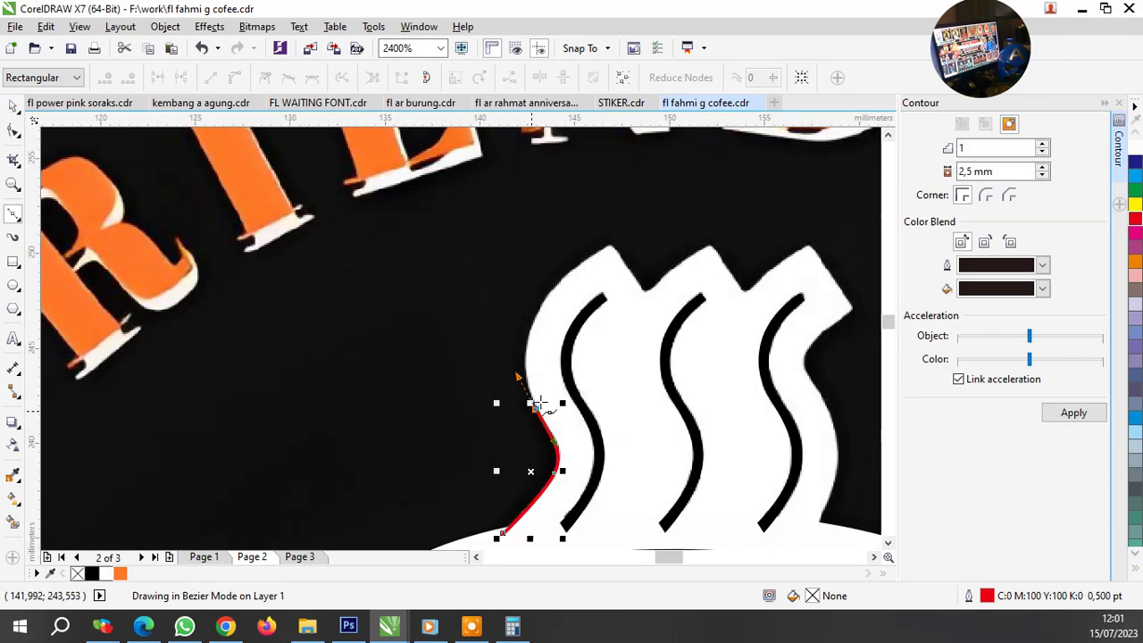
scroll(523, 392, "down", 1)
scroll(525, 385, "up", 2)
scroll(525, 386, "up", 1)
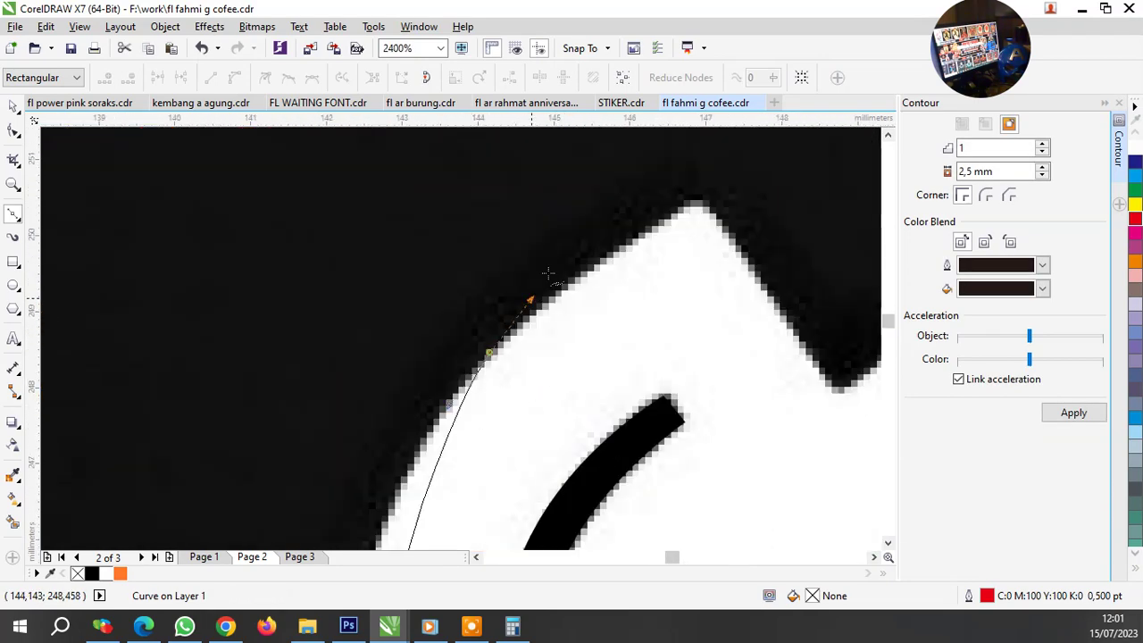
left_click_drag(490, 353, 642, 207)
left_click(701, 197)
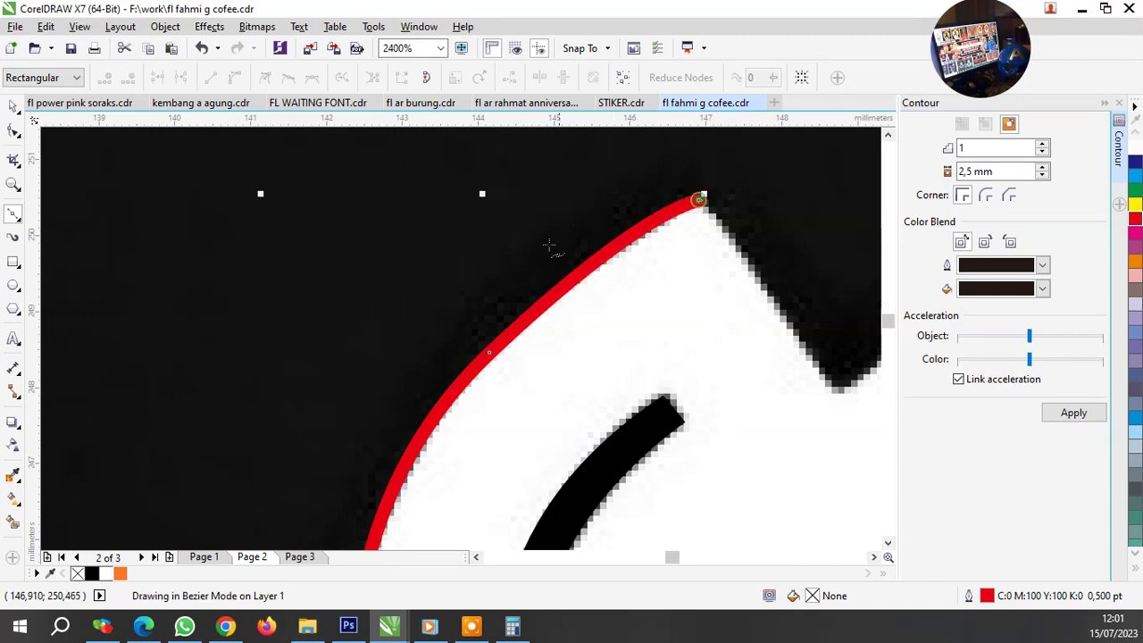
scroll(651, 267, "down", 2)
scroll(606, 328, "up", 2)
scroll(572, 326, "up", 1)
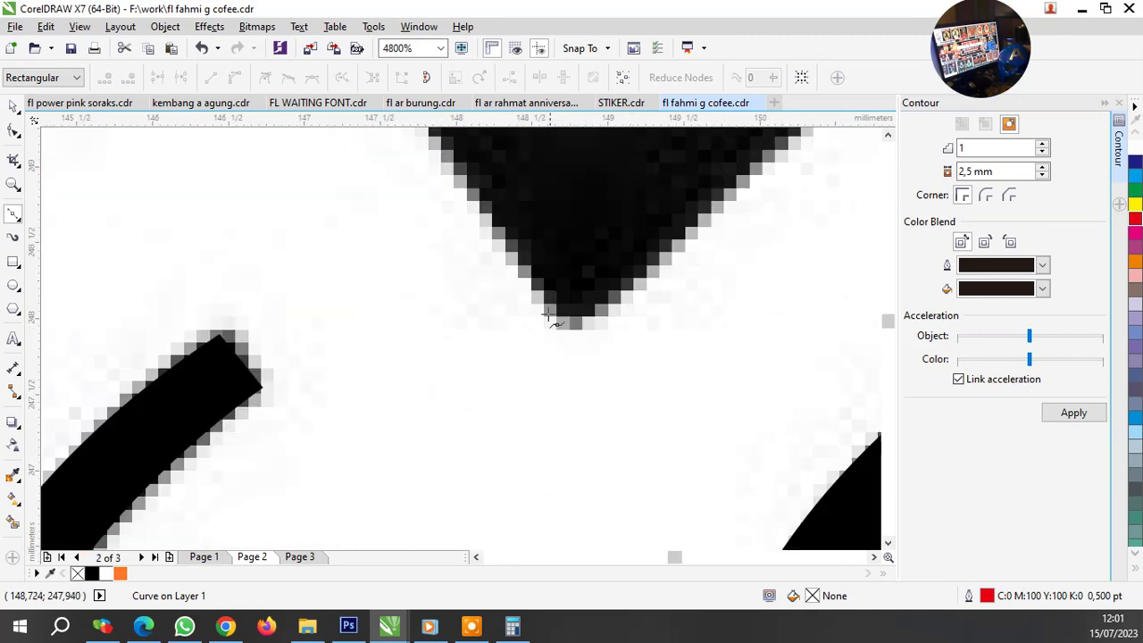
Continue the curve across the backing's dips and curved peaks past the third steam wisp.
left_click(547, 312)
left_click_drag(637, 282, 671, 238)
scroll(625, 276, "down", 2)
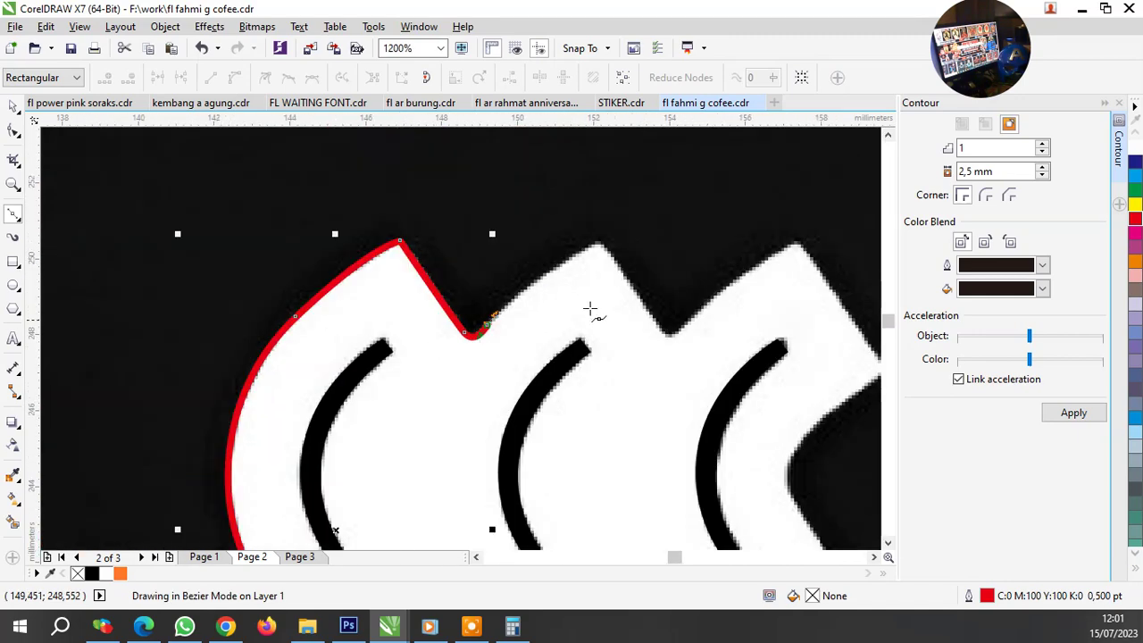
scroll(605, 257, "up", 1)
left_click_drag(598, 235, 663, 228)
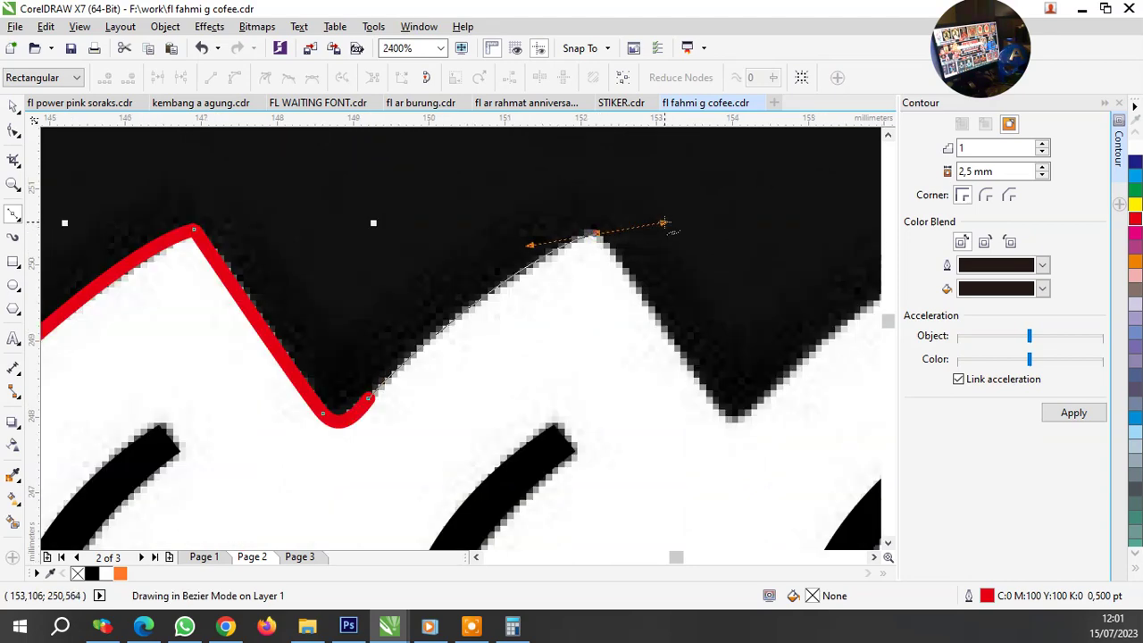
scroll(727, 419, "up", 1)
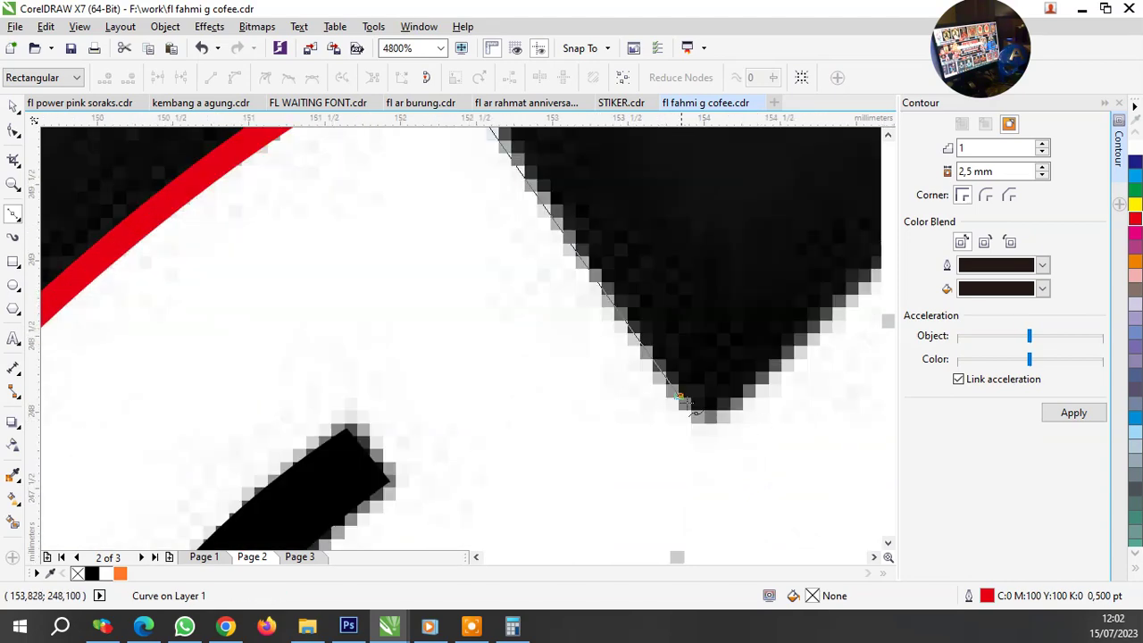
left_click_drag(680, 400, 775, 359)
scroll(613, 324, "down", 2)
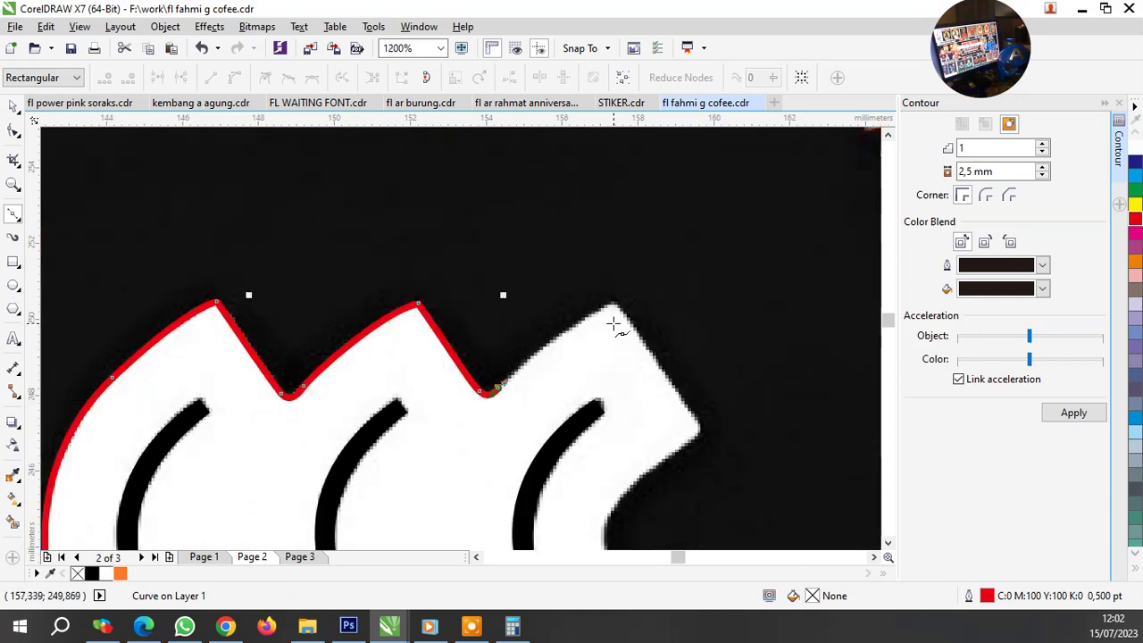
scroll(625, 299, "up", 1)
left_click_drag(612, 287, 683, 318)
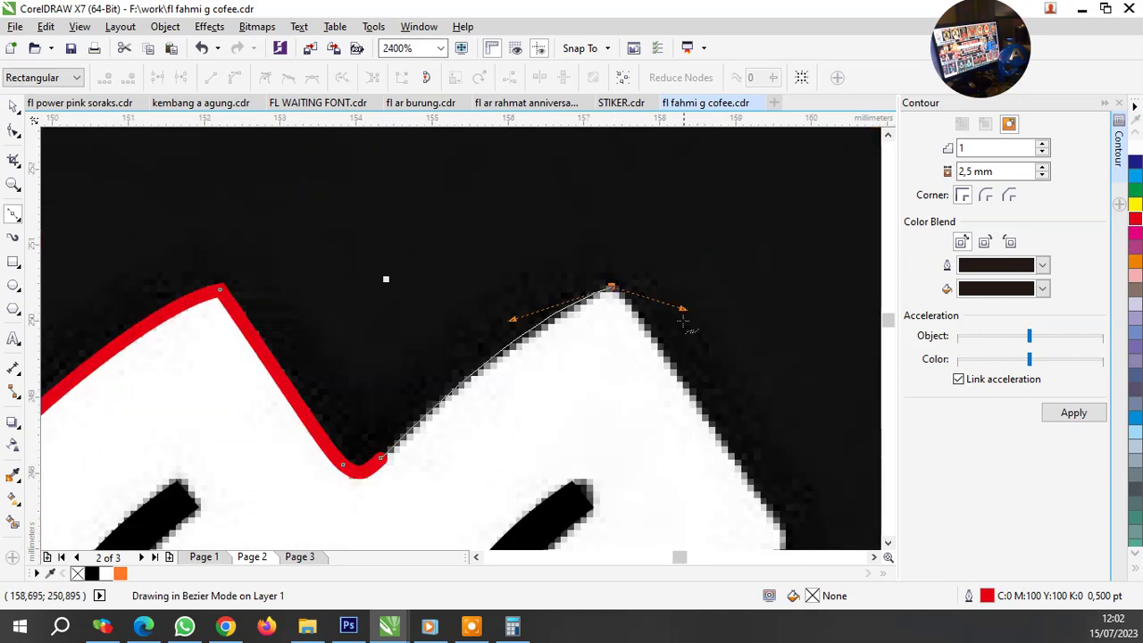
left_click_drag(692, 395, 558, 321)
scroll(558, 321, "down", 1)
scroll(665, 438, "up", 2)
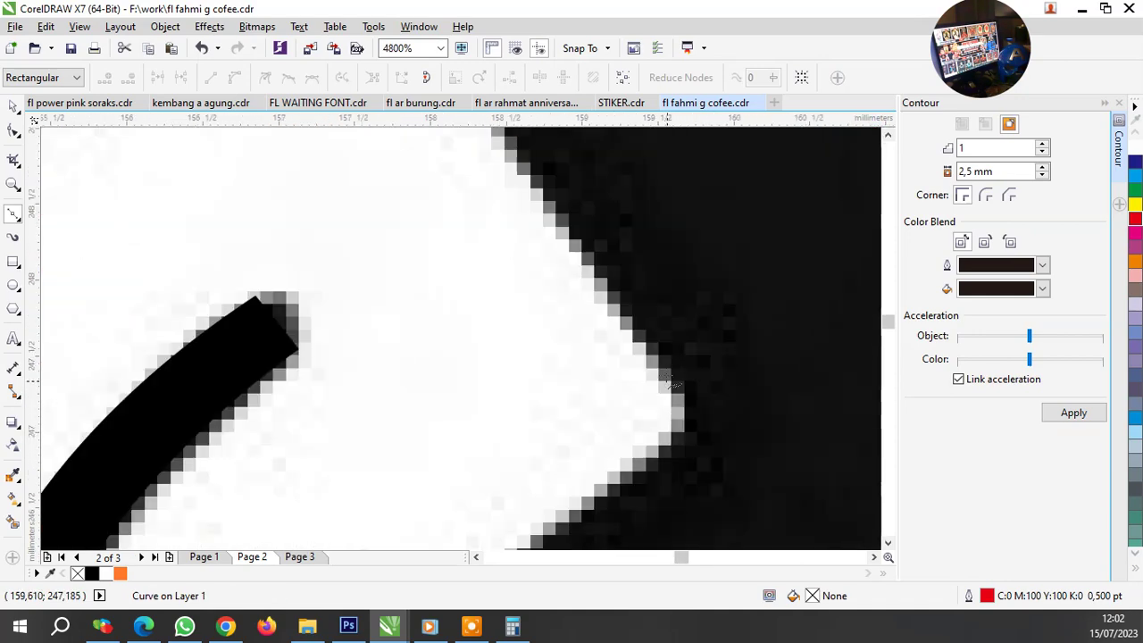
Trace down the right edge to the cup rim and close the curve at its start node.
left_click_drag(665, 371, 677, 435)
scroll(636, 480, "down", 3)
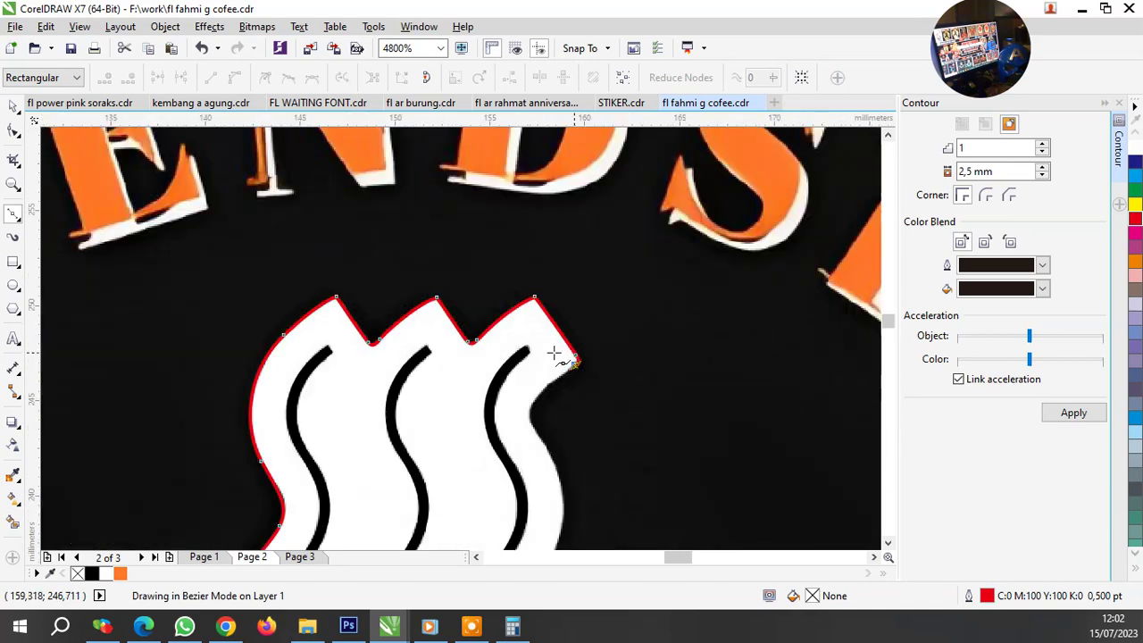
scroll(554, 357, "down", 1)
scroll(511, 386, "up", 2)
left_click_drag(473, 361, 536, 480)
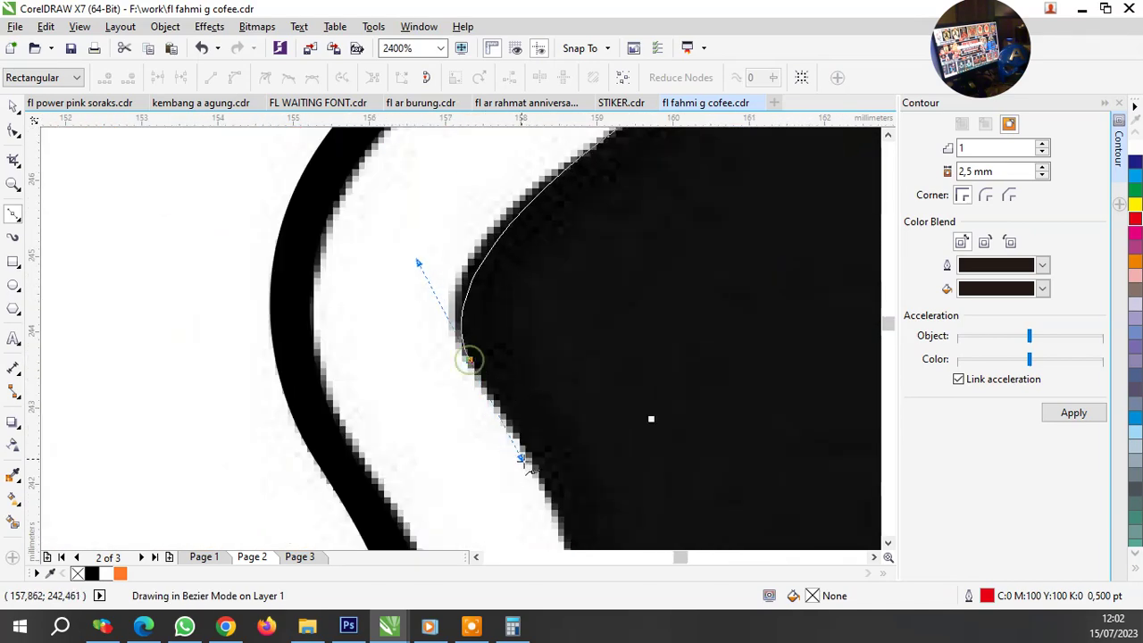
scroll(535, 392, "down", 3)
scroll(543, 400, "up", 2)
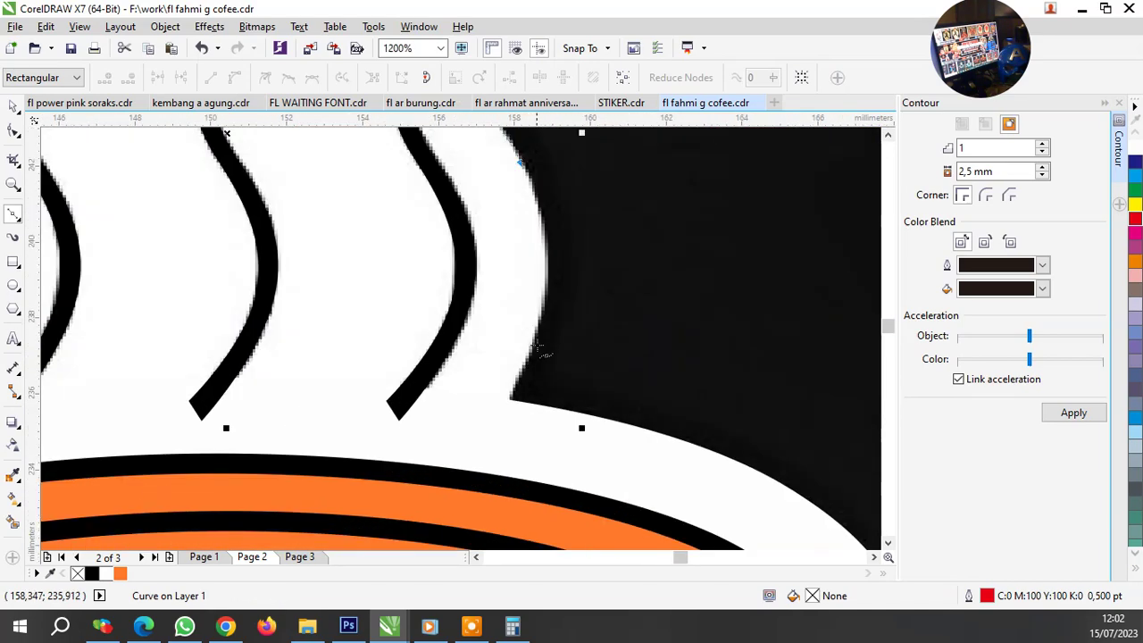
scroll(552, 295, "up", 1)
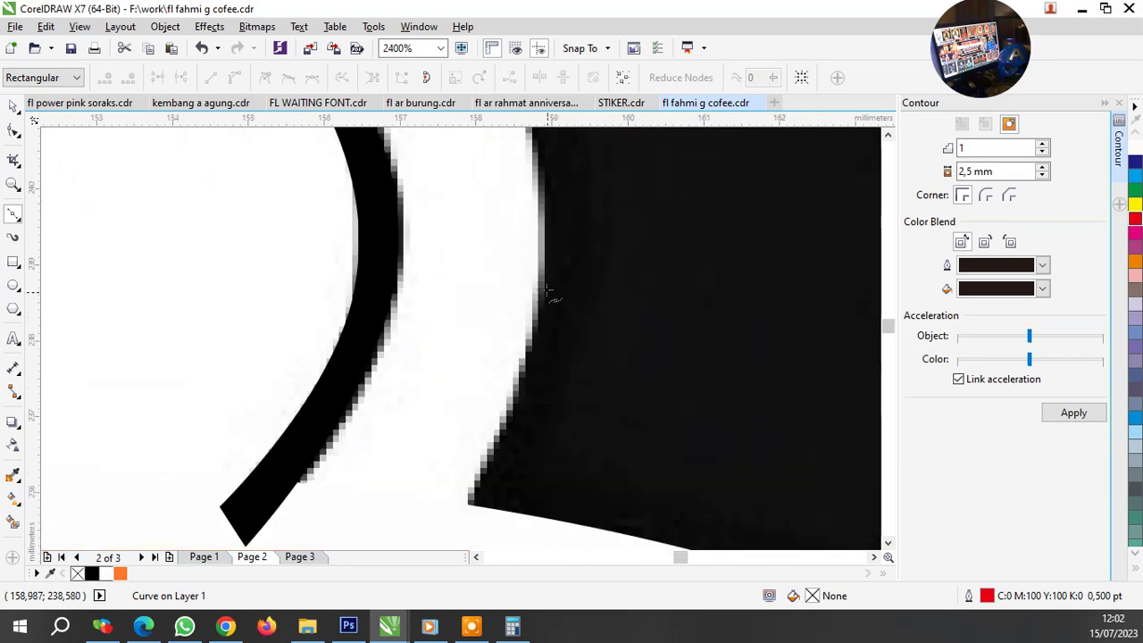
left_click(536, 360)
scroll(471, 429, "down", 2)
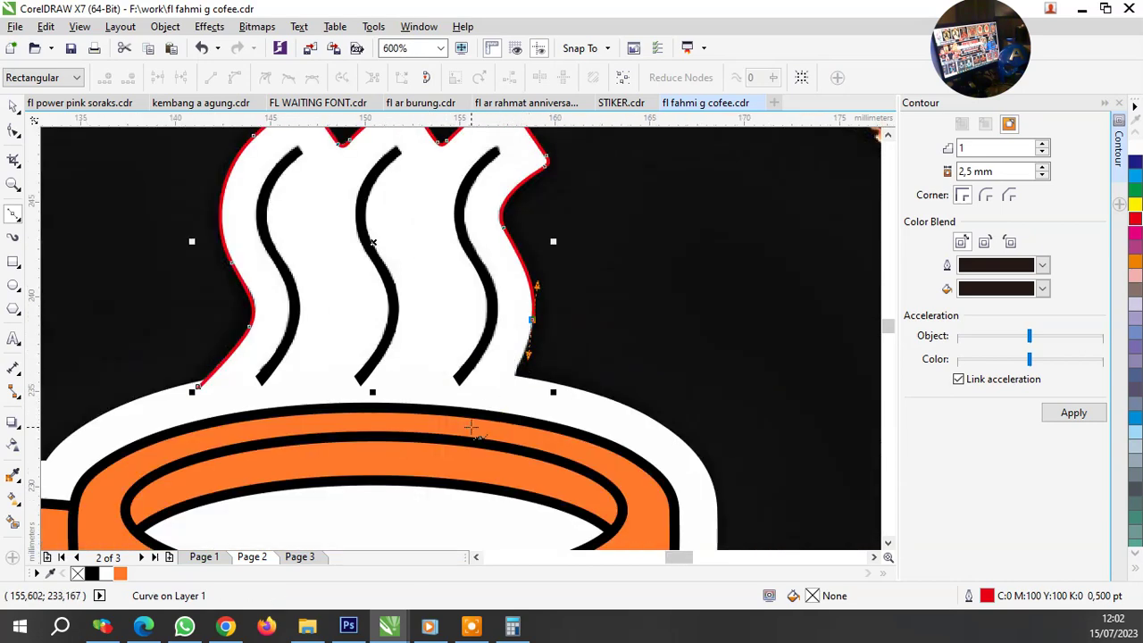
scroll(472, 428, "up", 1)
left_click(493, 408)
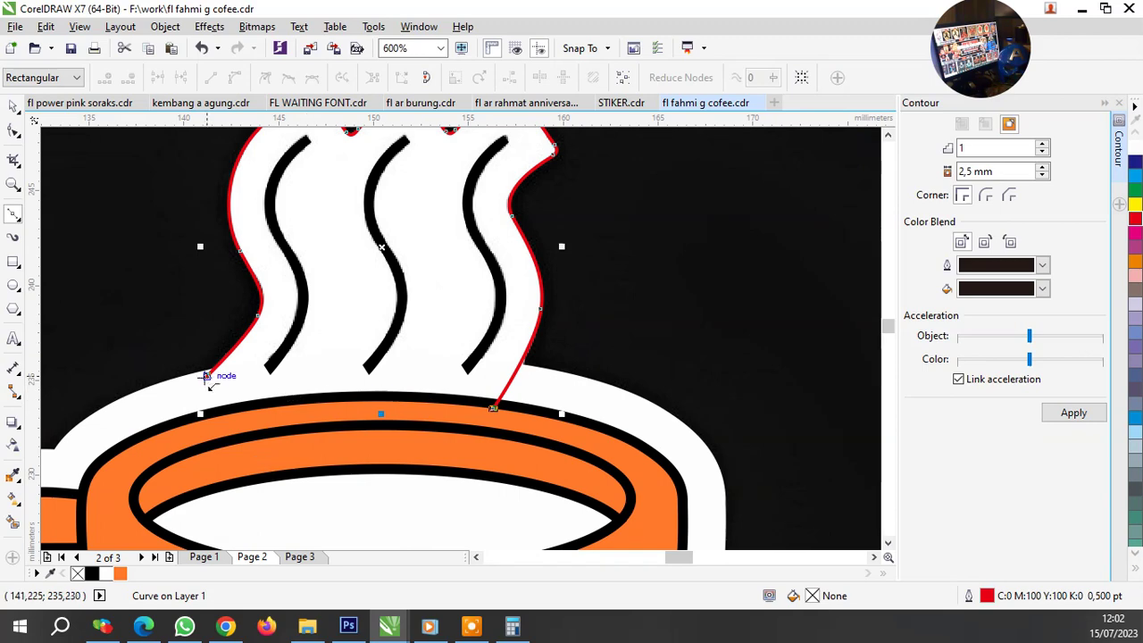
left_click(208, 376)
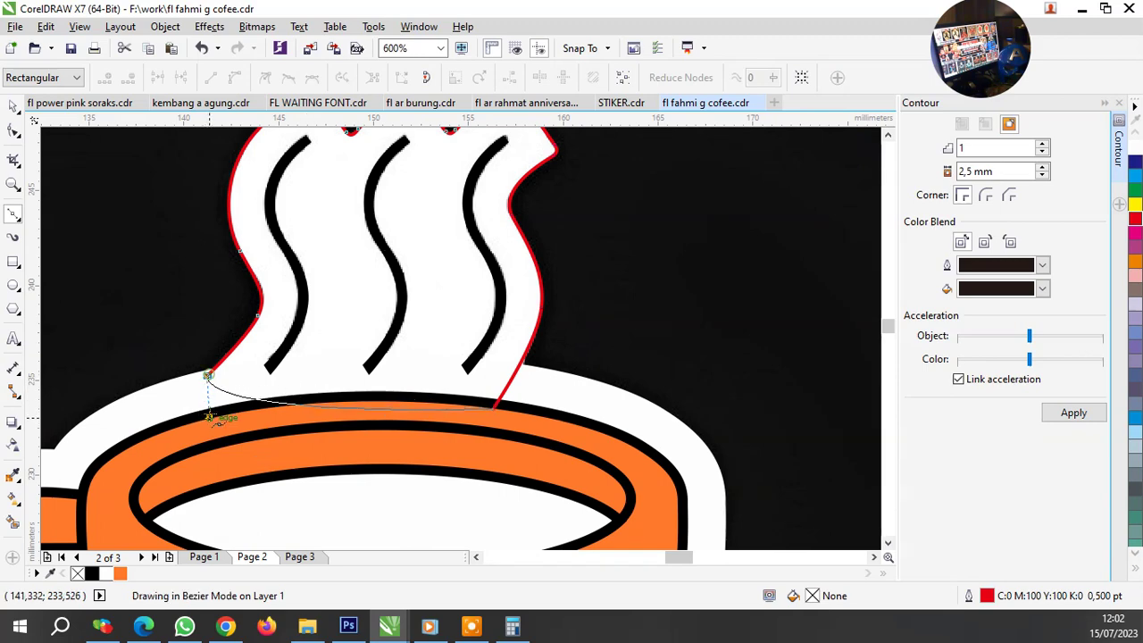
Replace the stray node on the lower right edge with a new node snapped onto the steam edge.
left_click(16, 132)
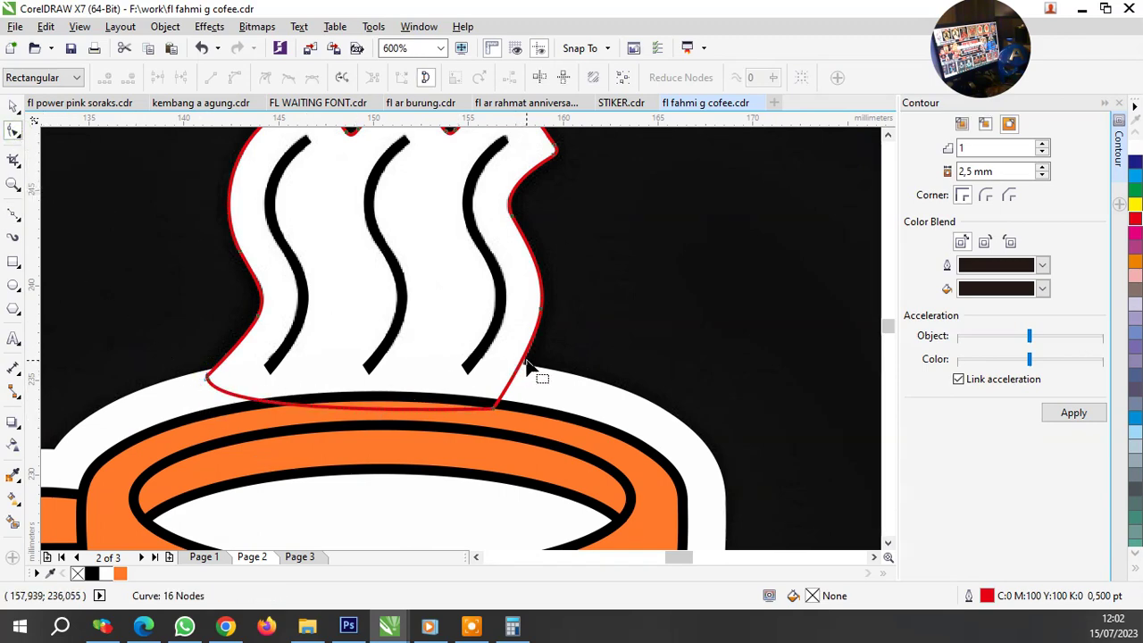
scroll(527, 364, "up", 1)
left_click_drag(562, 304, 564, 305)
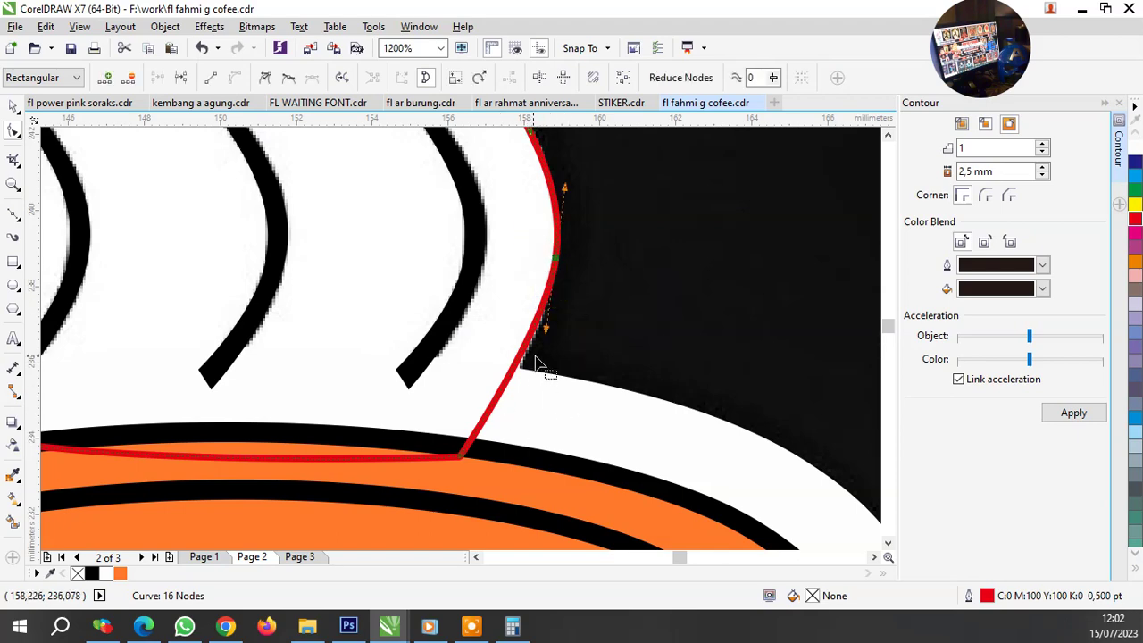
key("Delete")
scroll(546, 260, "down", 1)
scroll(556, 265, "up", 2)
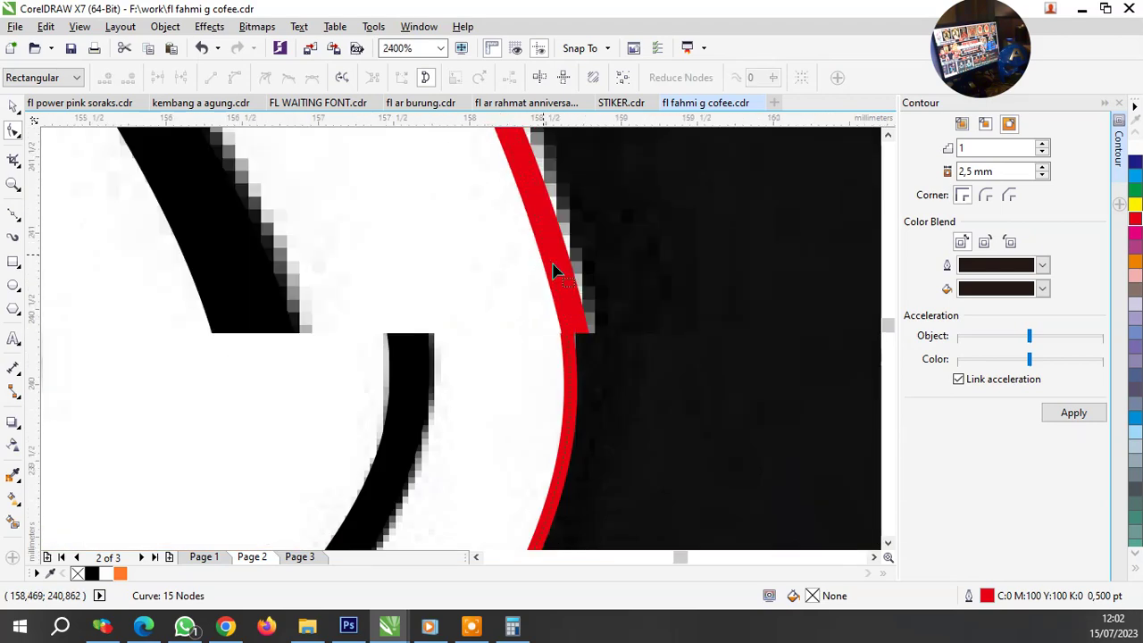
scroll(564, 311, "up", 1)
double_click(566, 300)
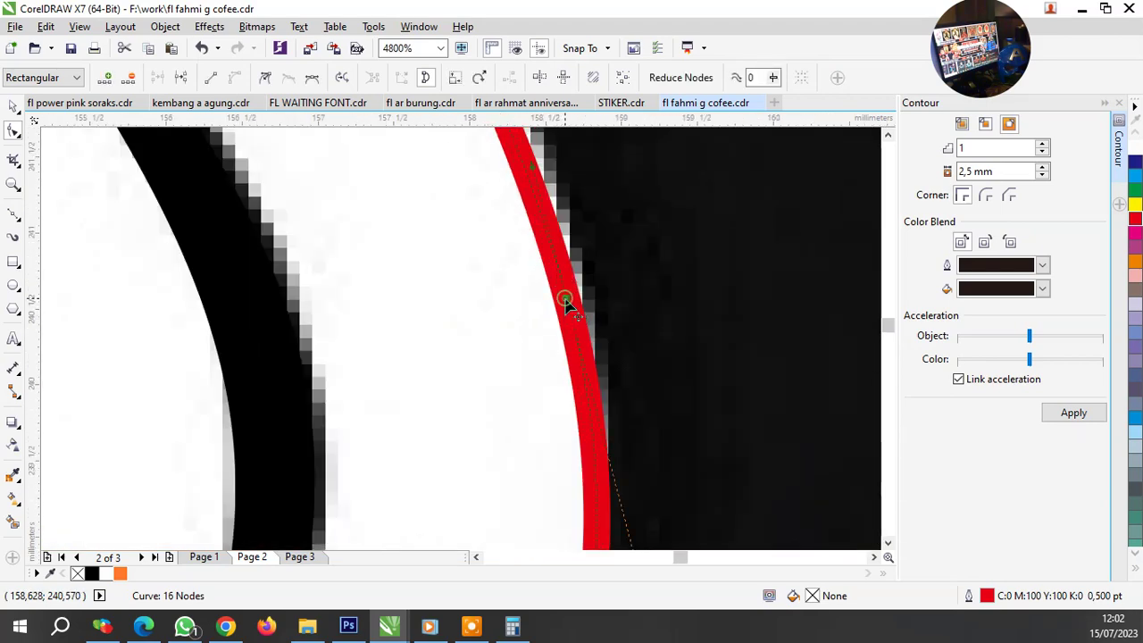
left_click_drag(571, 306, 579, 287)
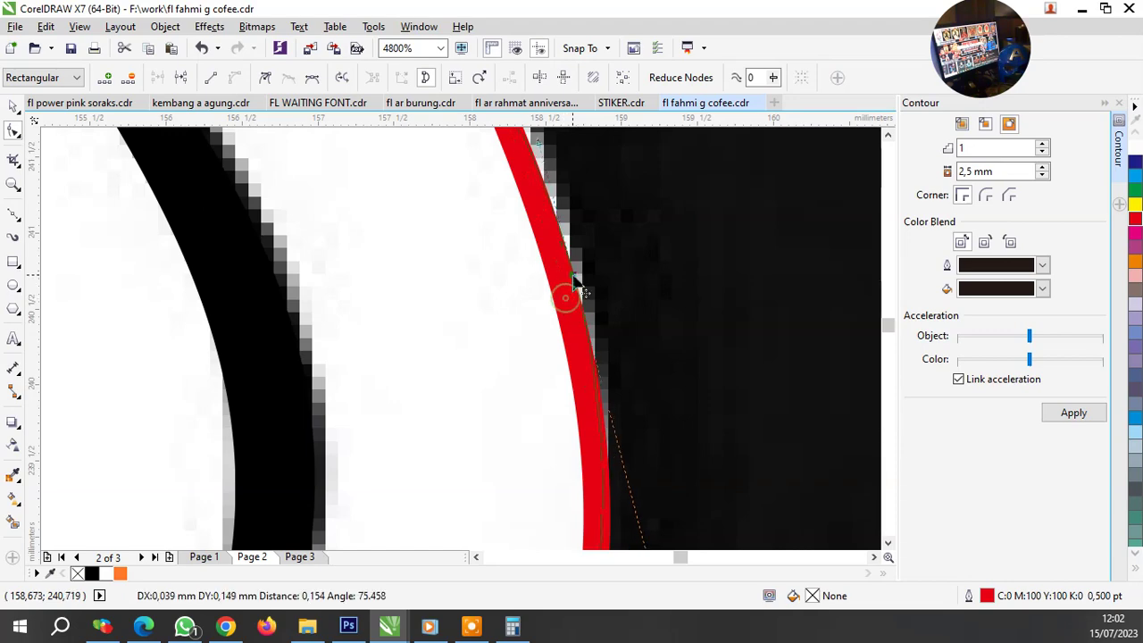
Delete the extra left-arc node, make the top peak a cusp, and angle the curve to hug the steam.
scroll(575, 341, "down", 3)
scroll(660, 349, "up", 2)
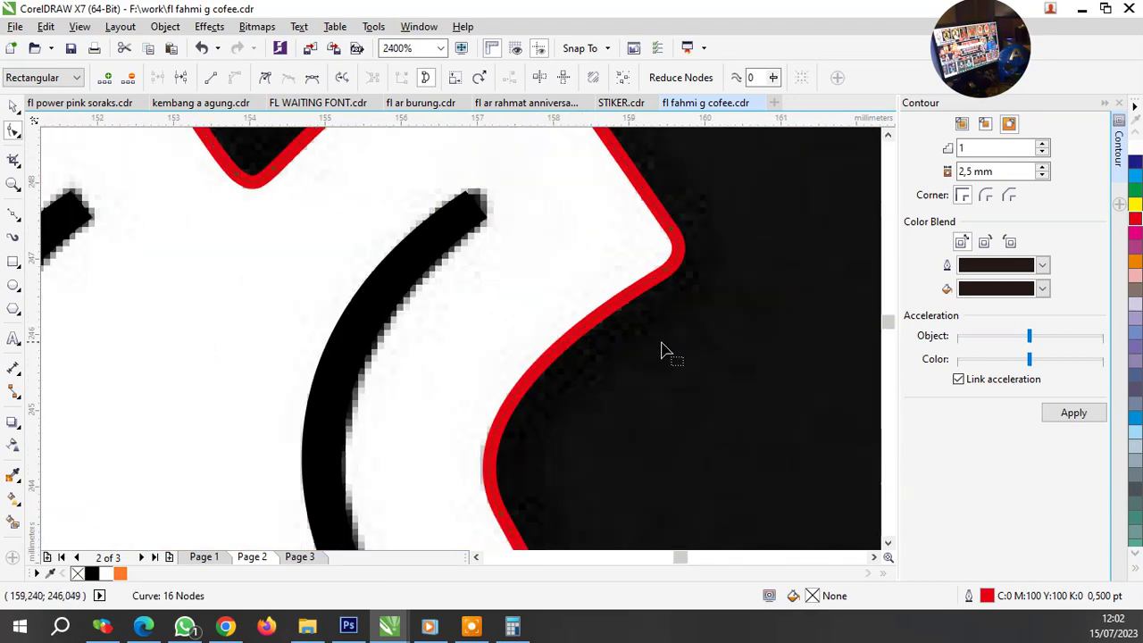
scroll(522, 317, "down", 2)
scroll(495, 308, "up", 1)
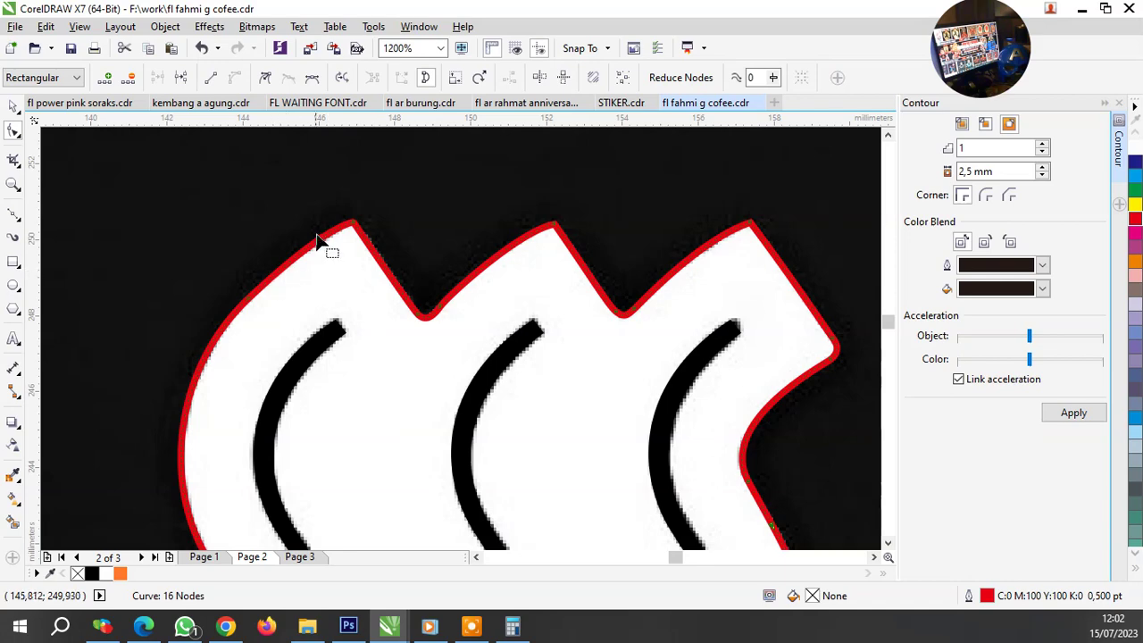
scroll(317, 242, "up", 1)
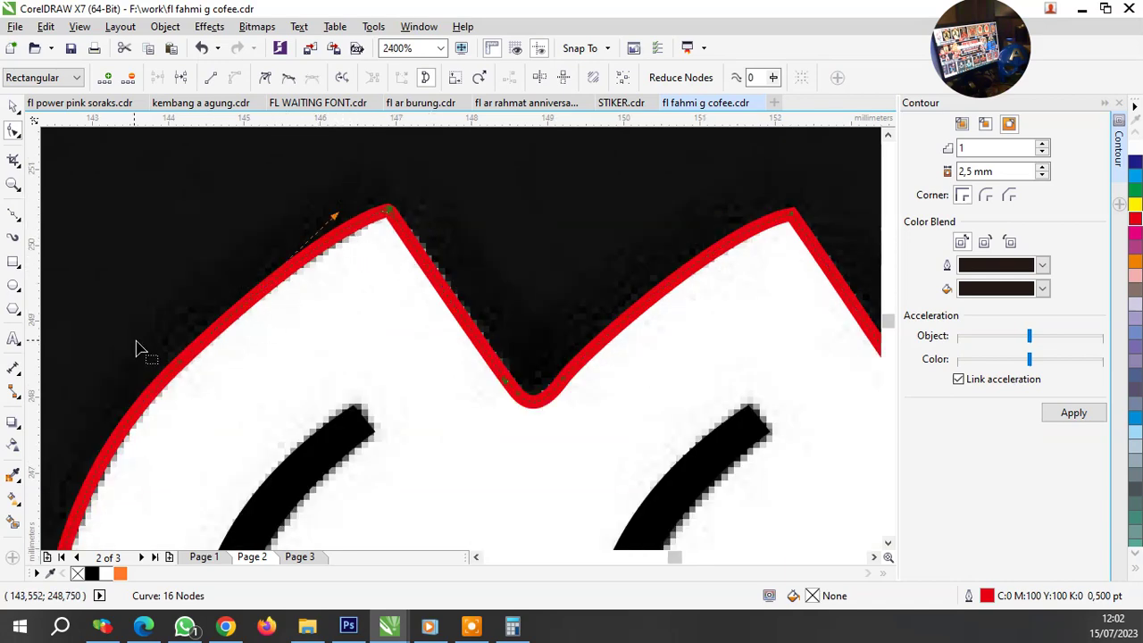
key("Delete")
right_click(385, 212)
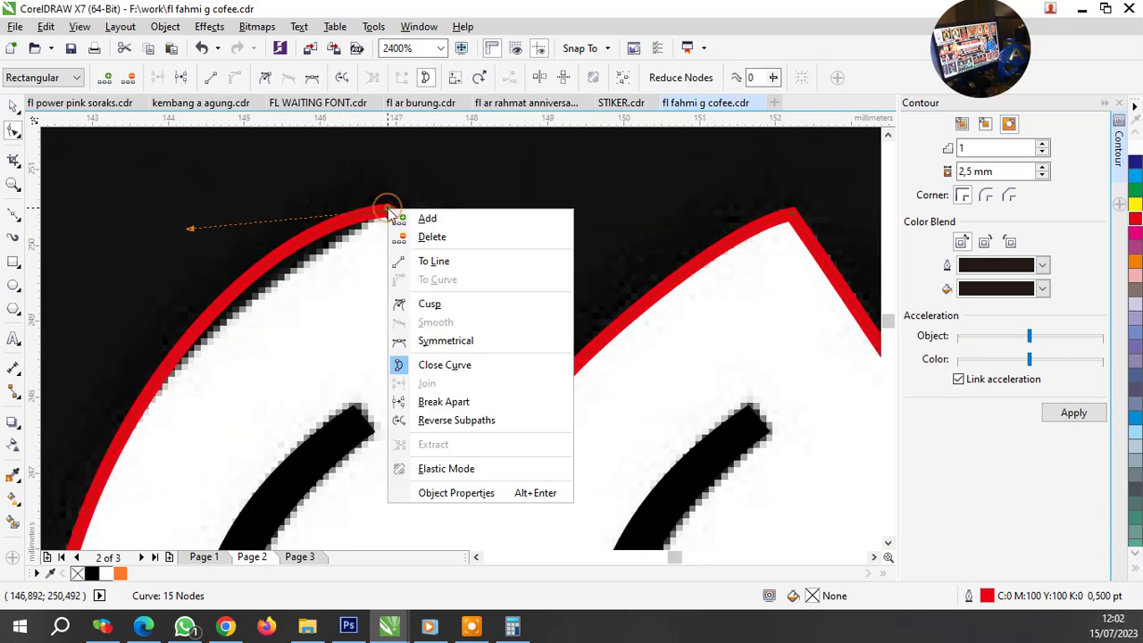
left_click(411, 303)
scroll(195, 237, "down", 1)
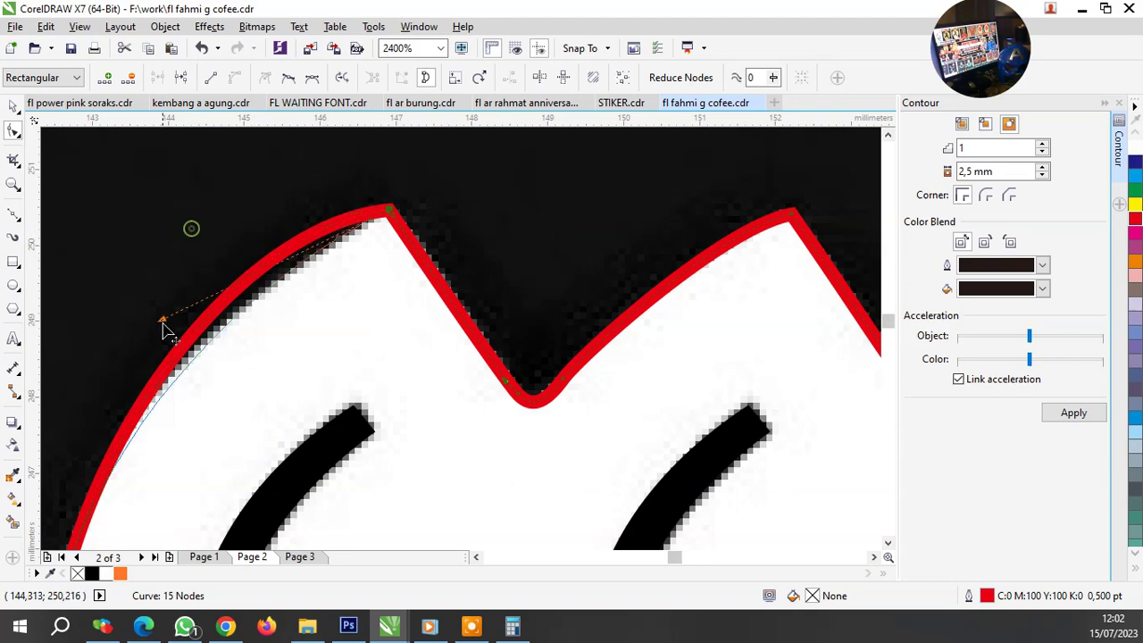
left_click_drag(161, 322, 133, 331)
scroll(397, 277, "down", 1)
scroll(340, 495, "down", 2)
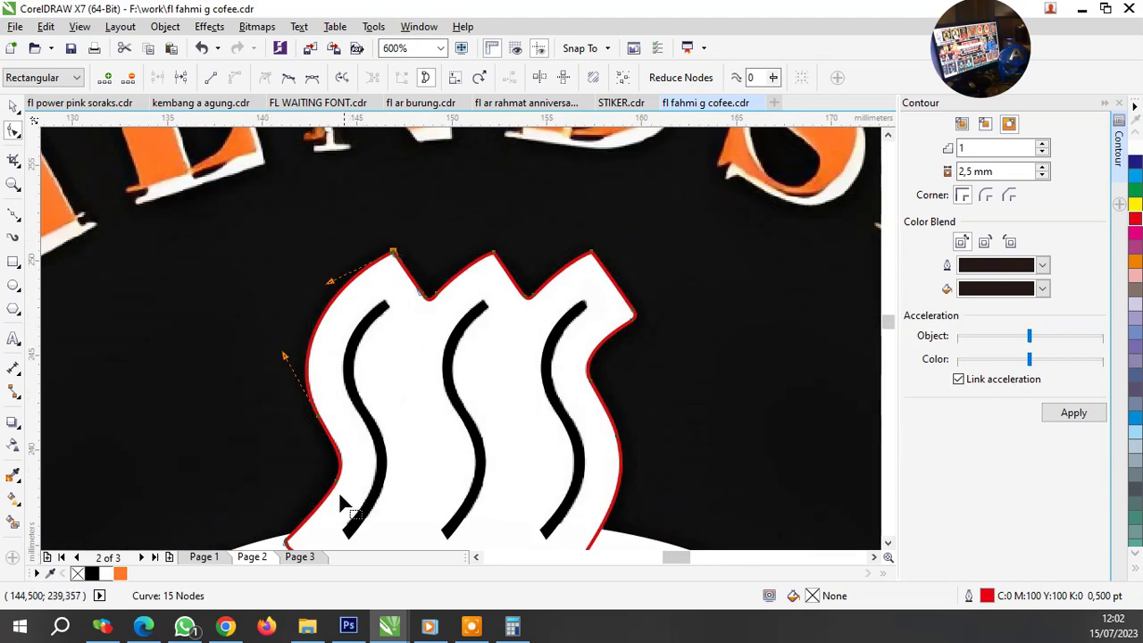
scroll(416, 378, "up", 1)
scroll(482, 402, "down", 2)
key("space")
Move the traced steam shape behind the white cup.
scroll(533, 357, "up", 2)
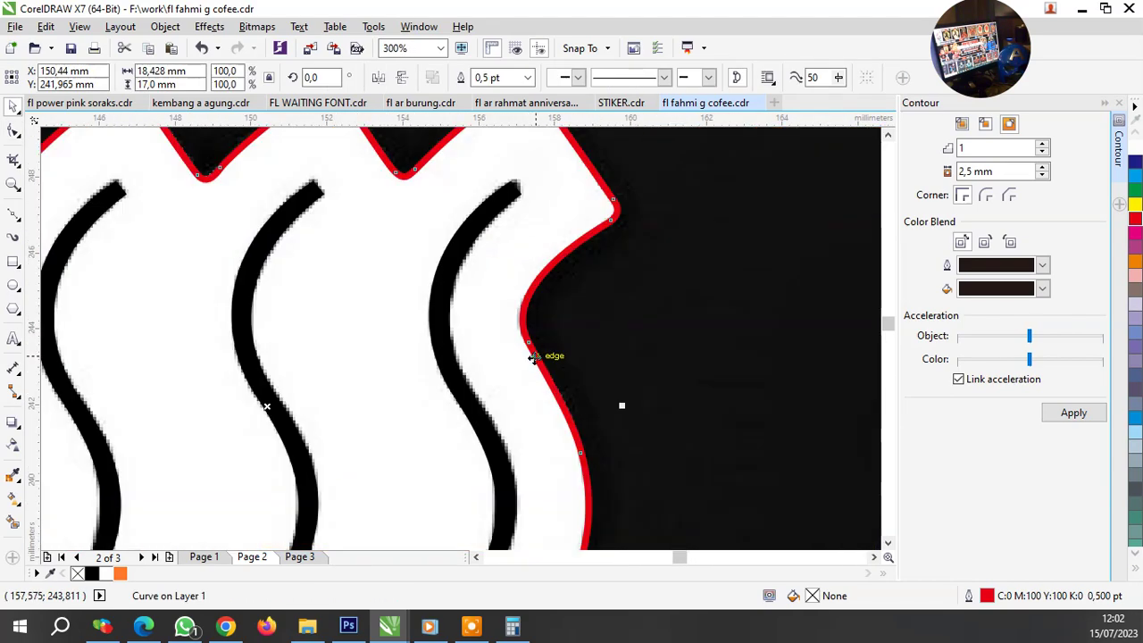
scroll(563, 357, "down", 2)
scroll(528, 418, "up", 1)
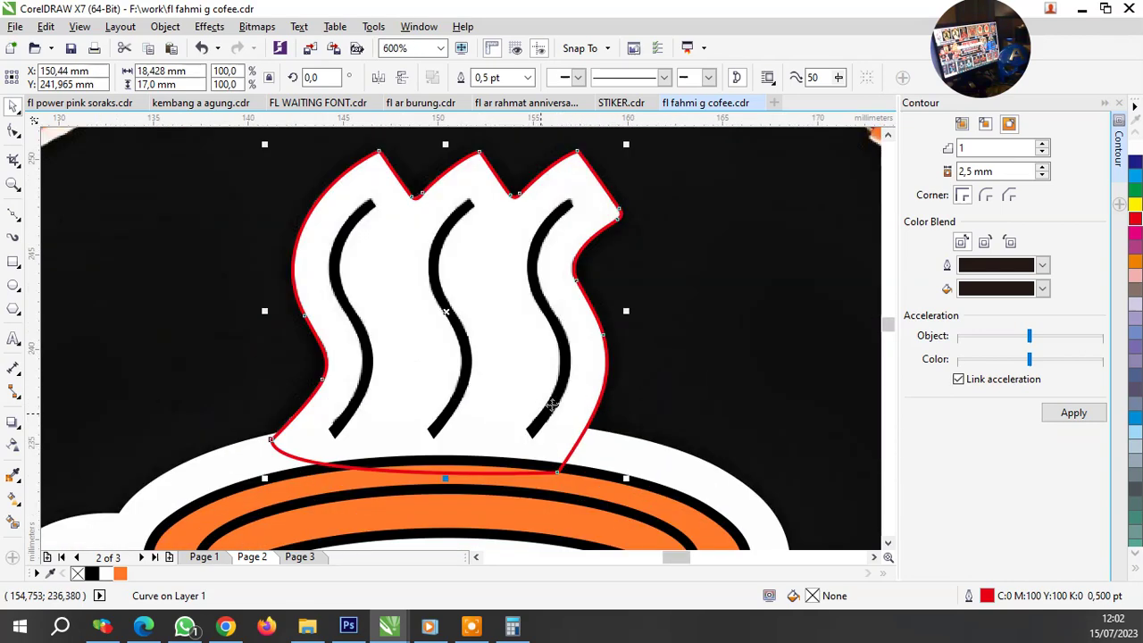
right_click(584, 386)
mouse_move(643, 421)
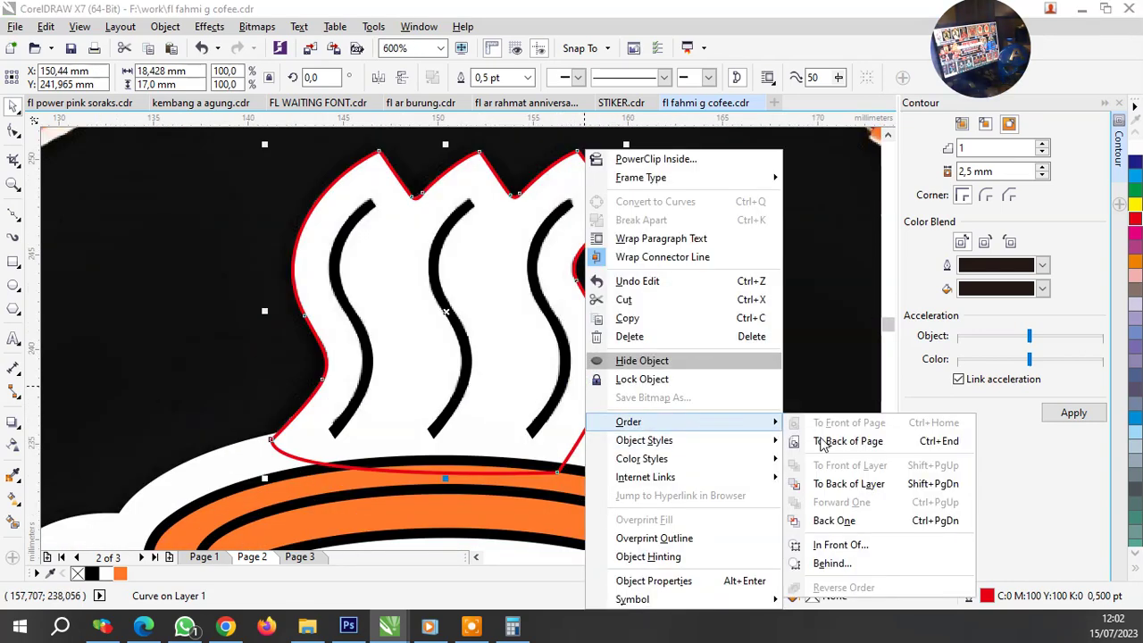
left_click(827, 562)
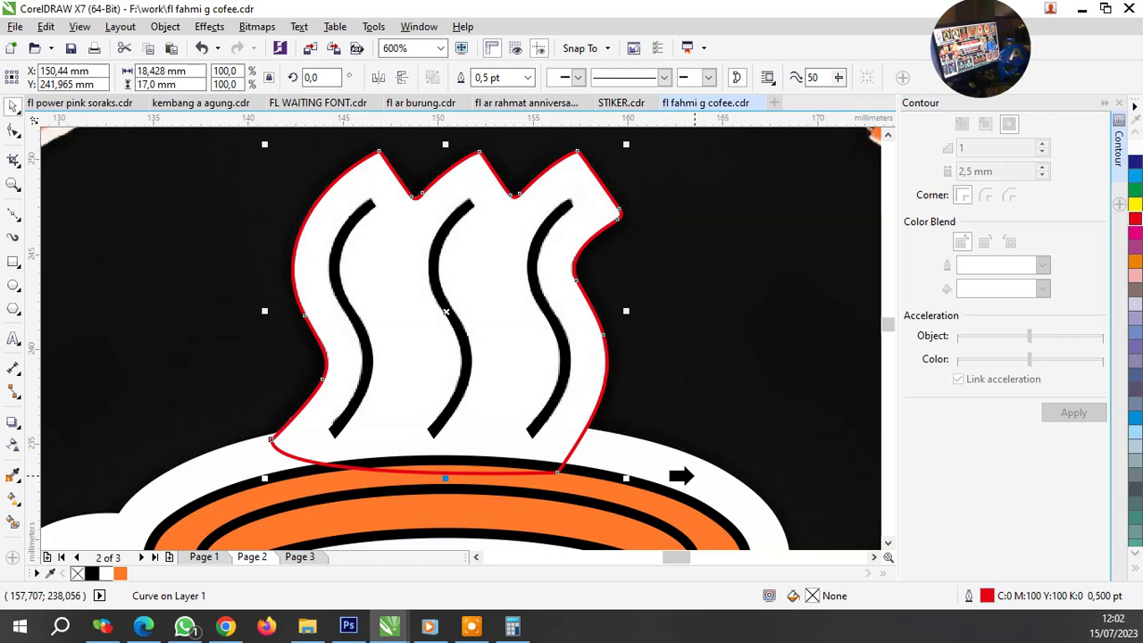
left_click(687, 476)
key("Escape")
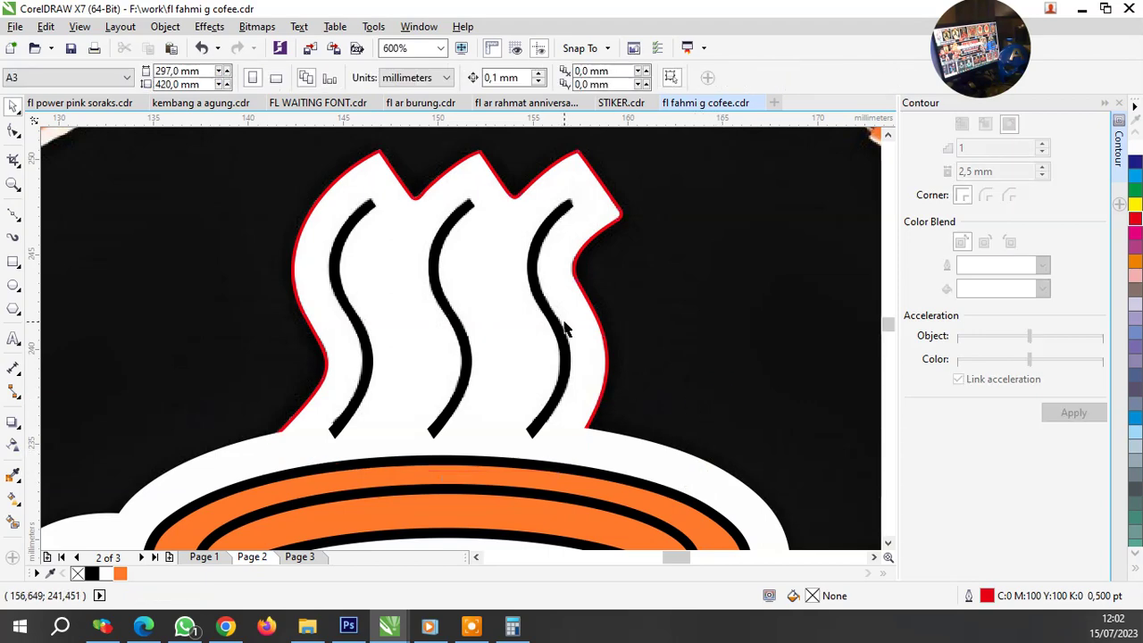
Place both the steam lines and the traced backing behind the white cup.
left_click(553, 319)
left_click(584, 339)
left_click(584, 339, "shift")
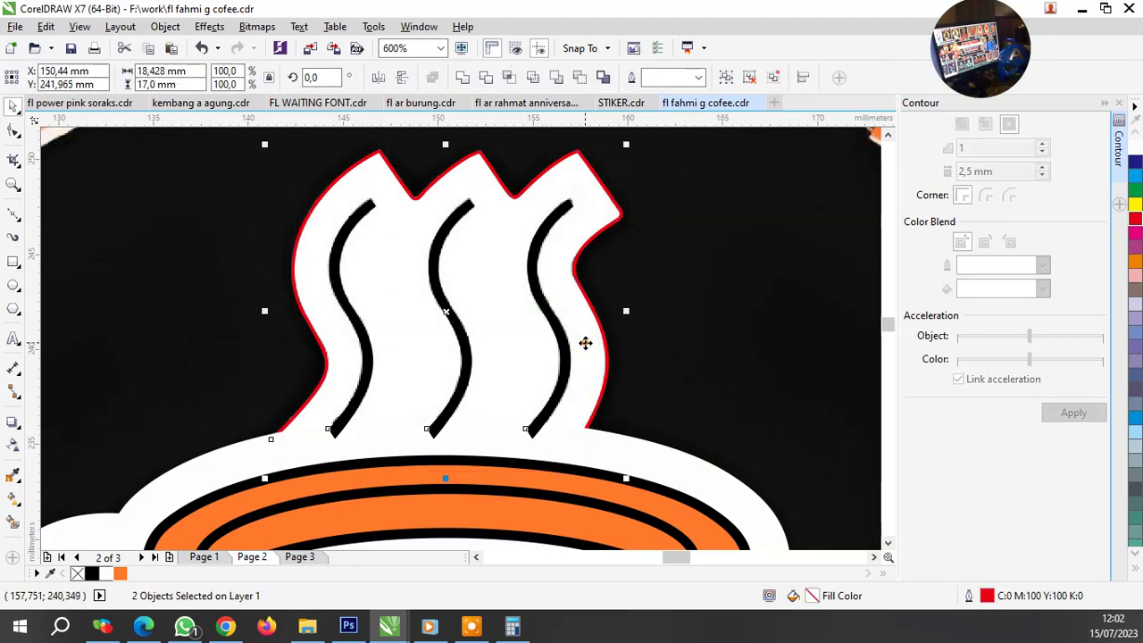
right_click(584, 339)
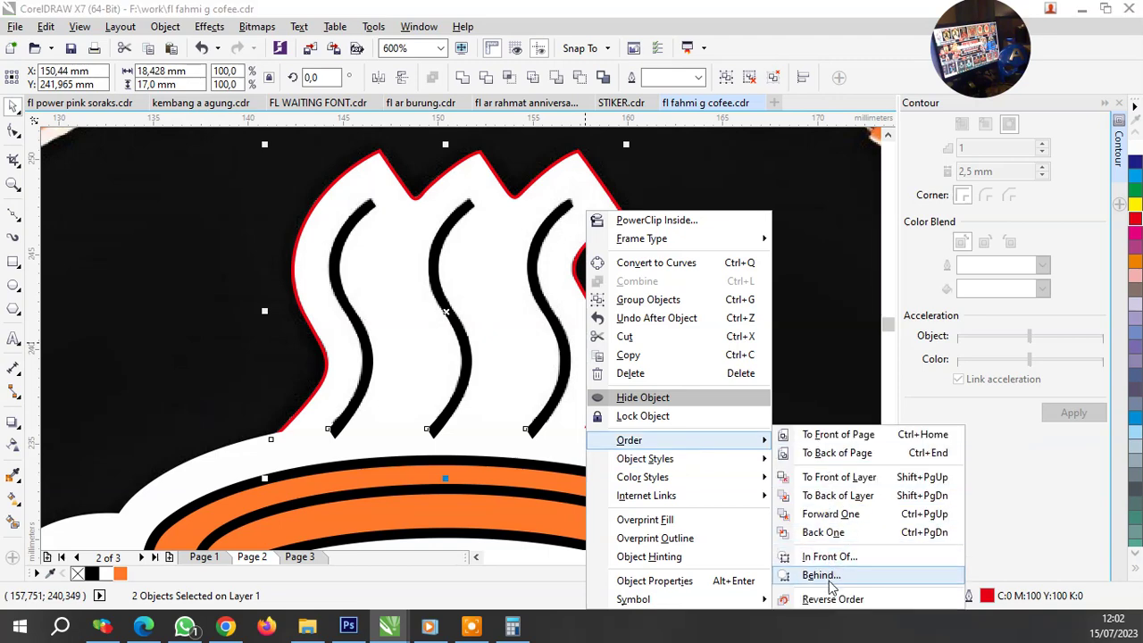
left_click(828, 576)
left_click(691, 485)
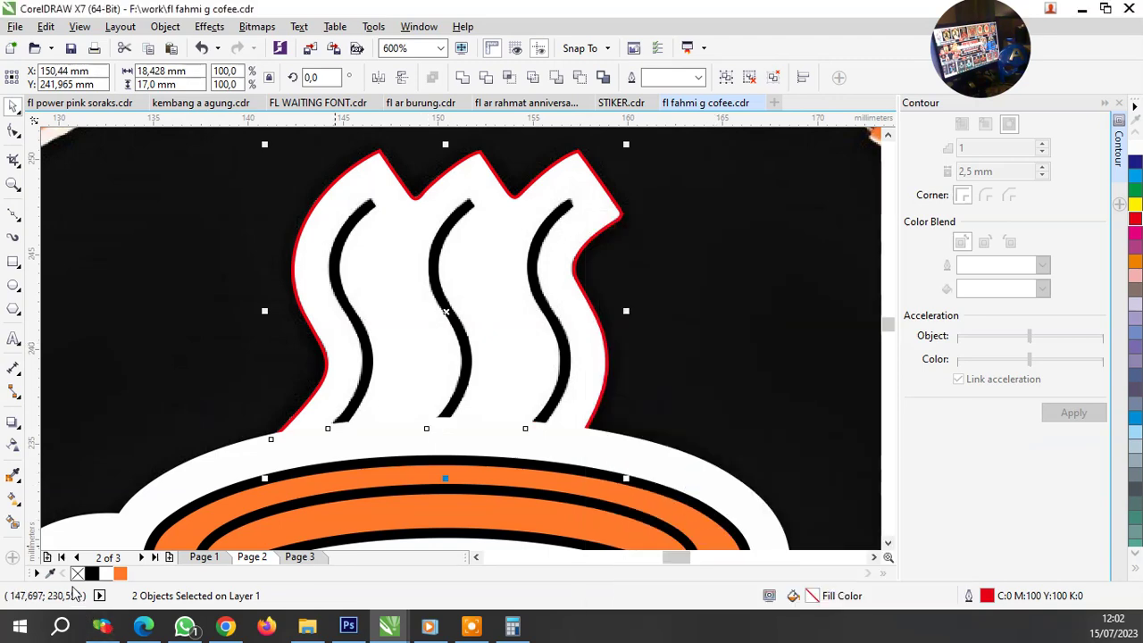
Remove the steam's red outline, then group the cup and steam together.
right_click(77, 573)
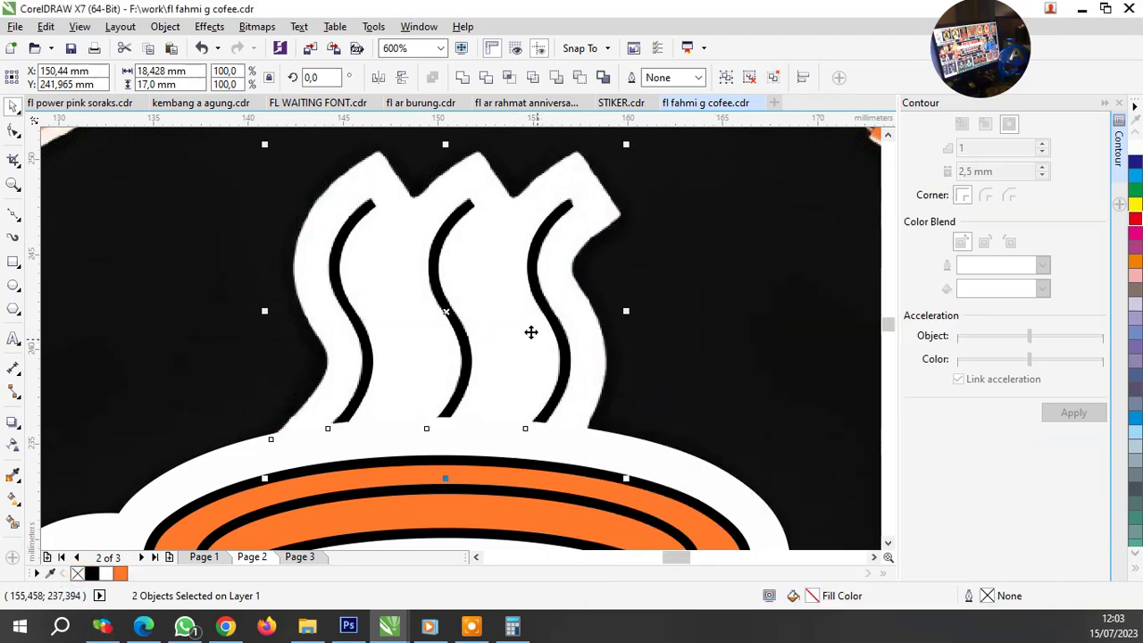
scroll(530, 332, "down", 3)
key("Escape")
scroll(625, 348, "down", 2)
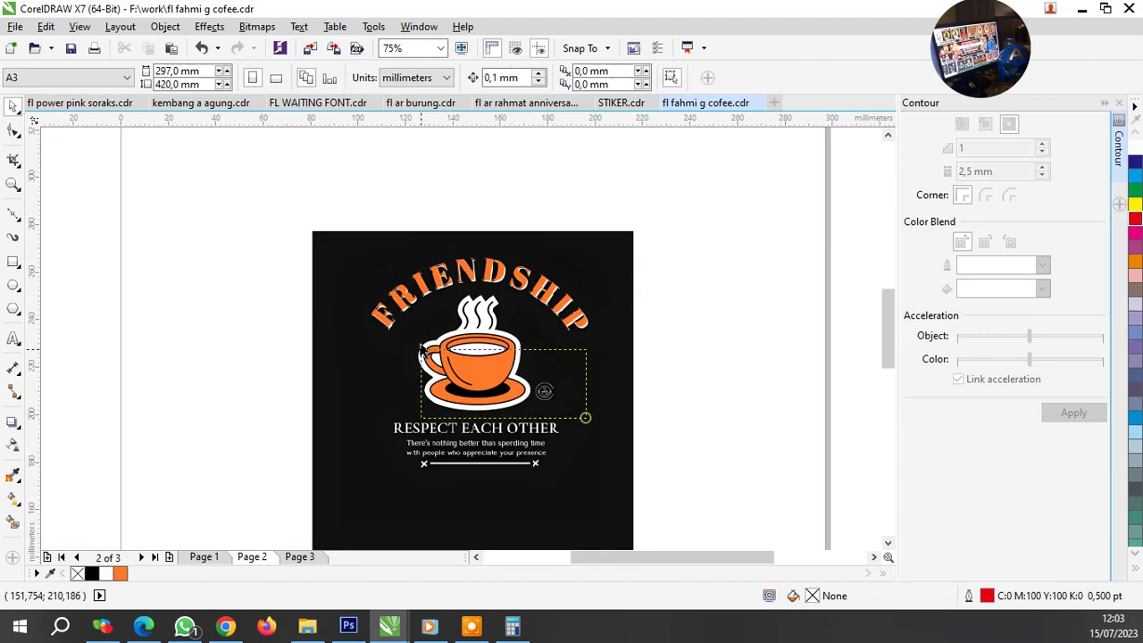
left_click_drag(419, 351, 416, 348)
scroll(504, 364, "up", 2)
key("ctrl+g")
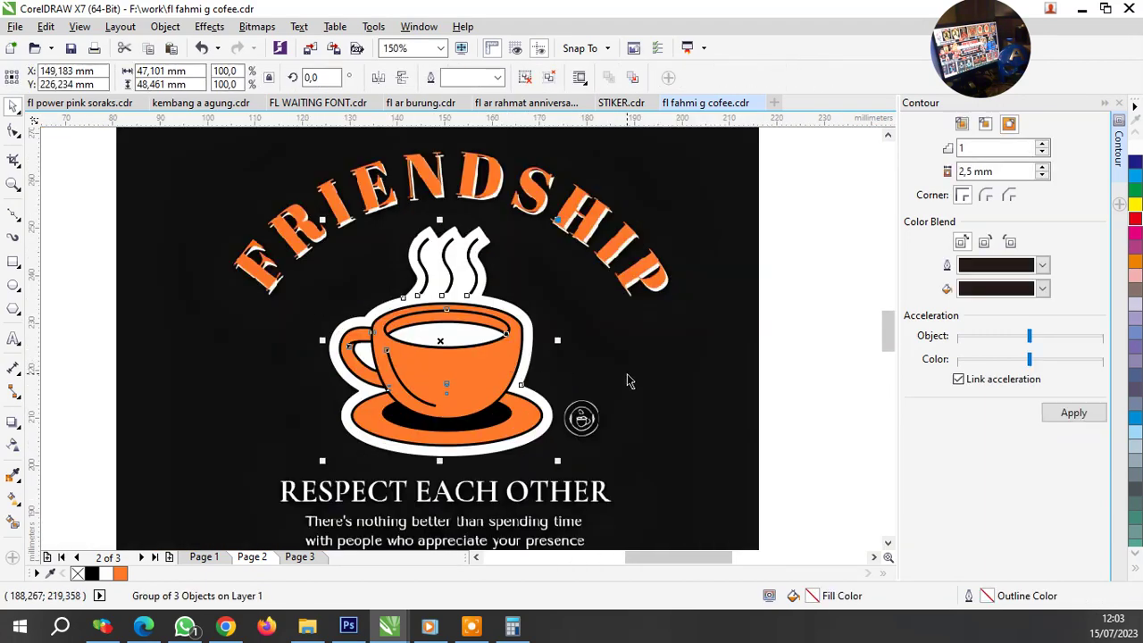
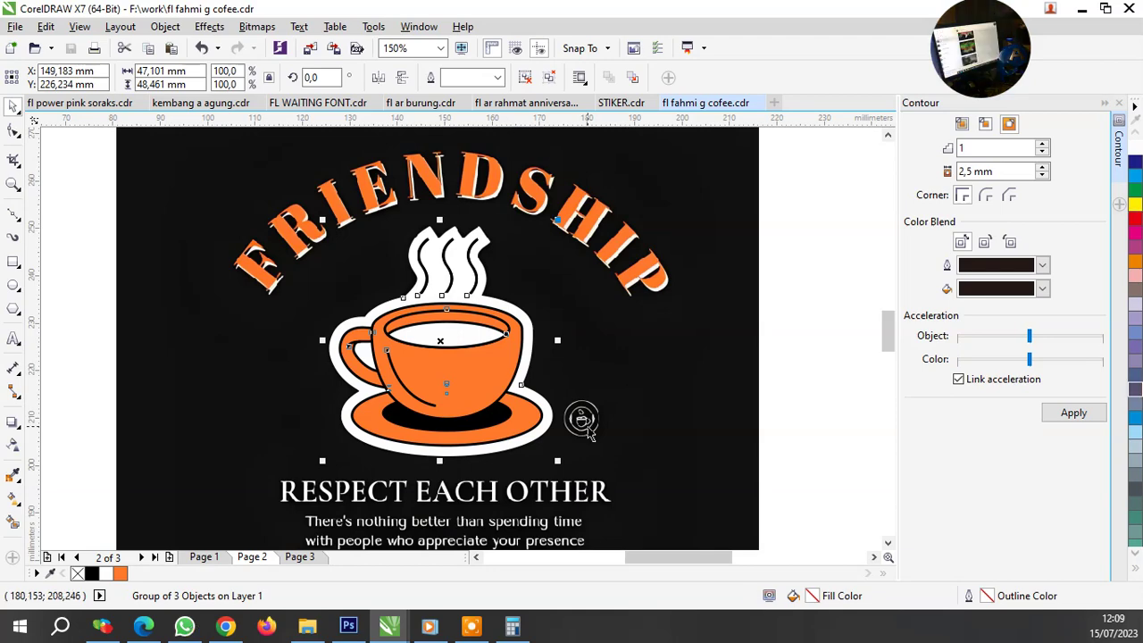
Zoom in on the small coffee-cup icon and pick the Ellipse tool.
scroll(582, 417, "up", 3)
scroll(585, 399, "up", 2)
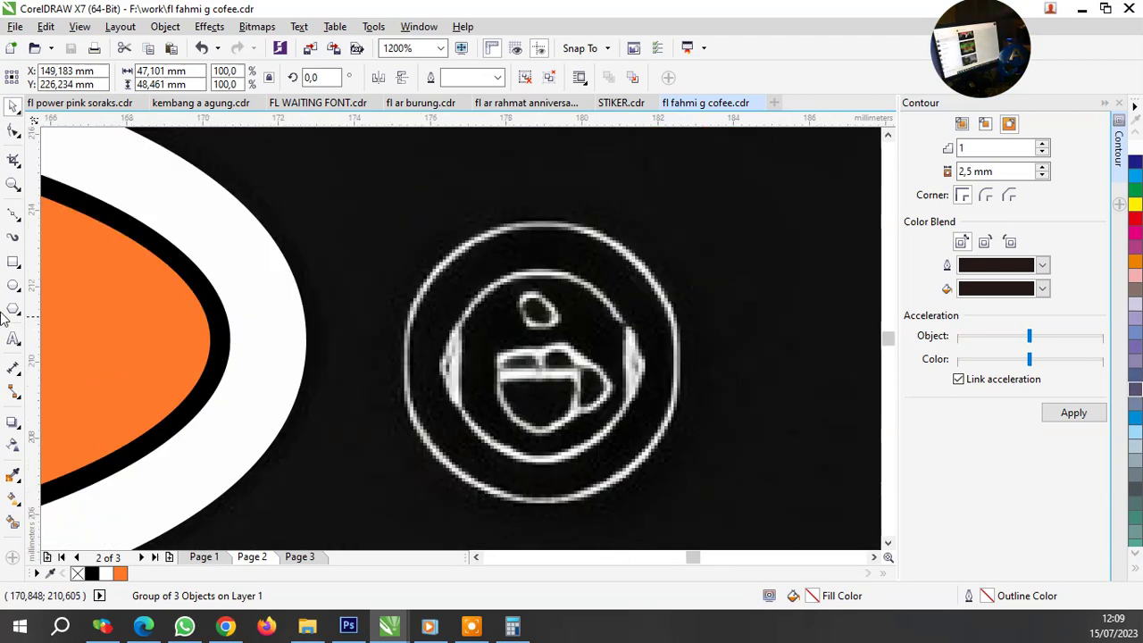
left_click(15, 286)
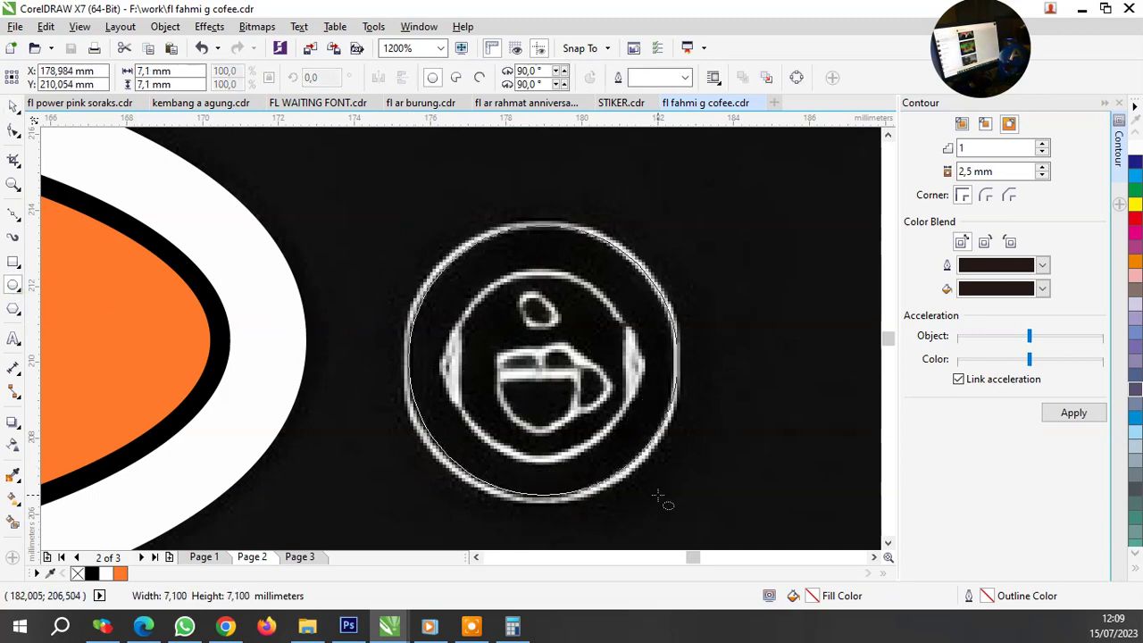
Draw a circle over the icon's outer ring and enlarge it to fit about 7.1 mm.
left_click_drag(408, 225, 647, 486)
key("space")
scroll(427, 410, "up", 1)
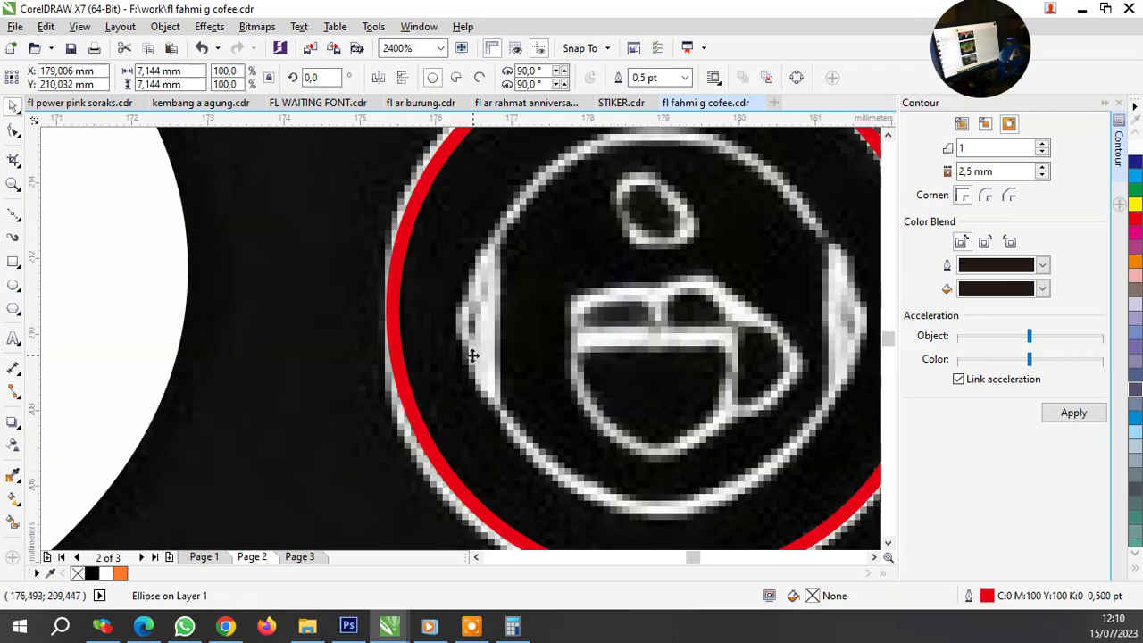
scroll(473, 355, "down", 1)
scroll(446, 477, "up", 1)
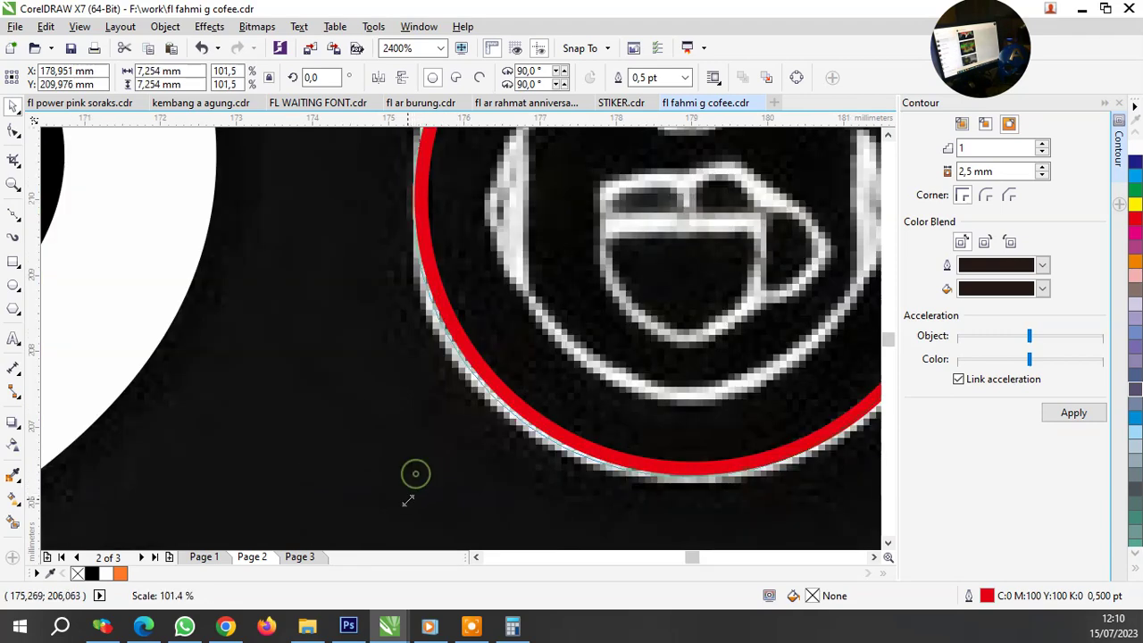
left_click_drag(414, 474, 441, 491)
scroll(442, 491, "down", 1)
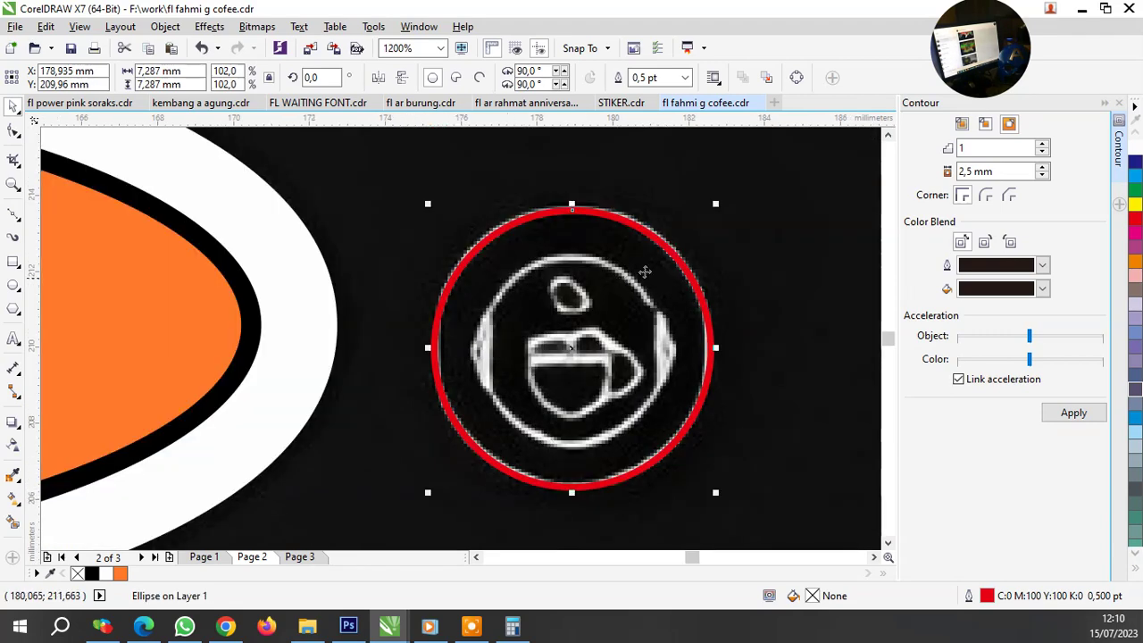
scroll(682, 255, "up", 1)
Scale a smaller copy to fit the inner ring, about 4.77 × 4.9 mm.
left_click_drag(743, 161, 678, 261)
scroll(671, 265, "down", 1)
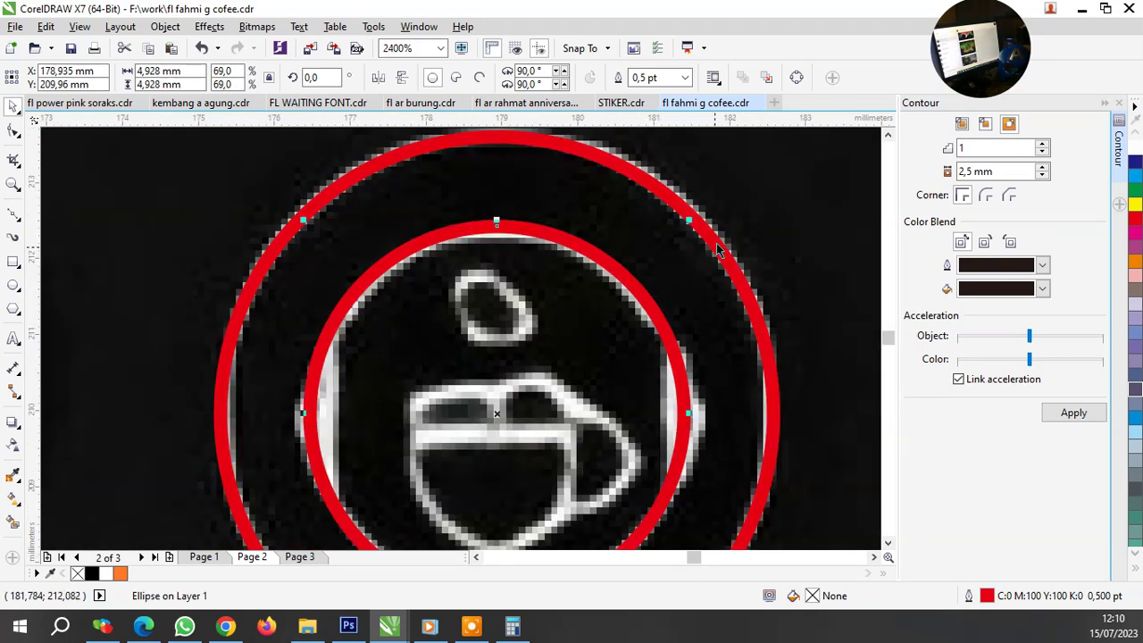
left_click_drag(687, 222, 689, 234)
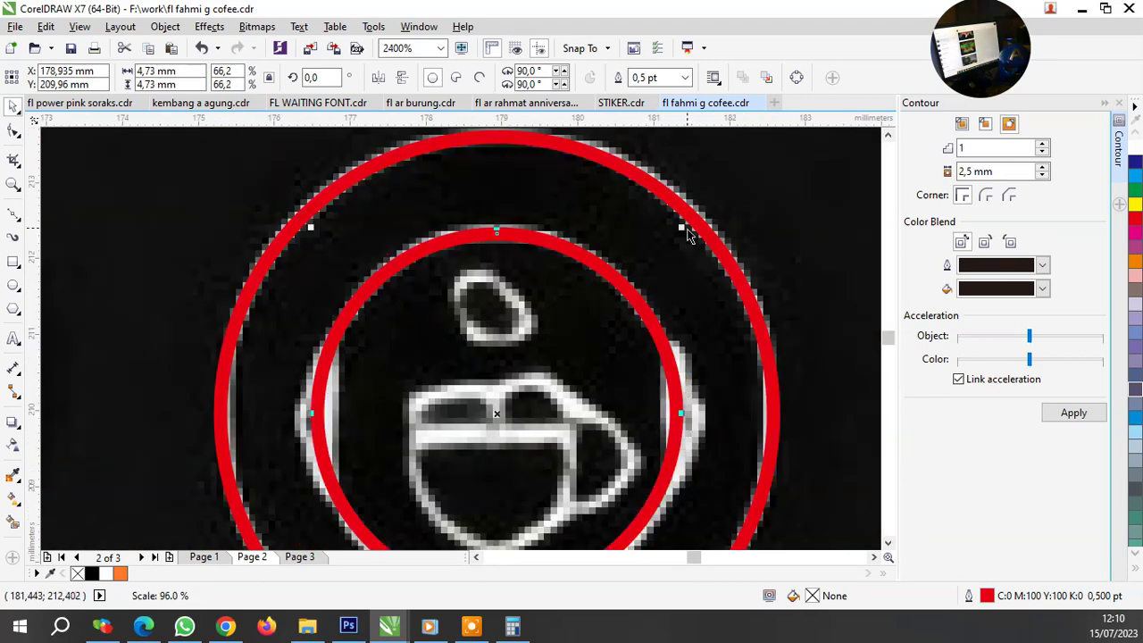
scroll(665, 246, "down", 1)
scroll(665, 273, "up", 1)
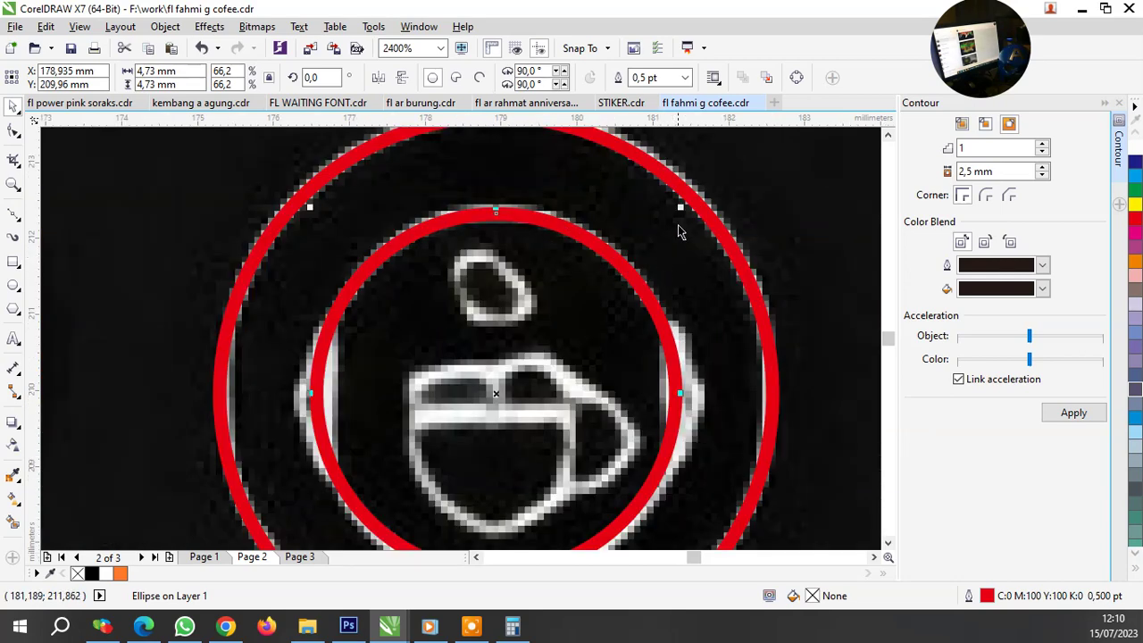
left_click_drag(678, 207, 688, 206)
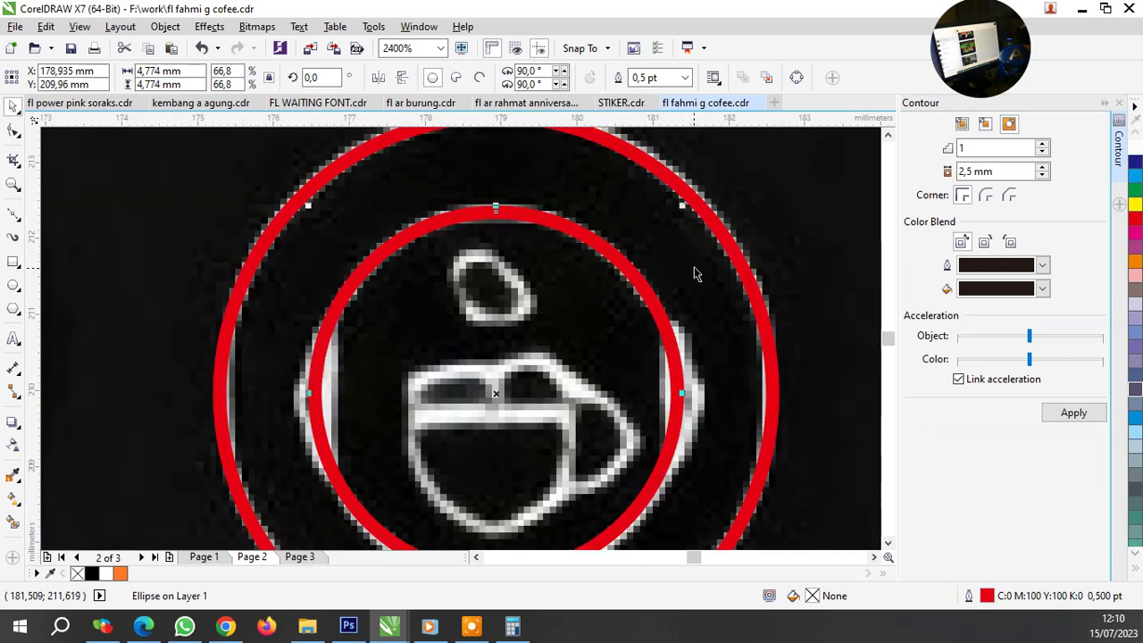
scroll(623, 286, "down", 1)
scroll(582, 387, "up", 1)
scroll(553, 480, "up", 1)
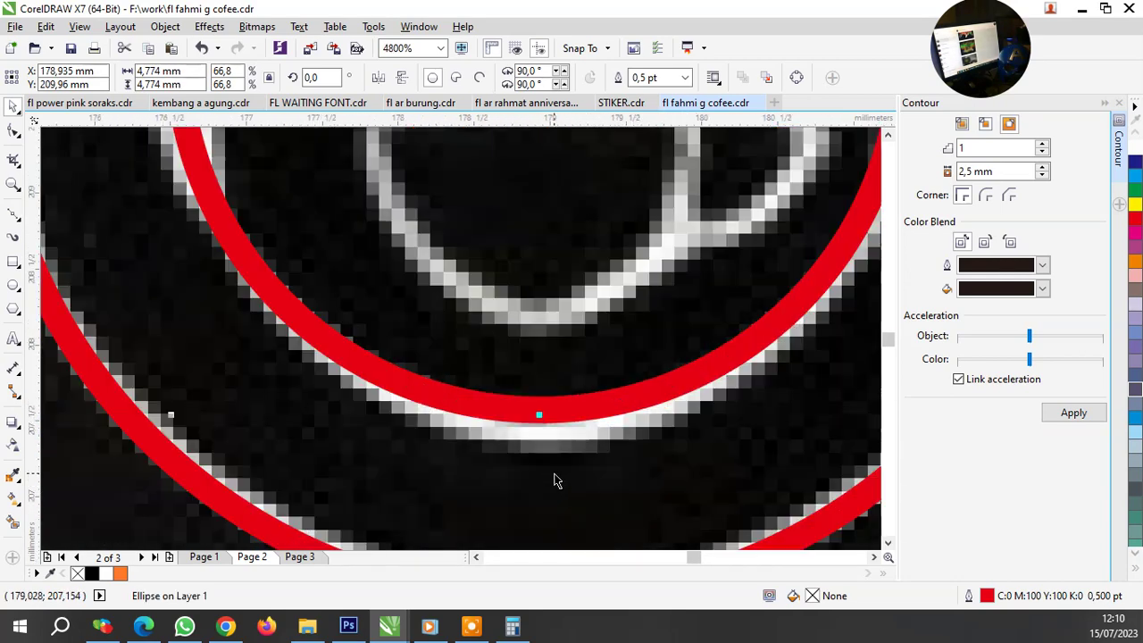
left_click_drag(539, 415, 540, 434)
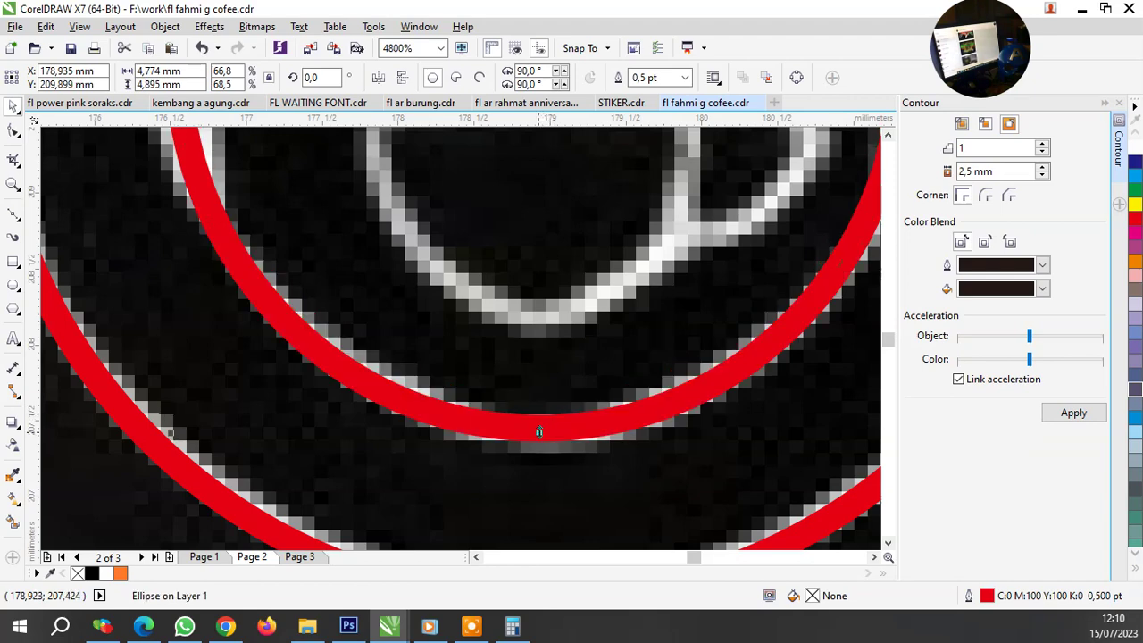
scroll(562, 450, "down", 1)
scroll(541, 474, "down", 1)
scroll(616, 335, "up", 2)
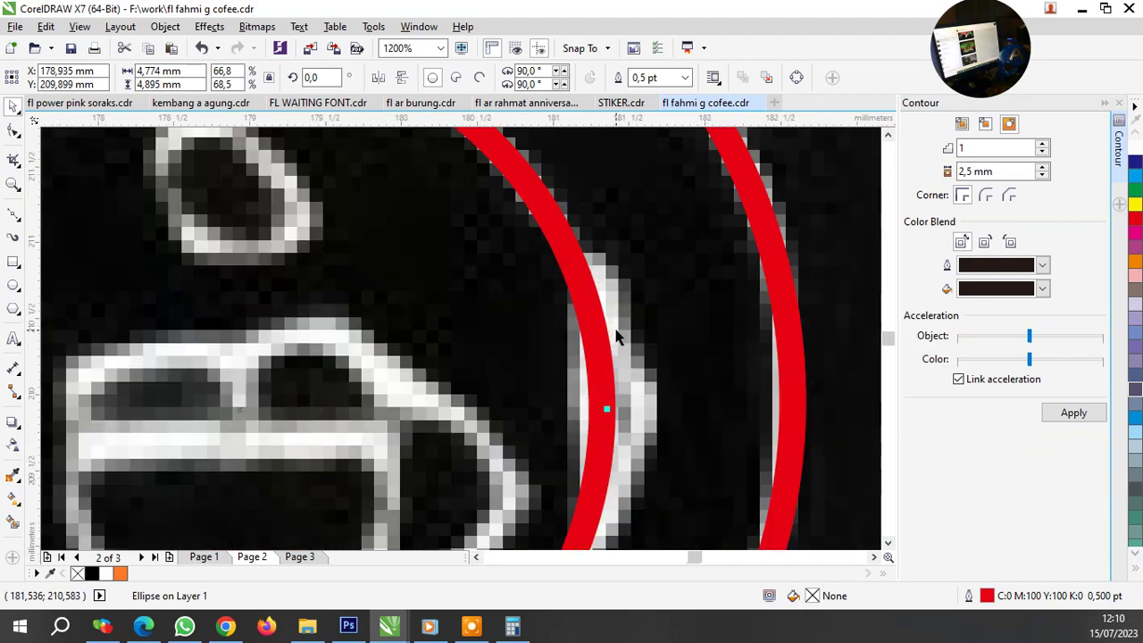
Trace the right crescent mark with a closed Bezier curve.
left_click(14, 214)
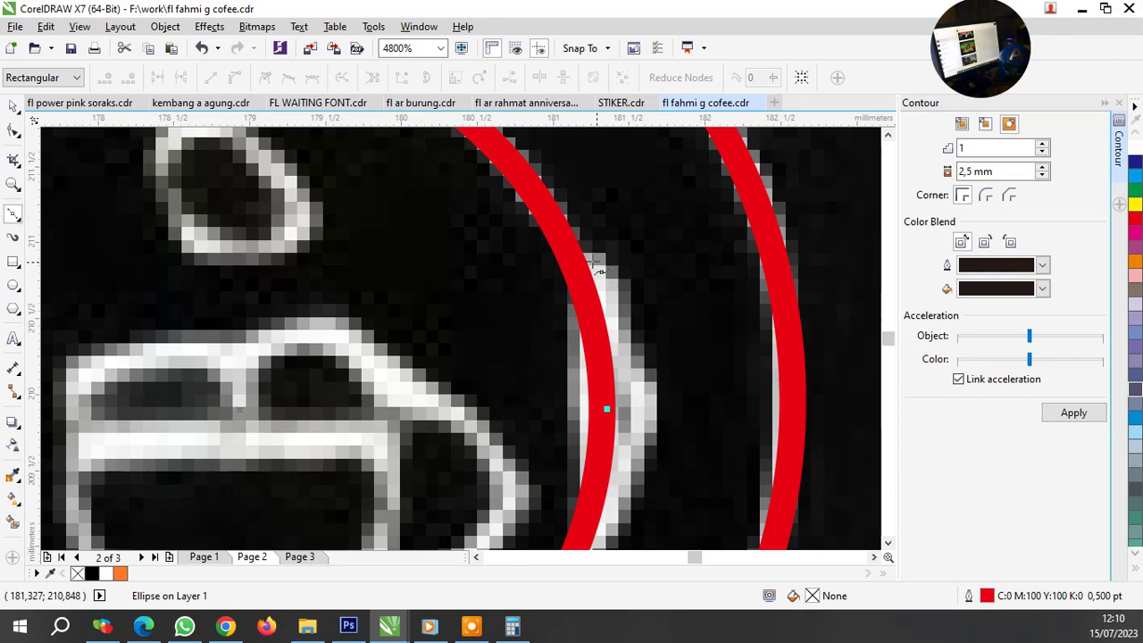
left_click(567, 257)
left_click(620, 305)
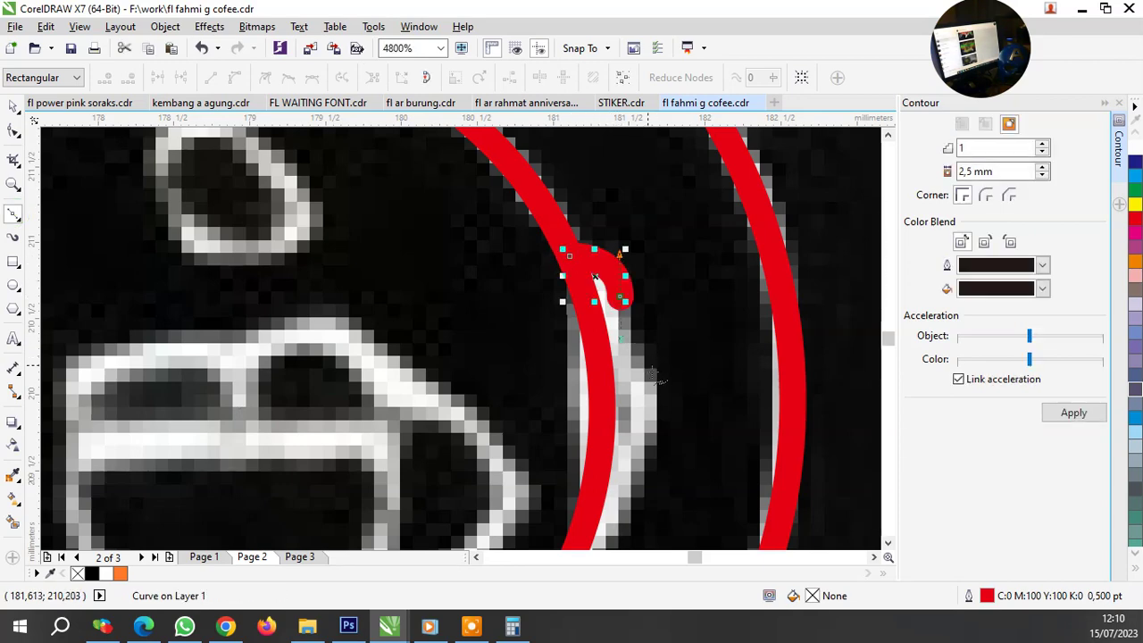
left_click(649, 367)
scroll(642, 353, "down", 2)
scroll(657, 332, "up", 2)
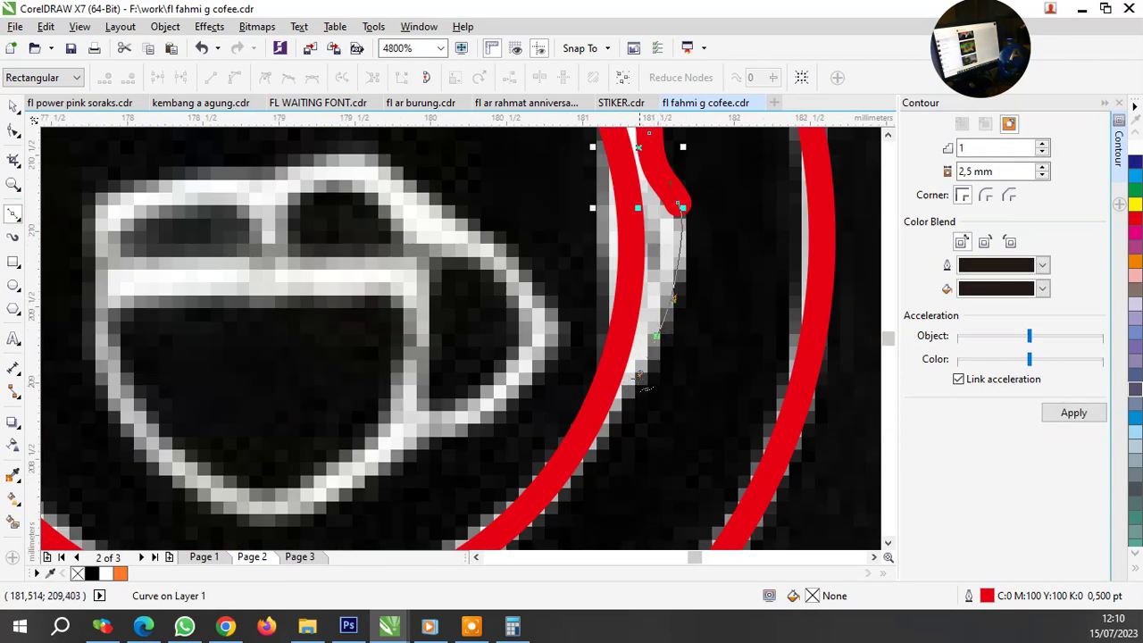
left_click(644, 388)
scroll(633, 384, "down", 2)
scroll(611, 253, "up", 1)
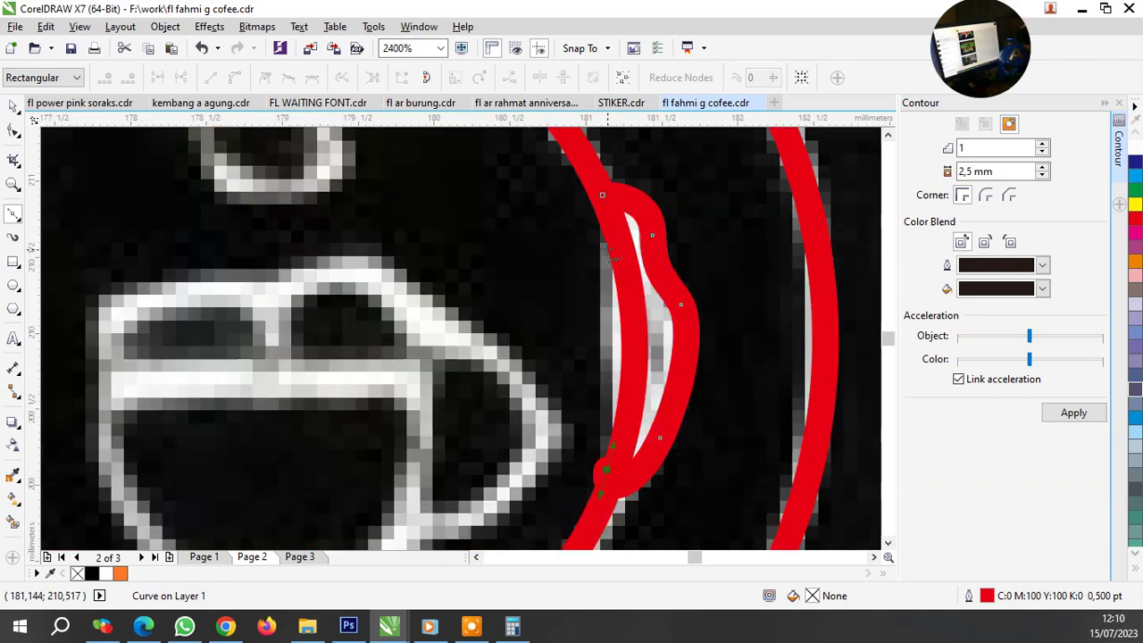
scroll(611, 253, "up", 1)
left_click(588, 278)
scroll(586, 215, "down", 2)
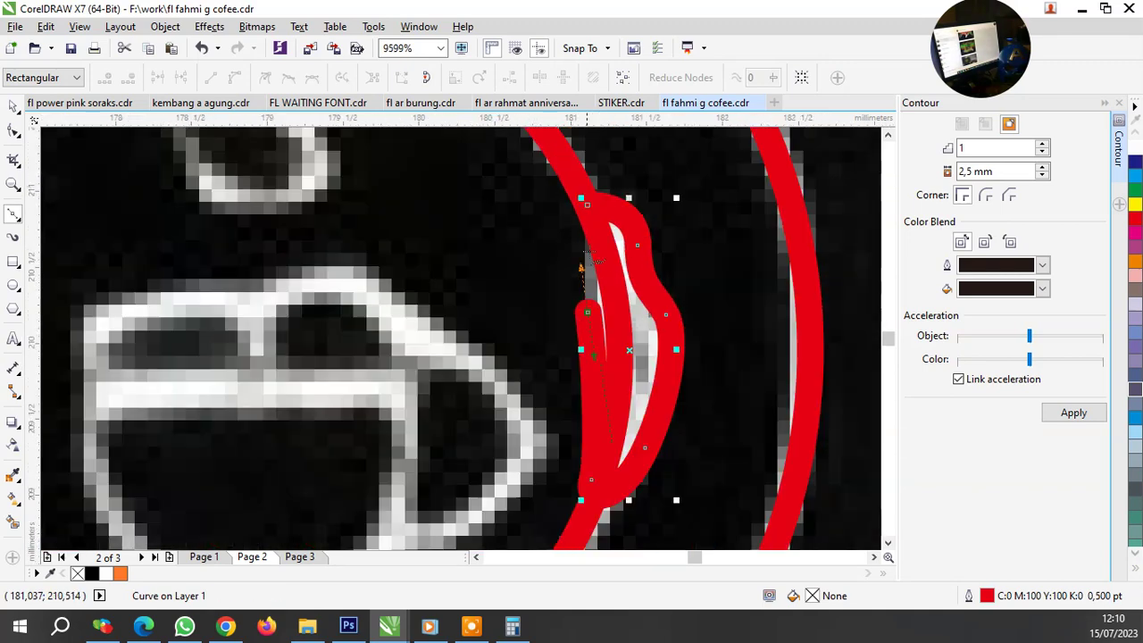
scroll(589, 205, "up", 1)
left_click(582, 218)
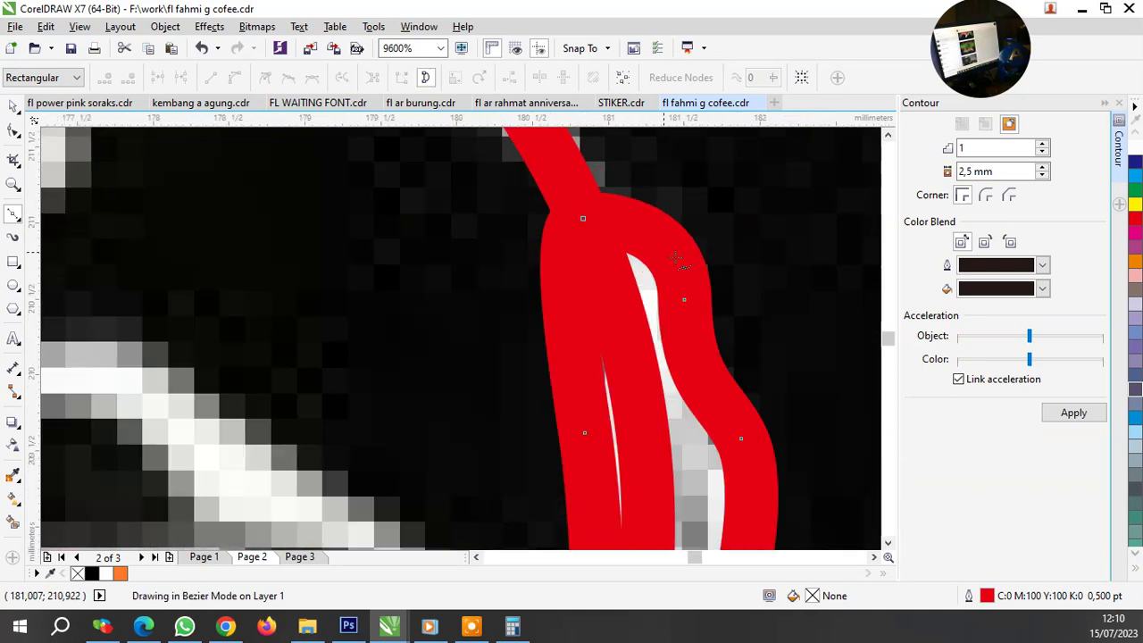
scroll(624, 357, "down", 2)
scroll(320, 286, "up", 1)
Trace the left crescent mark with Bezier curves.
left_click(334, 198)
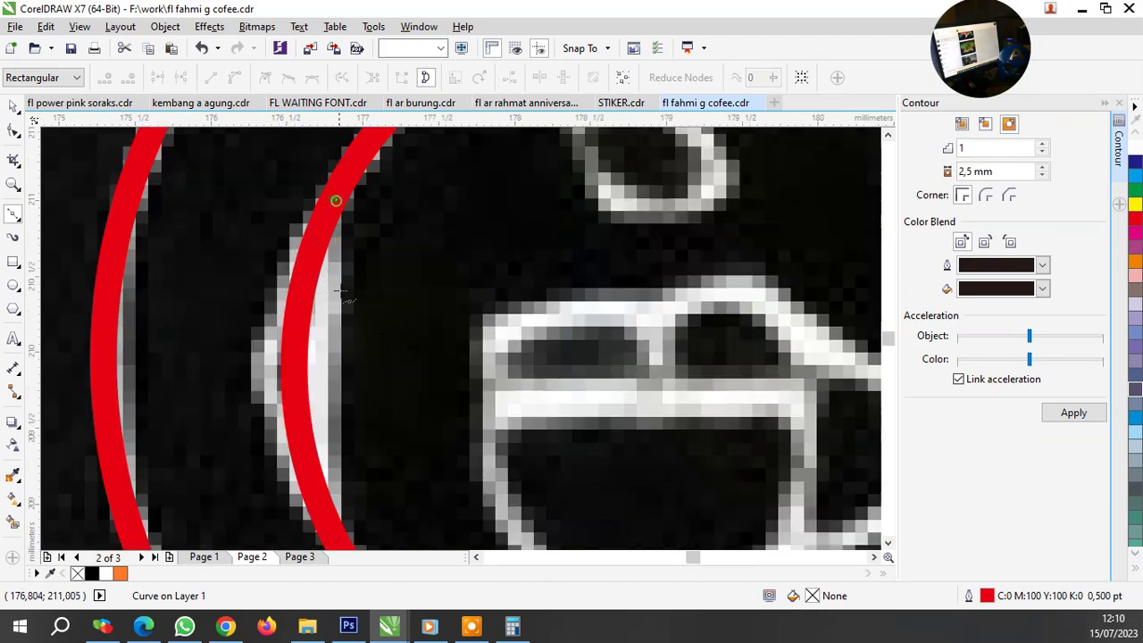
left_click(332, 369)
left_click(333, 198)
scroll(344, 358, "down", 1)
scroll(400, 426, "up", 1)
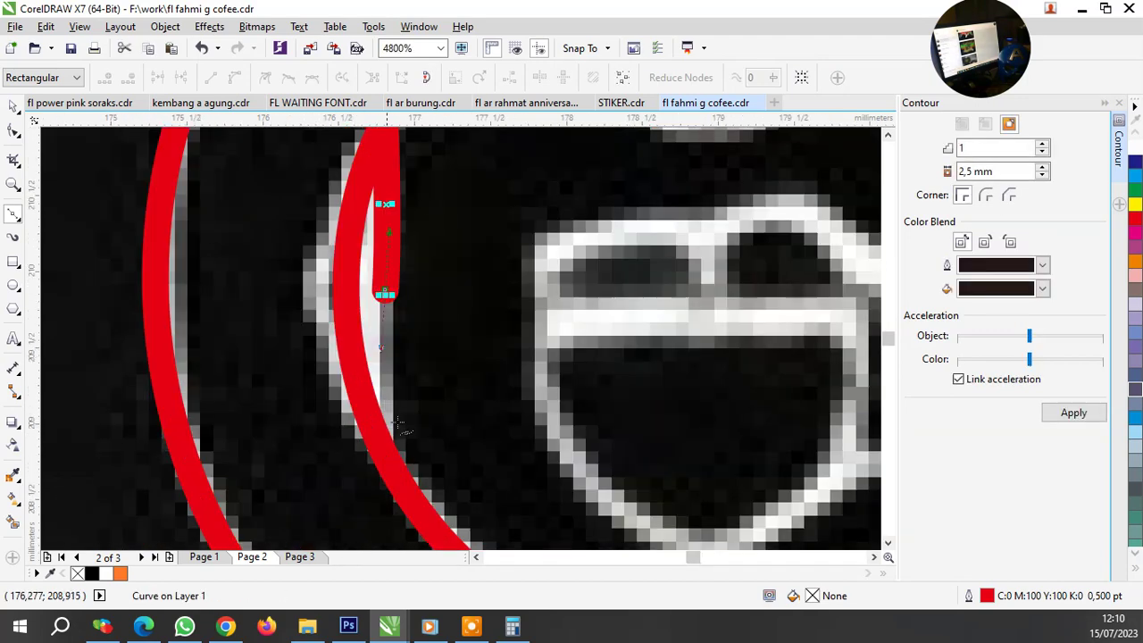
left_click(384, 271)
left_click(384, 431)
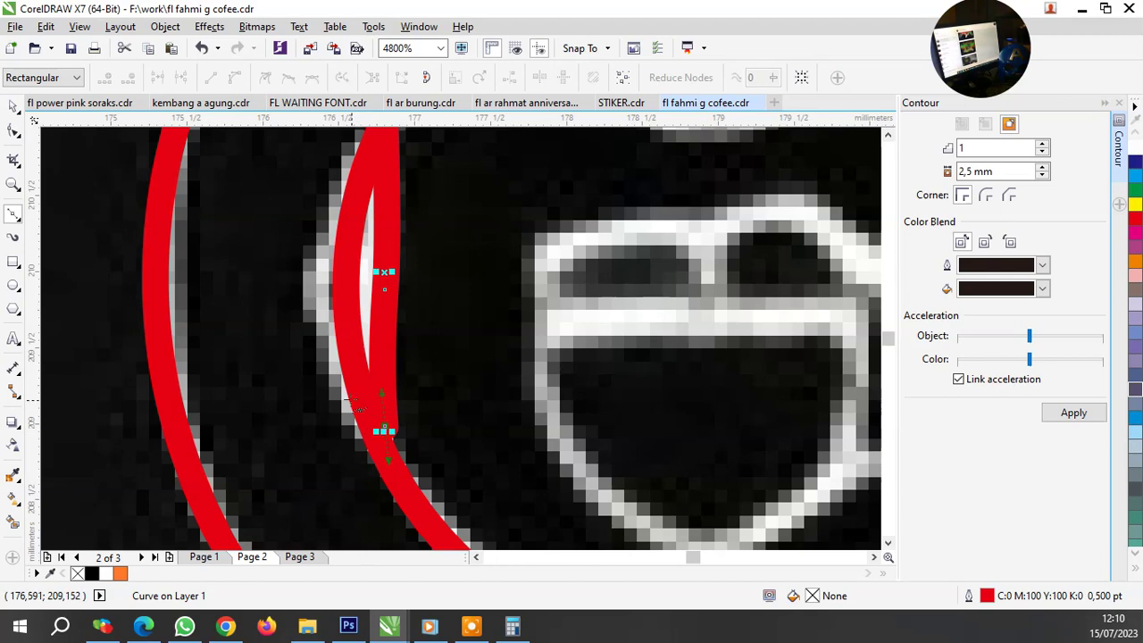
left_click(336, 398)
left_click(313, 255)
scroll(399, 282, "down", 1)
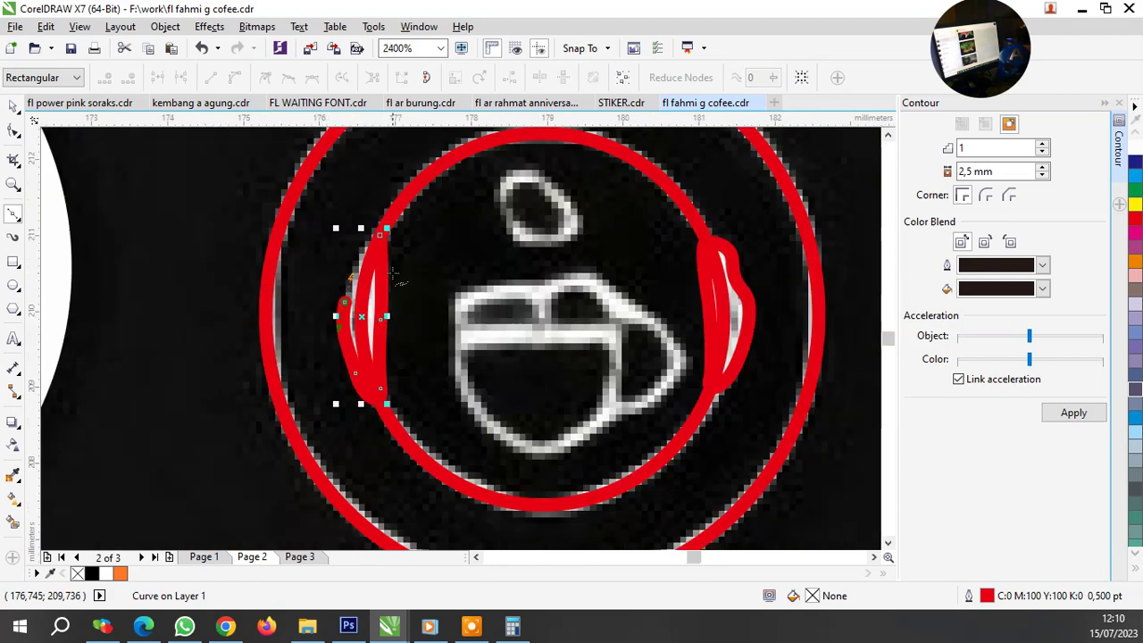
scroll(389, 259, "up", 1)
scroll(383, 232, "up", 1)
left_click(371, 247)
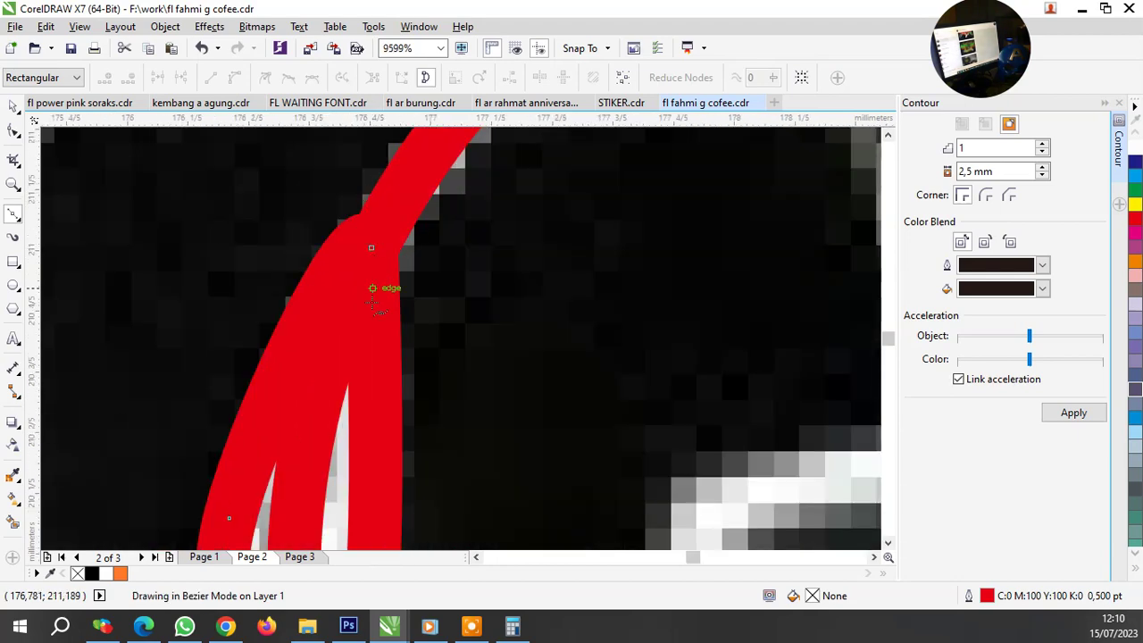
scroll(375, 304, "down", 3)
scroll(466, 313, "up", 2)
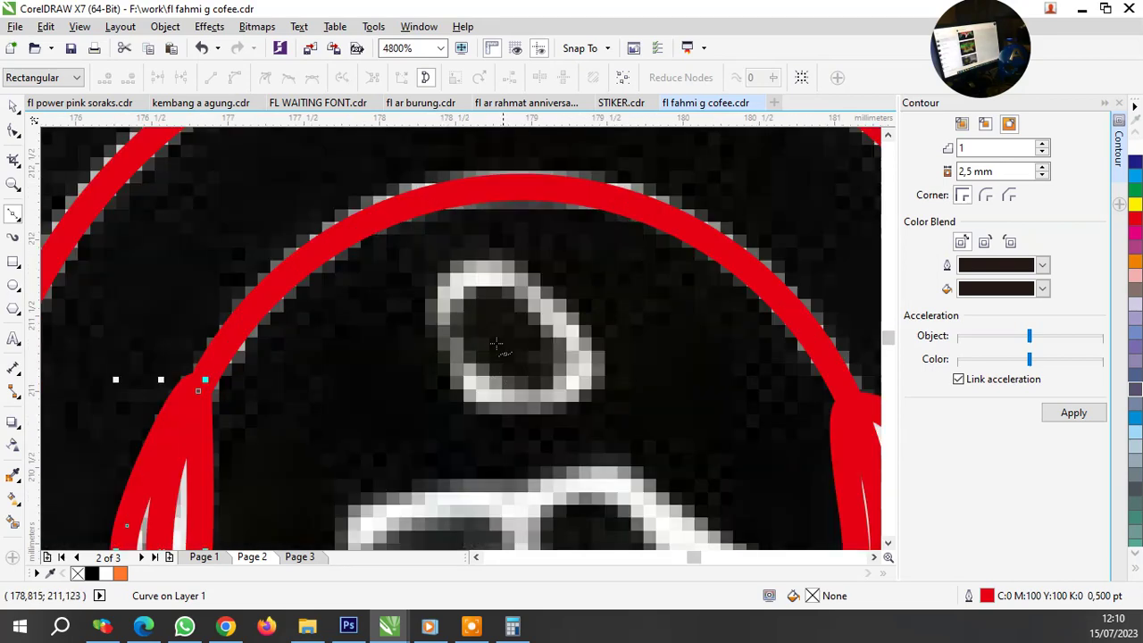
Outline the small oval above the cup with a closed curved Bezier loop.
scroll(496, 346, "down", 2)
scroll(479, 346, "up", 2)
scroll(425, 300, "up", 1)
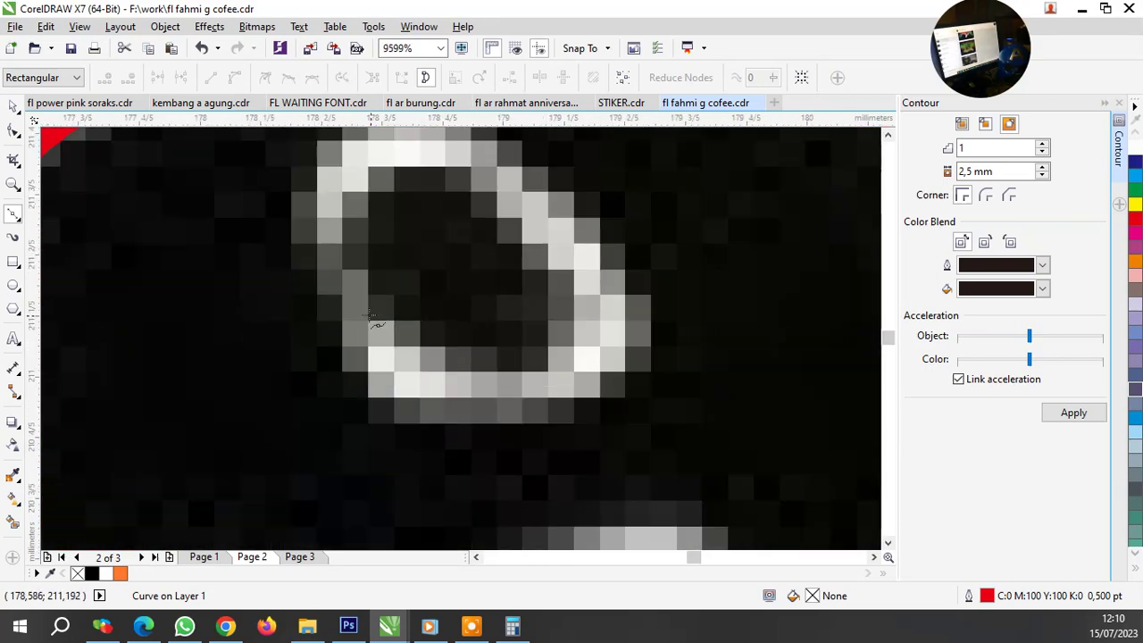
left_click(358, 306)
left_click_drag(504, 401, 616, 404)
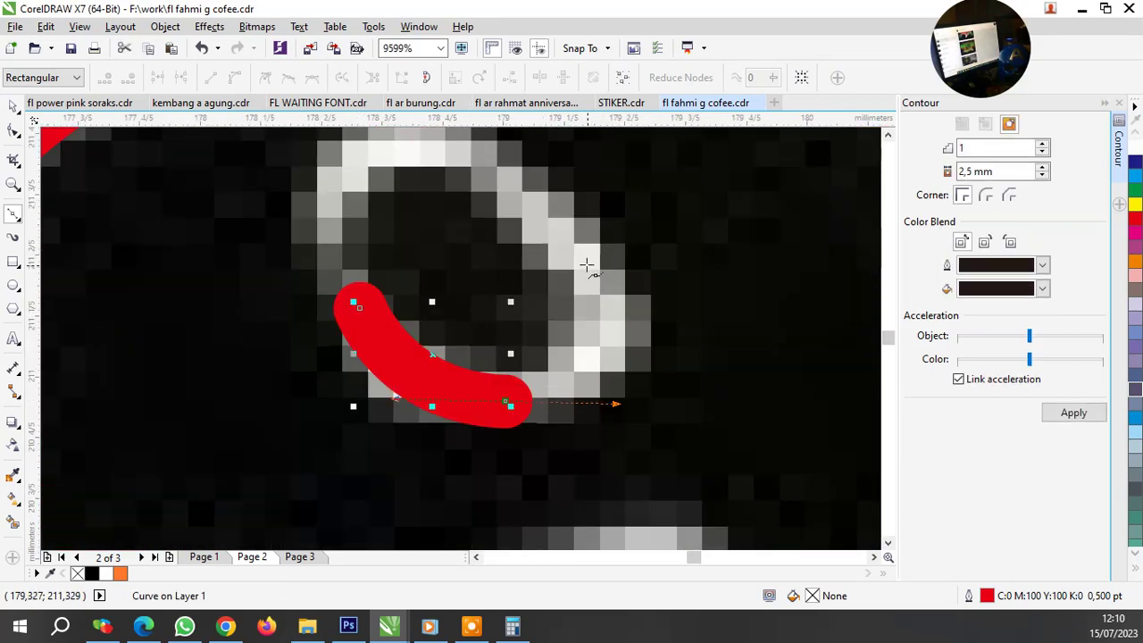
left_click(636, 308)
scroll(502, 289, "up", 1)
scroll(500, 285, "down", 1)
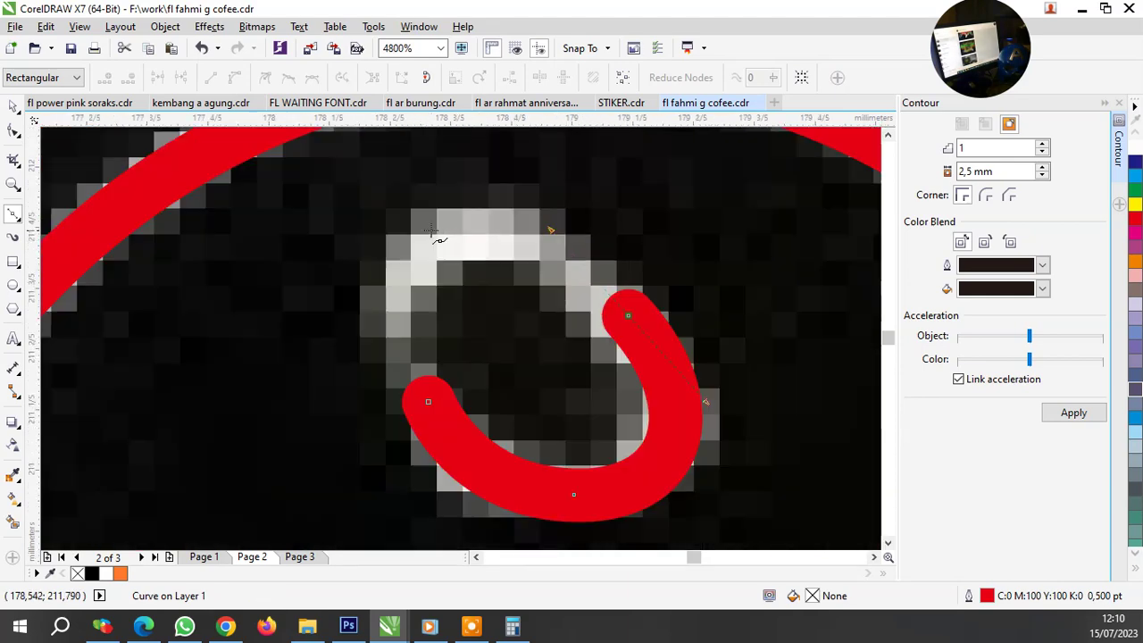
scroll(500, 286, "up", 2)
left_click_drag(458, 234, 532, 199)
scroll(499, 337, "down", 1)
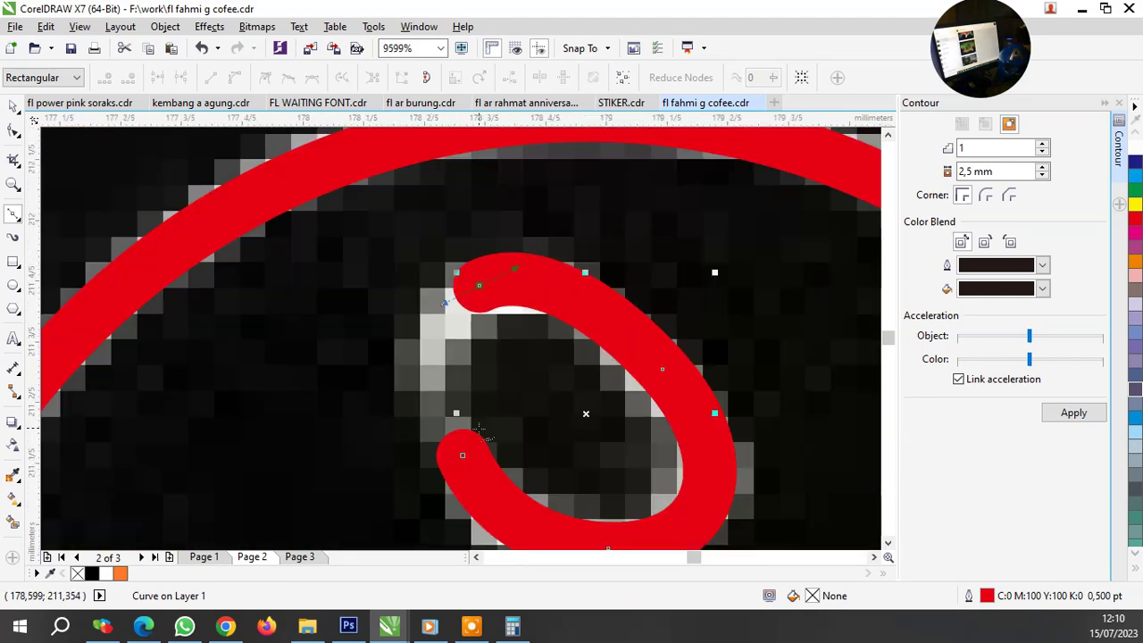
left_click_drag(479, 285, 518, 358)
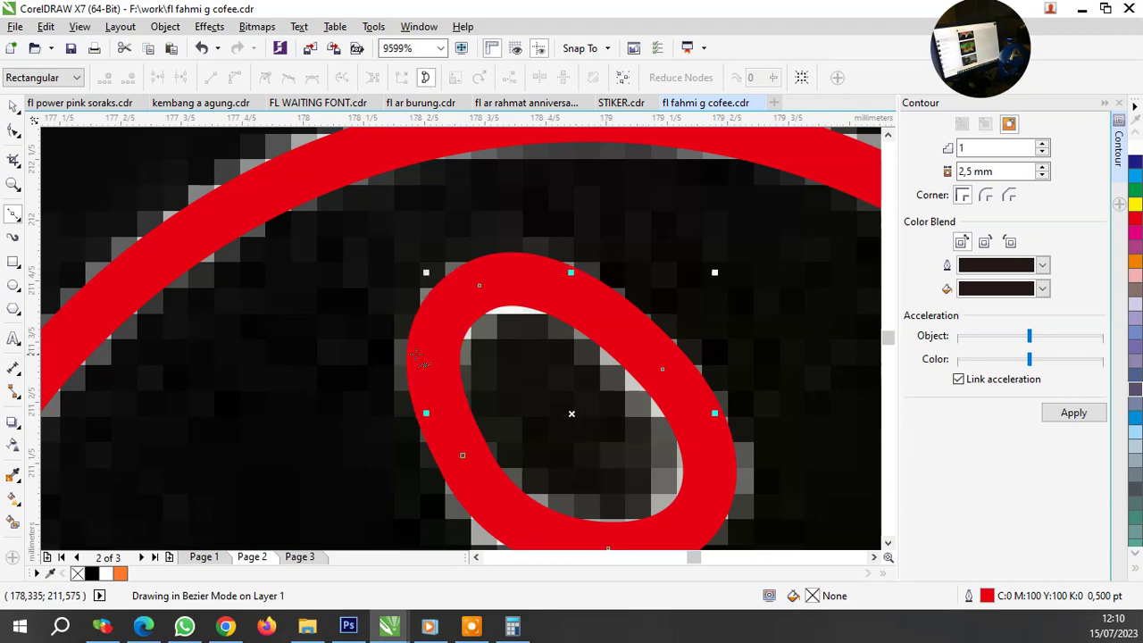
scroll(522, 361, "down", 2)
scroll(522, 362, "down", 1)
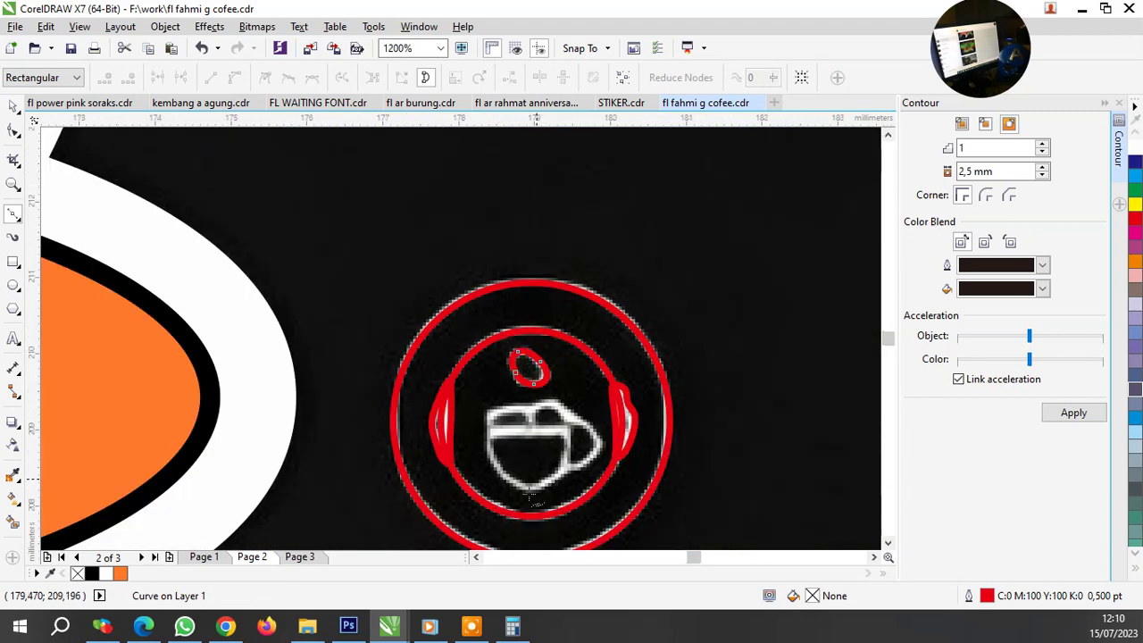
scroll(625, 460, "up", 2)
Trace the cup body as a closed curve from its right side around to the rim.
left_click(673, 284)
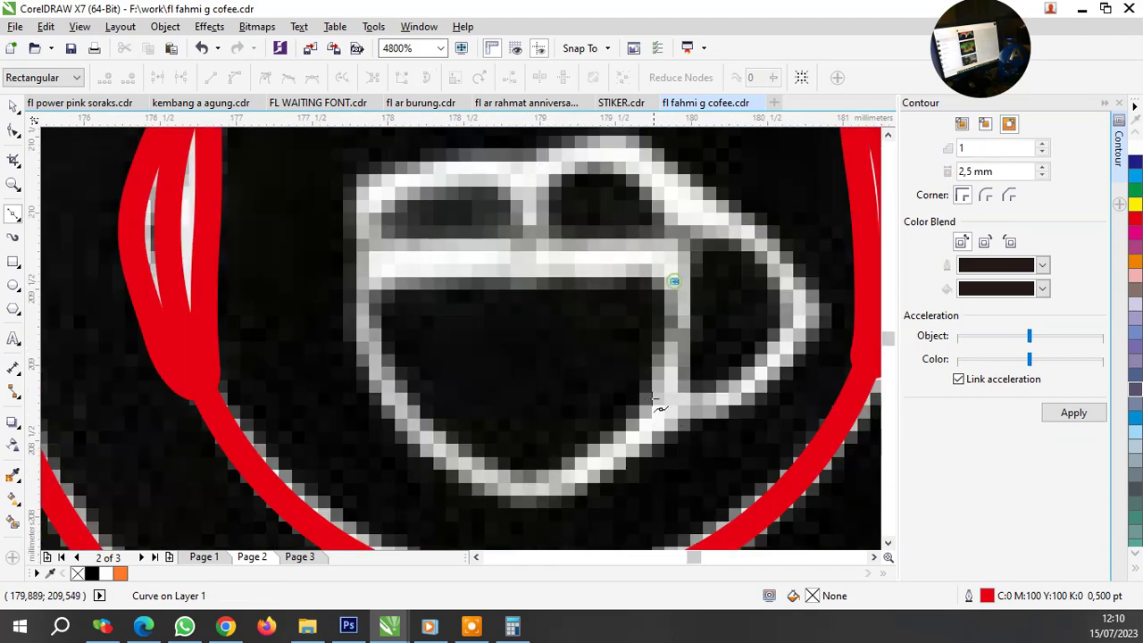
left_click_drag(645, 431, 617, 461)
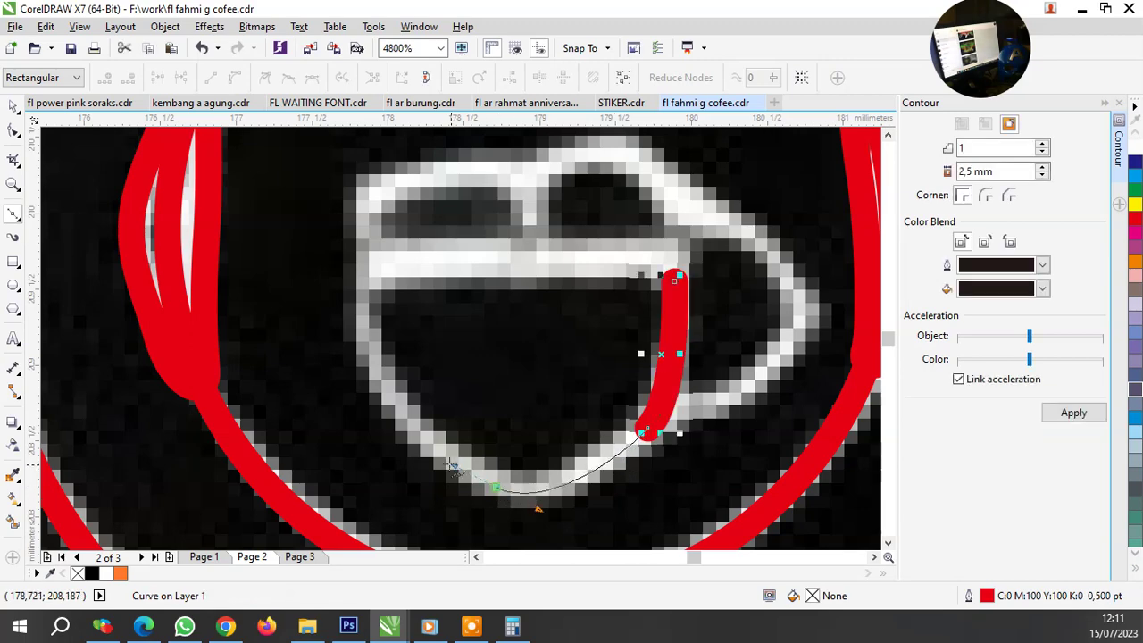
left_click(496, 487)
key("space")
left_click_drag(360, 299, 645, 268)
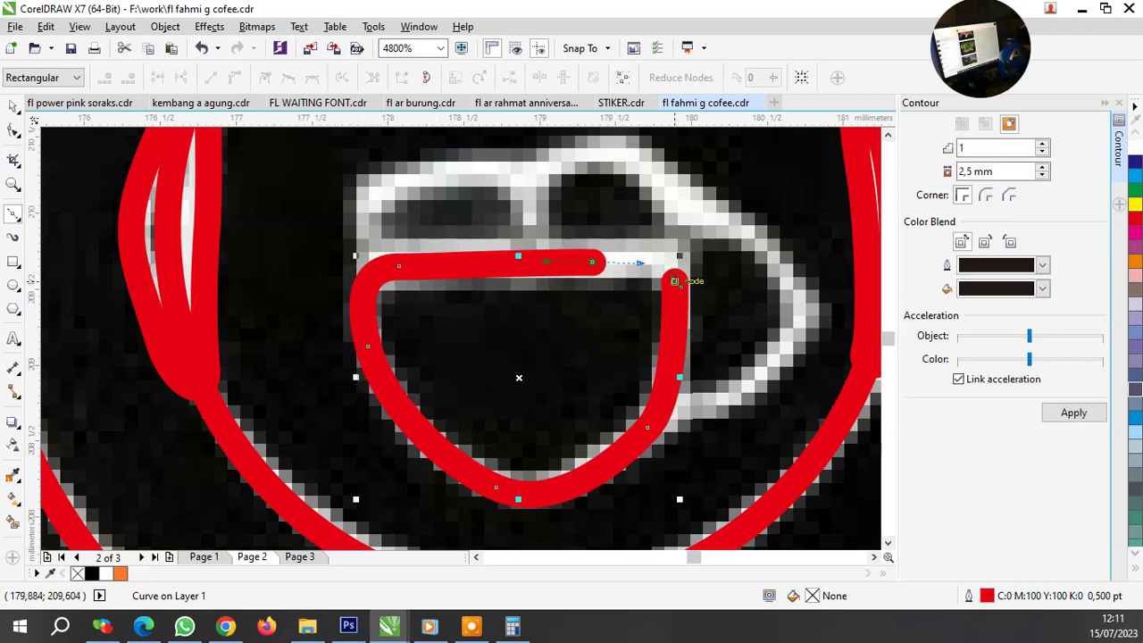
left_click(674, 282)
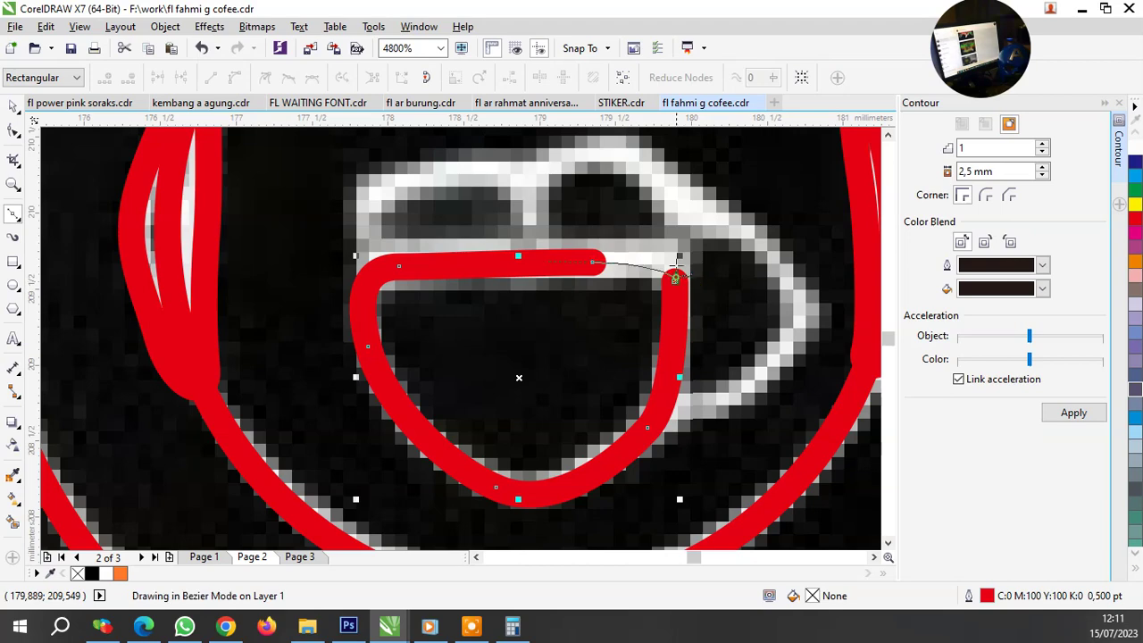
Trace the cup handle as a closed loop.
left_click(658, 416)
left_click(766, 368)
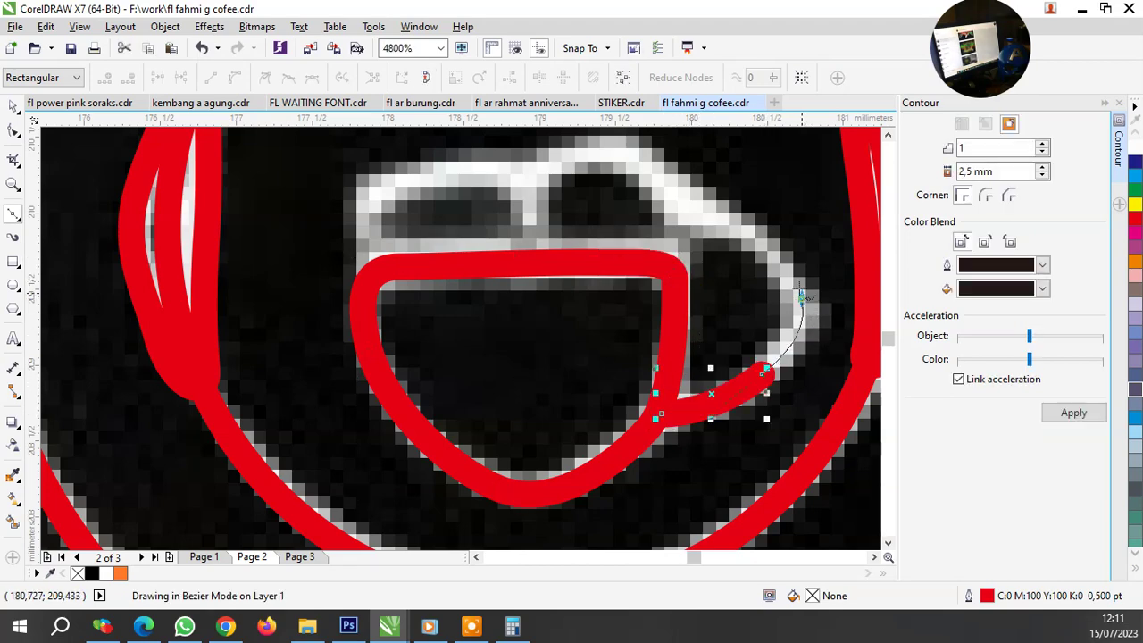
left_click(815, 314)
left_click(712, 215)
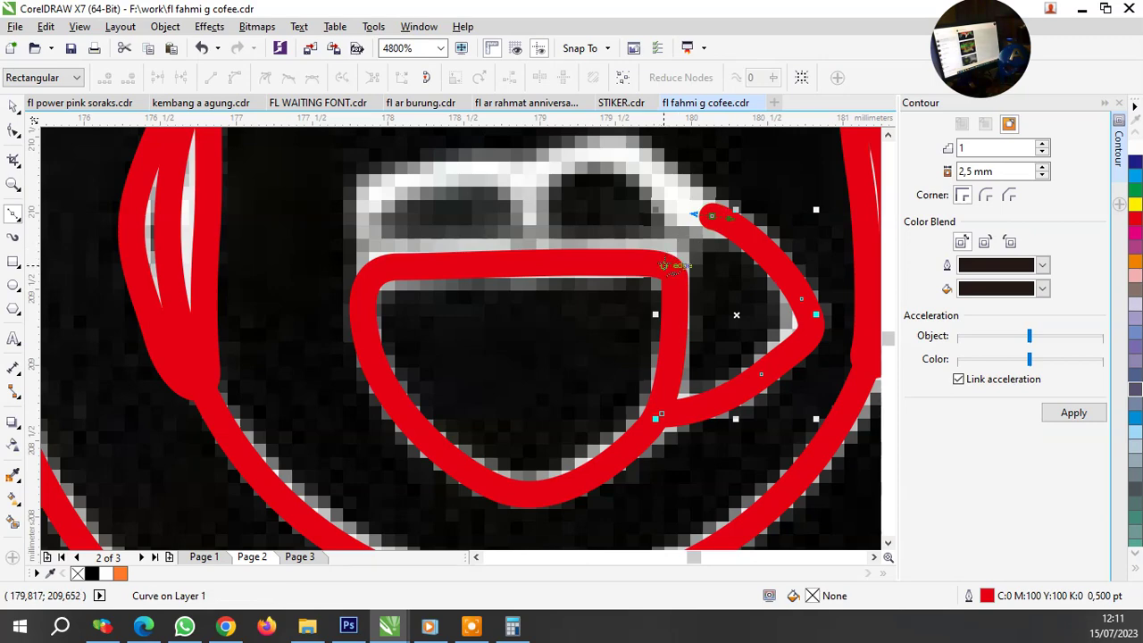
left_click(664, 265)
key("space")
scroll(595, 256, "down", 1)
scroll(545, 298, "up", 1)
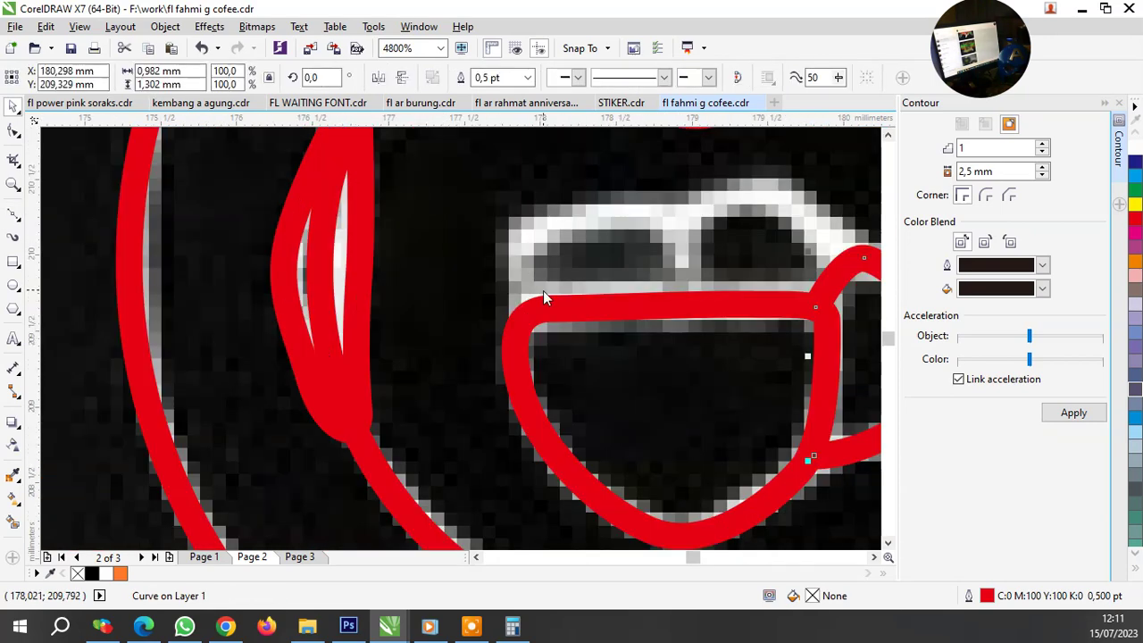
Draw the arched lid curve across the top of the cup.
key("space")
left_click(534, 309)
left_click_drag(550, 220, 607, 192)
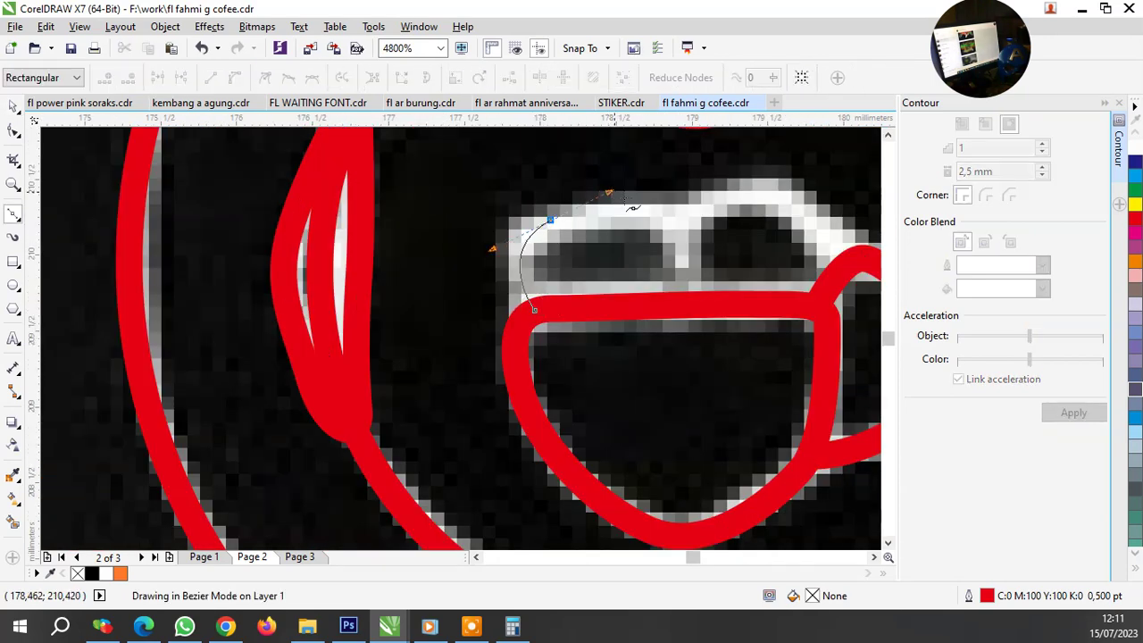
left_click_drag(695, 295, 696, 383)
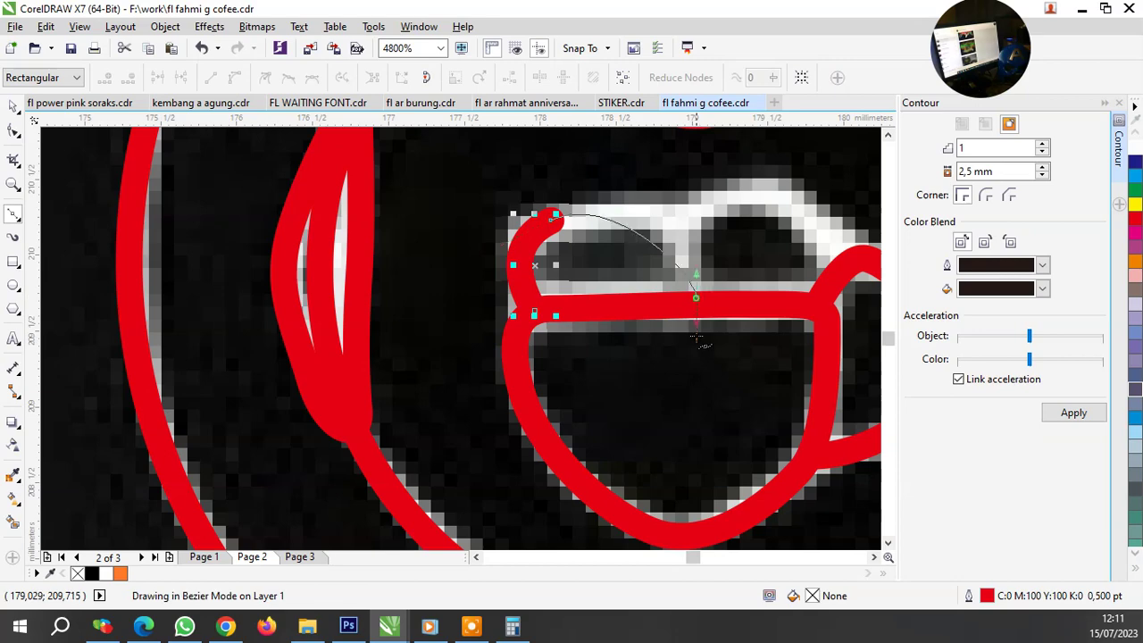
double_click(692, 286)
scroll(754, 223, "up", 1)
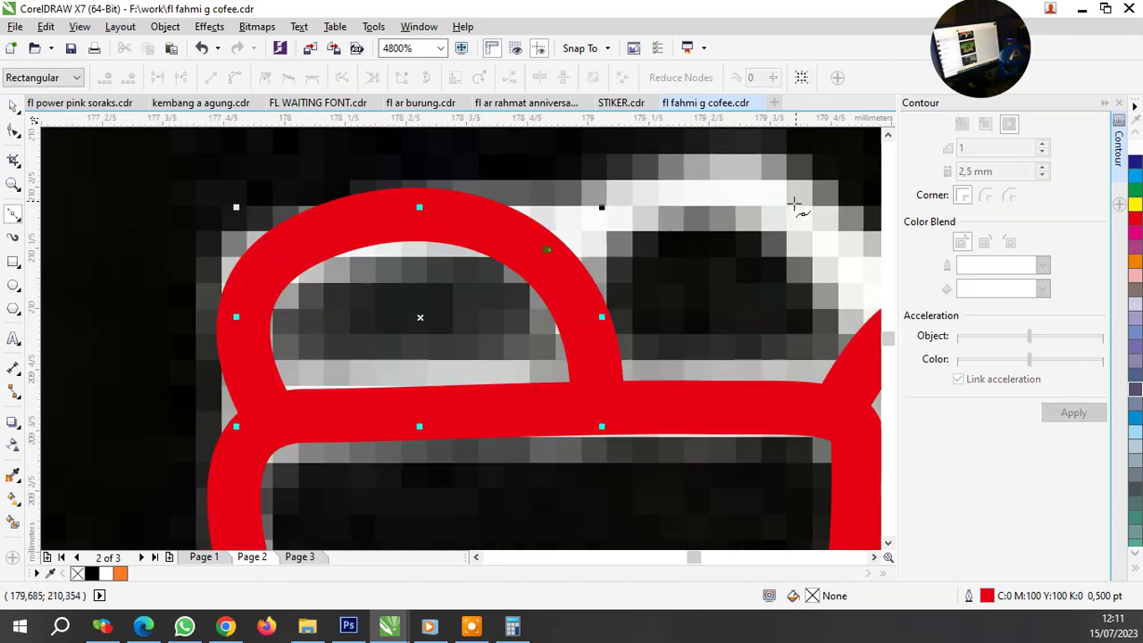
left_click_drag(783, 197, 854, 254)
scroll(721, 252, "down", 1)
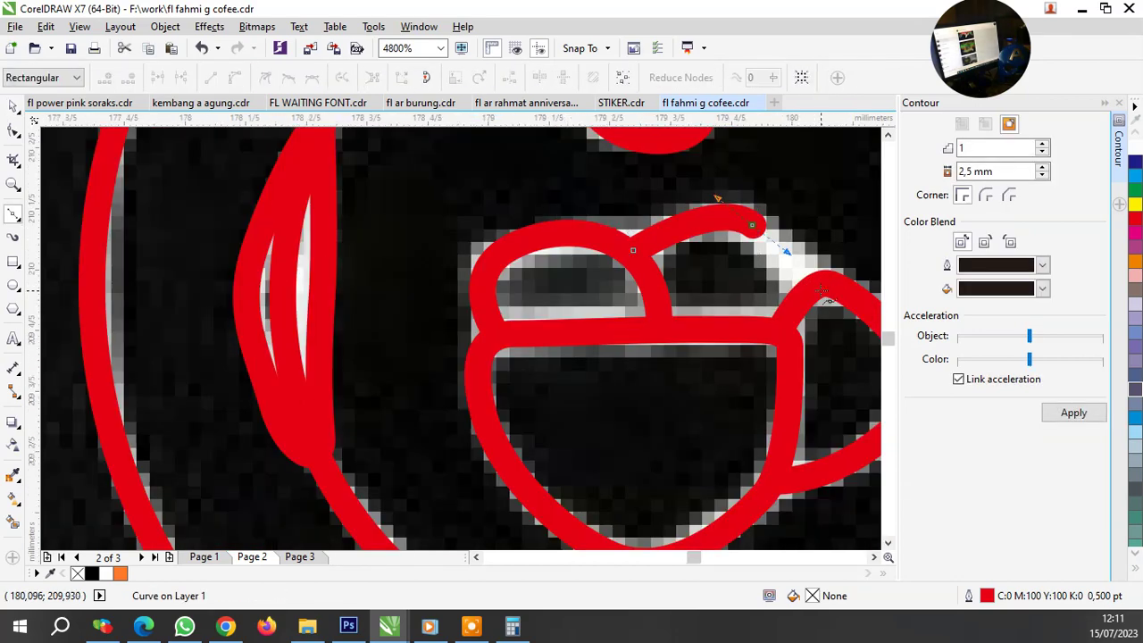
scroll(705, 285, "up", 1)
scroll(701, 277, "down", 2)
key("space")
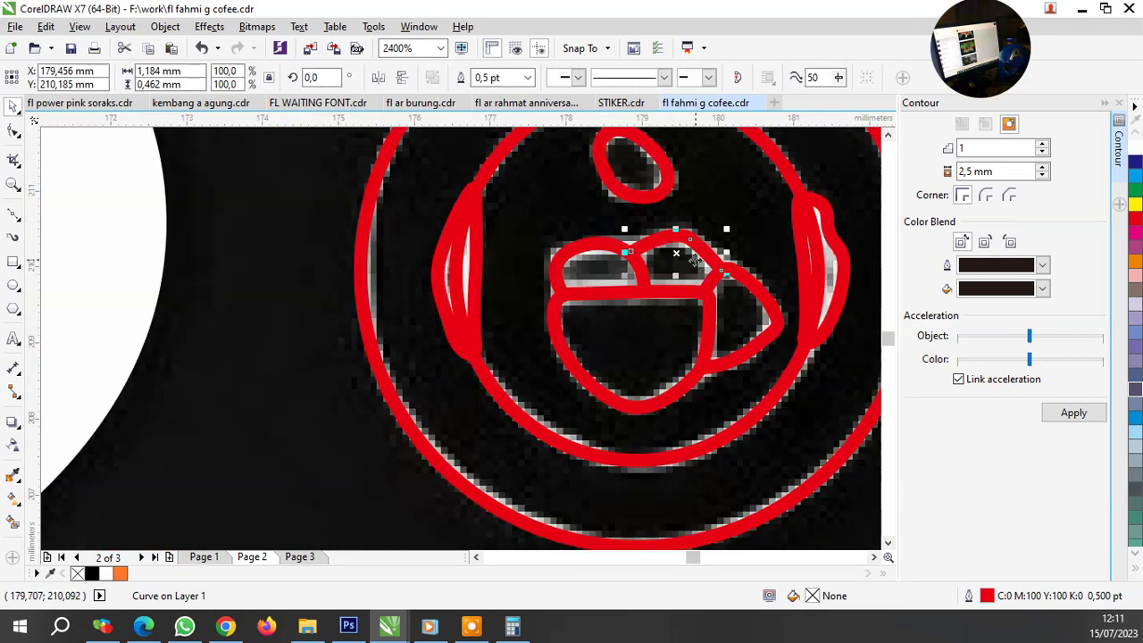
scroll(607, 268, "down", 2)
scroll(607, 276, "up", 2)
scroll(604, 280, "up", 1)
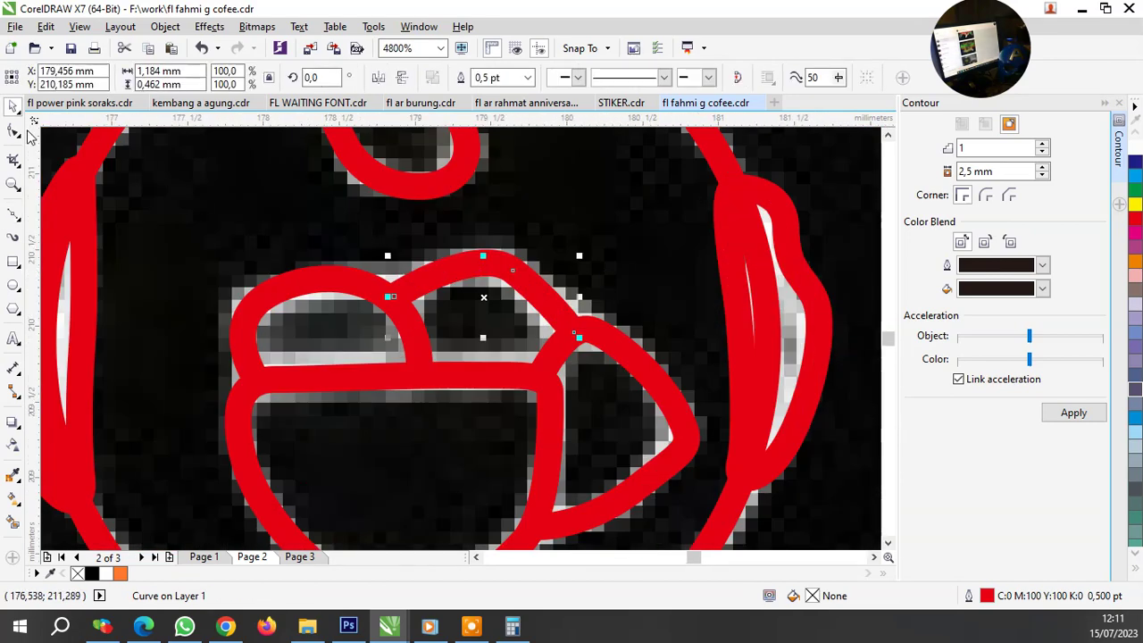
Delete the lid curve's top middle node with the Shape tool.
left_click(14, 130)
left_click_drag(441, 225, 538, 306)
key("Delete")
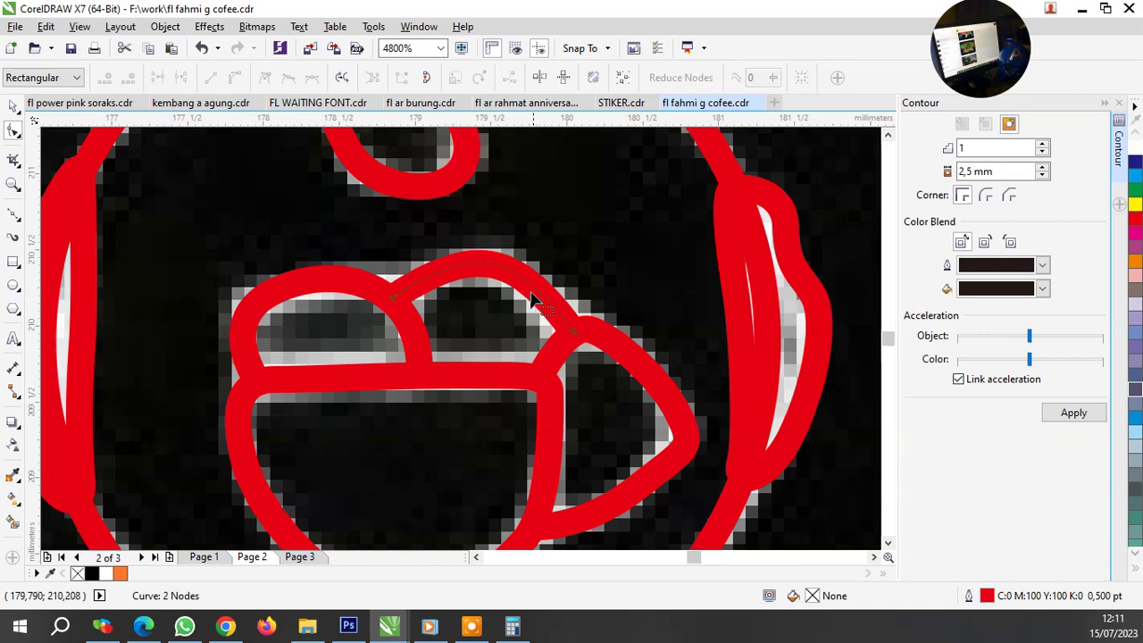
scroll(532, 298, "down", 1)
scroll(527, 287, "down", 1)
key("space")
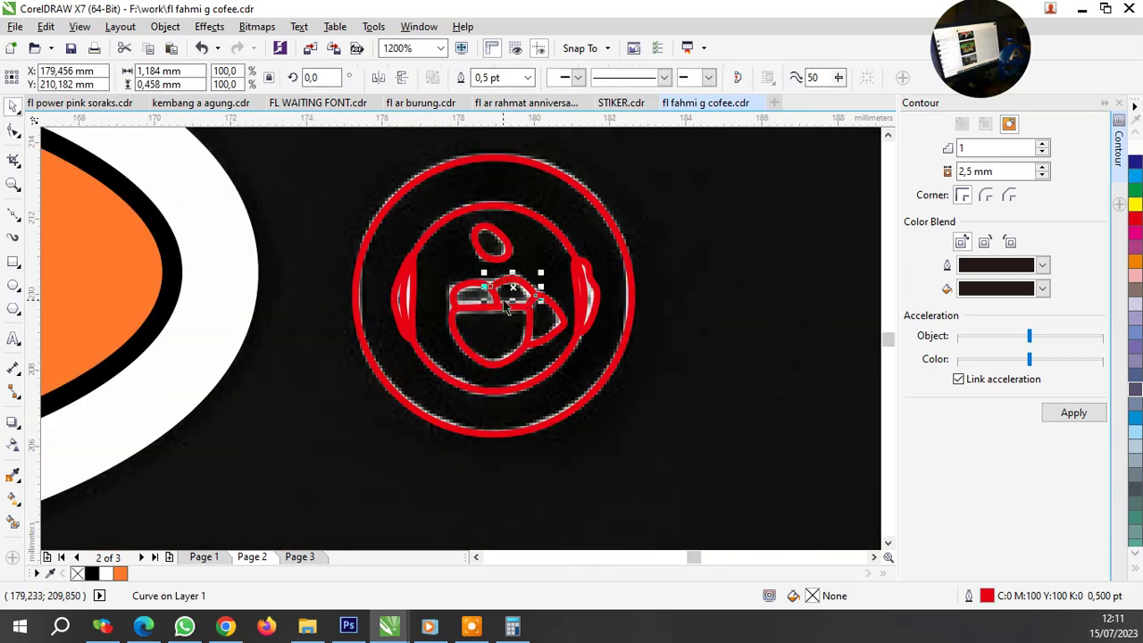
scroll(505, 308, "up", 1)
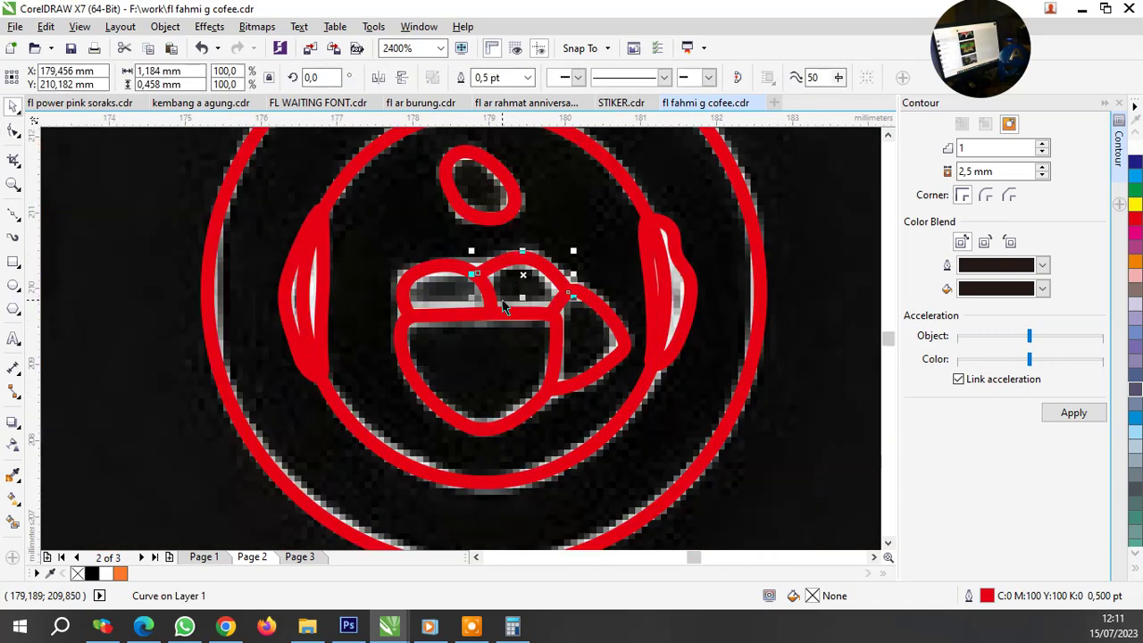
Set the lid curve's outline width to 0.75 pt.
left_click(528, 77)
key("Escape")
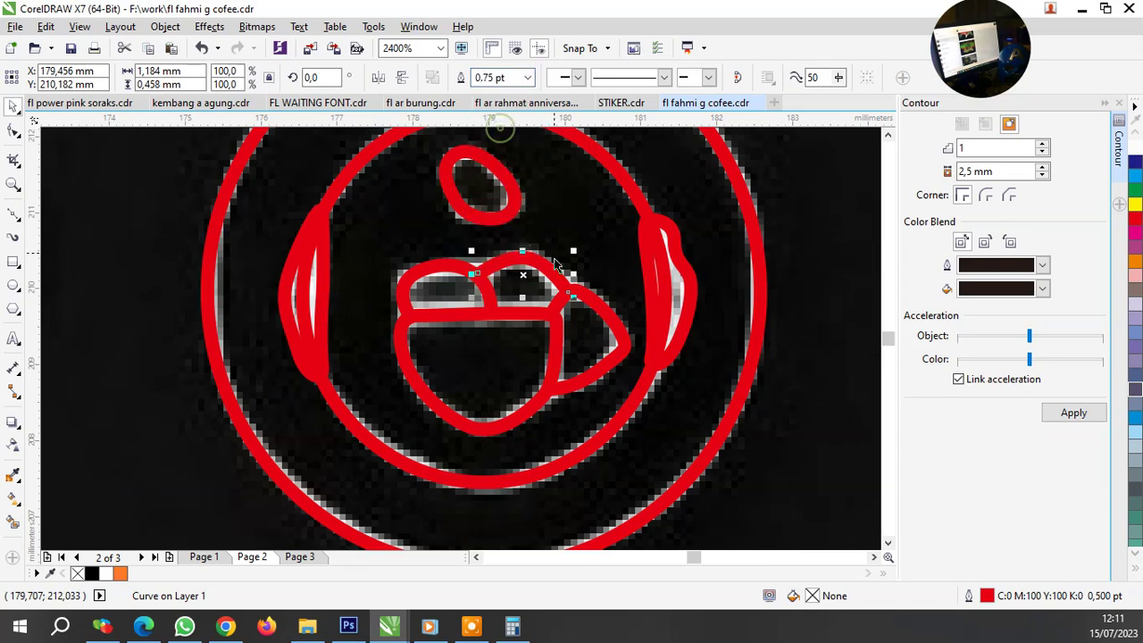
scroll(517, 277, "up", 1)
left_click(527, 77)
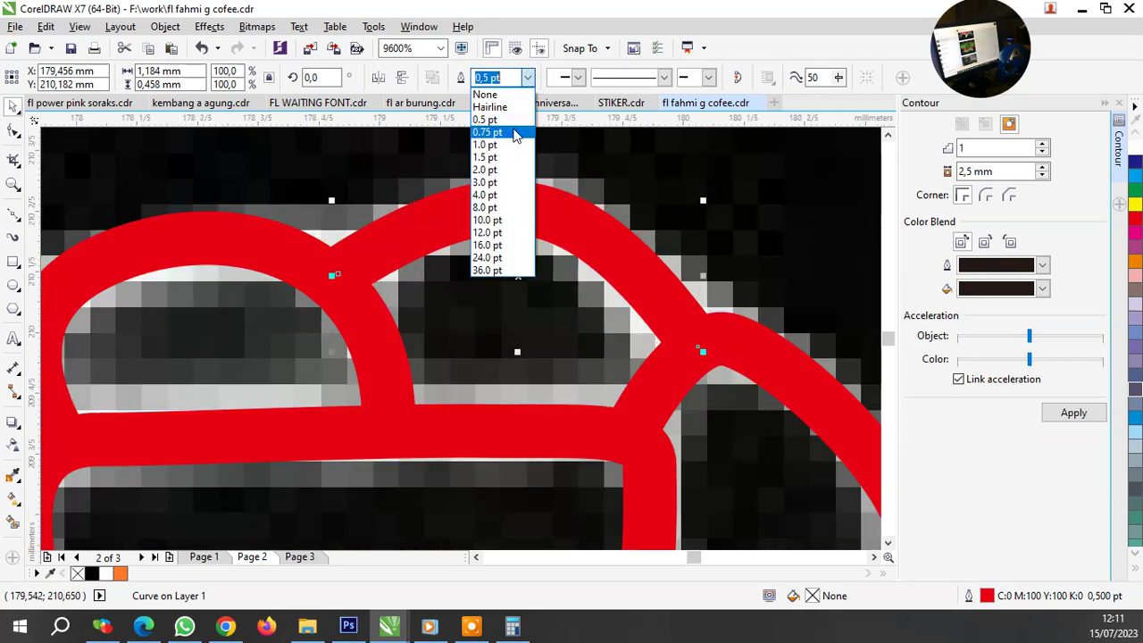
left_click(500, 134)
scroll(421, 232, "down", 1)
Nudge the handle node where it meets the lid.
left_click(391, 225)
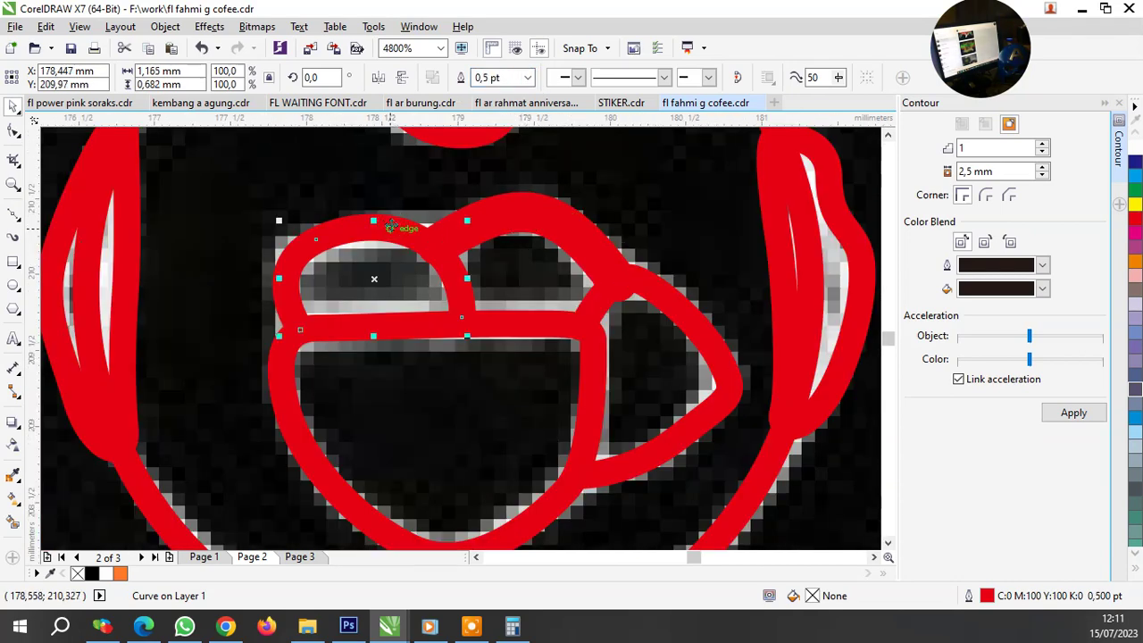
left_click(275, 383)
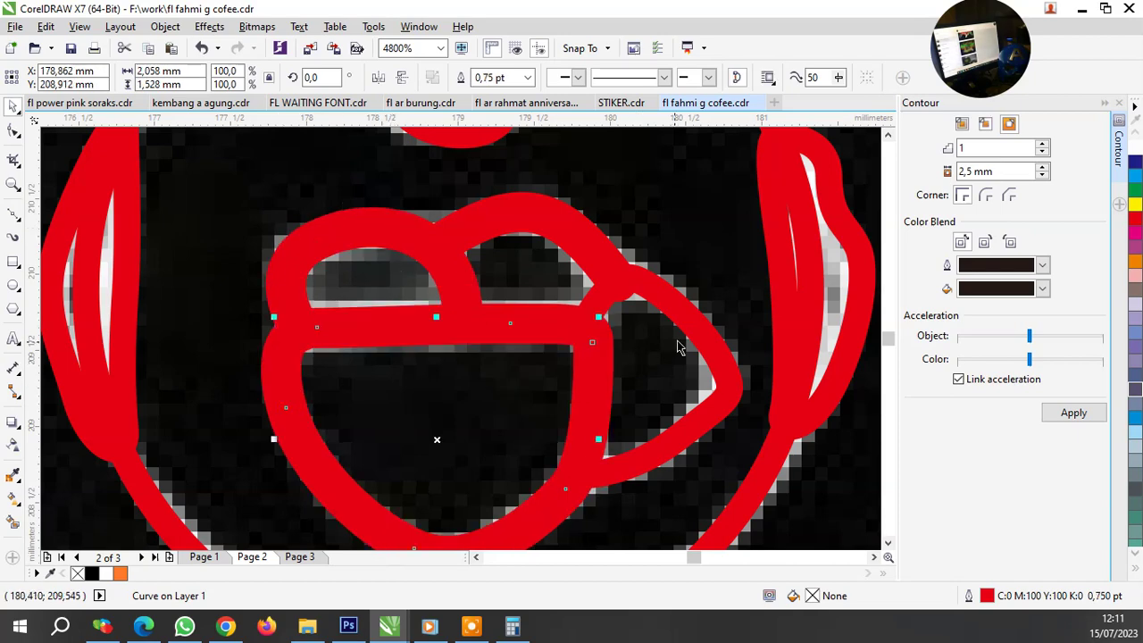
left_click(683, 330)
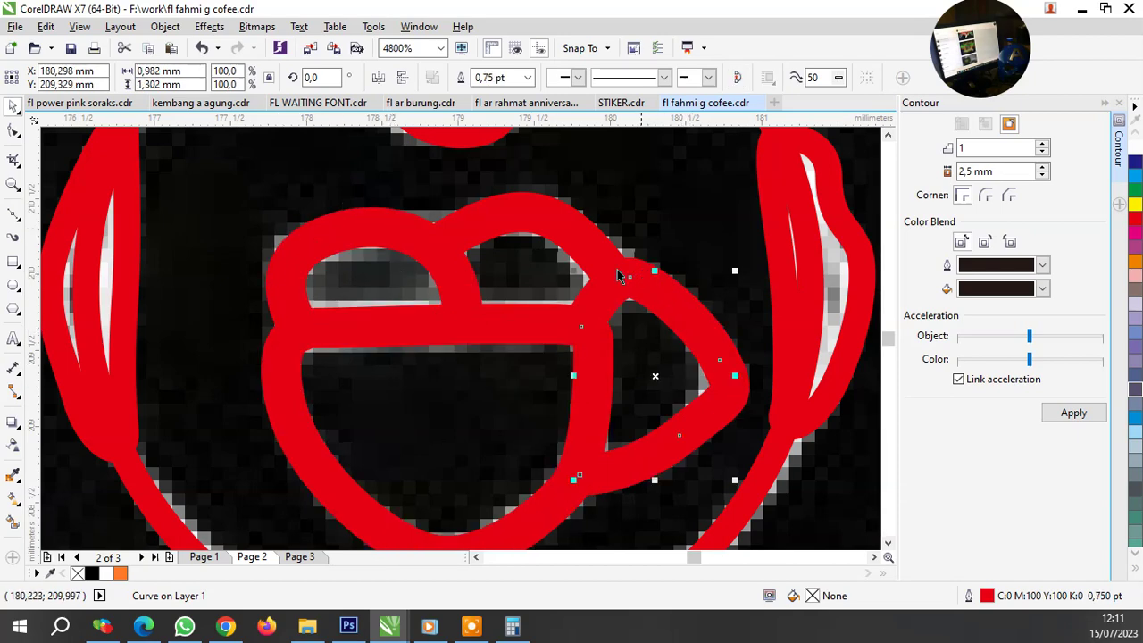
scroll(619, 275, "down", 2)
scroll(448, 279, "up", 2)
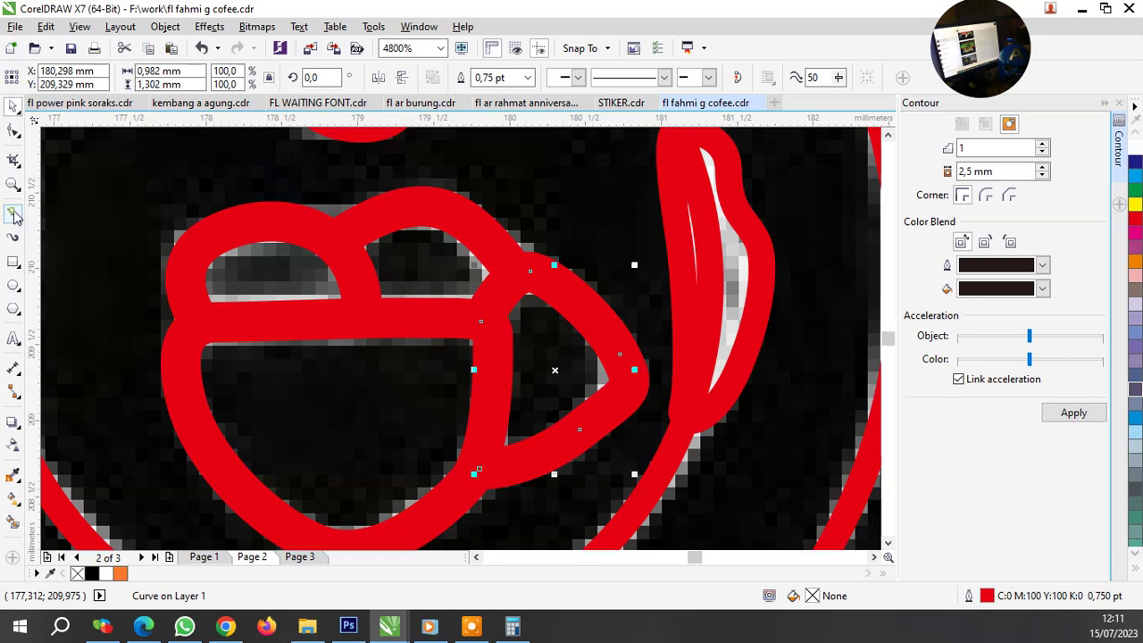
key("F10")
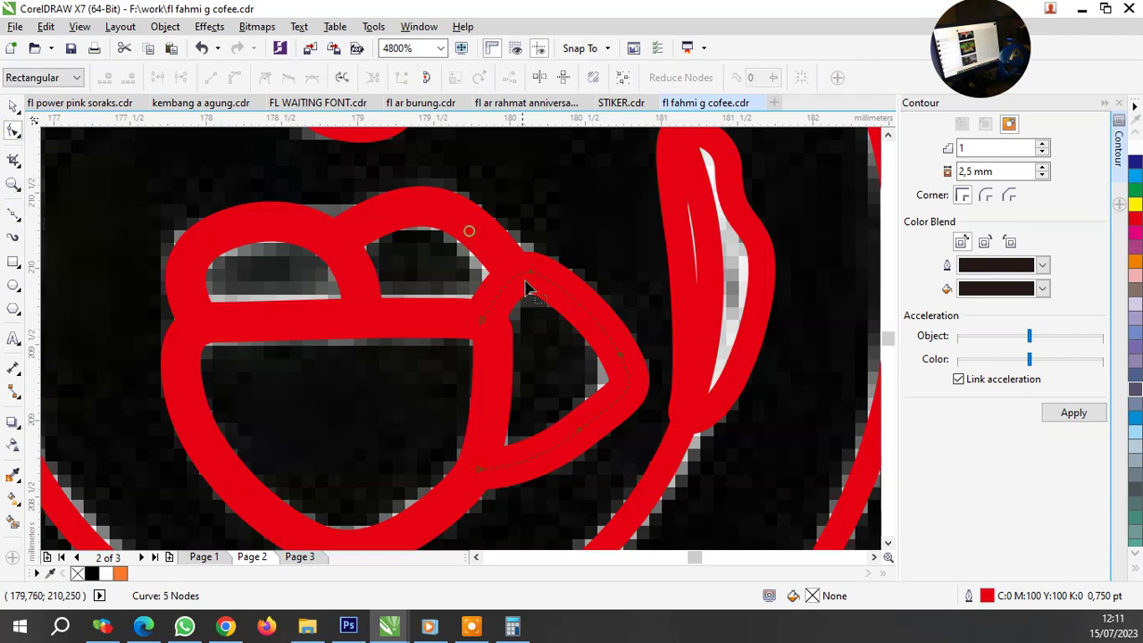
scroll(525, 287, "up", 2)
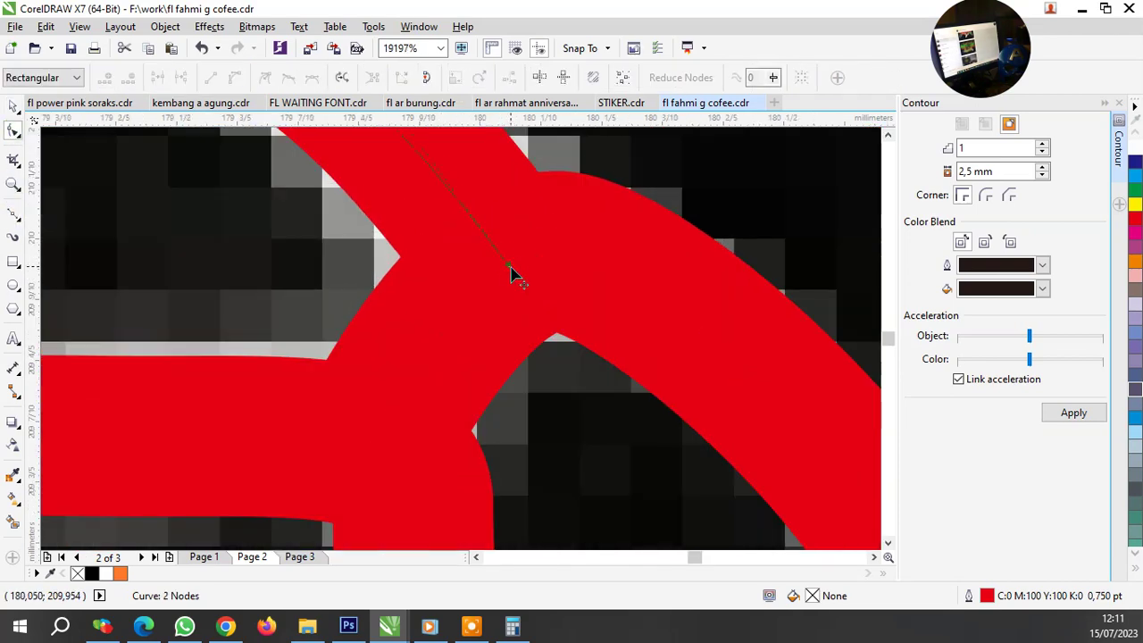
left_click_drag(512, 273, 512, 256)
scroll(517, 252, "down", 2)
key("space")
scroll(625, 335, "down", 2)
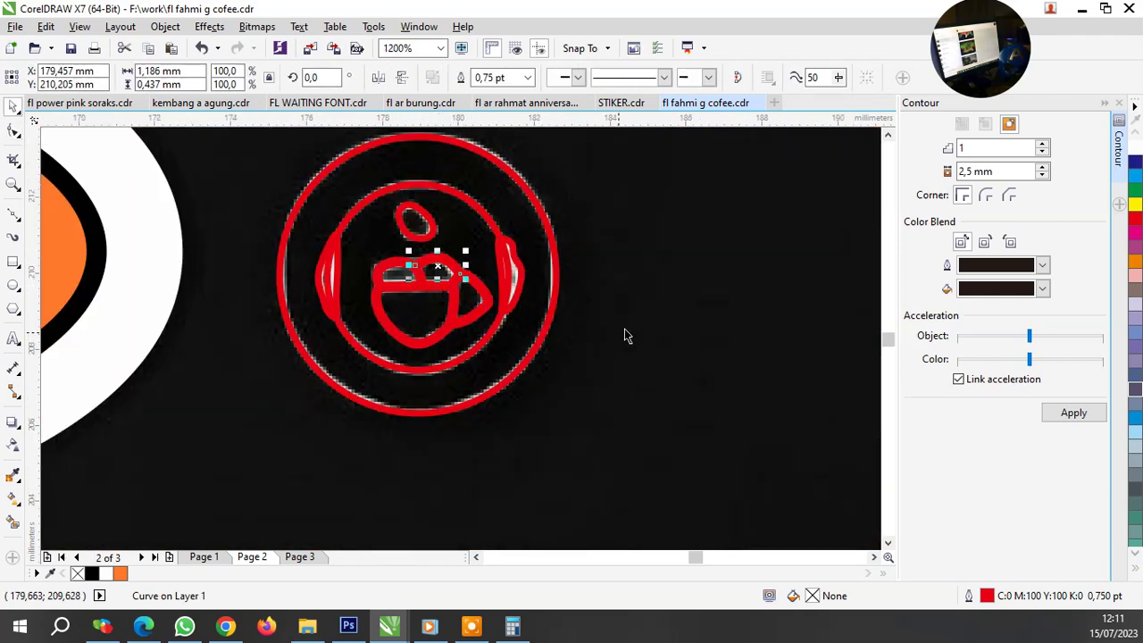
Select the two nodes at the handle's outer tip, then box-select the logo's inner shapes.
left_click(636, 324)
scroll(470, 315, "up", 2)
left_click(504, 297)
scroll(496, 312, "up", 1)
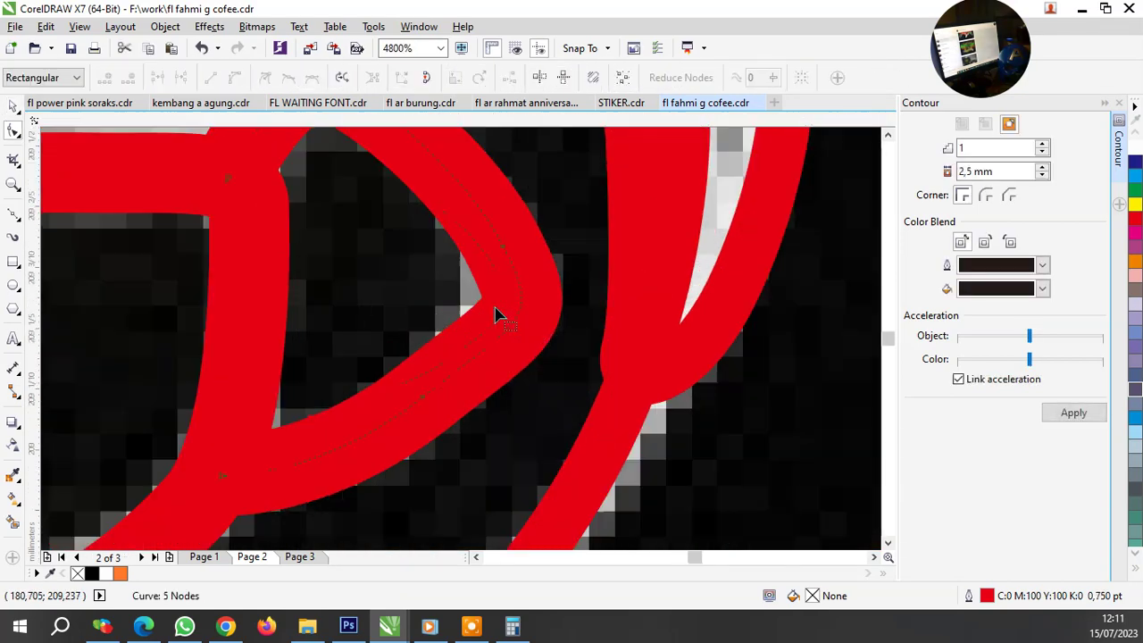
scroll(489, 326, "up", 1)
scroll(484, 337, "down", 1)
mouse_move(603, 338)
left_mouse_down()
mouse_move(564, 335)
mouse_move(526, 294)
left_mouse_up()
scroll(525, 294, "down", 2)
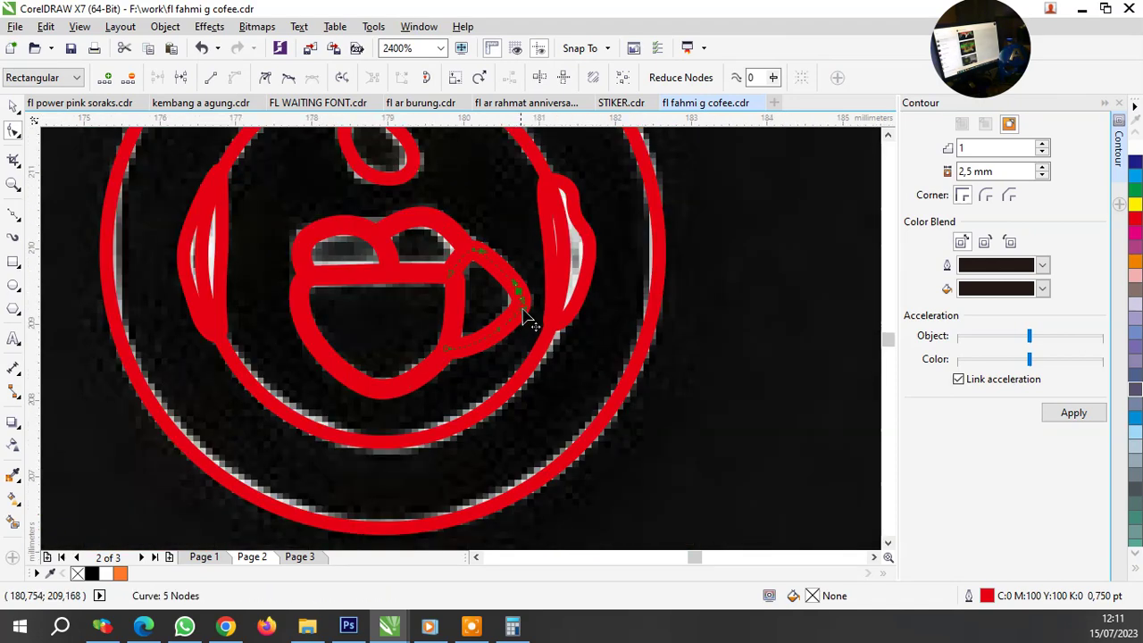
key("space")
key("Escape")
scroll(663, 412, "down", 1)
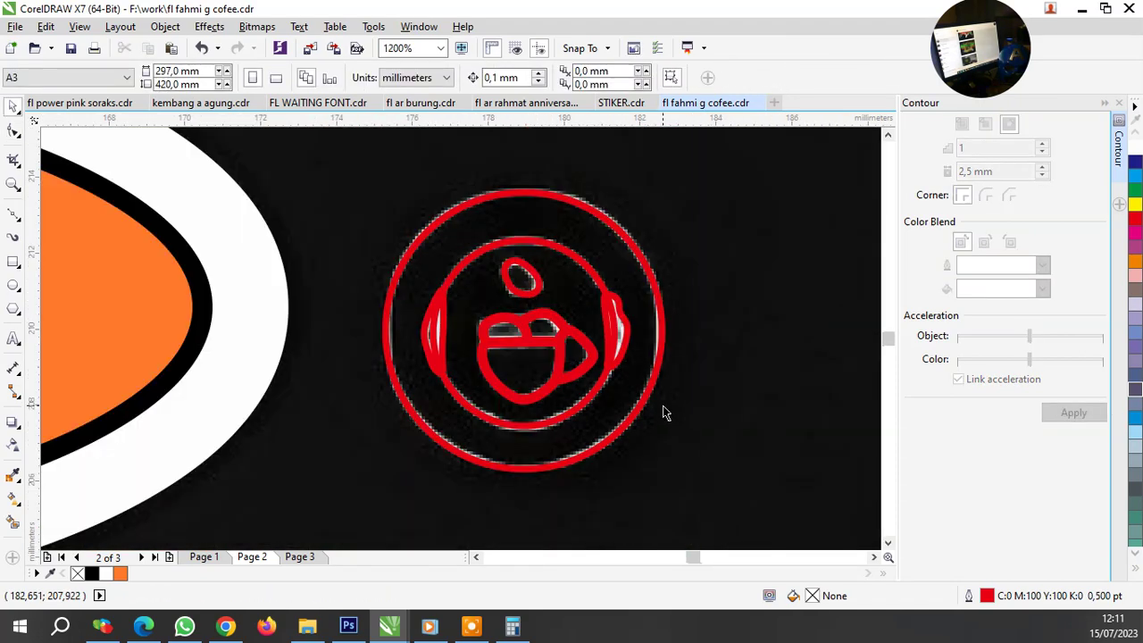
left_click_drag(547, 406, 474, 273)
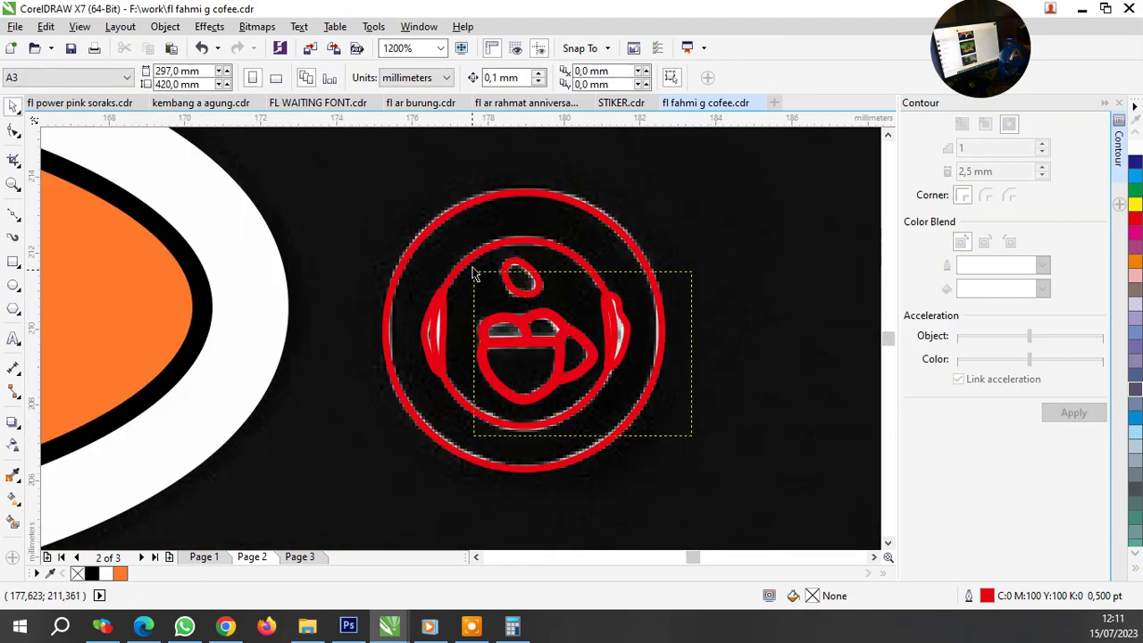
Fill both ear shapes white, remove their red outline, and group them.
left_click(621, 332)
left_click(434, 335, "shift")
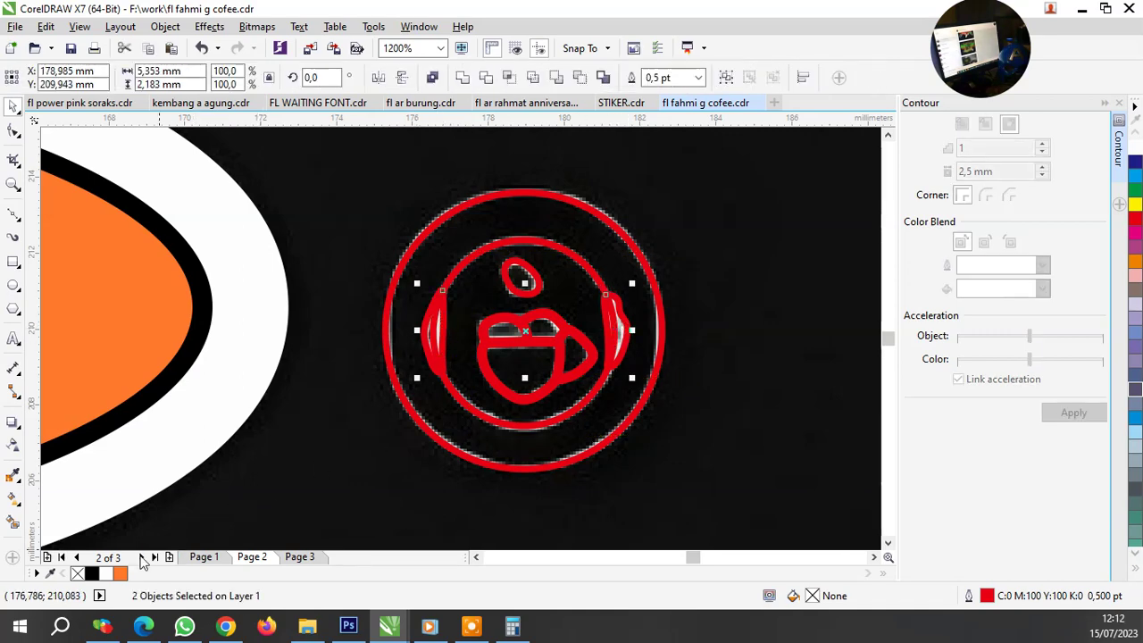
left_click(110, 573)
right_click(77, 574)
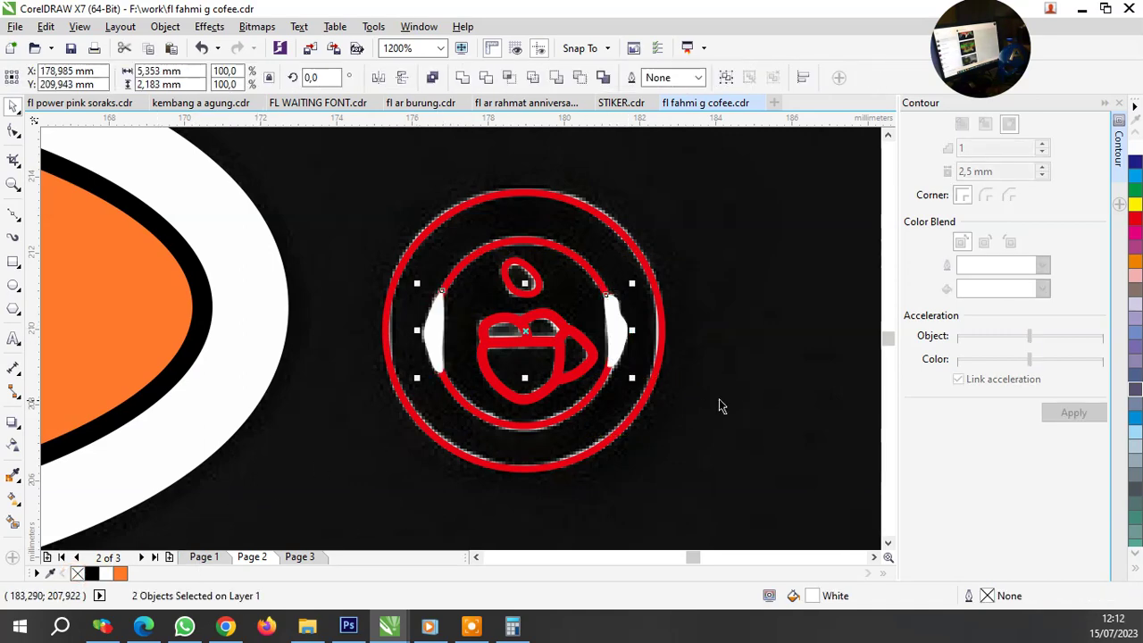
key("ctrl+g")
Make the remaining traced icon pieces white and group all eight pieces into one.
left_click_drag(723, 489, 413, 302)
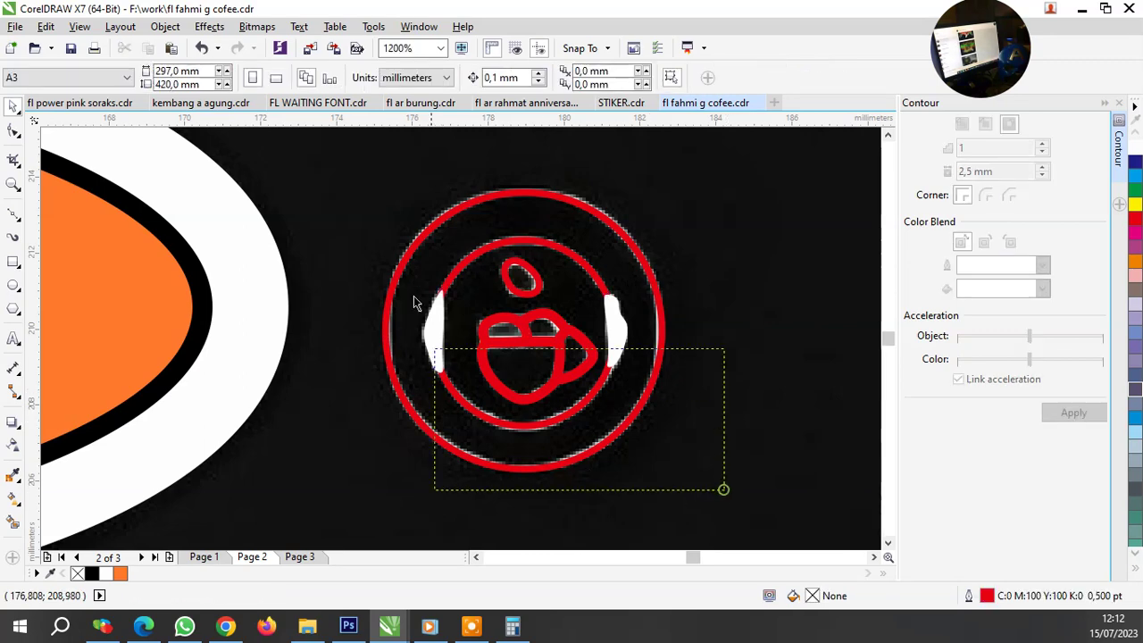
left_click_drag(334, 156, 336, 158)
scroll(637, 331, "up", 2)
scroll(622, 324, "up", 4)
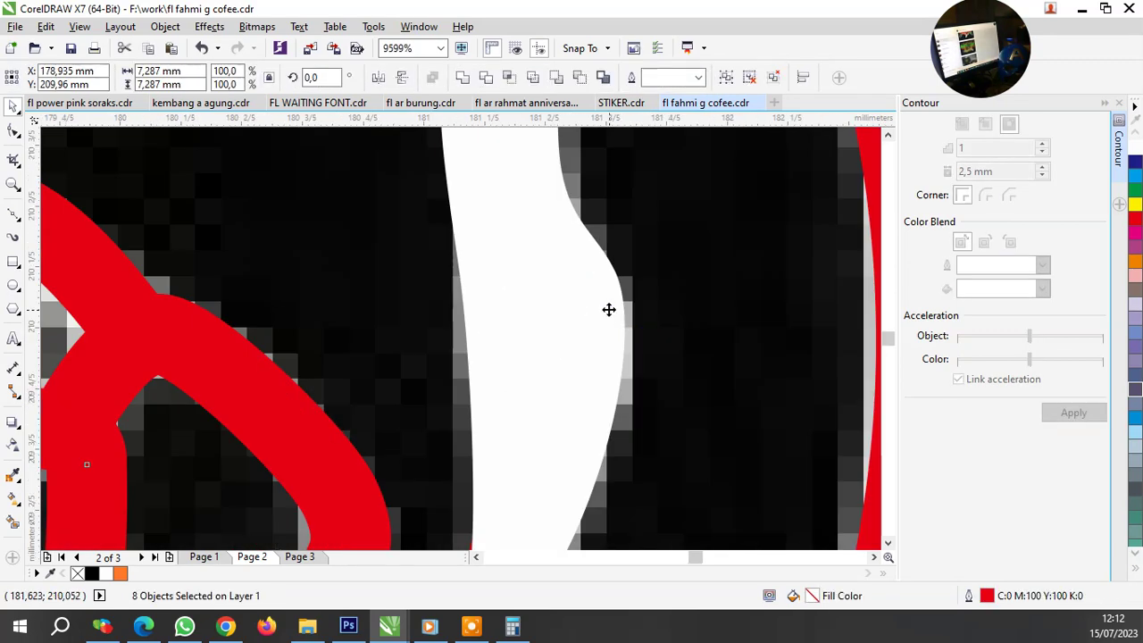
left_click(106, 575)
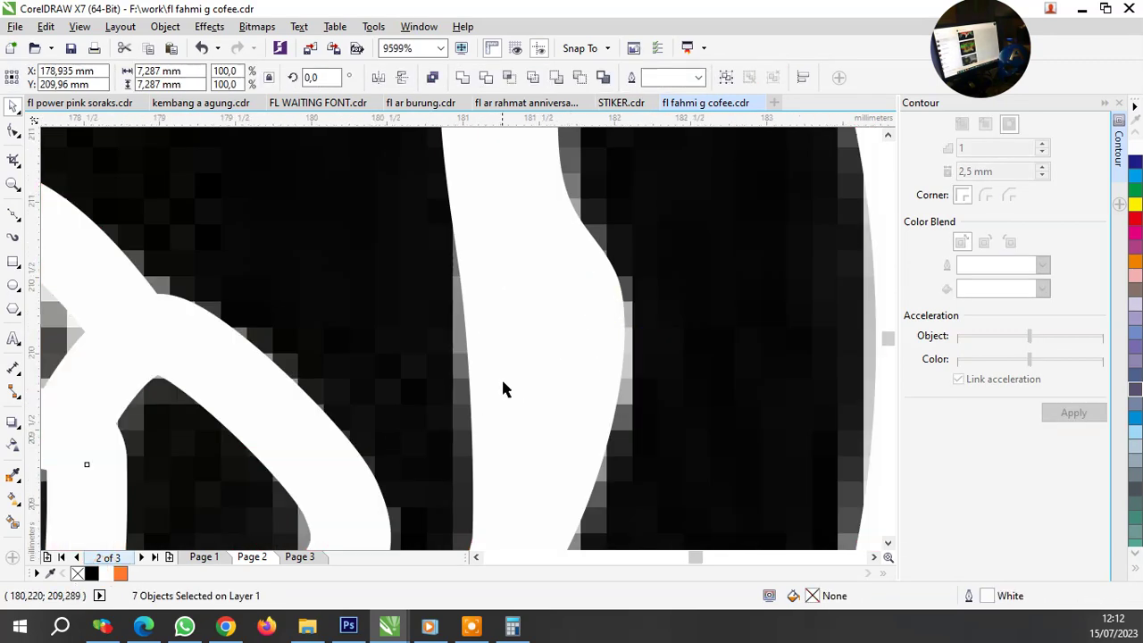
scroll(501, 377, "down", 4)
scroll(502, 378, "down", 4)
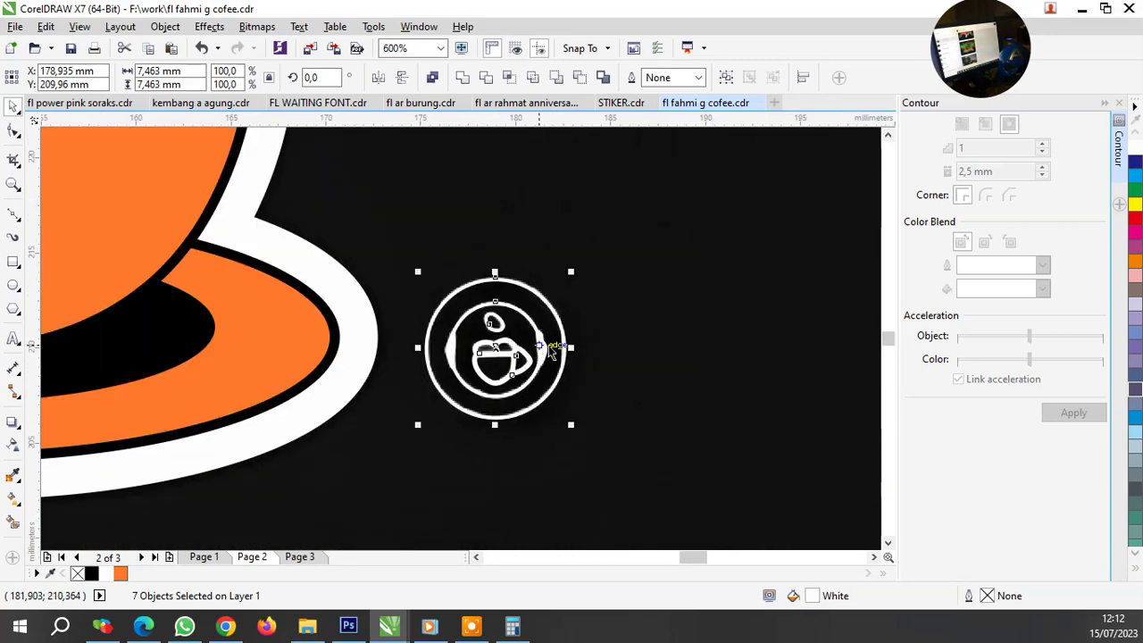
left_click_drag(643, 234, 382, 490)
key("ctrl+g")
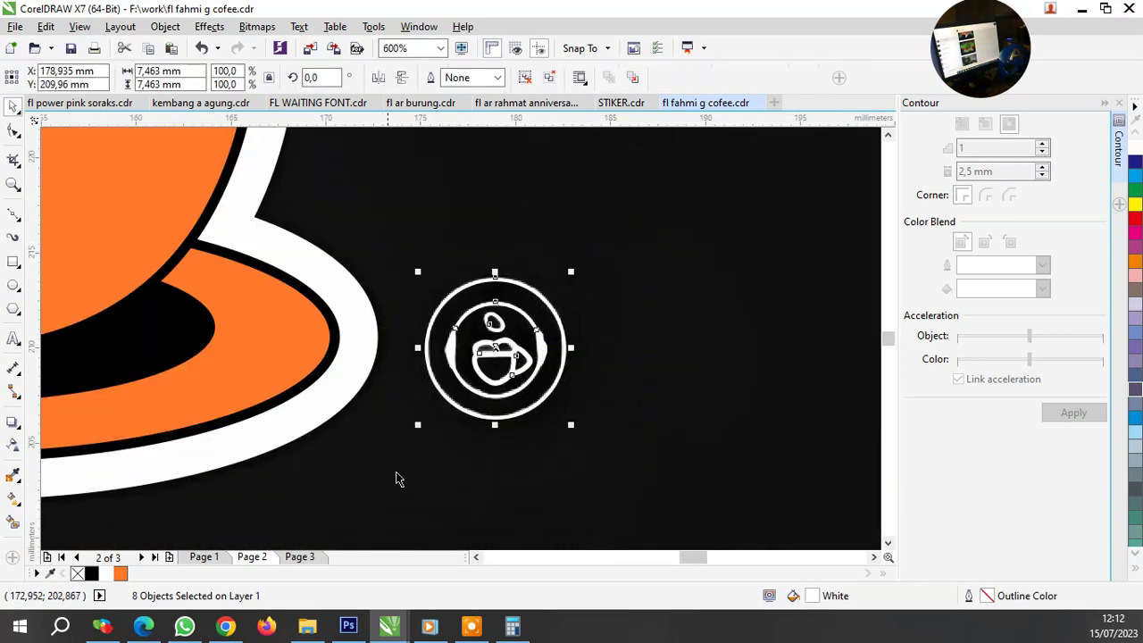
Group the coffee badge icon together with the cup.
scroll(538, 397, "down", 4)
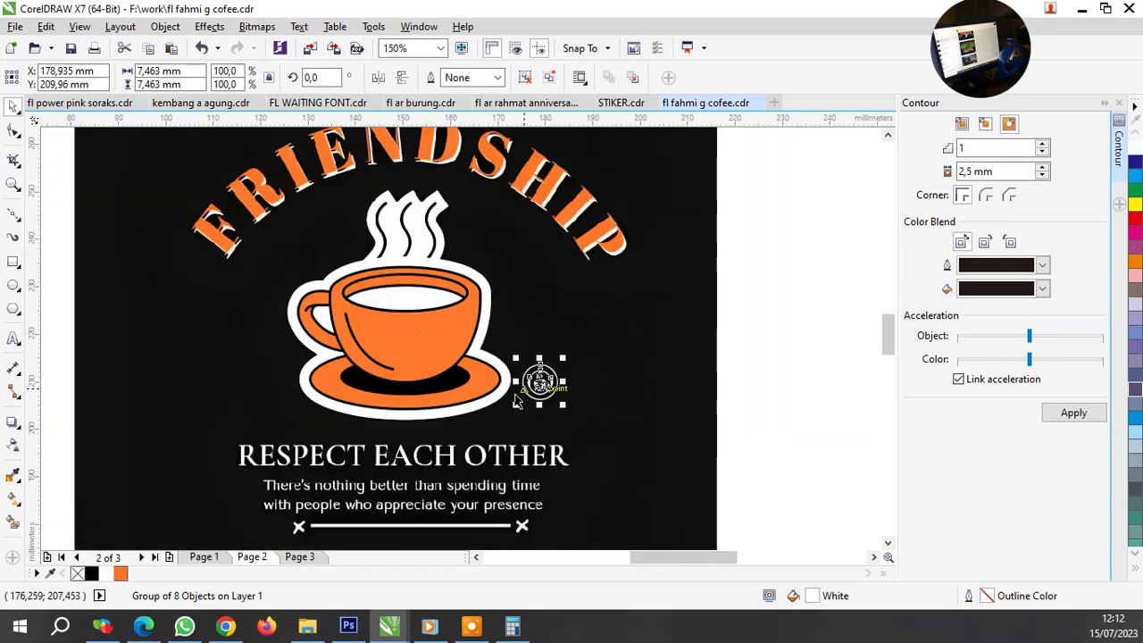
scroll(500, 403, "up", 2)
left_click(373, 323, "shift")
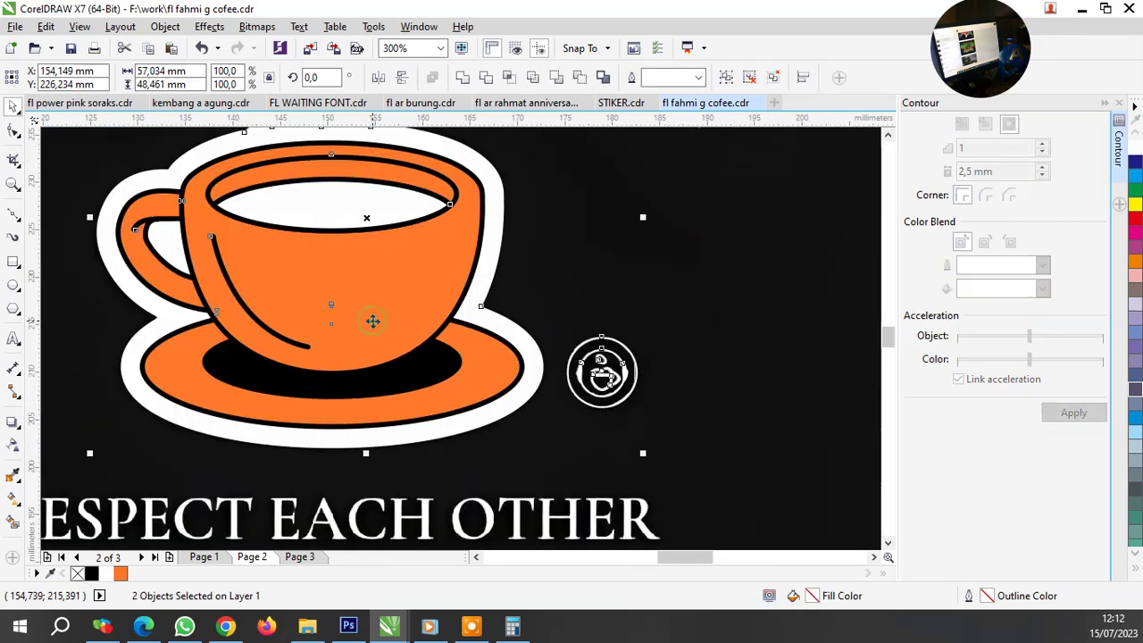
key("ctrl+g")
scroll(504, 329, "down", 4)
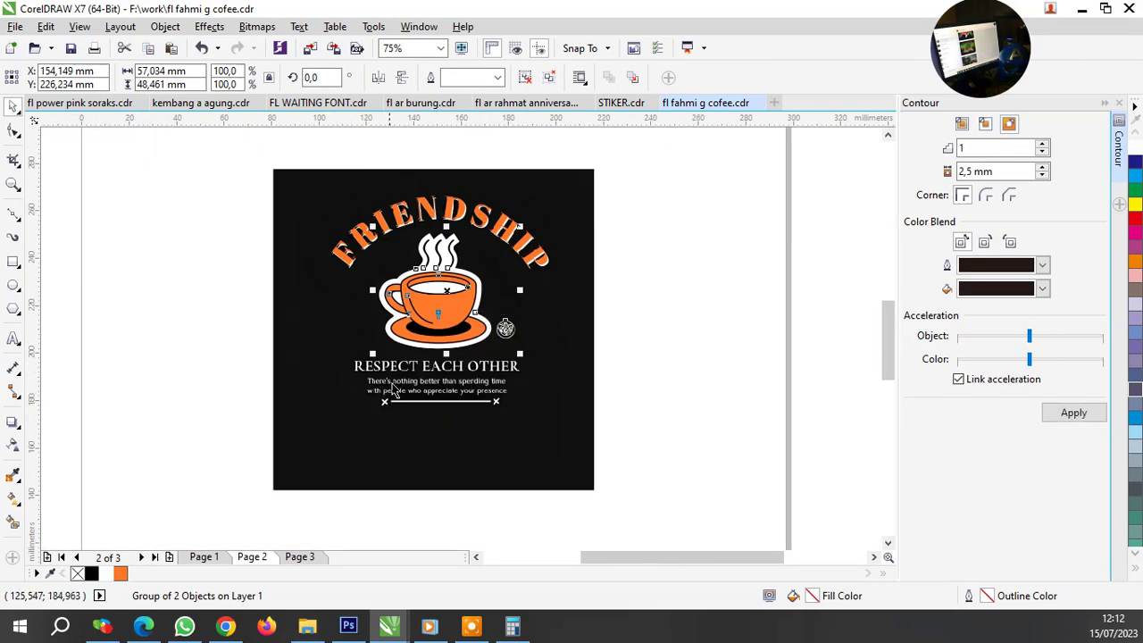
scroll(421, 410, "up", 3)
scroll(286, 385, "up", 1)
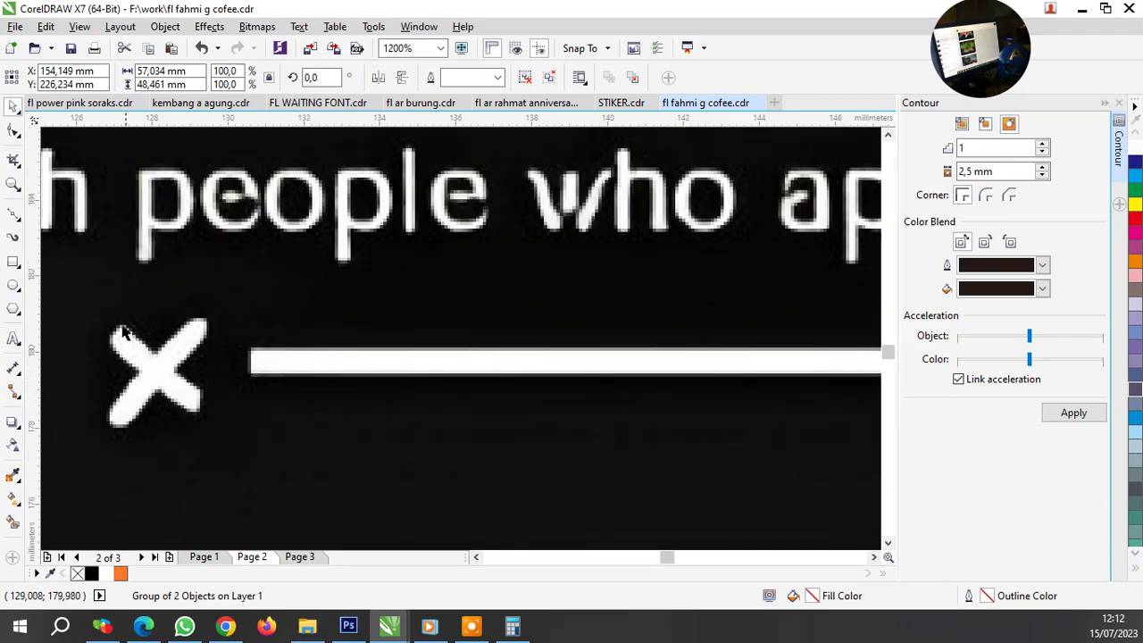
Trace the first stroke of the X mark with the Bezier tool.
left_click(15, 217)
scroll(80, 362, "up", 2)
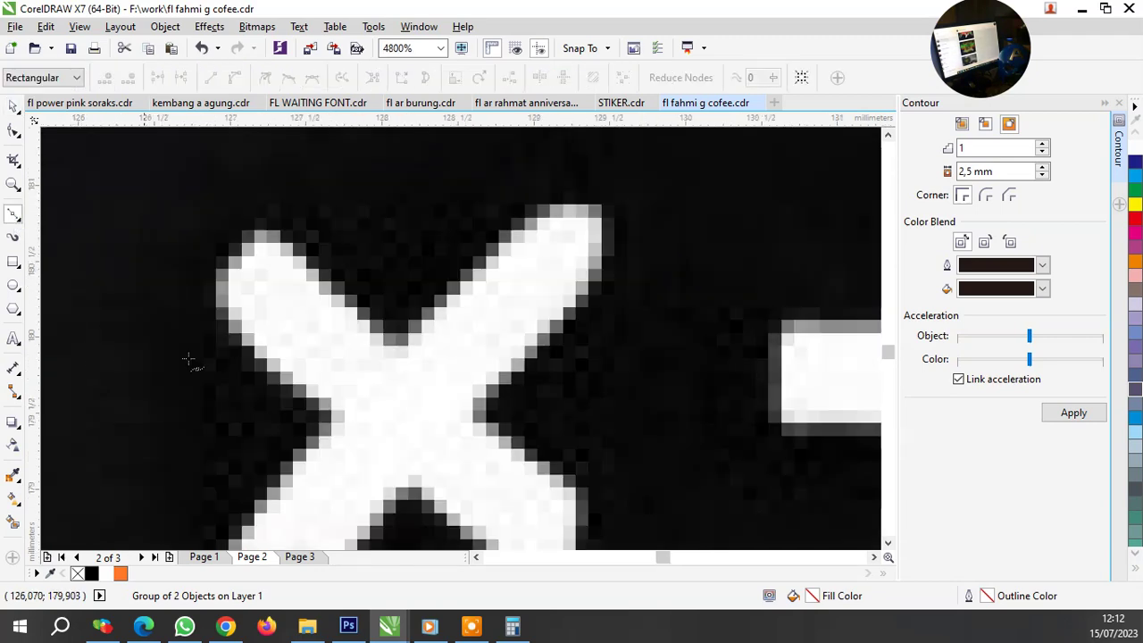
left_click(294, 246)
scroll(295, 245, "down", 3)
scroll(365, 328, "up", 2)
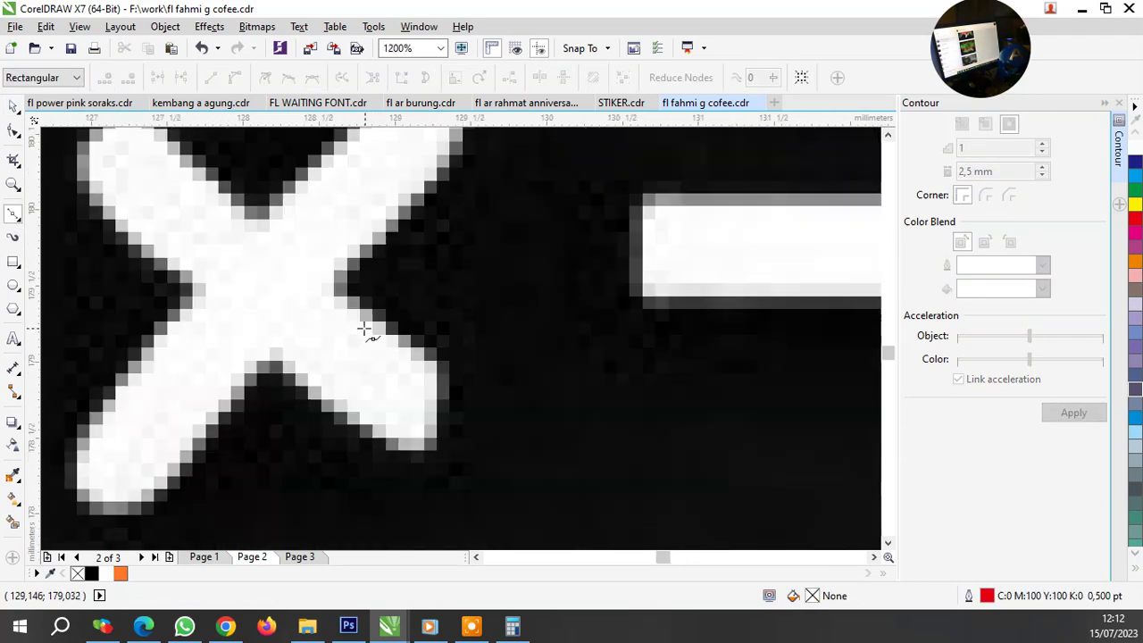
left_click(354, 305)
left_click_drag(437, 391, 427, 455)
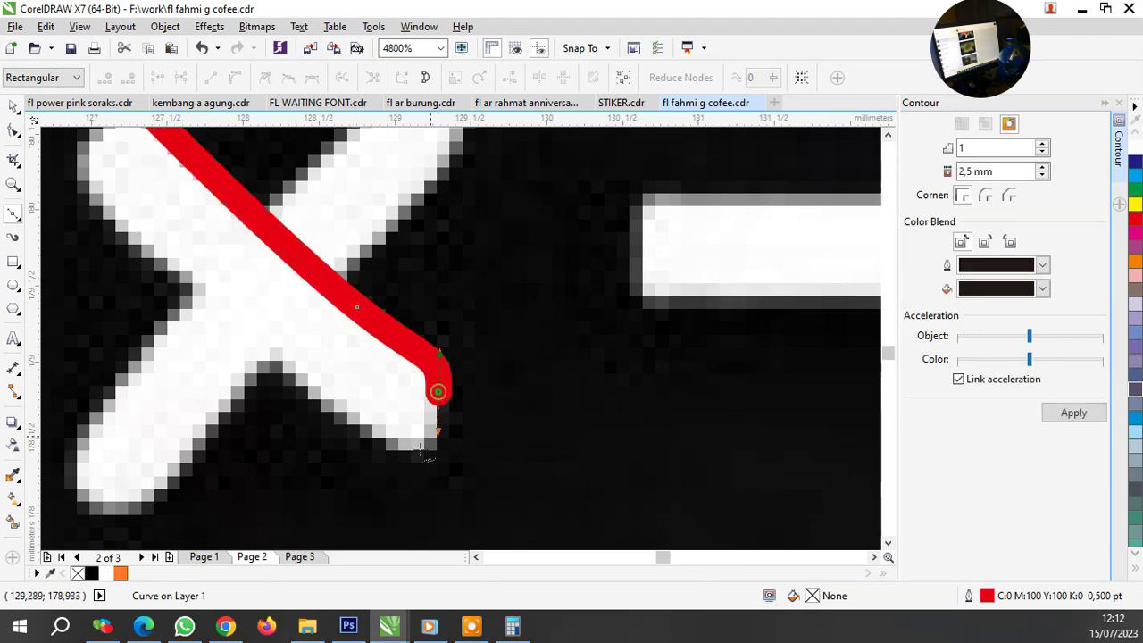
left_click(396, 454)
scroll(402, 330, "down", 1)
scroll(250, 323, "up", 1)
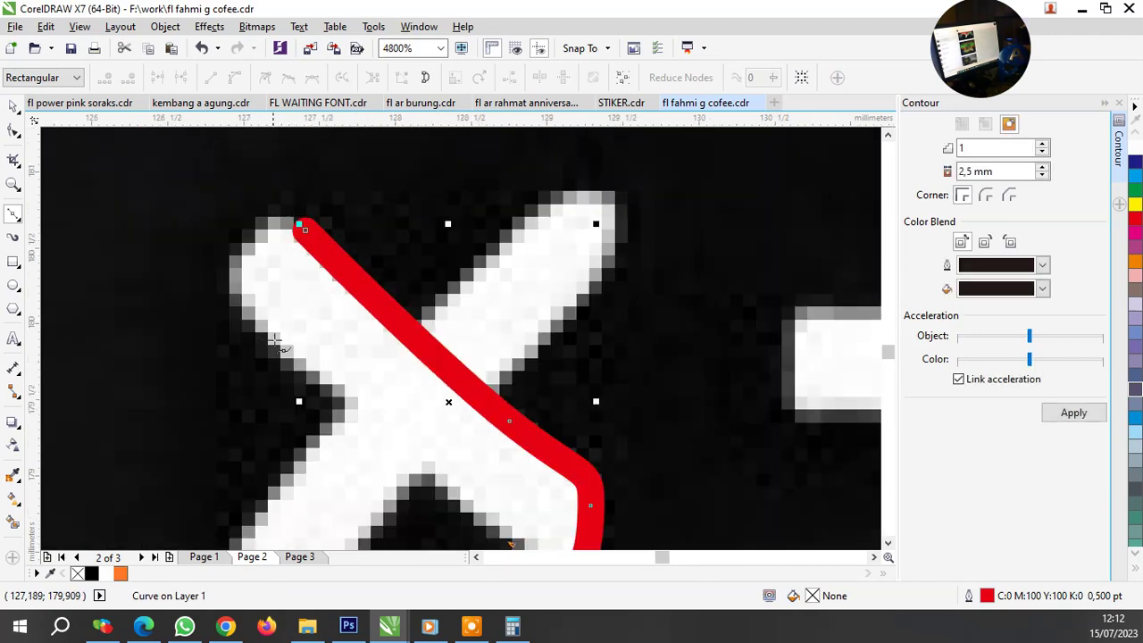
left_click_drag(272, 339, 234, 268)
scroll(234, 259, "up", 2)
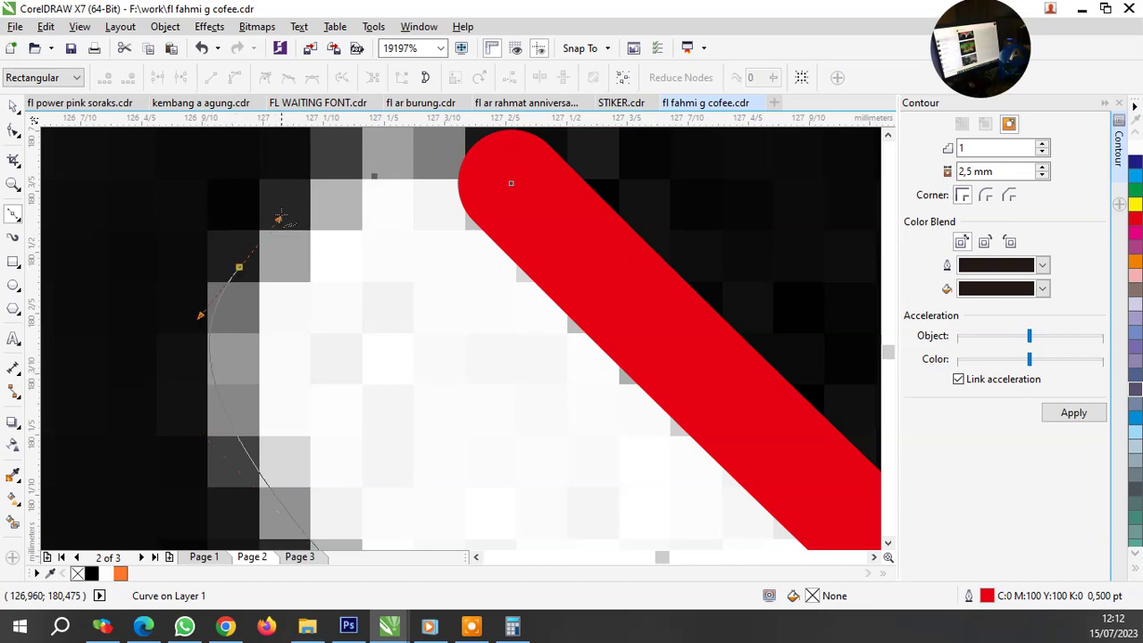
scroll(279, 218, "down", 1)
left_click(396, 234)
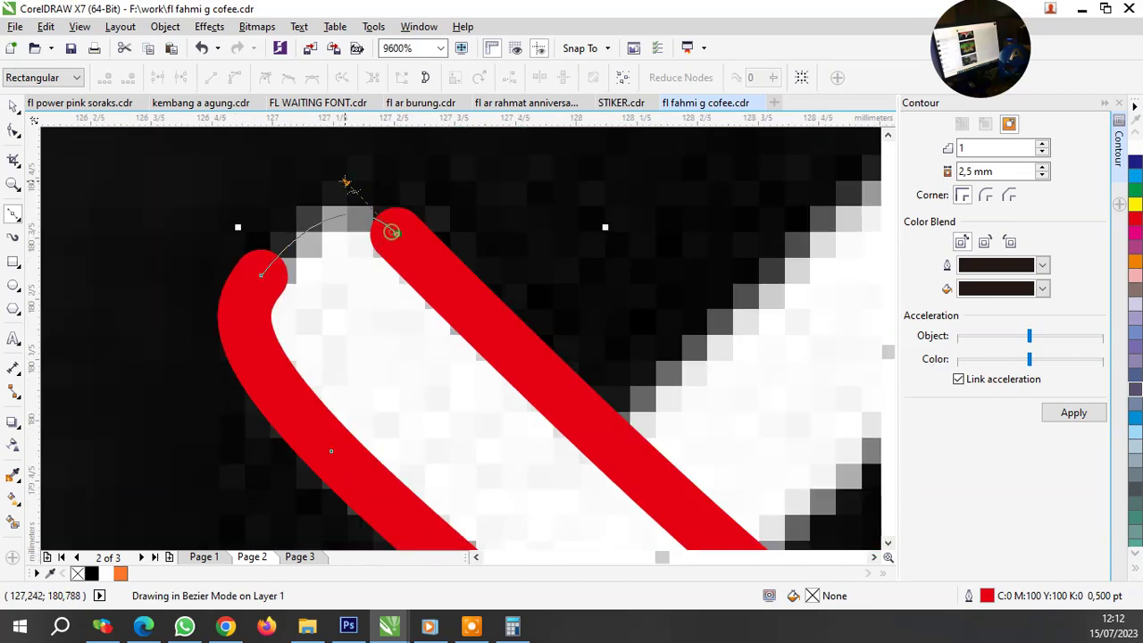
Trace the second X stroke as a closed outline with a rounded end.
scroll(383, 259, "down", 1)
scroll(420, 291, "down", 1)
scroll(536, 277, "up", 1)
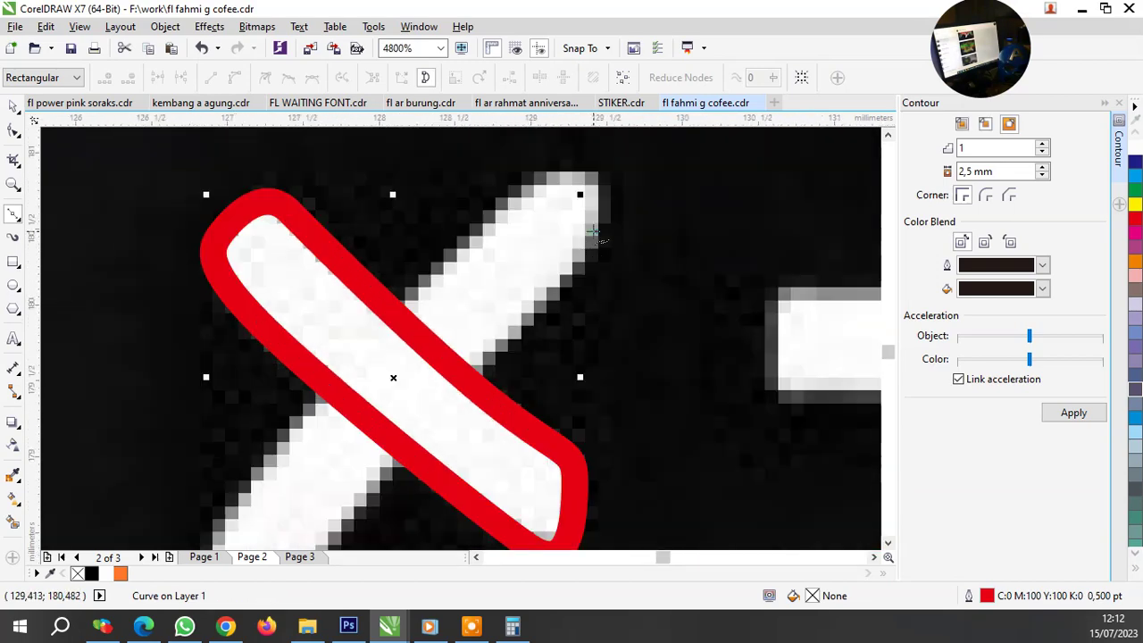
scroll(592, 233, "down", 1)
scroll(417, 415, "up", 2)
scroll(474, 360, "down", 1)
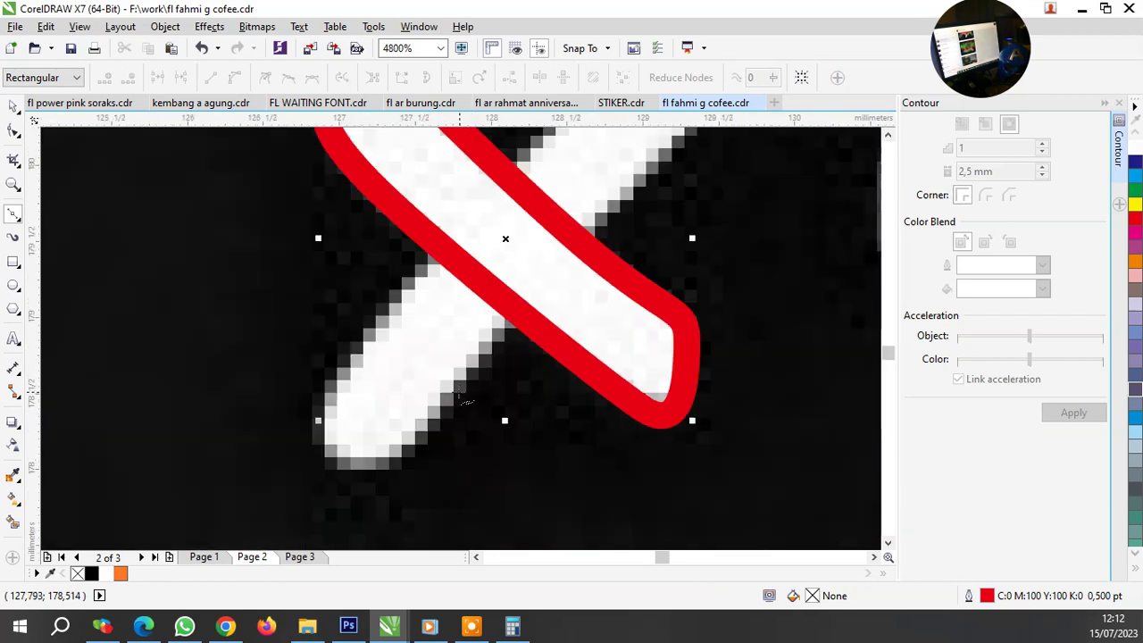
left_click(449, 399)
left_click(337, 461)
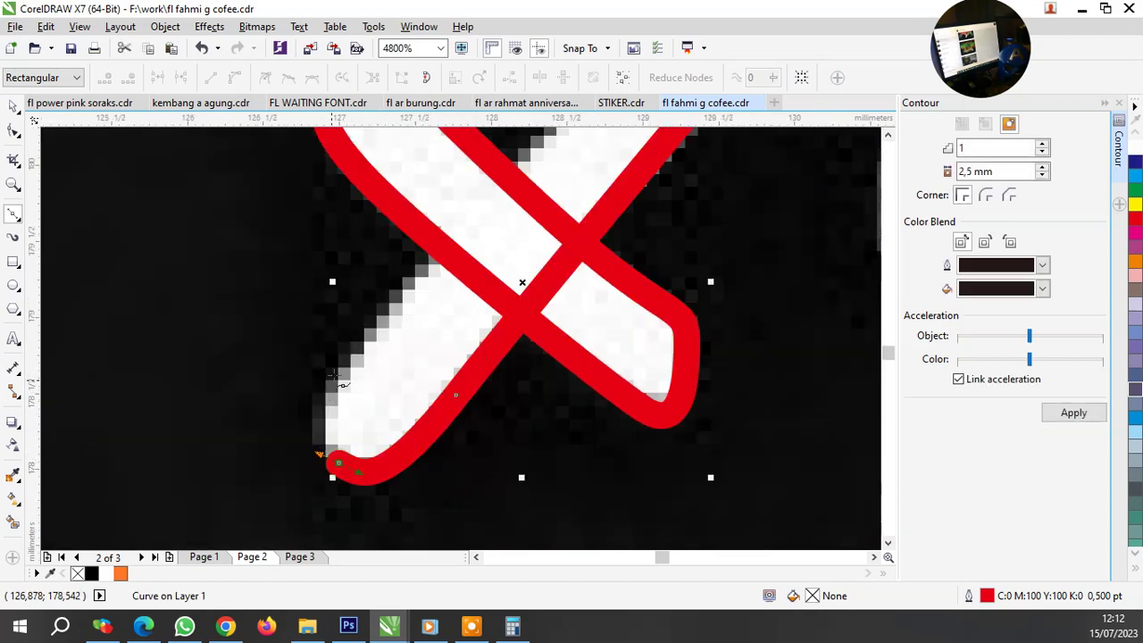
left_click(348, 332)
scroll(368, 385, "down", 1)
scroll(505, 202, "up", 2)
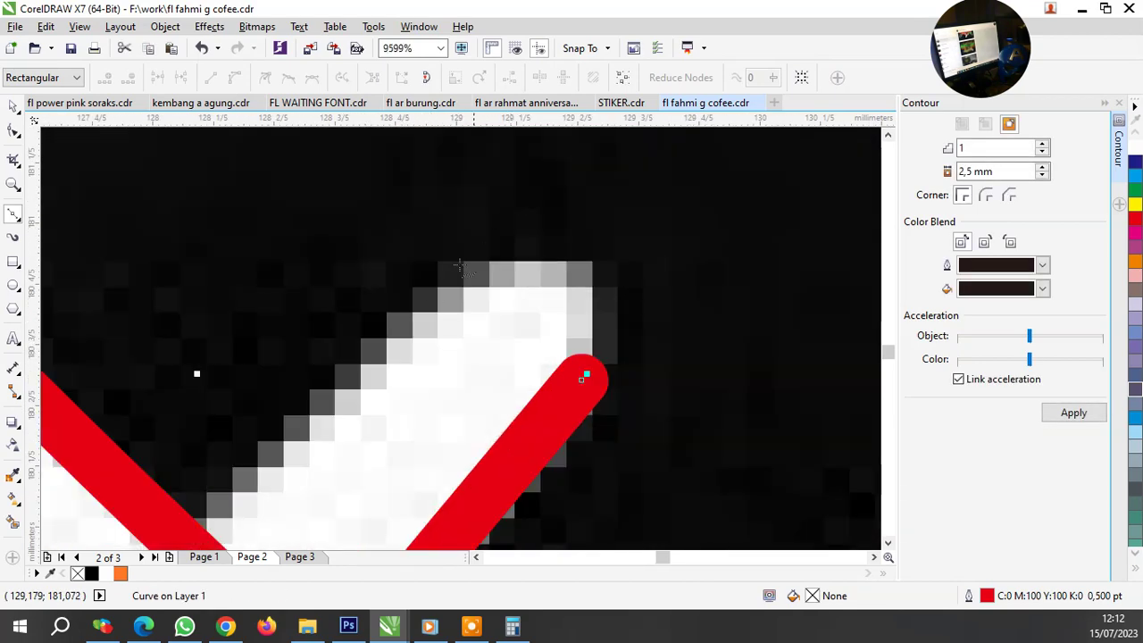
left_click_drag(479, 268, 505, 241)
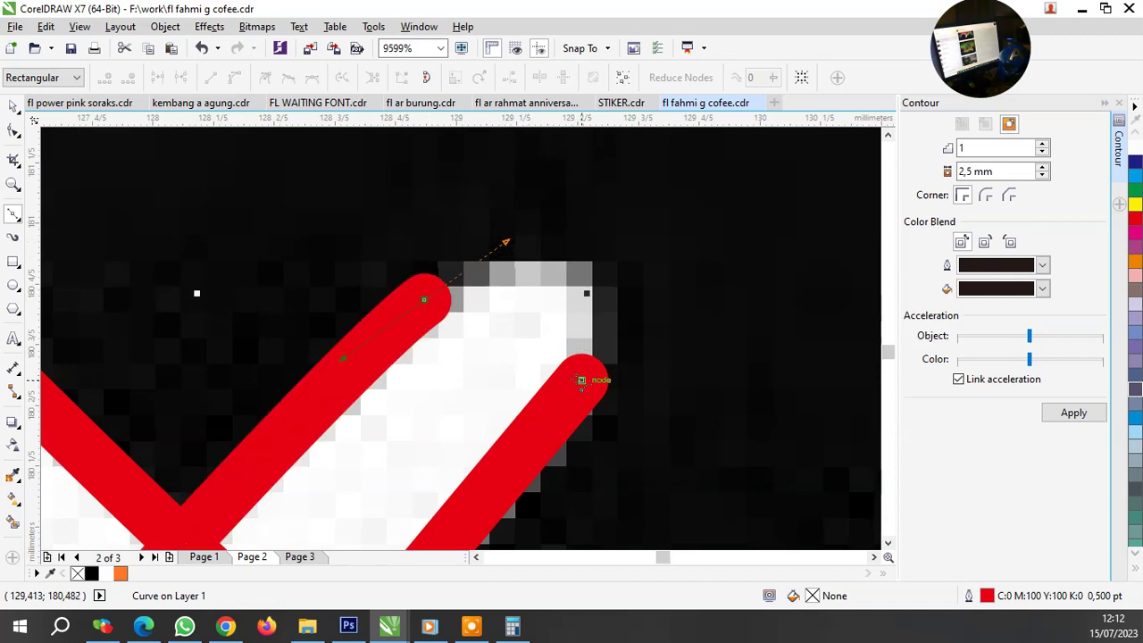
left_click_drag(581, 380, 637, 298)
scroll(449, 312, "down", 2)
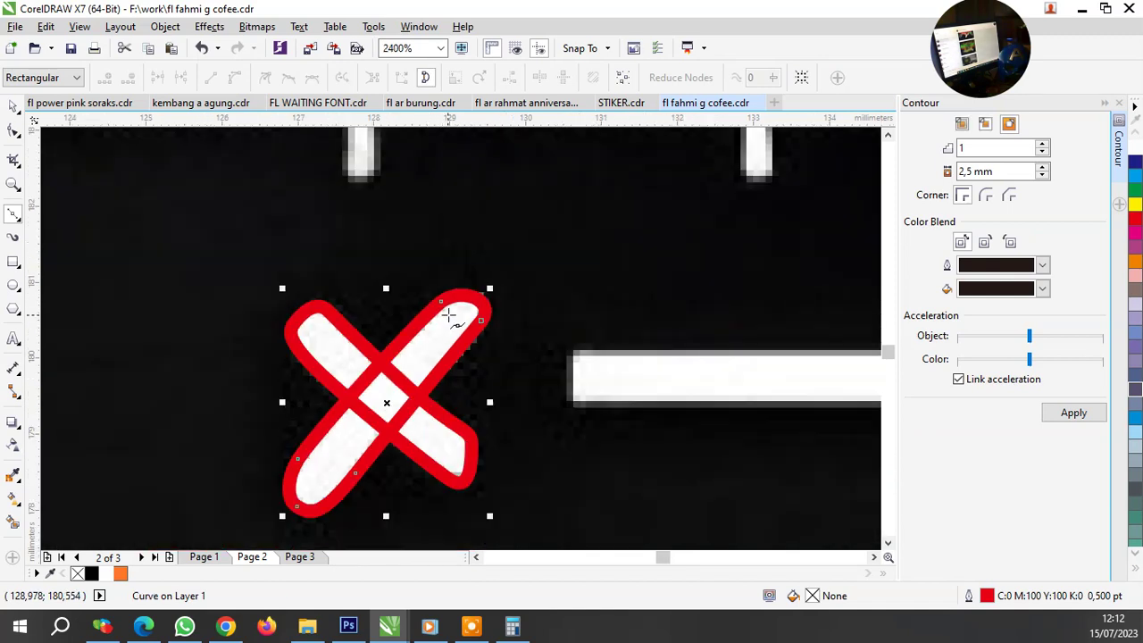
Group the two strokes into one X and place a copy at the line's right end.
key("space")
left_click(332, 344, "shift")
key("ctrl+g")
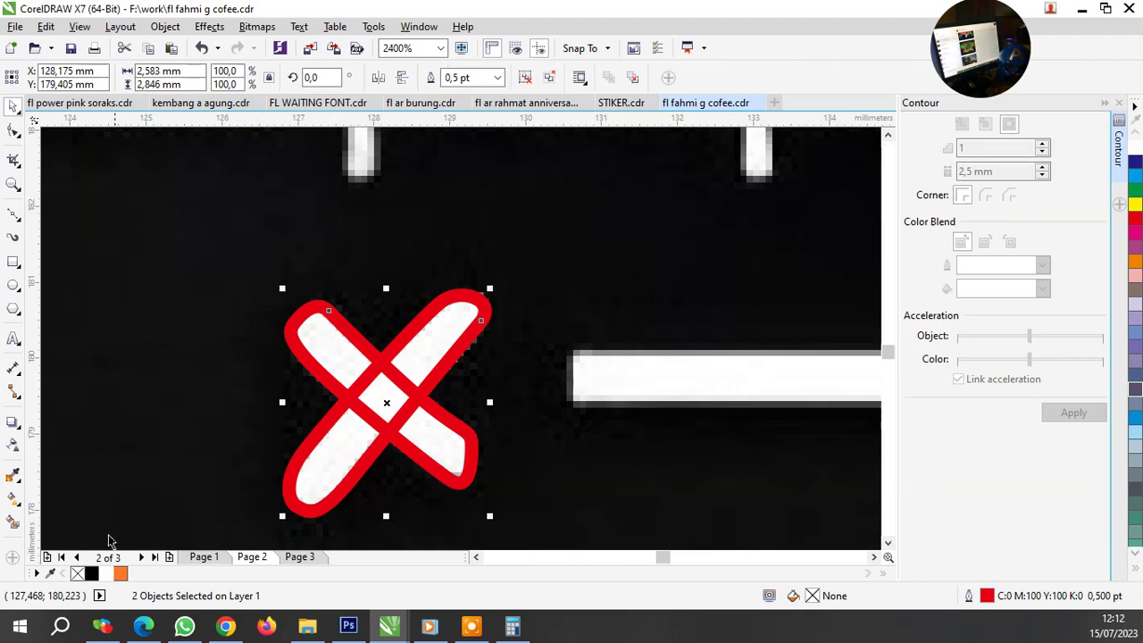
scroll(295, 379, "down", 2)
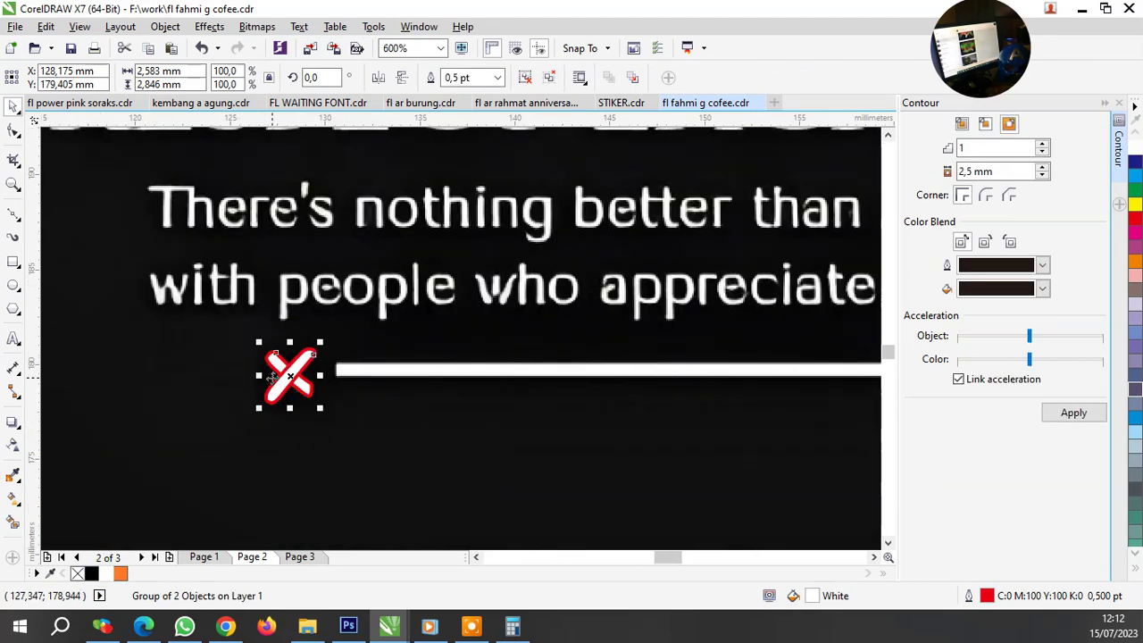
scroll(272, 376, "down", 2)
mouse_move(278, 379)
left_mouse_down()
mouse_move(709, 382)
mouse_move(817, 370)
mouse_move(778, 319)
left_mouse_up()
scroll(710, 382, "up", 2)
scroll(721, 375, "up", 2)
scroll(816, 370, "up", 2)
scroll(692, 314, "down", 2)
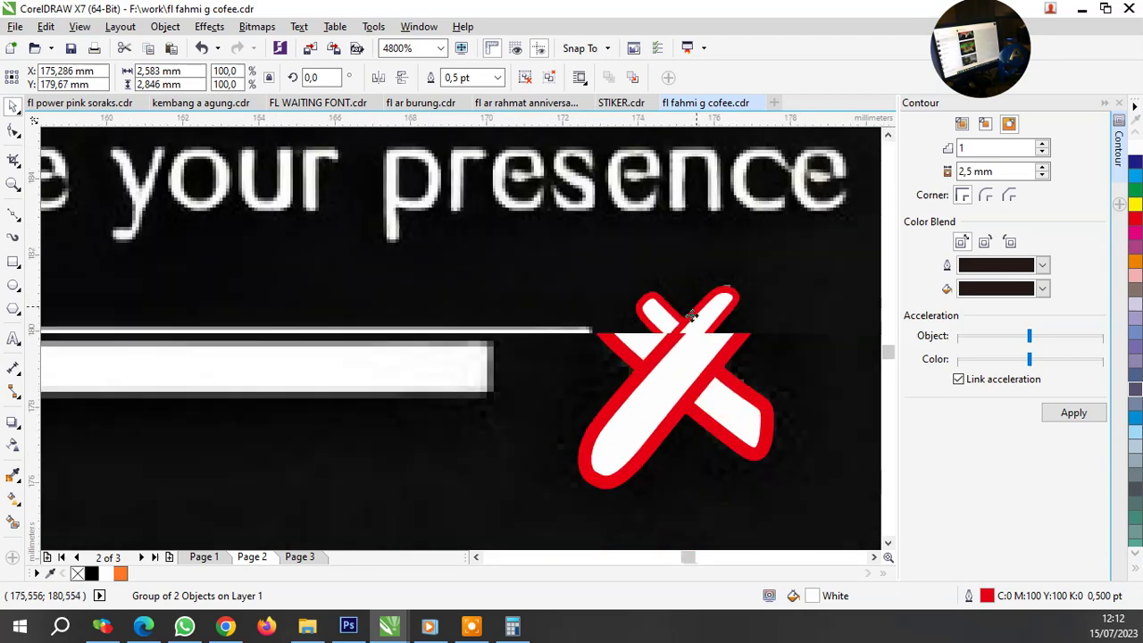
scroll(692, 315, "down", 3)
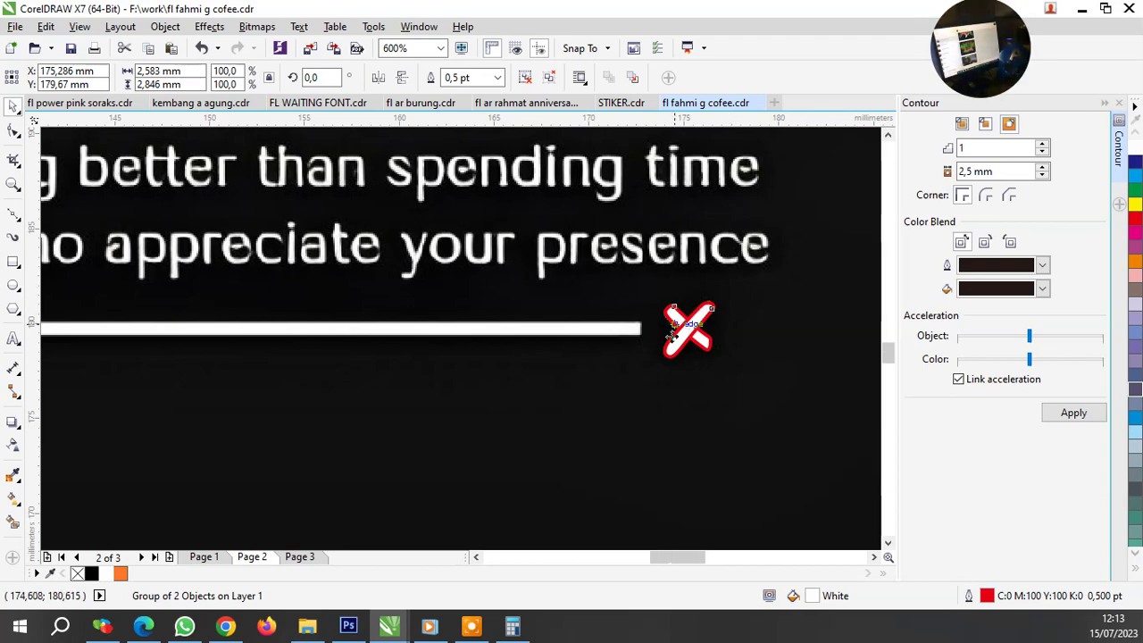
scroll(683, 326, "down", 2)
scroll(486, 348, "up", 3)
scroll(442, 315, "up", 2)
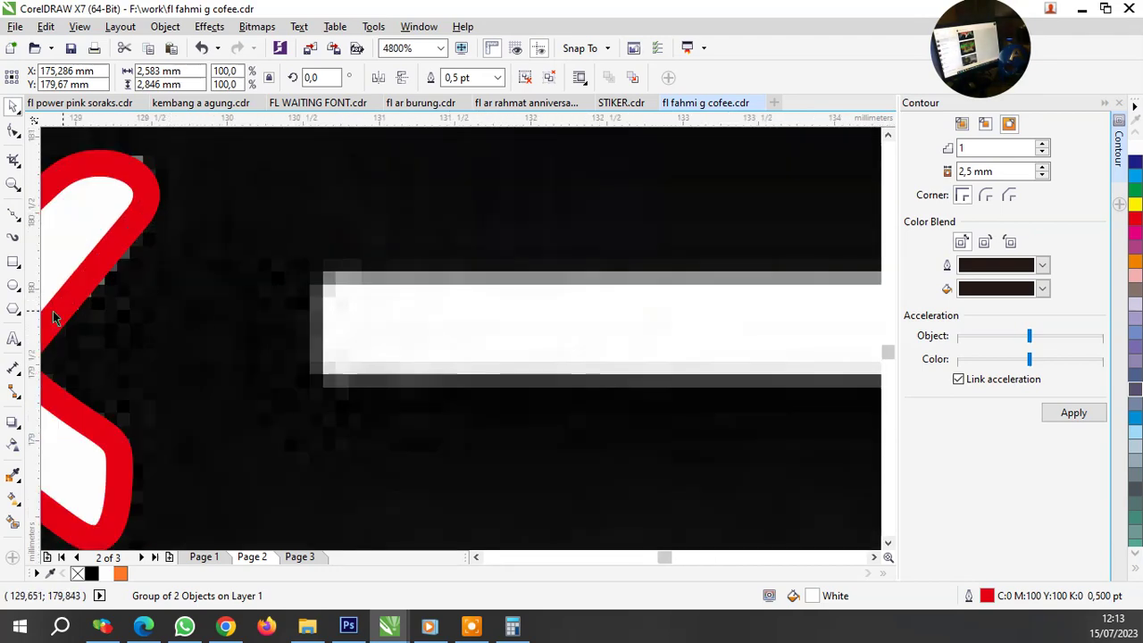
Draw a rectangle stretched along the white divider line from end to end.
left_click(12, 264)
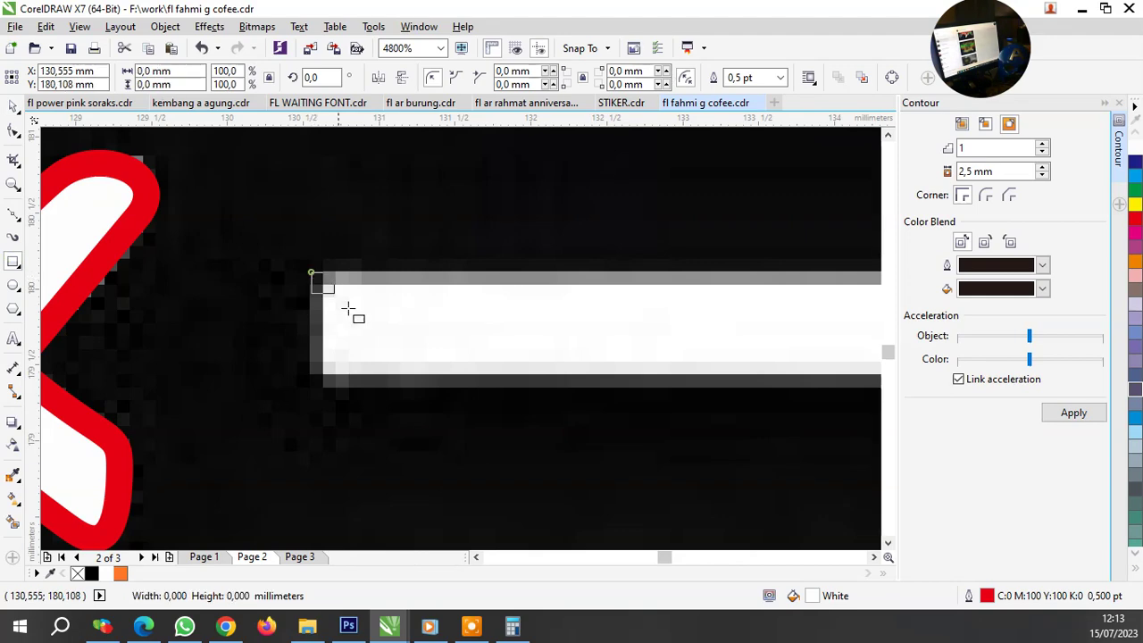
left_click_drag(311, 273, 462, 394)
scroll(192, 294, "down", 2)
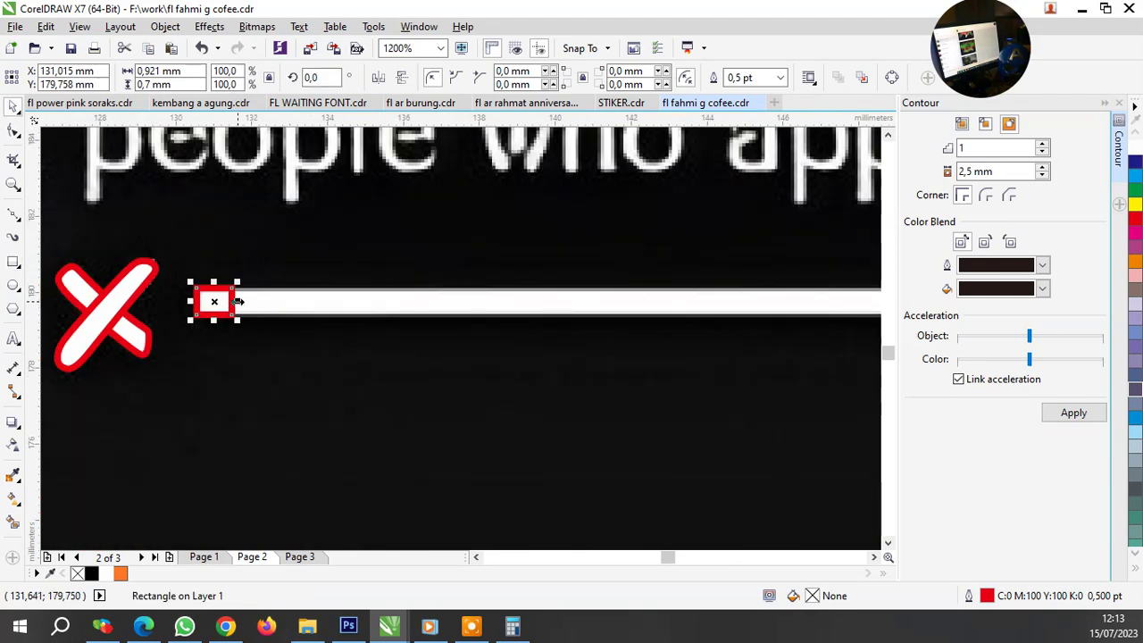
scroll(239, 301, "down", 2)
left_click_drag(232, 300, 765, 301)
scroll(619, 306, "down", 3)
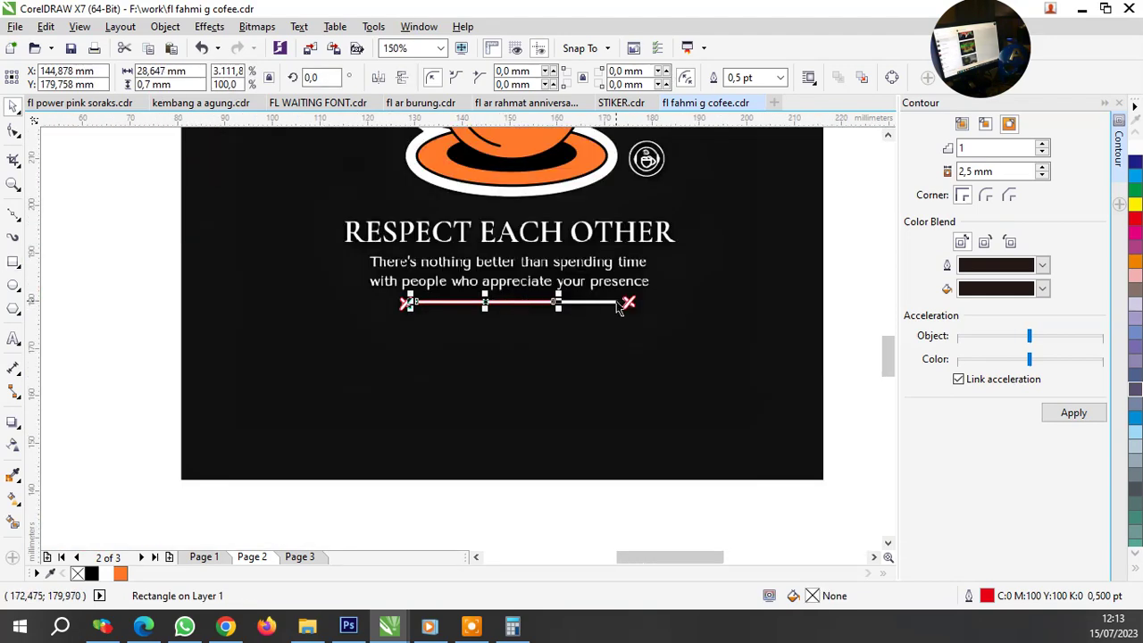
scroll(619, 306, "up", 2)
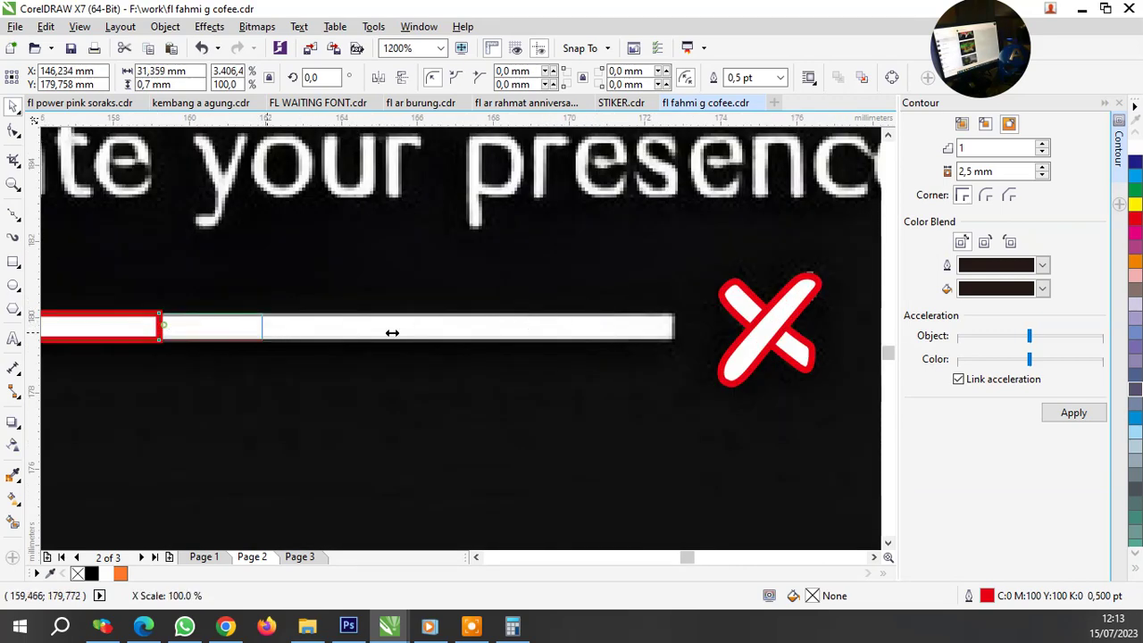
left_click_drag(169, 331, 670, 324)
scroll(661, 325, "up", 2)
scroll(668, 326, "down", 3)
scroll(599, 324, "down", 1)
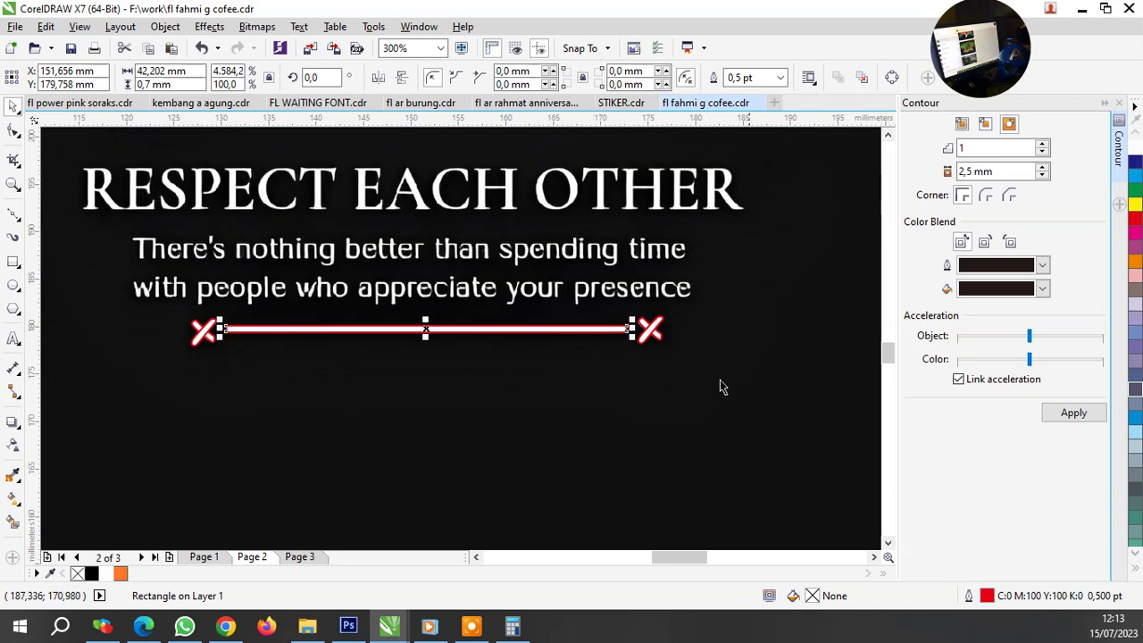
scroll(723, 387, "down", 1)
Group the divider line with its two X end marks and deselect.
left_click_drag(738, 386, 409, 325)
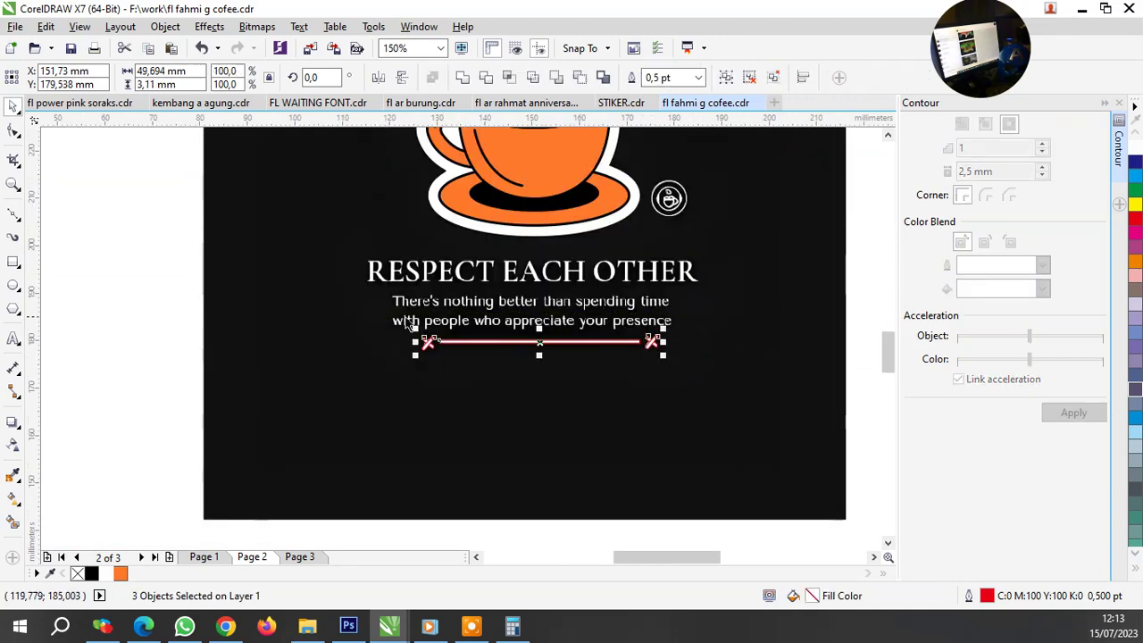
key("ctrl+g")
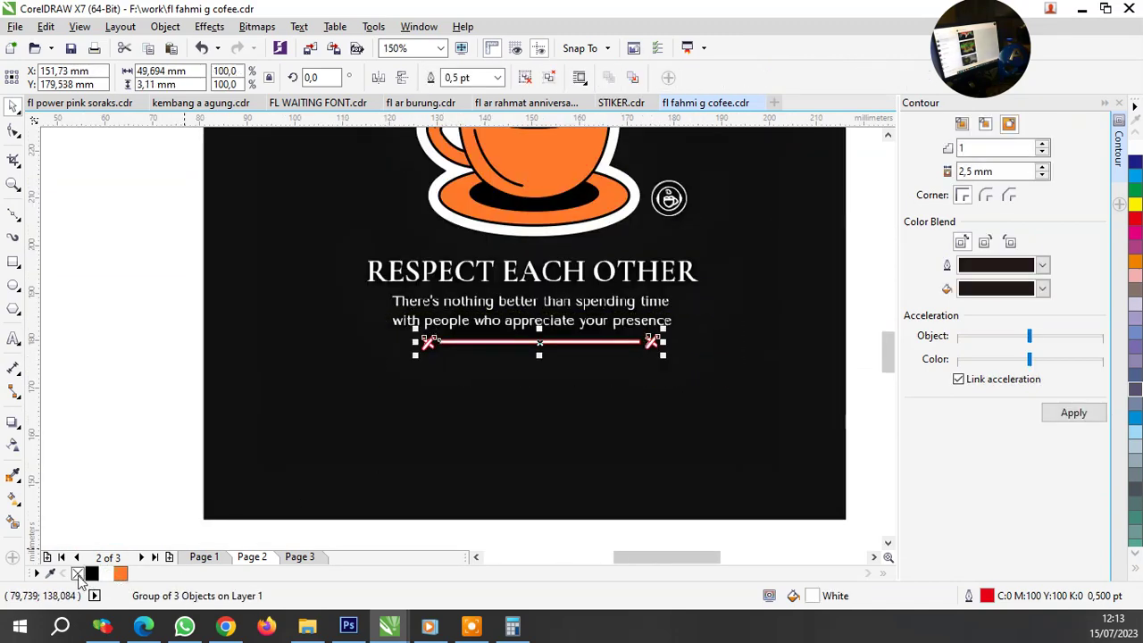
left_click(482, 452)
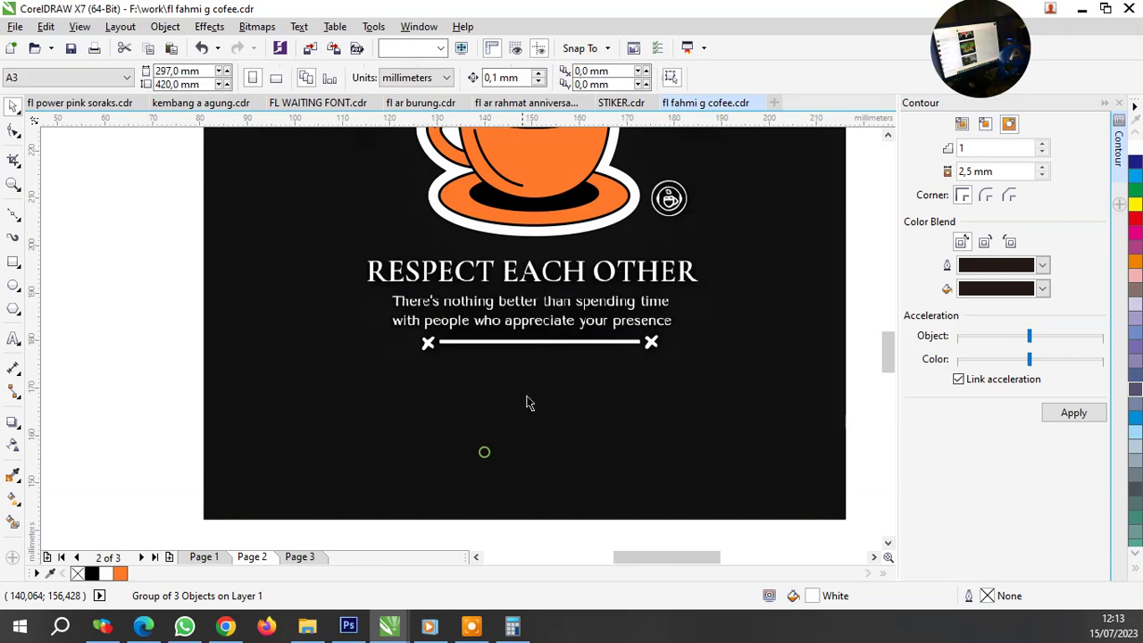
Group the divider with the small cup badge.
left_click(547, 343)
left_click(516, 179, "shift")
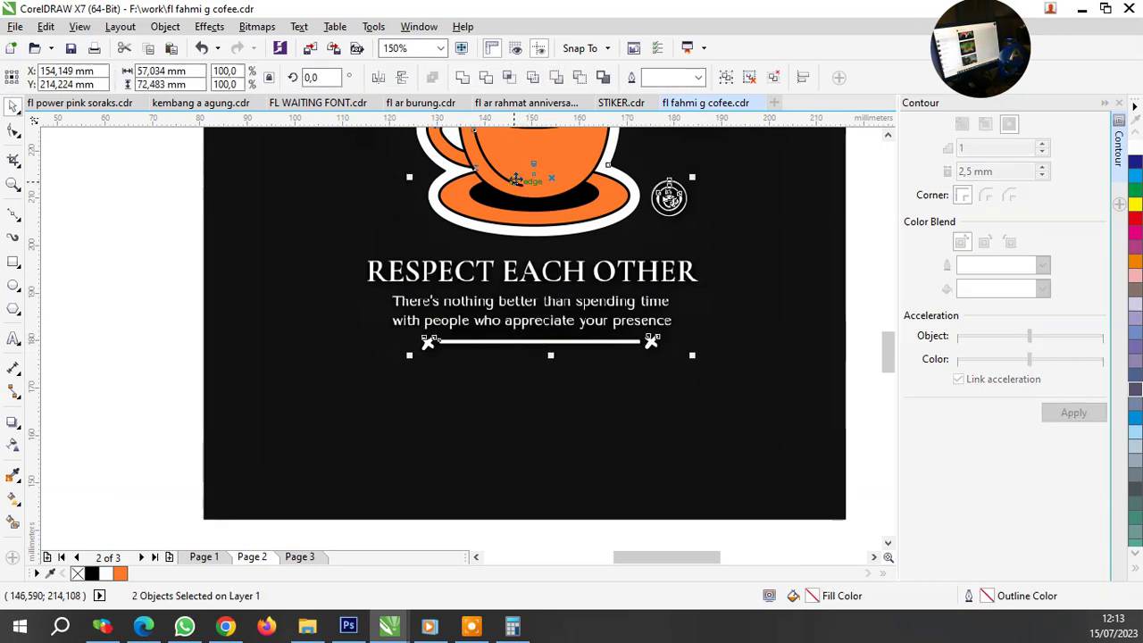
key("ctrl+g")
scroll(527, 233, "down", 2)
scroll(536, 270, "up", 1)
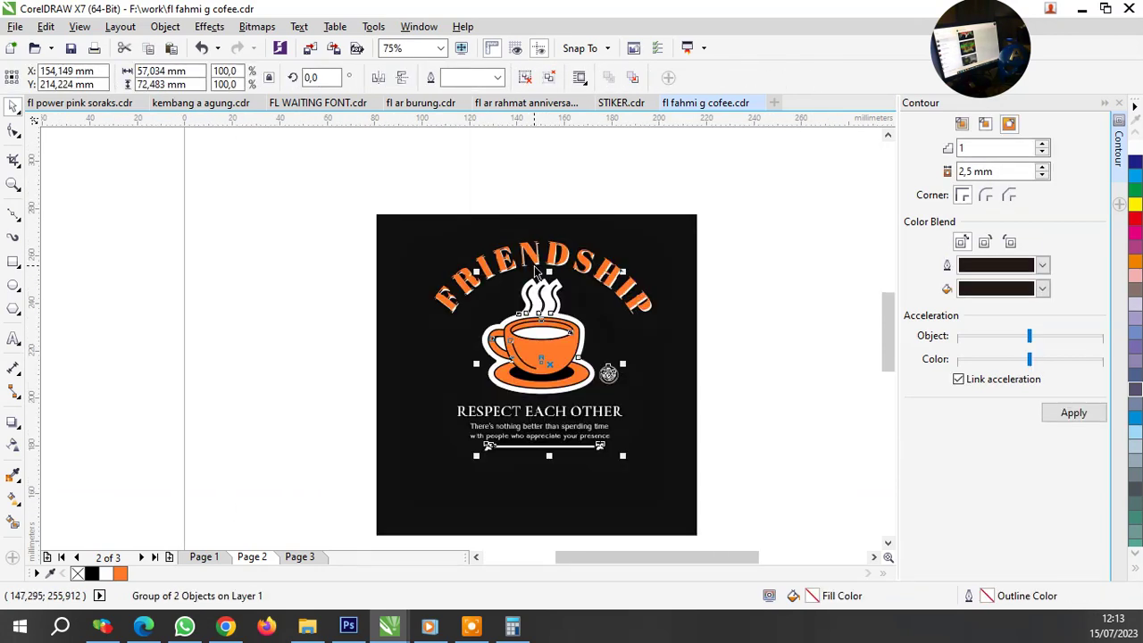
scroll(512, 263, "up", 2)
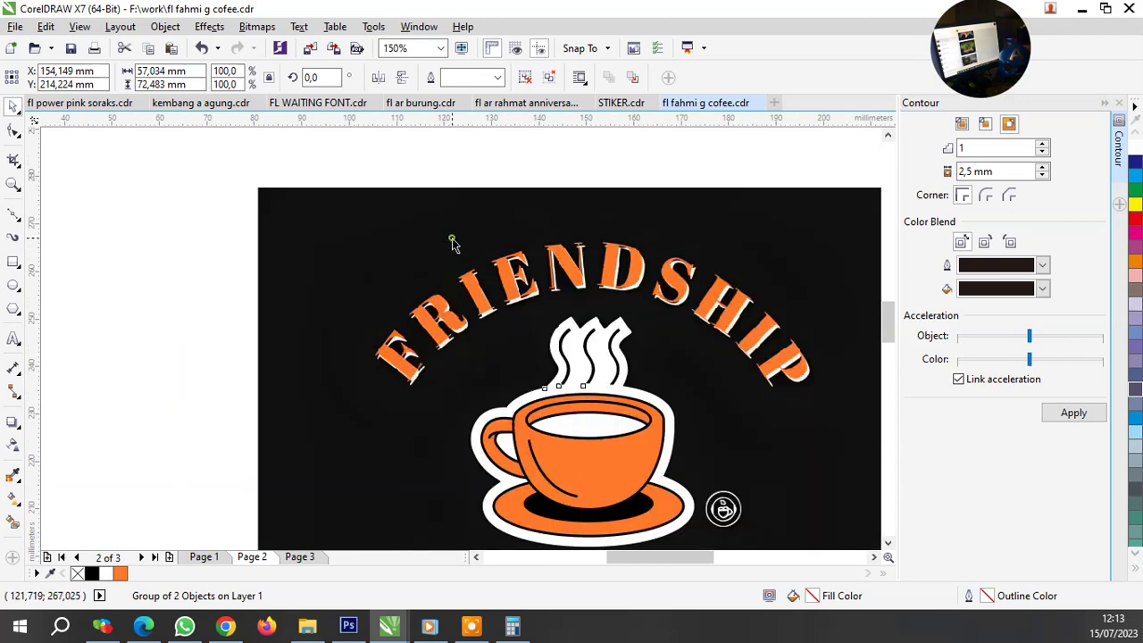
left_click(393, 308)
Add a white 'FRIENDSHIP' text line above the arched title.
left_click(14, 338)
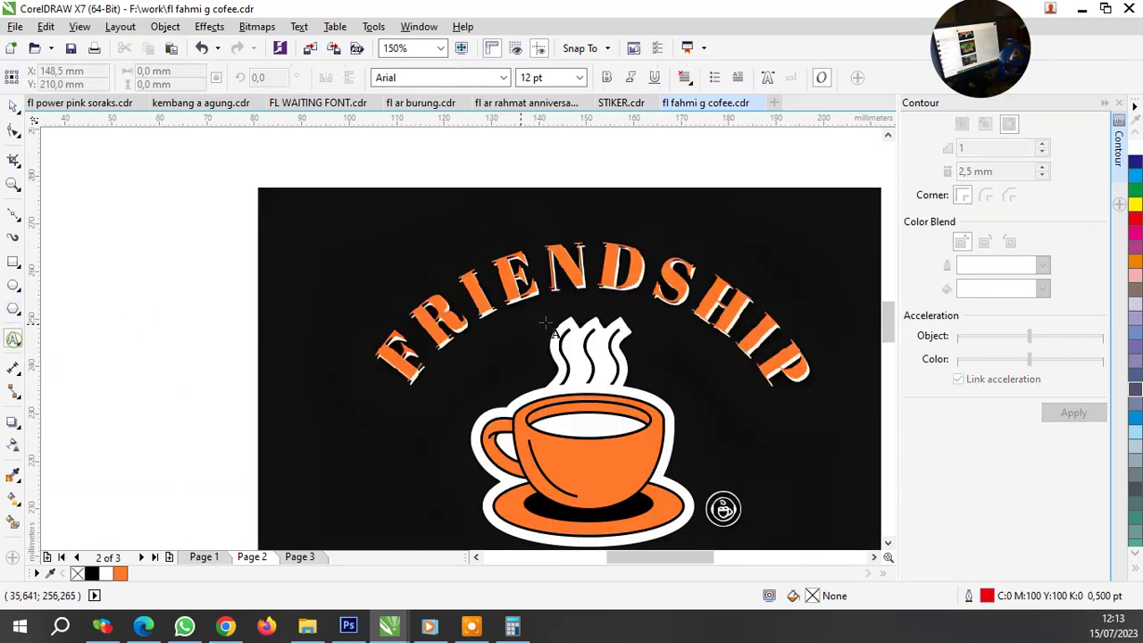
left_click(421, 236)
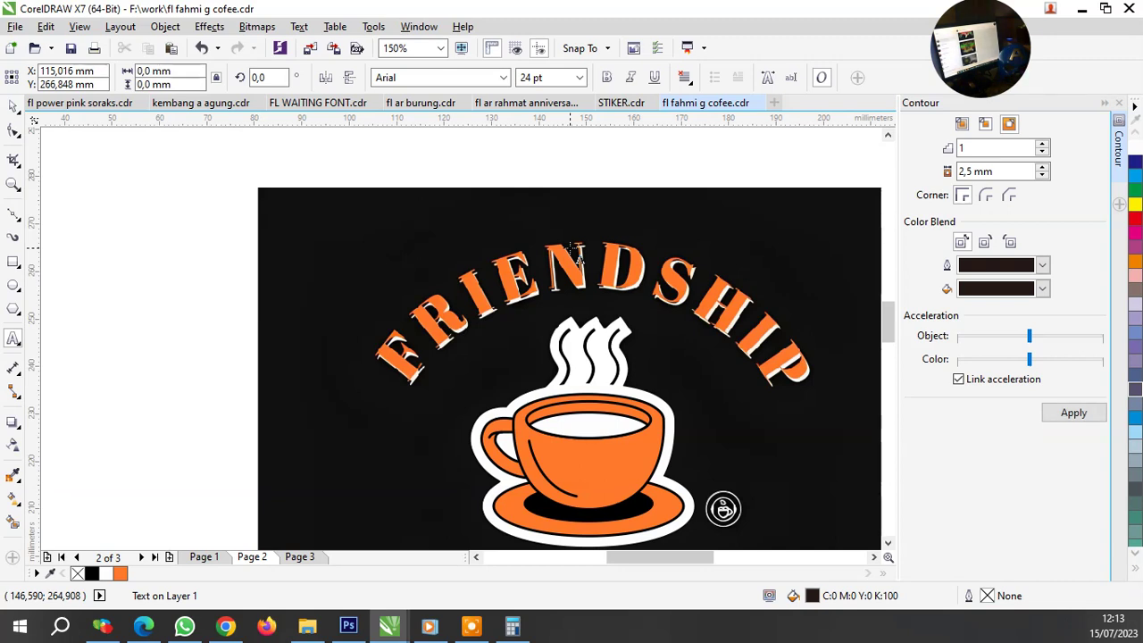
type("FRE")
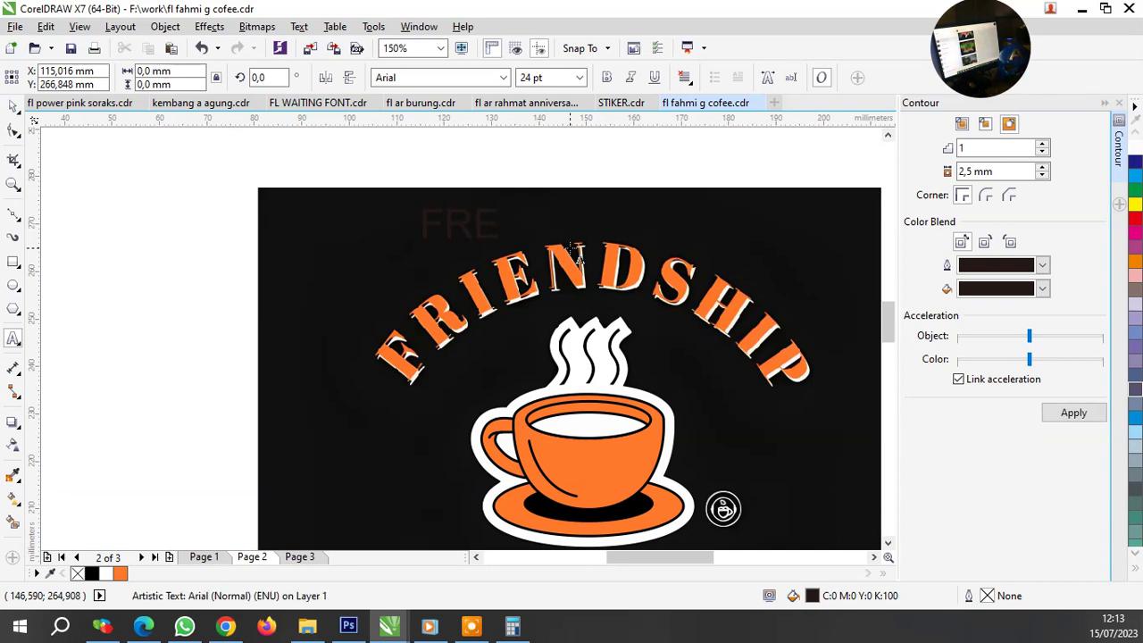
key("BackSpace")
type("IEN")
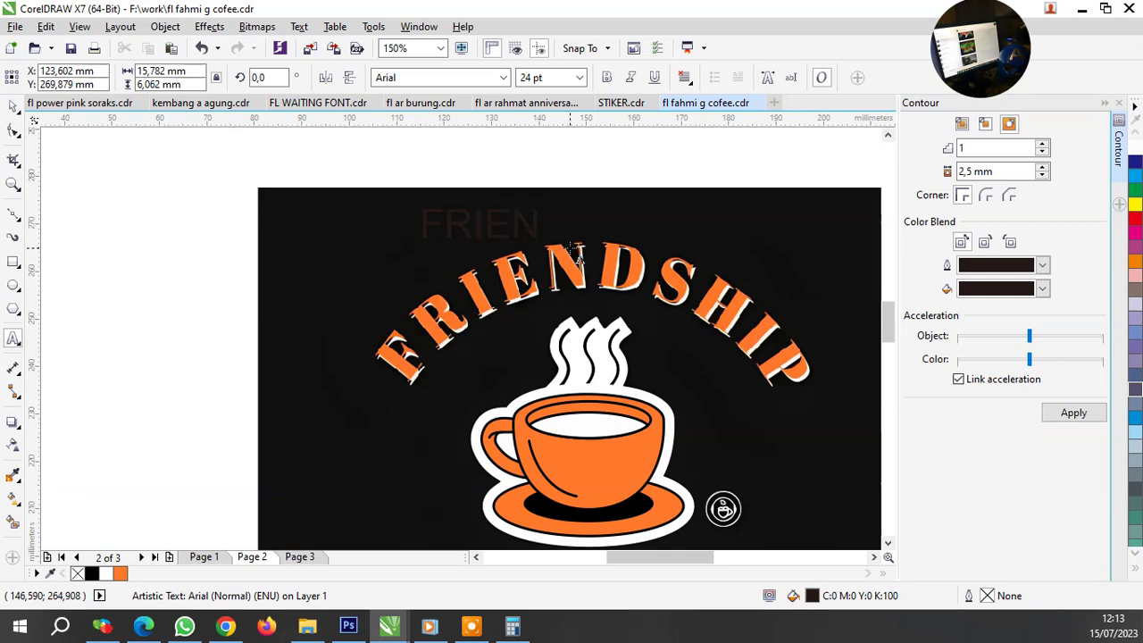
type("DSHIP")
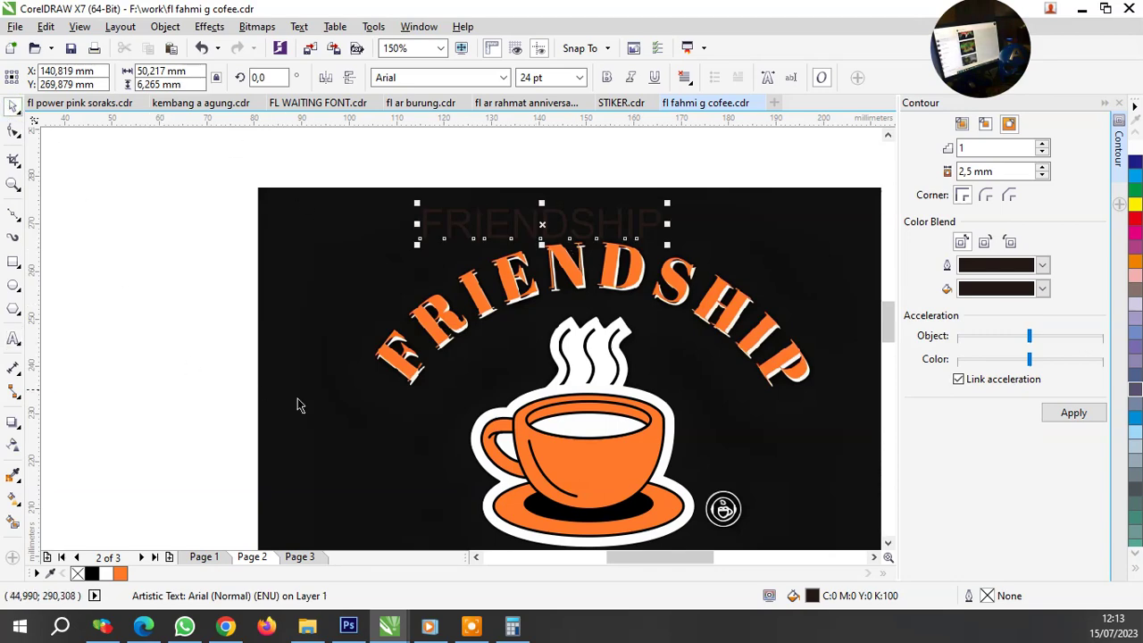
scroll(479, 382, "down", 1)
scroll(554, 285, "down", 1)
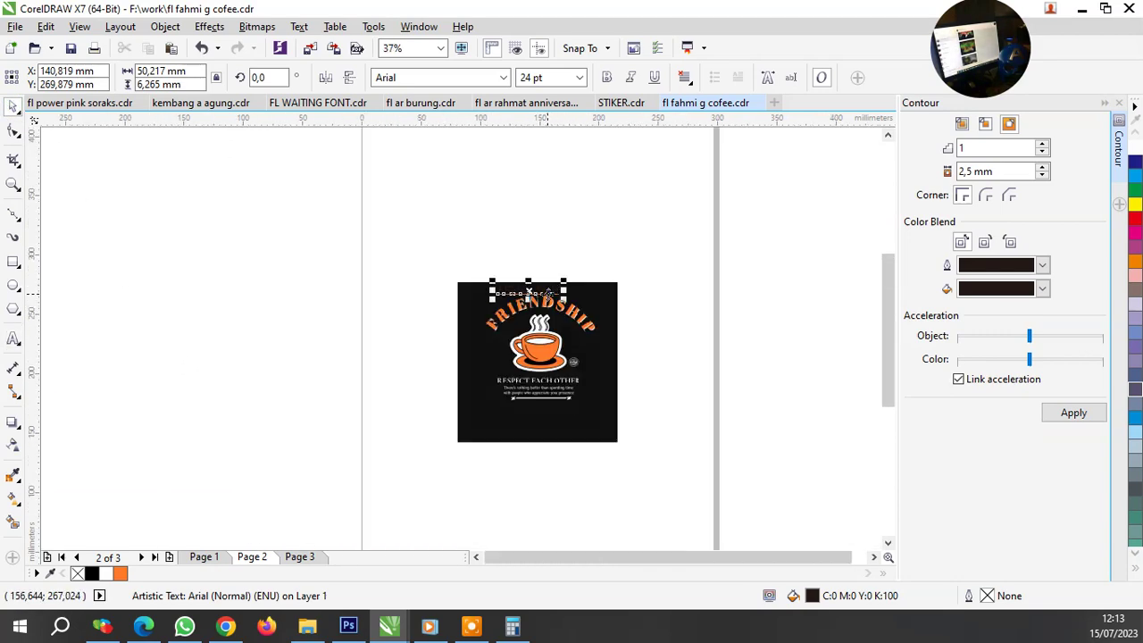
scroll(547, 293, "up", 2)
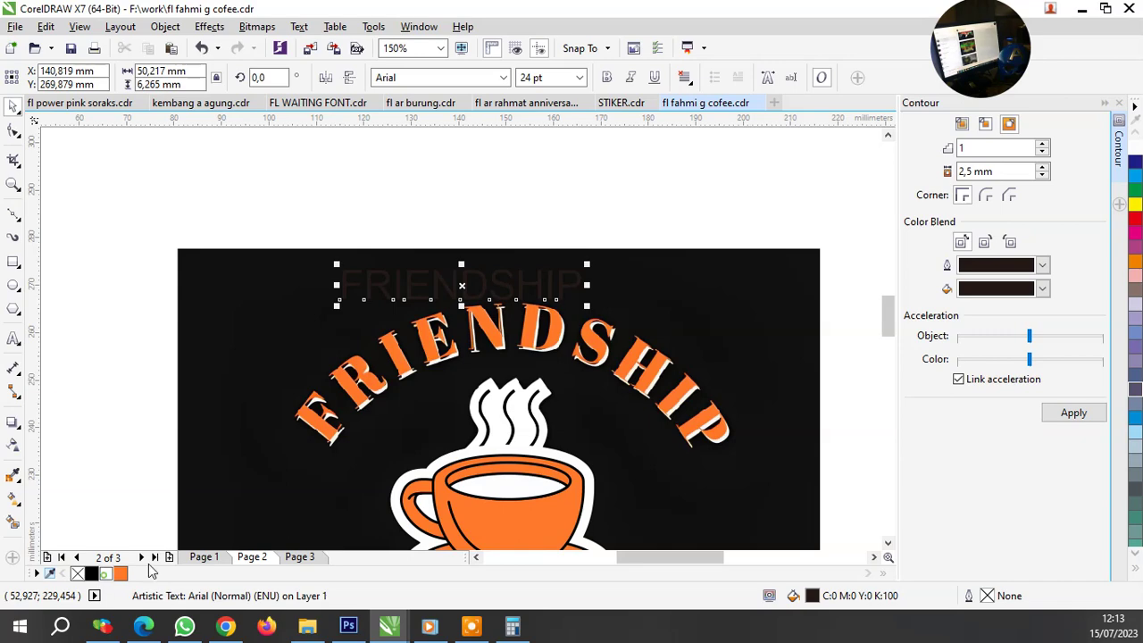
left_click(105, 573)
scroll(628, 264, "up", 1)
Set the FRIENDSHIP text font to Bell MT Bold.
left_click(500, 79)
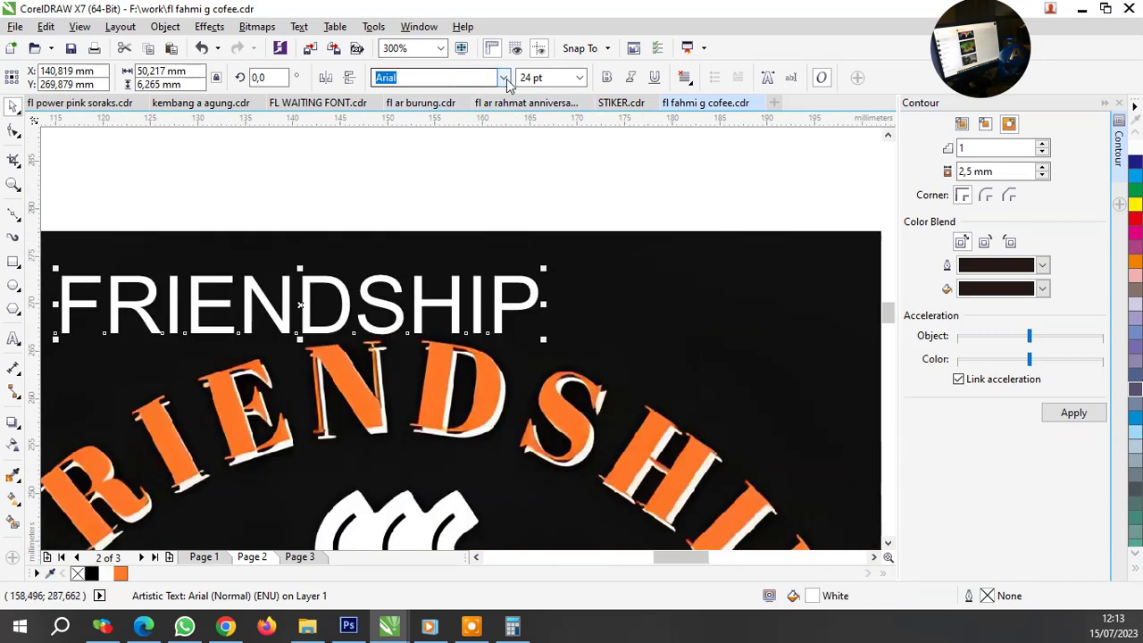
left_click(504, 78)
scroll(506, 250, "up", 3)
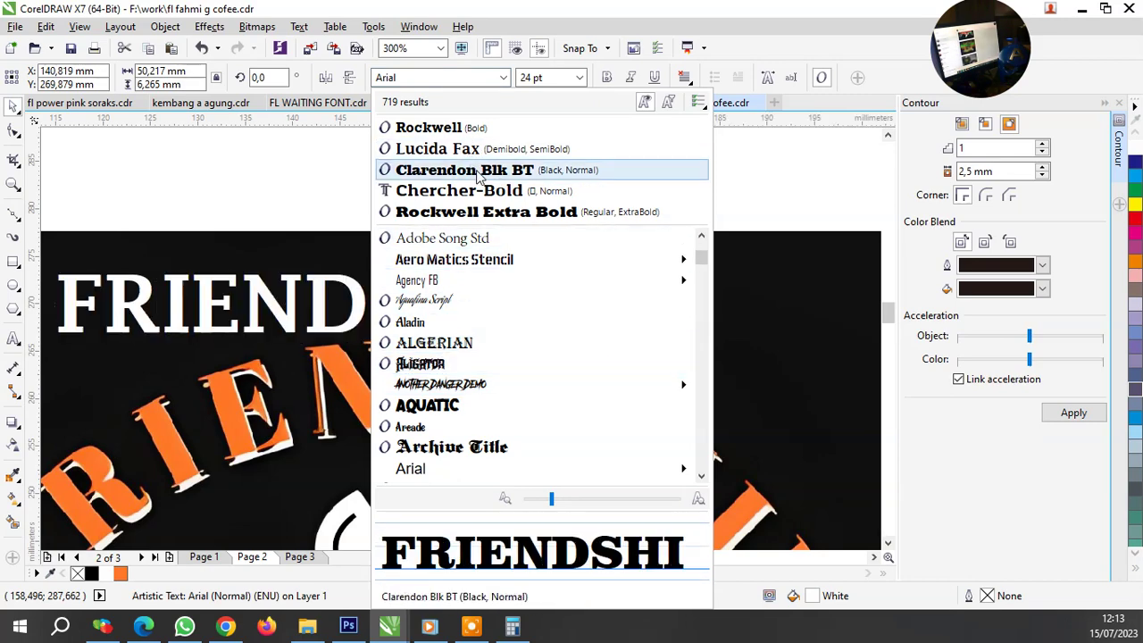
scroll(542, 402, "down", 1)
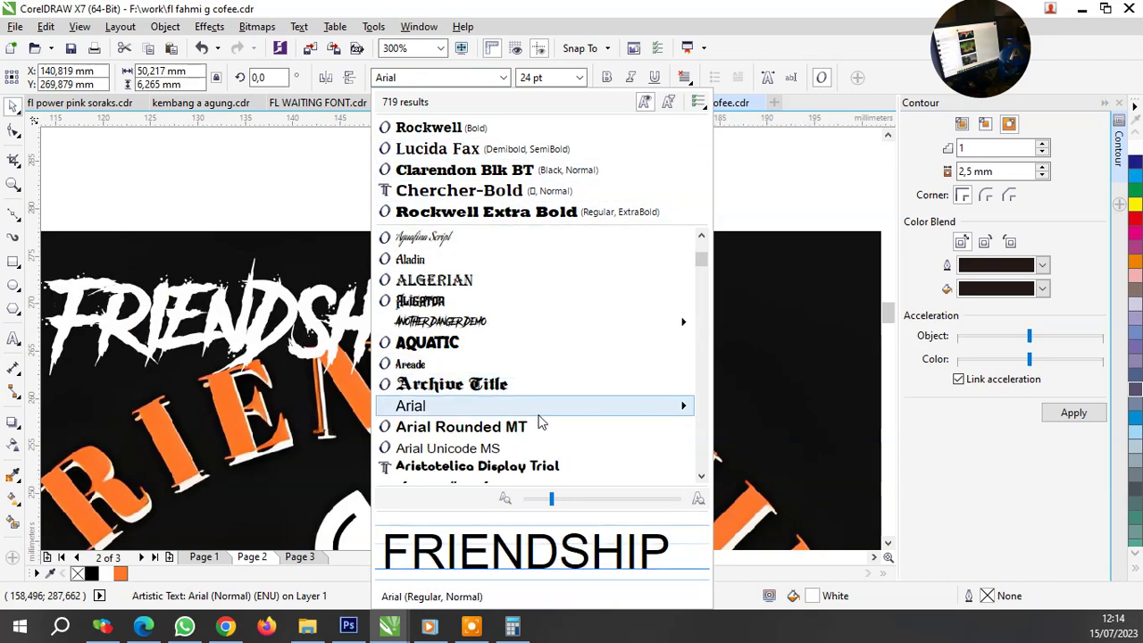
scroll(539, 415, "down", 1)
scroll(538, 420, "down", 1)
scroll(537, 421, "down", 3)
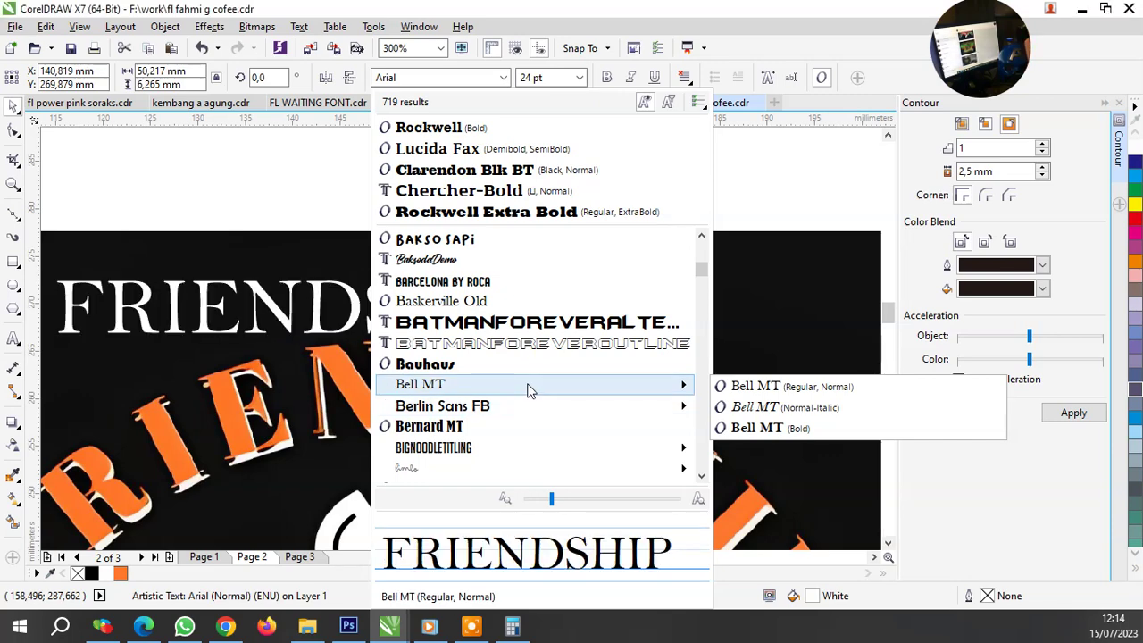
left_click(775, 430)
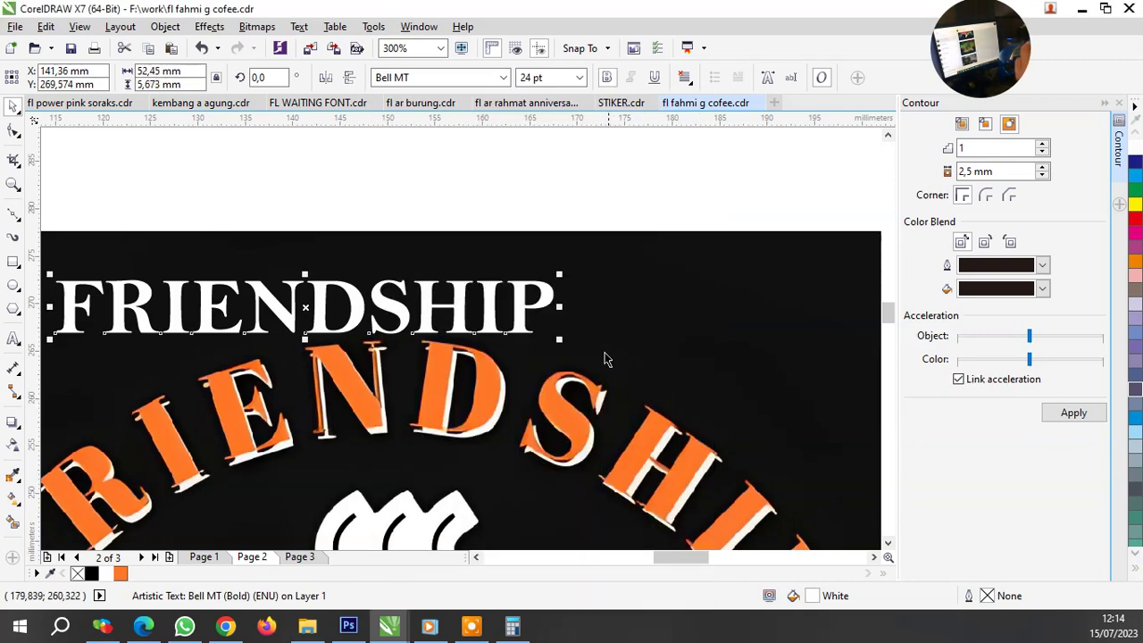
Place an orange copy of FRIENDSHIP below the tagline divider.
scroll(589, 312, "down", 2)
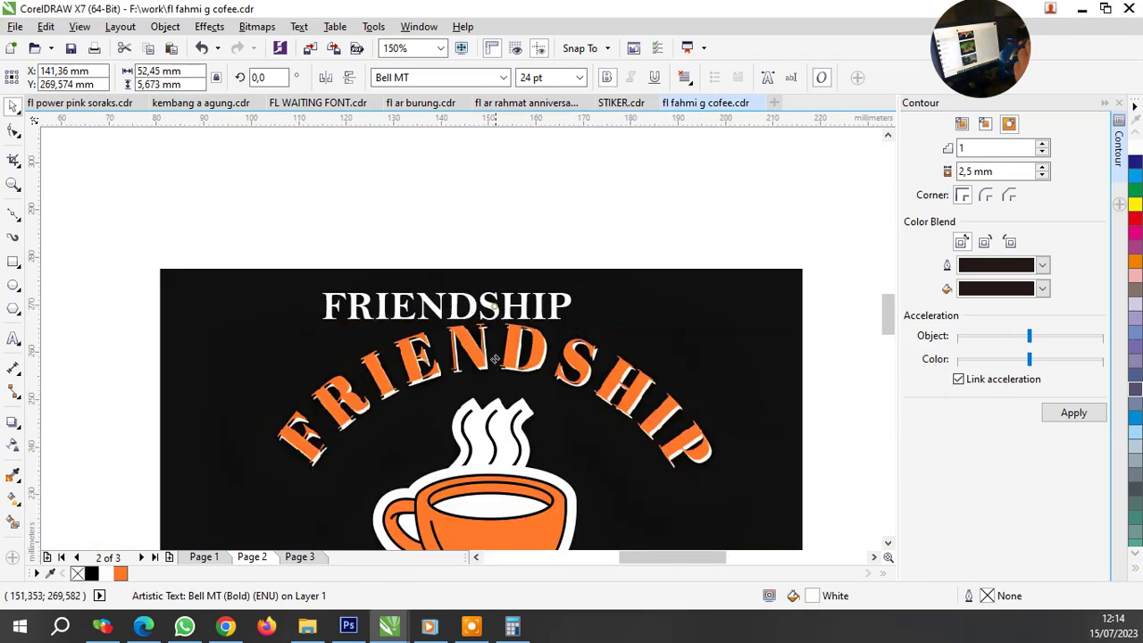
left_click_drag(494, 357, 493, 529)
scroll(486, 464, "down", 1)
scroll(482, 429, "down", 1)
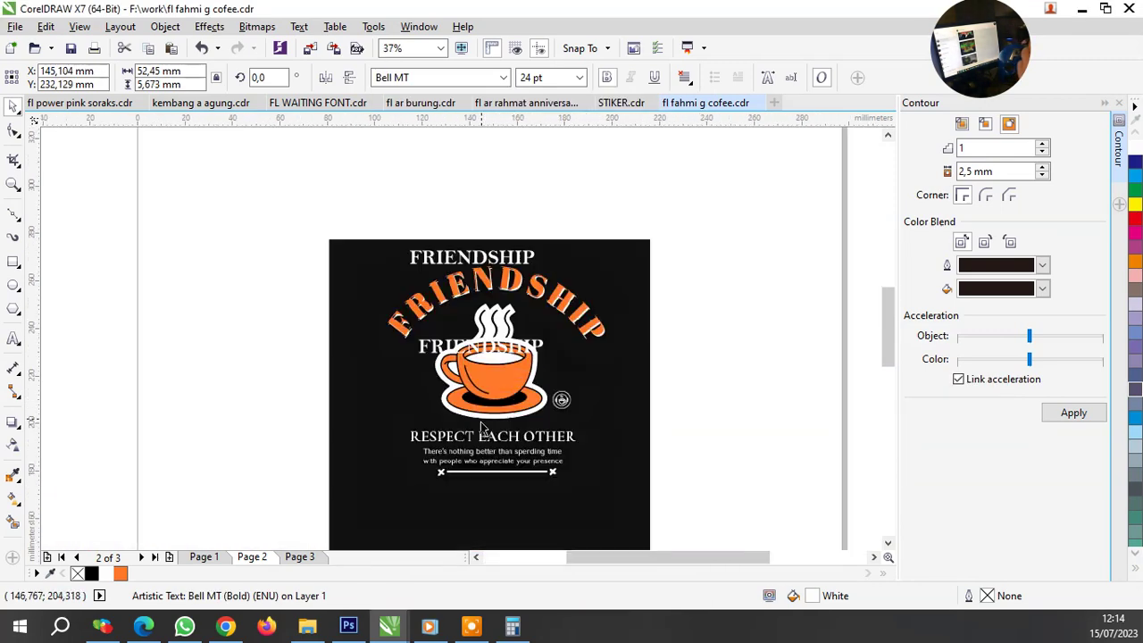
scroll(482, 428, "up", 2)
scroll(486, 357, "down", 1)
left_click_drag(500, 290, 502, 435)
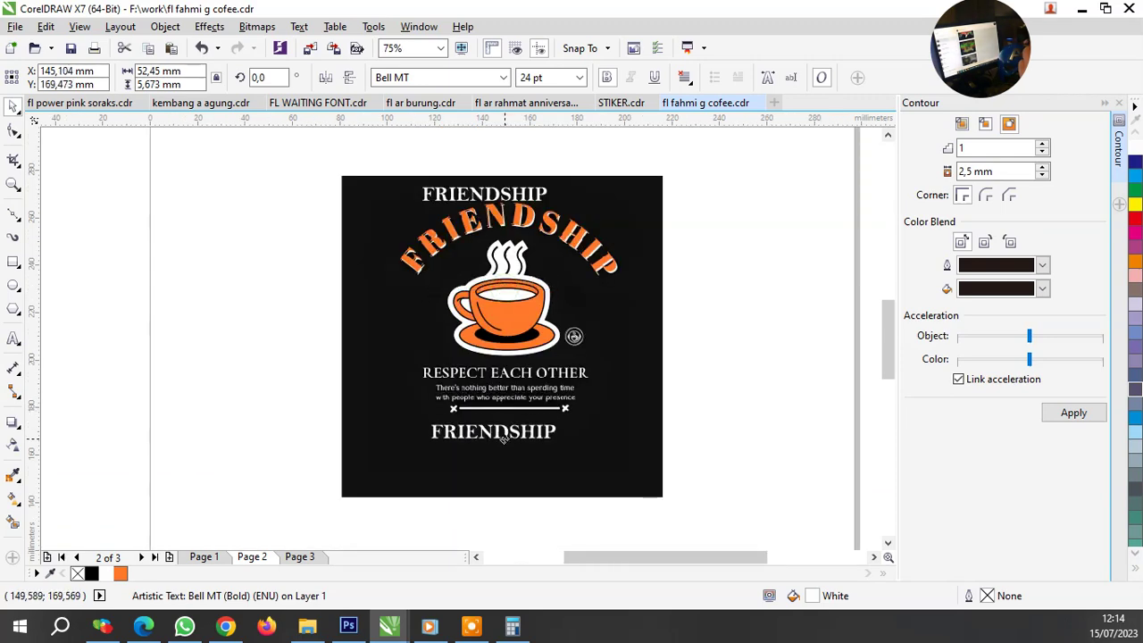
left_click(121, 574)
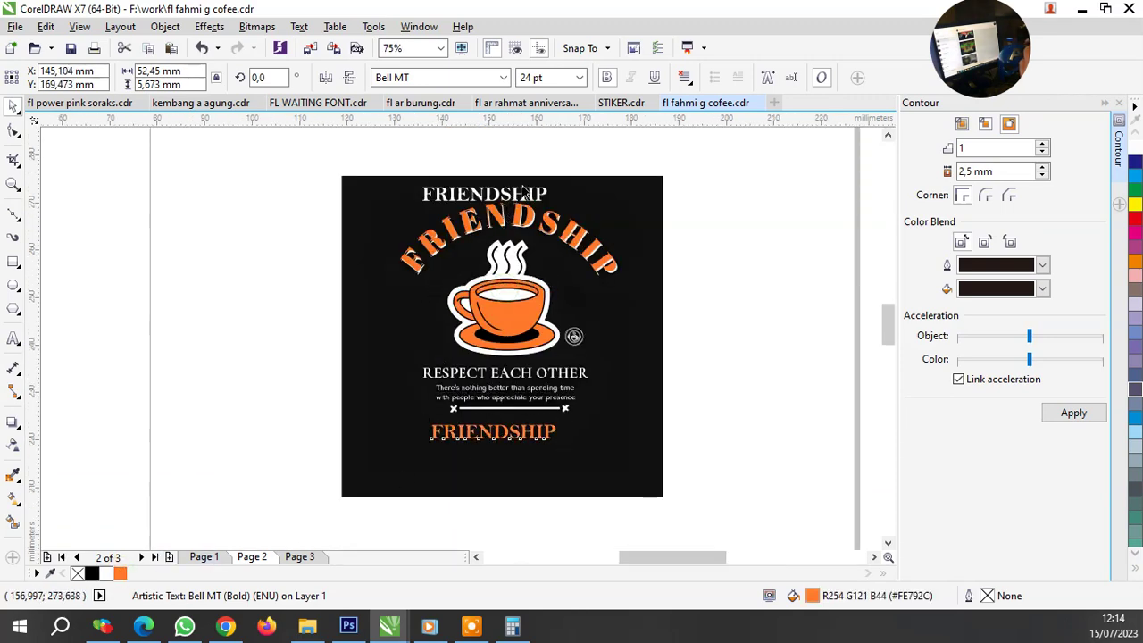
scroll(524, 192, "up", 2)
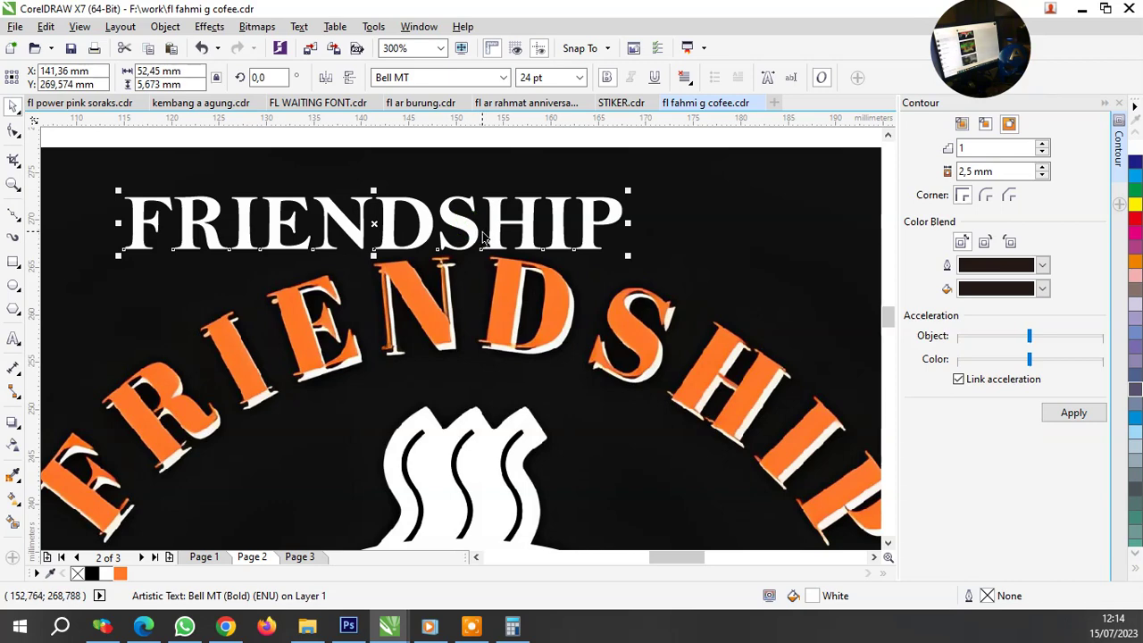
Change the top FRIENDSHIP font to Bodoni MT Black, after trying Bodoni Bd BT.
left_click(502, 78)
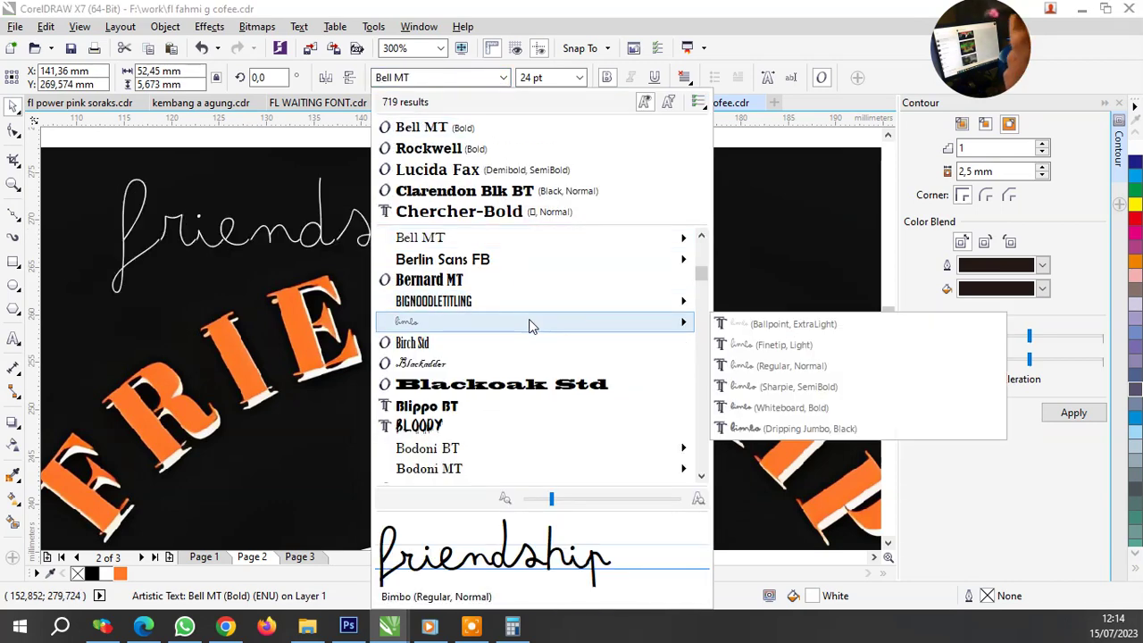
scroll(531, 309, "down", 1)
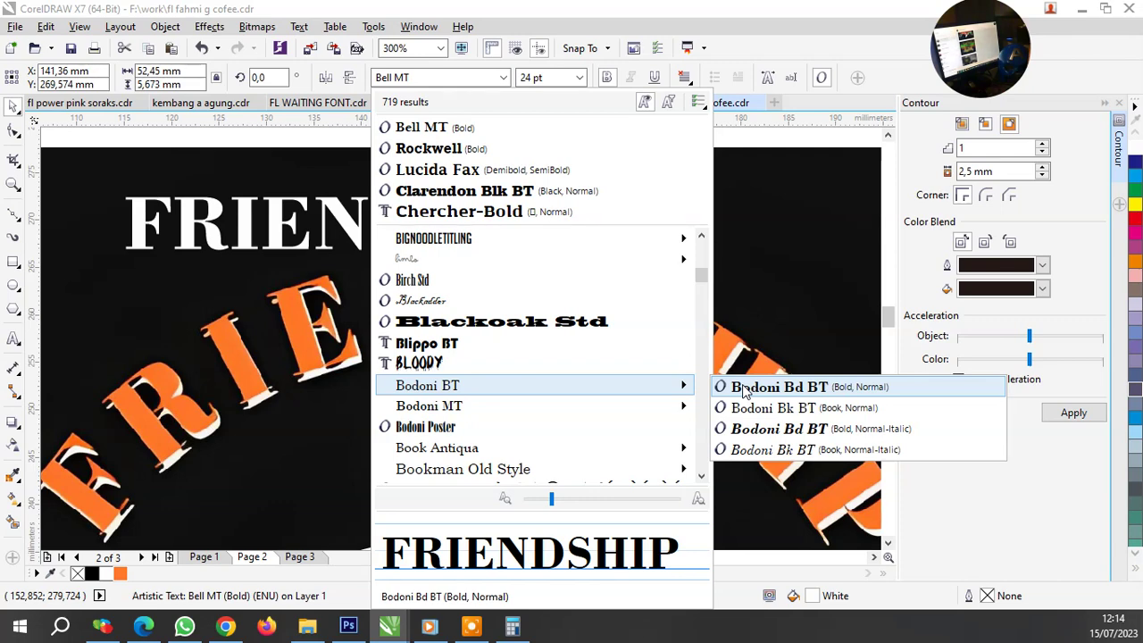
left_click(743, 393)
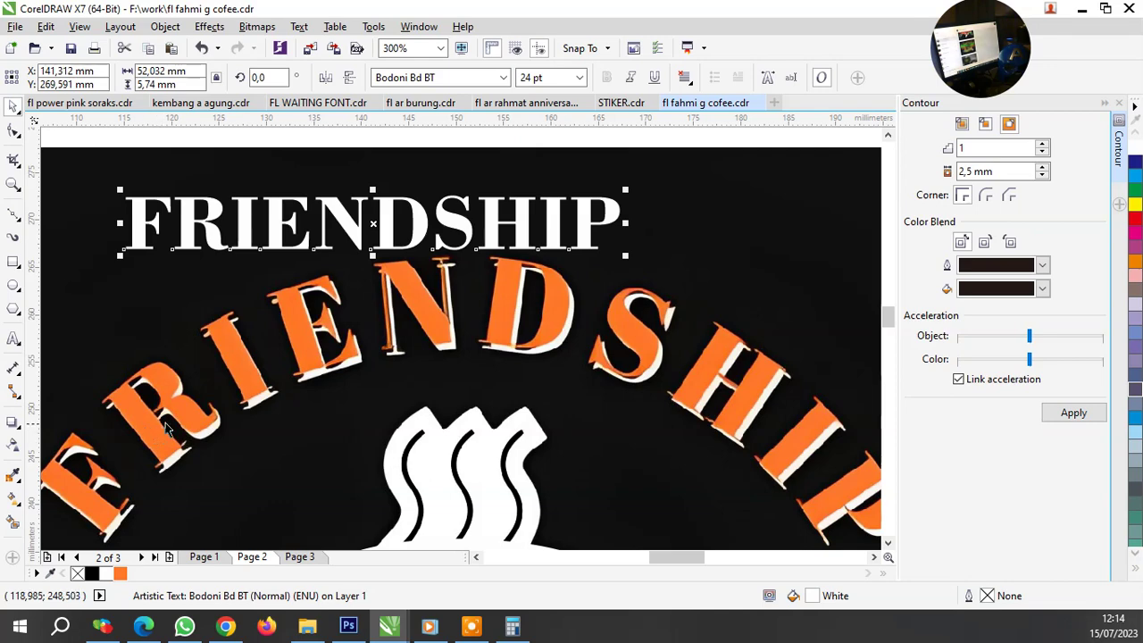
left_click(505, 78)
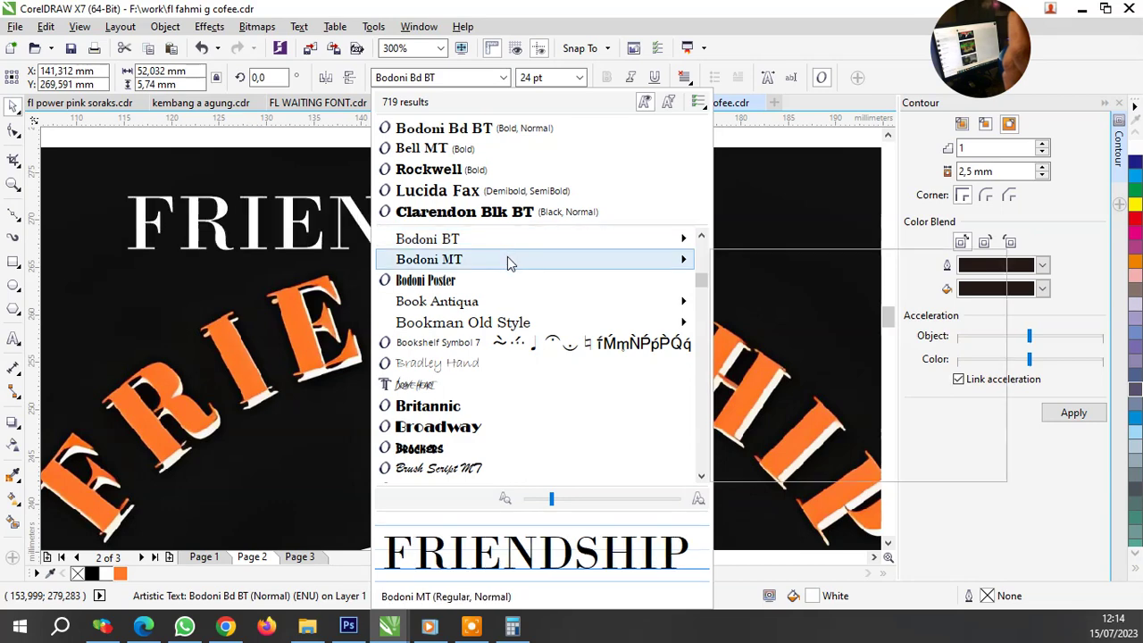
mouse_move(430, 259)
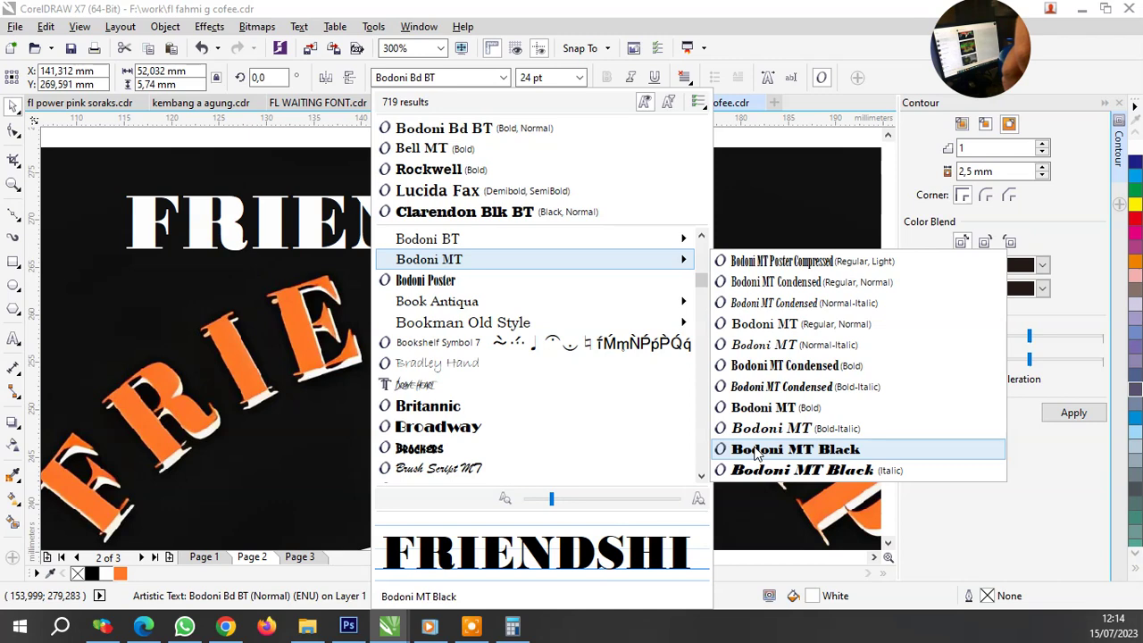
left_click(755, 450)
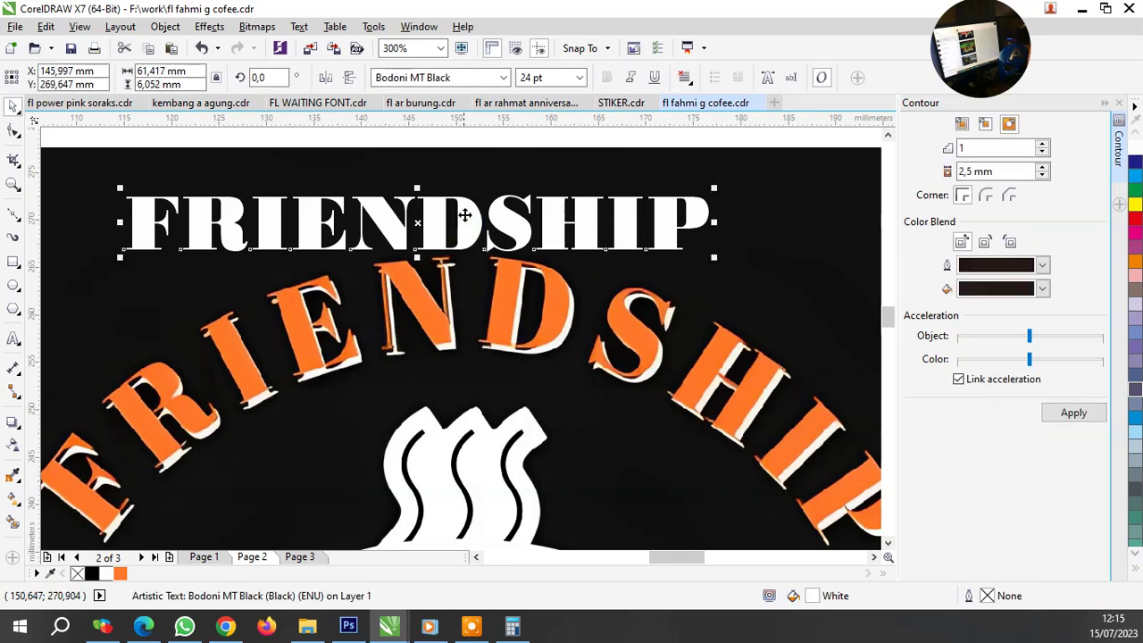
Enlarge the FRIENDSHIP text and fine-tune its position over the arched title.
left_click_drag(465, 211, 506, 222)
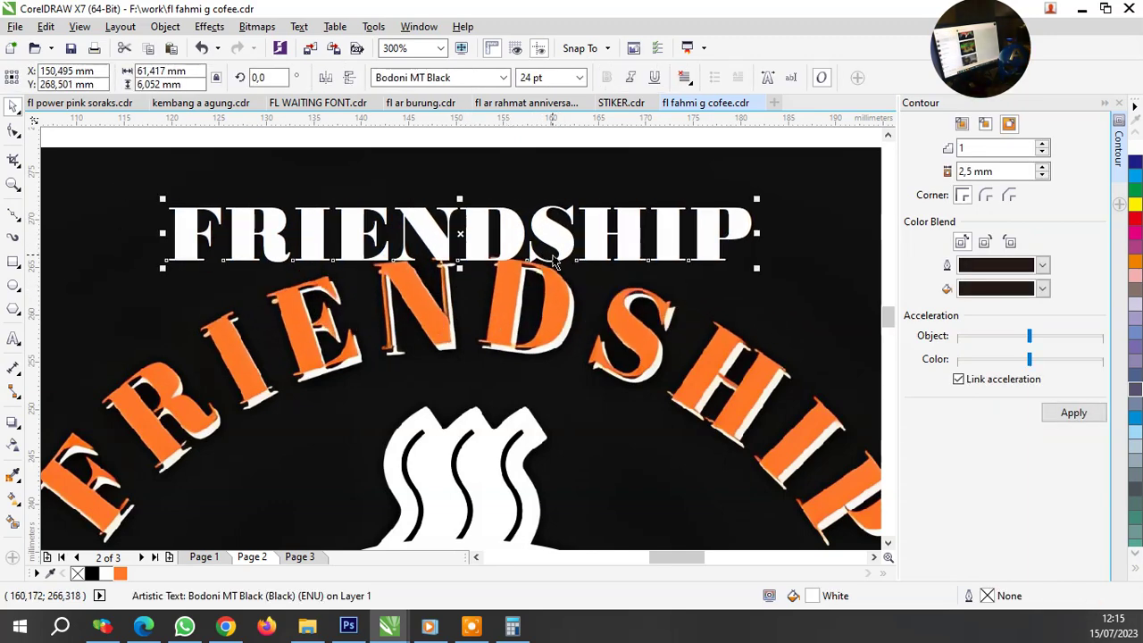
mouse_move(499, 234)
left_mouse_down()
mouse_move(525, 286)
mouse_move(525, 357)
left_mouse_up()
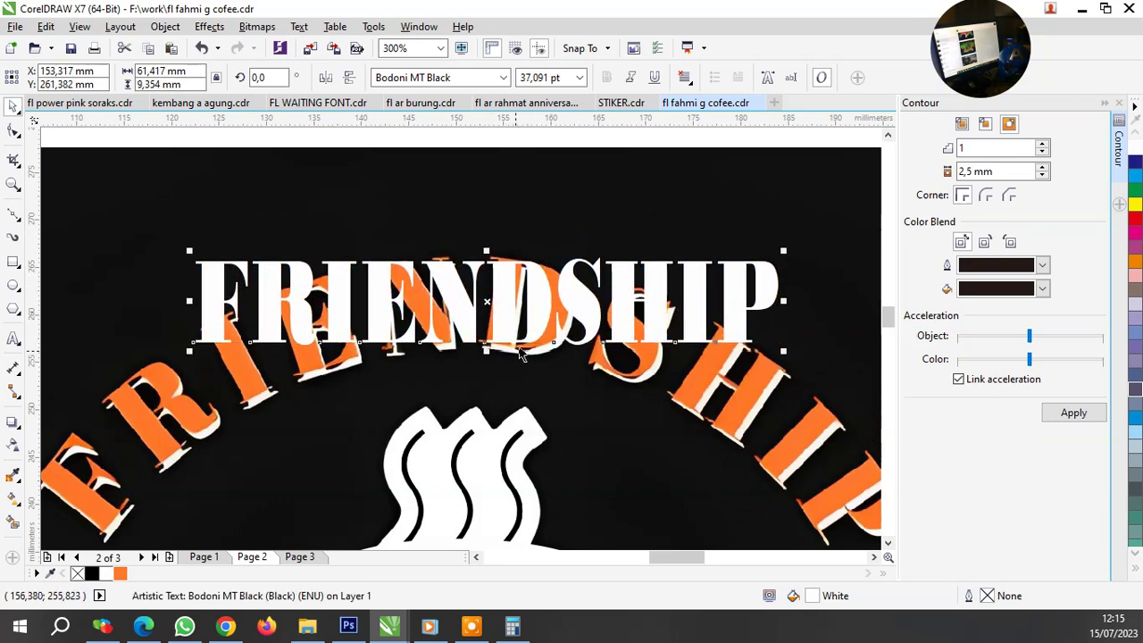
key("ctrl+z")
scroll(525, 357, "down", 2)
left_click_drag(658, 297, 706, 278)
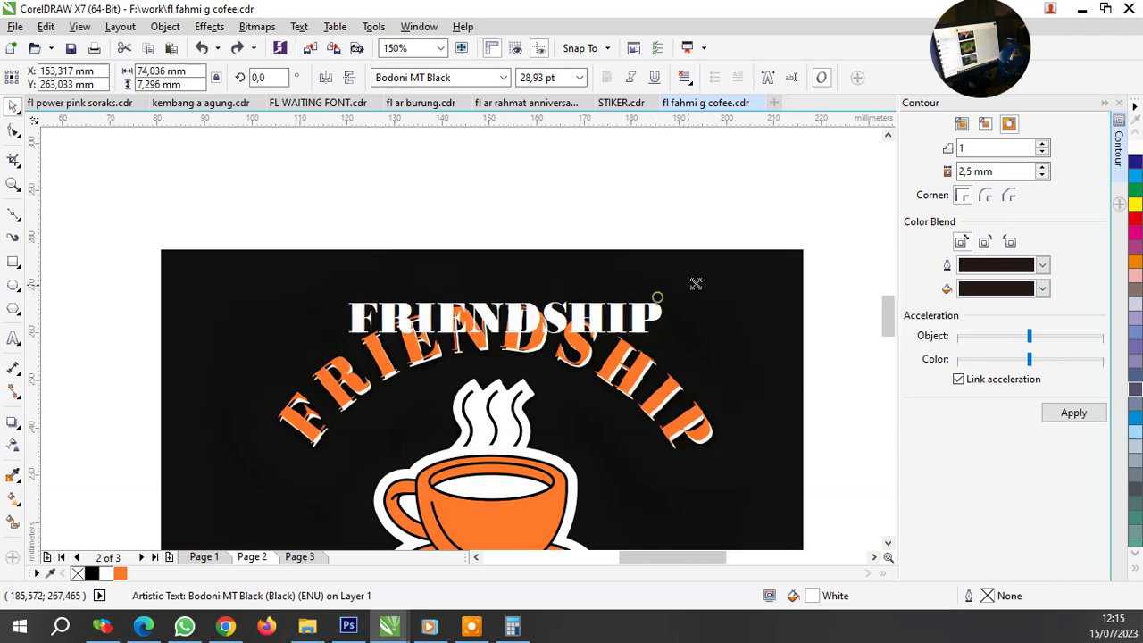
scroll(542, 317, "up", 2)
left_click_drag(543, 318, 522, 313)
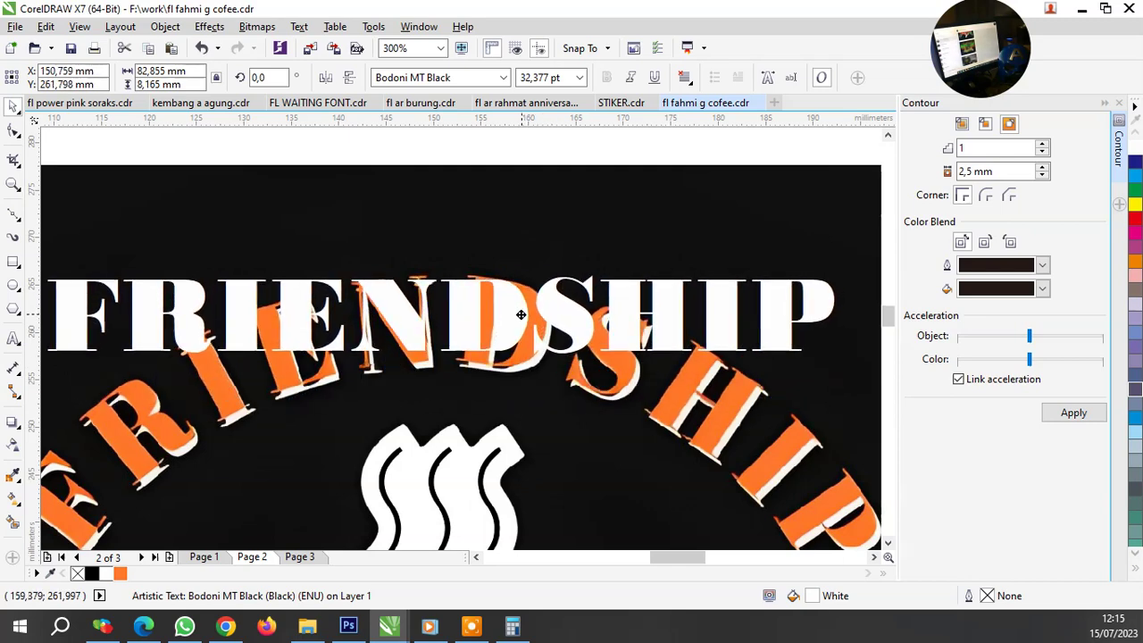
left_click_drag(521, 314, 518, 310)
Stretch FRIENDSHIP to 41.28 pt and move it above the orange arched lettering.
scroll(477, 357, "down", 2)
scroll(460, 352, "up", 2)
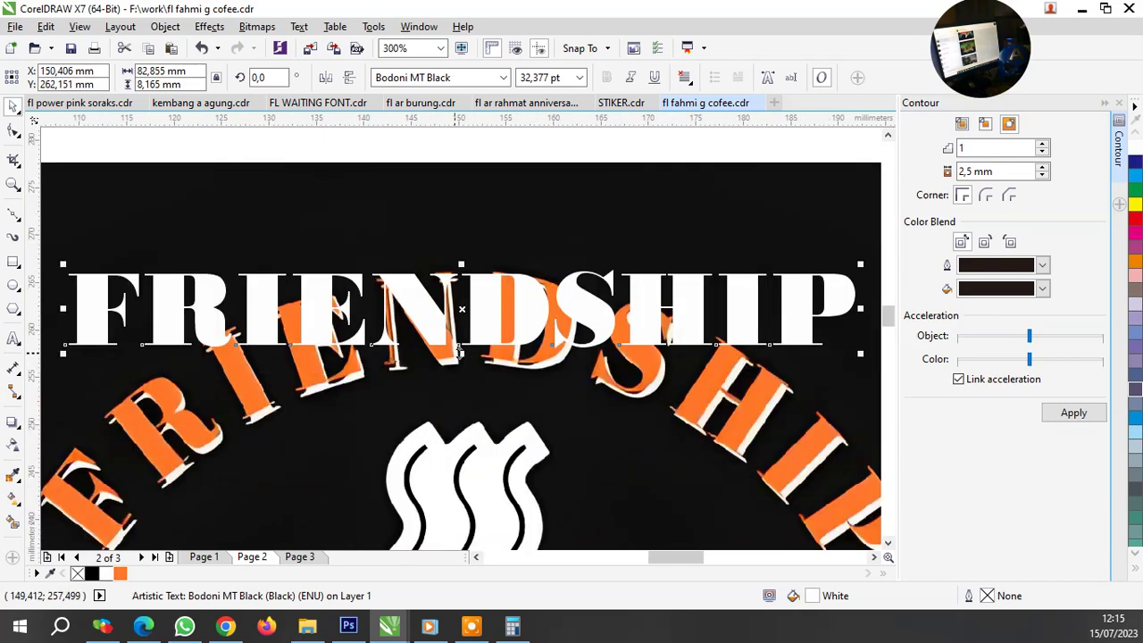
scroll(465, 357, "up", 2)
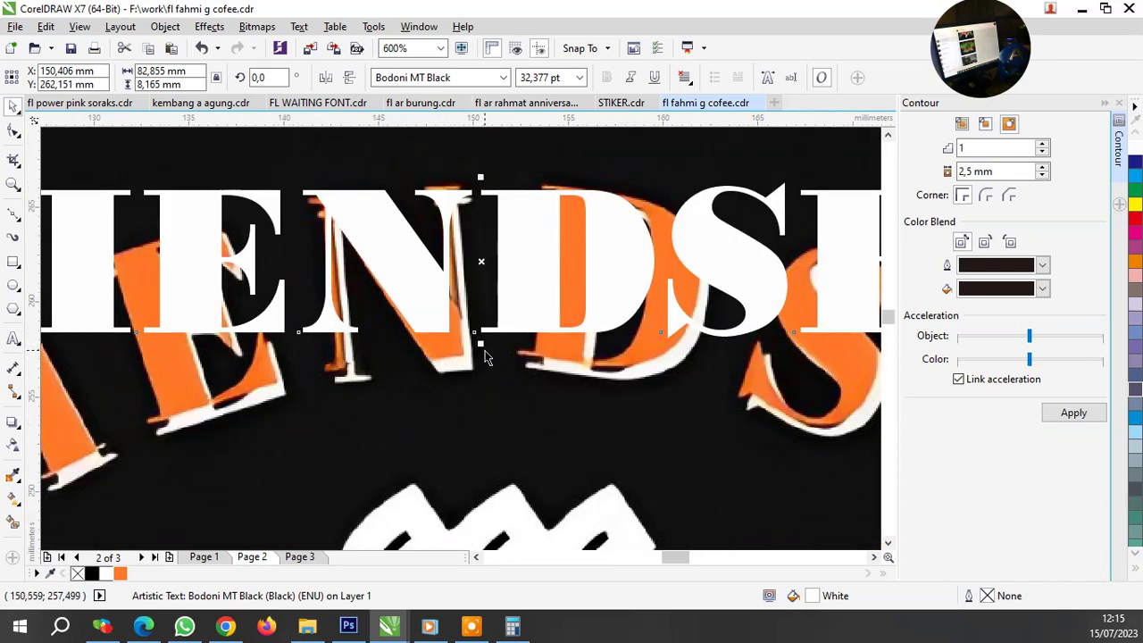
left_click_drag(481, 344, 475, 386)
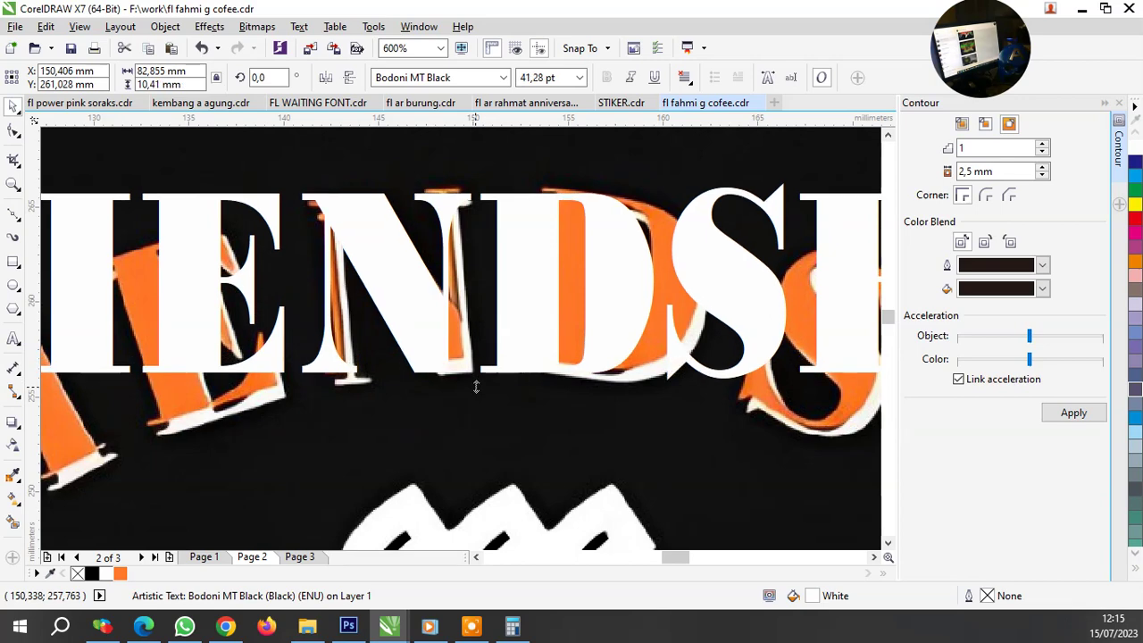
scroll(476, 384, "down", 2)
scroll(607, 364, "up", 2)
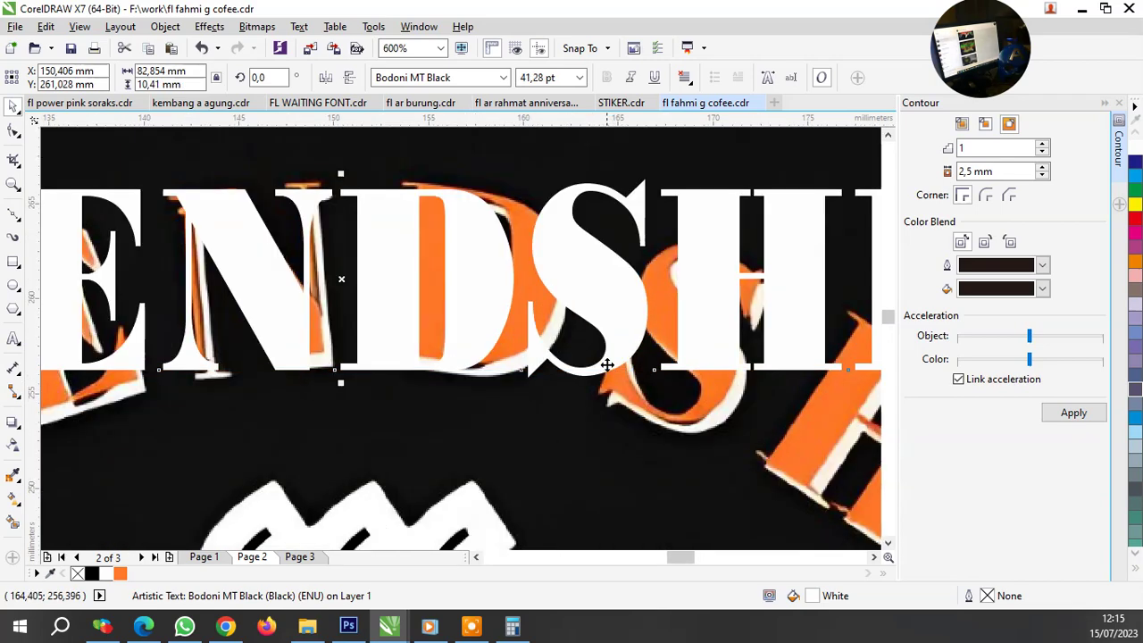
scroll(607, 364, "down", 1)
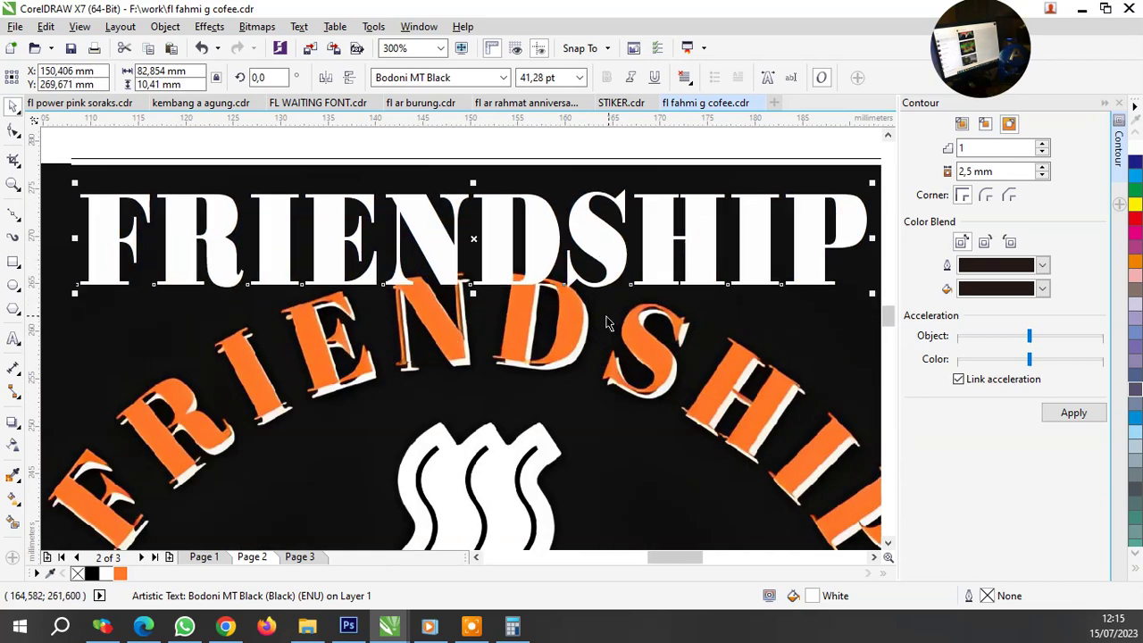
left_click_drag(502, 255, 511, 226)
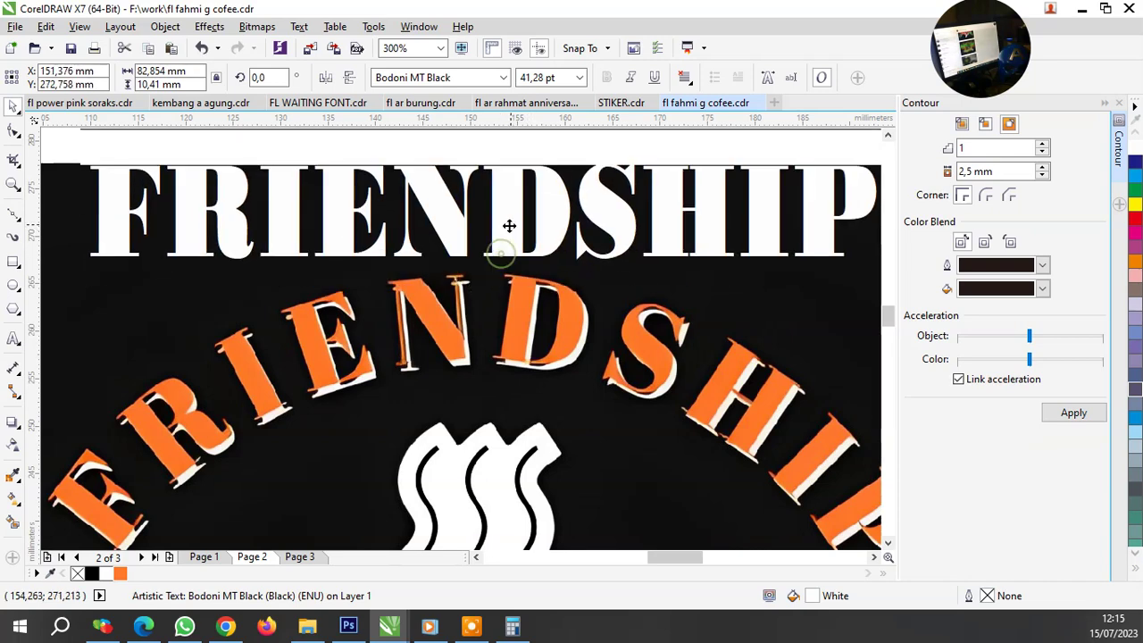
scroll(128, 189, "down", 2)
scroll(128, 188, "down", 1)
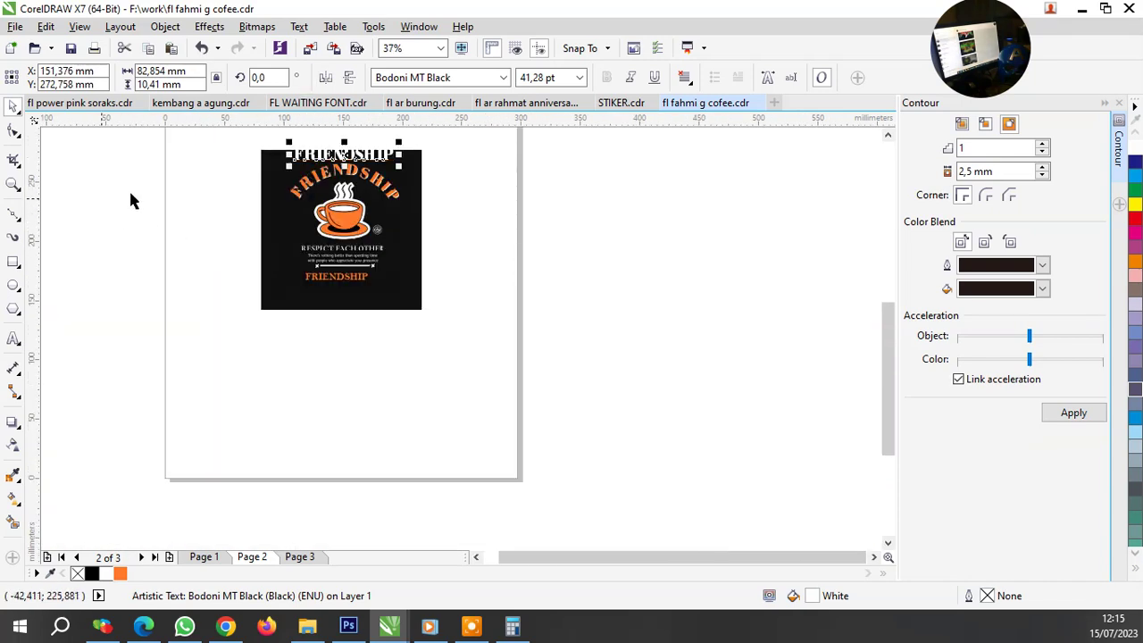
scroll(129, 188, "up", 1)
scroll(79, 282, "up", 1)
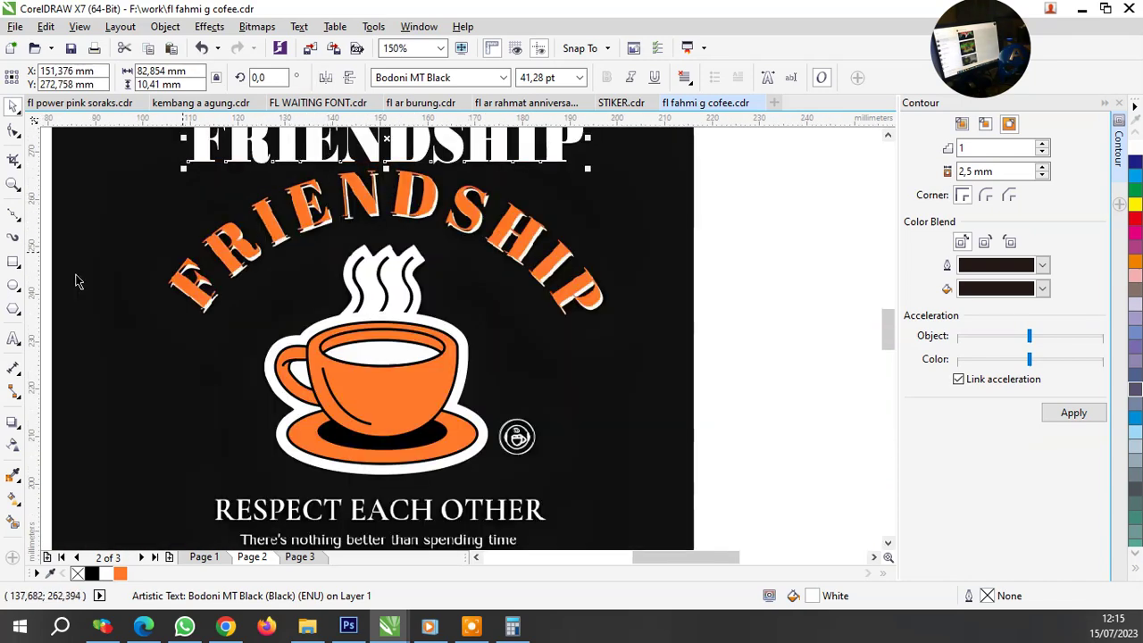
Draw a red-outlined ellipse, about 81 × 63 mm, over the cup, narrowed to follow the orange FRIENDSHIP arc.
left_click(13, 285)
left_click_drag(165, 214, 581, 510)
scroll(169, 375, "up", 1)
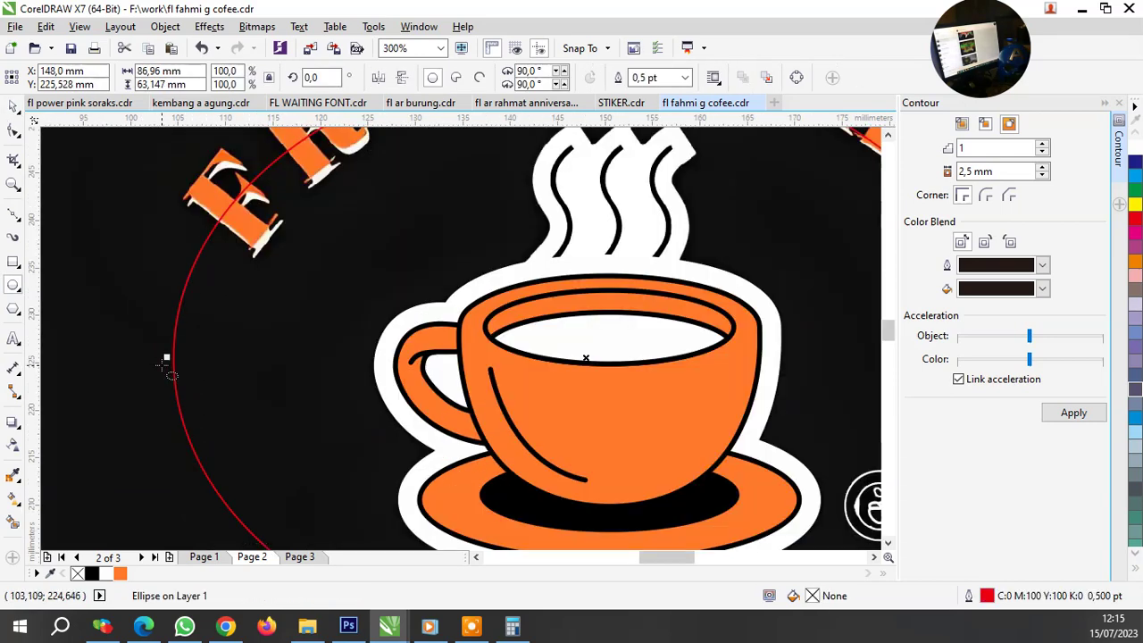
left_click_drag(167, 357, 223, 357)
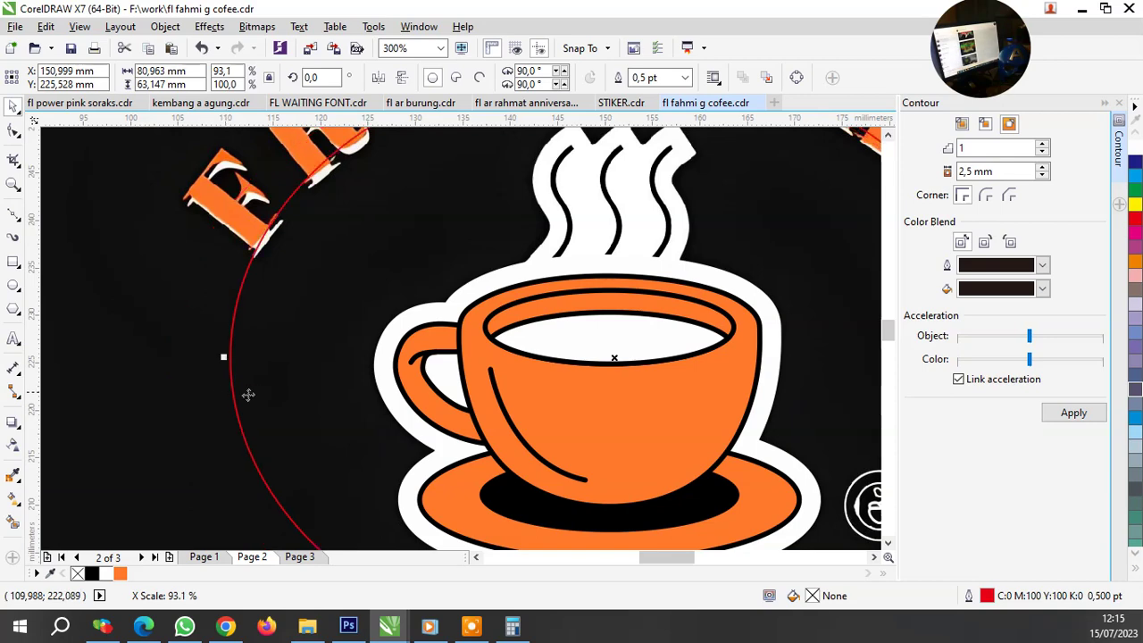
scroll(385, 346, "down", 1)
scroll(499, 243, "up", 2)
scroll(509, 312, "up", 1)
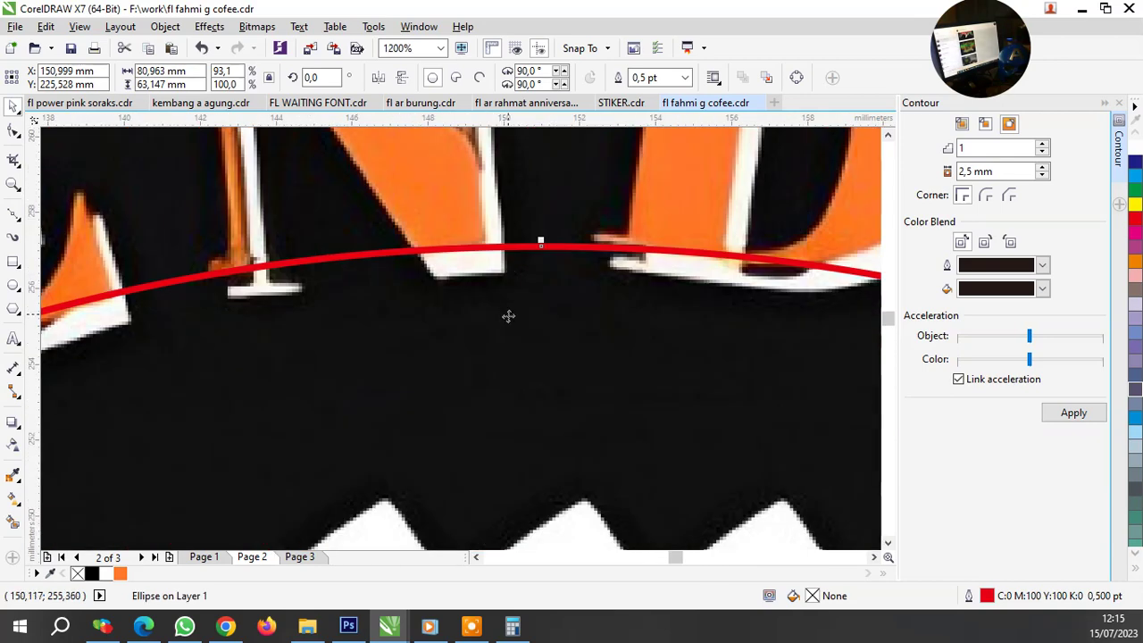
scroll(562, 337, "down", 2)
left_click(562, 186)
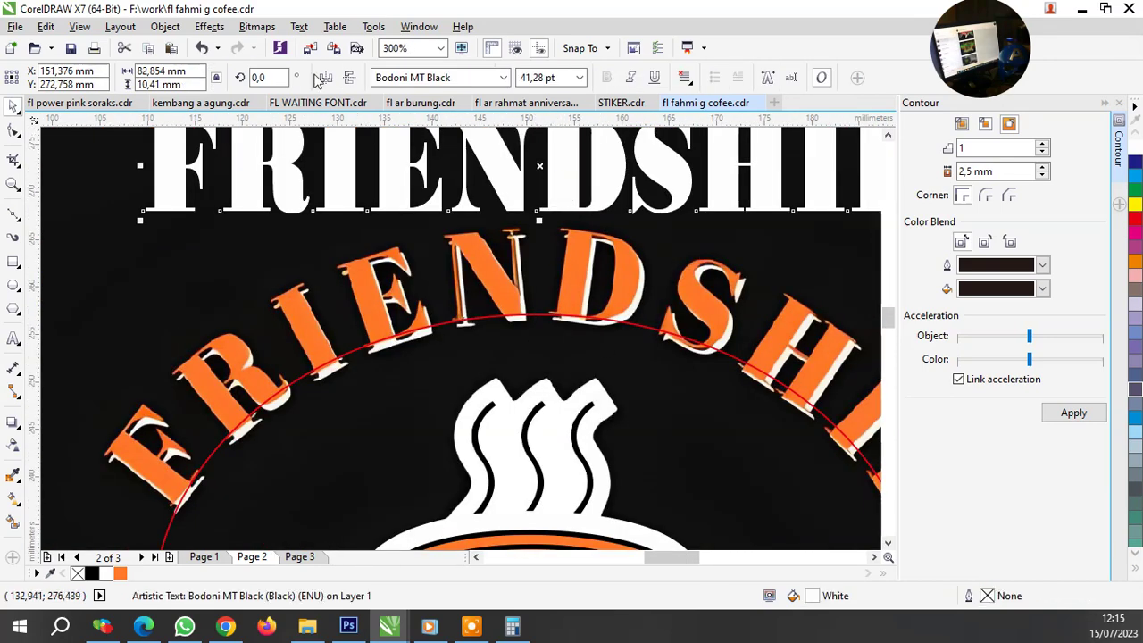
left_click(299, 26)
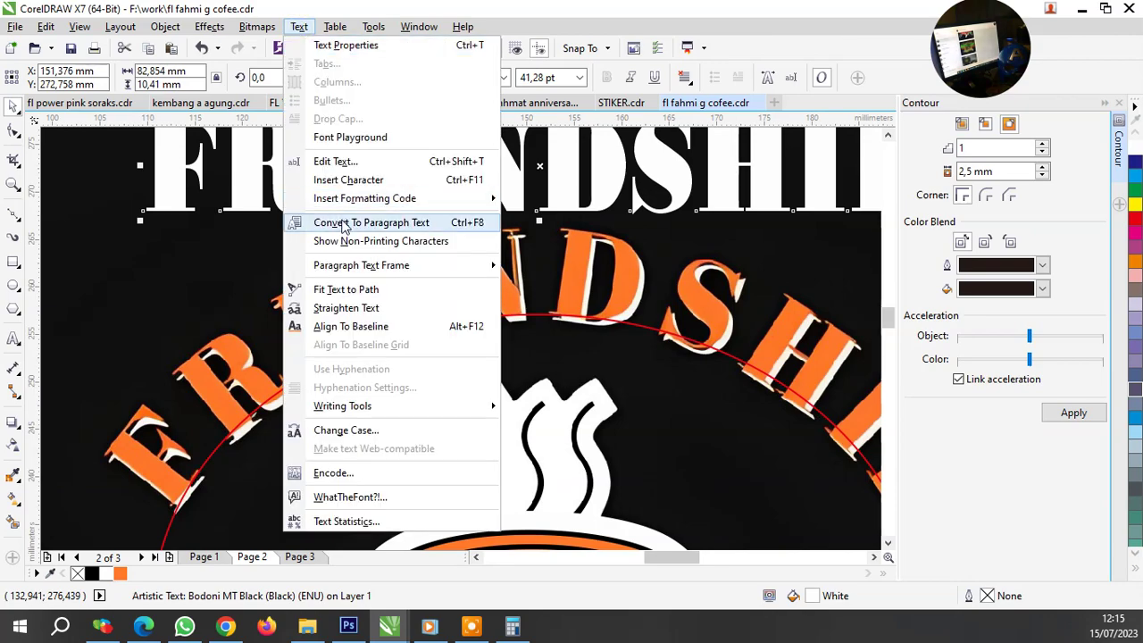
Fit the white FRIENDSHIP text onto the red ellipse path.
left_click(331, 291)
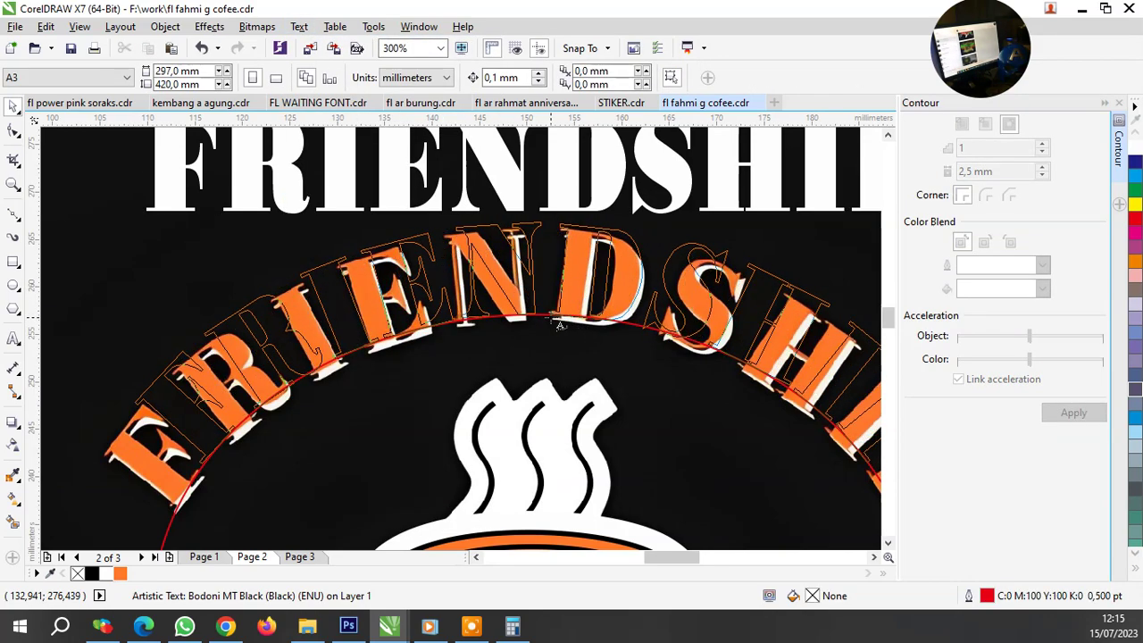
left_click(551, 323)
scroll(551, 324, "down", 3)
scroll(581, 348, "up", 2)
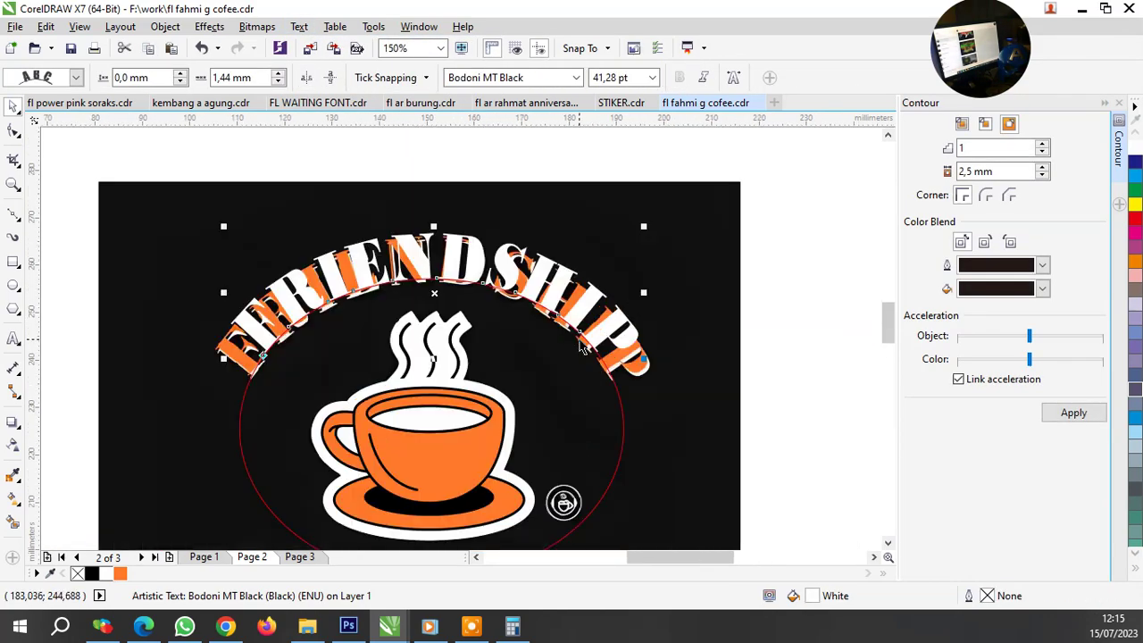
Spread the curved letters so P reaches the arc's end, and offset the text -0.982 mm onto the orange arch.
left_click(14, 132)
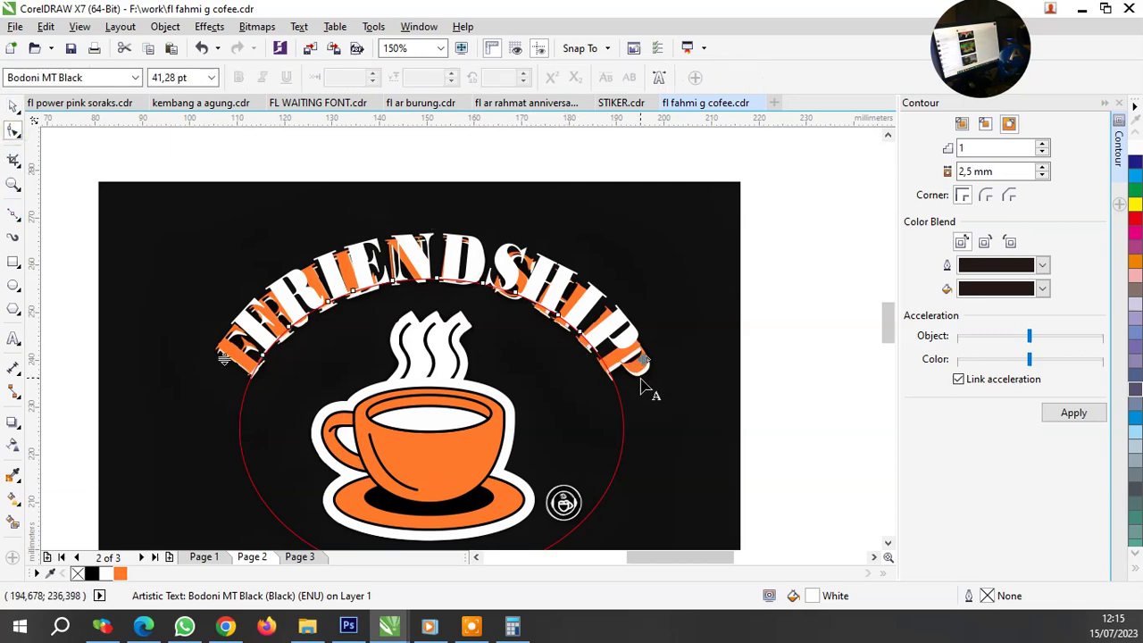
left_click_drag(644, 371, 657, 380)
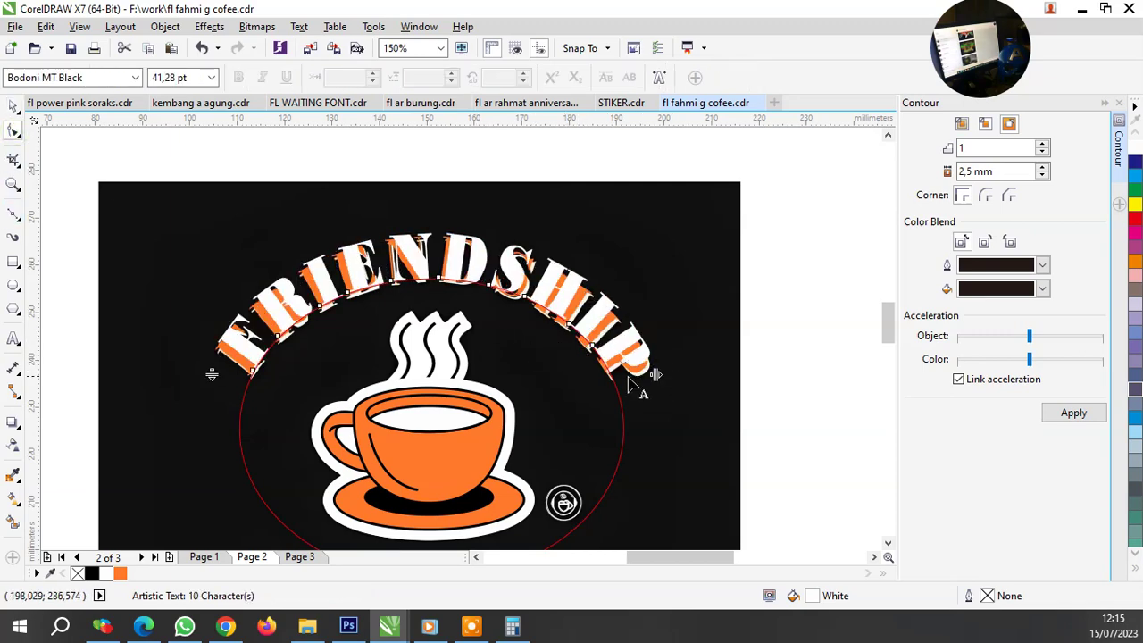
scroll(279, 369, "up", 2)
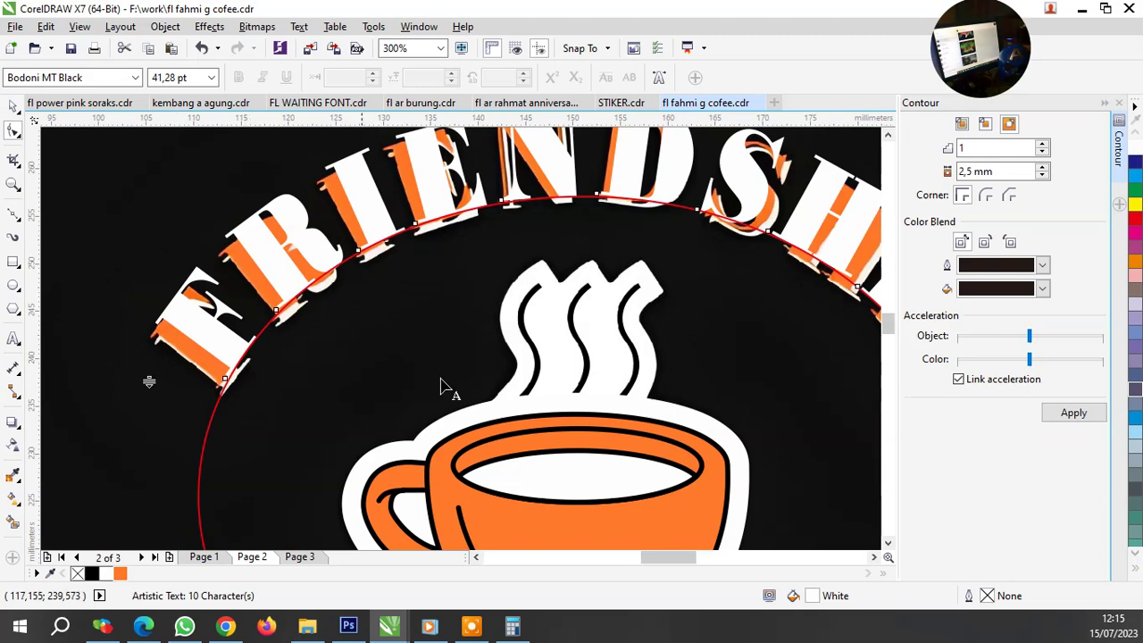
scroll(440, 386, "down", 4)
scroll(725, 406, "up", 4)
left_click_drag(636, 382, 649, 396)
scroll(637, 384, "down", 4)
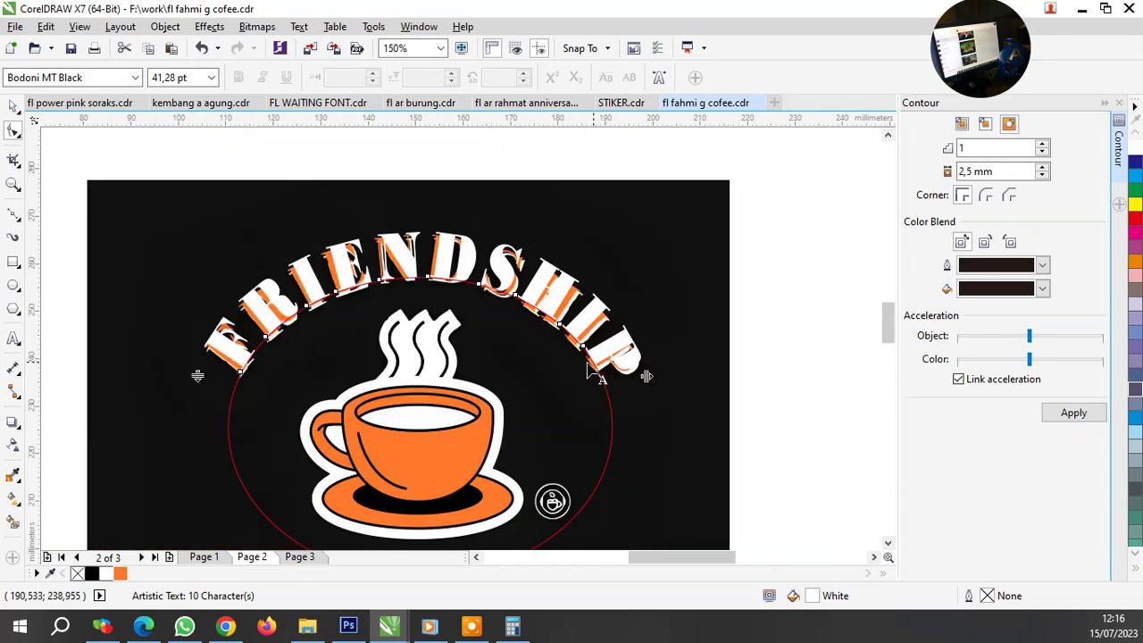
scroll(577, 370, "up", 2)
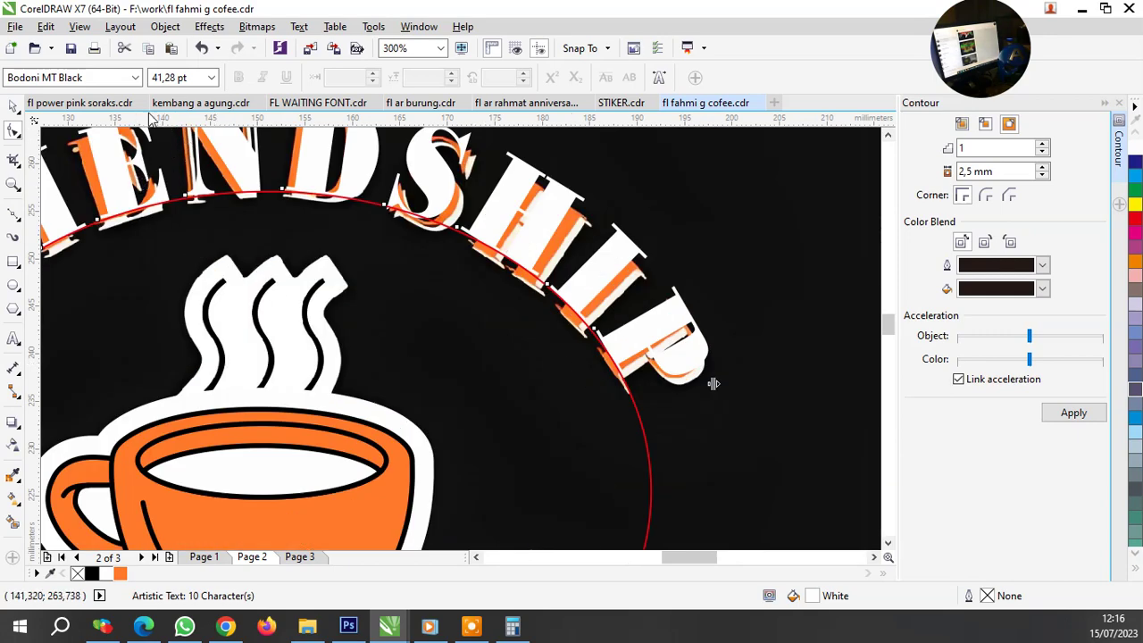
scroll(625, 361, "up", 2)
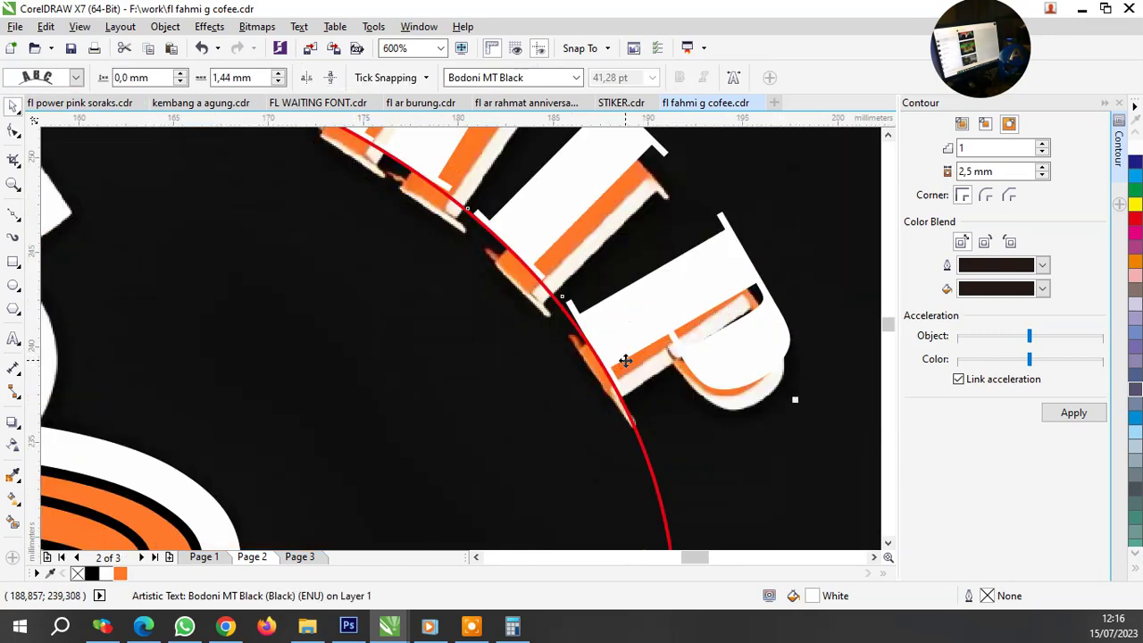
left_click_drag(616, 341, 614, 372)
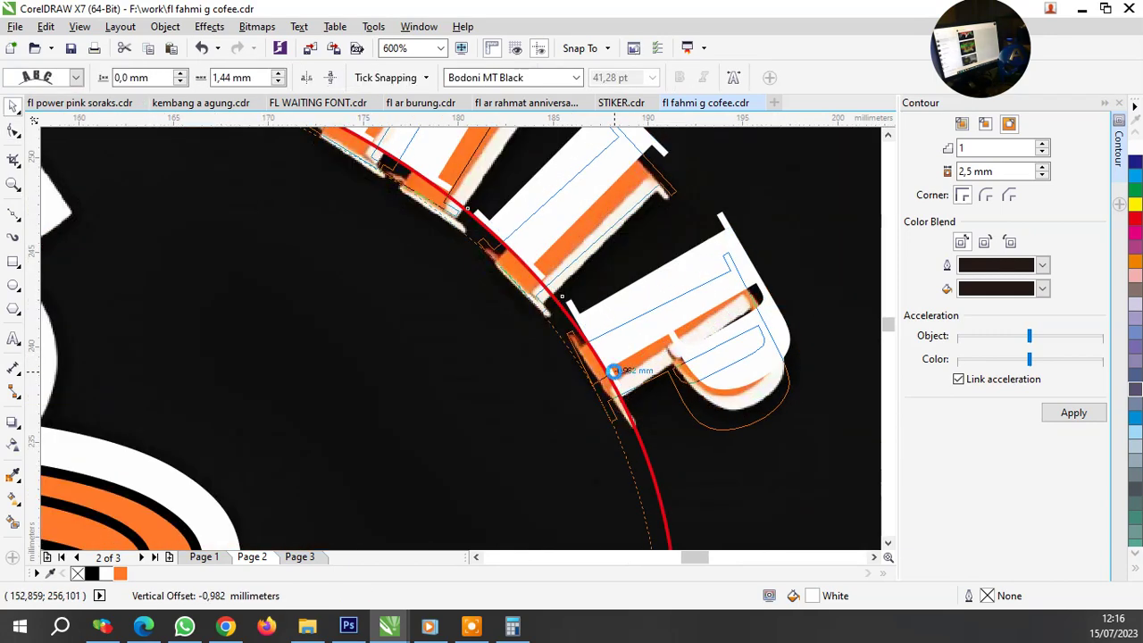
scroll(544, 360, "down", 4)
scroll(354, 356, "up", 2)
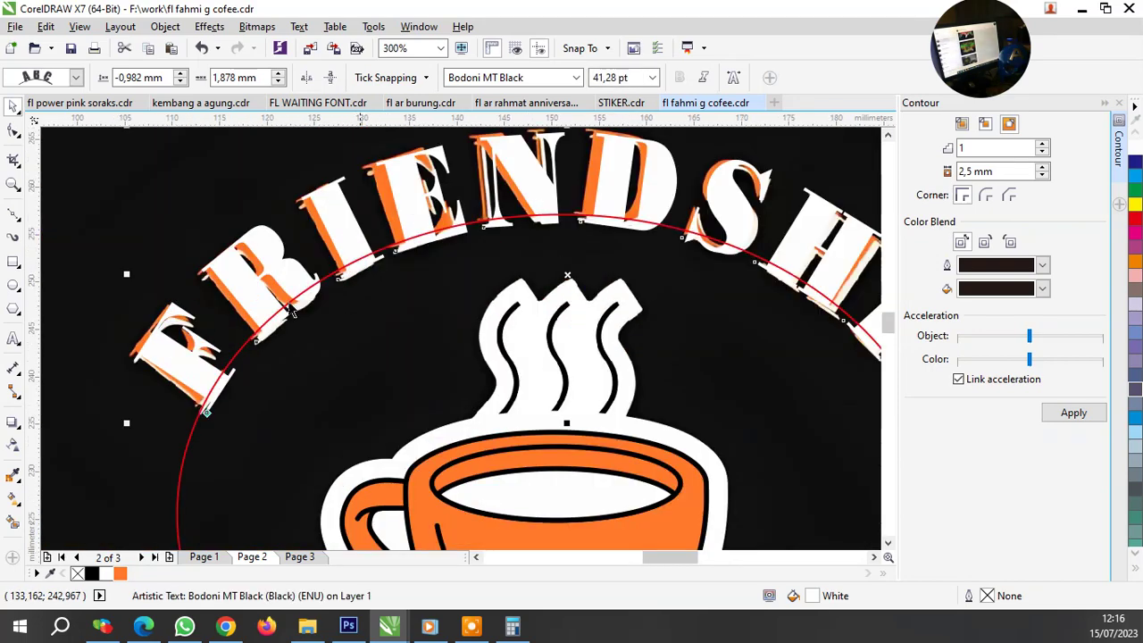
left_click(75, 76)
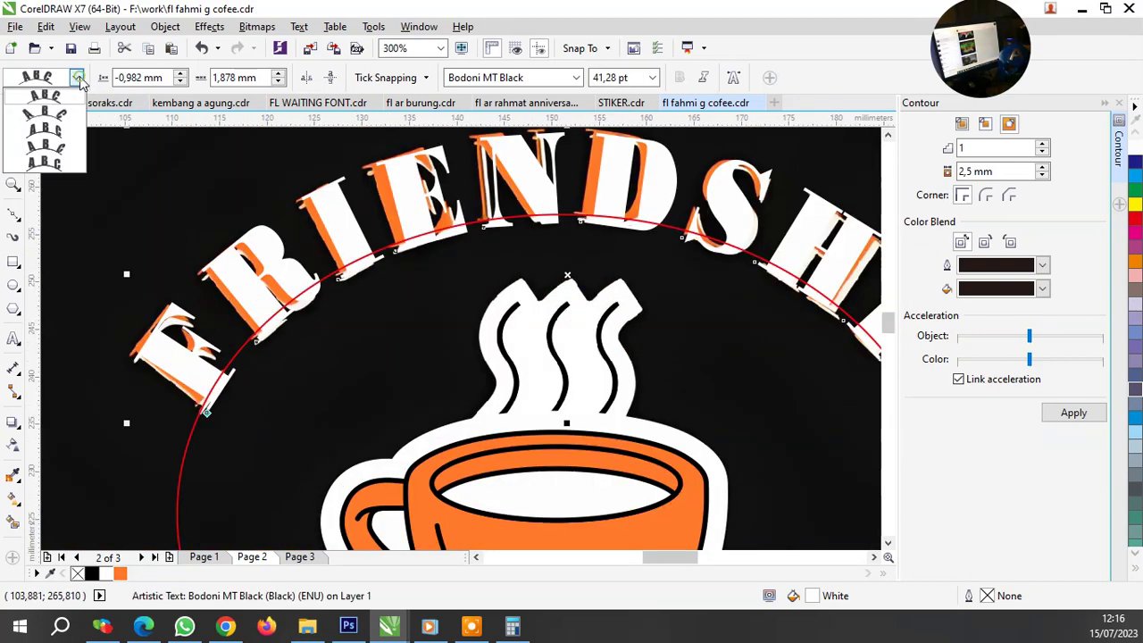
left_click(58, 130)
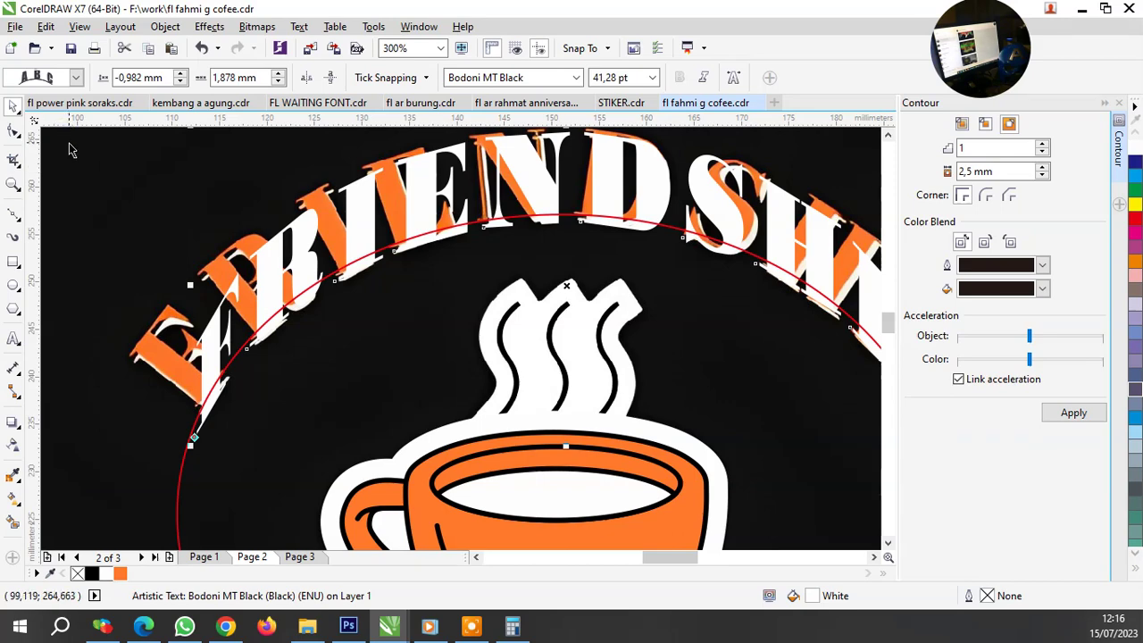
left_click(76, 77)
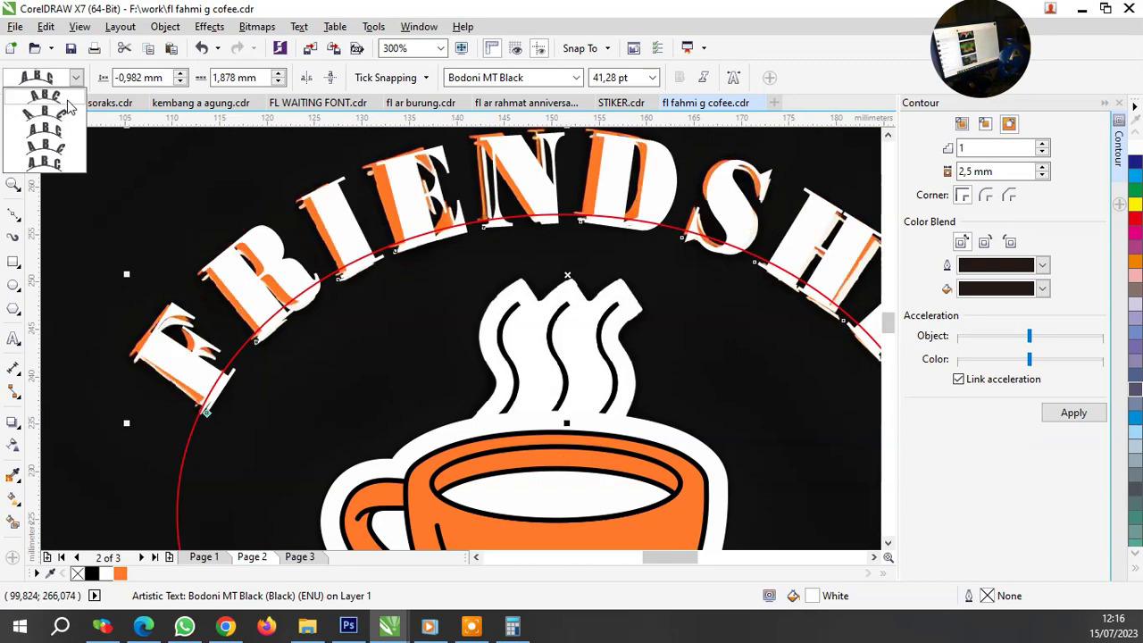
left_click(70, 105)
scroll(359, 235, "down", 2)
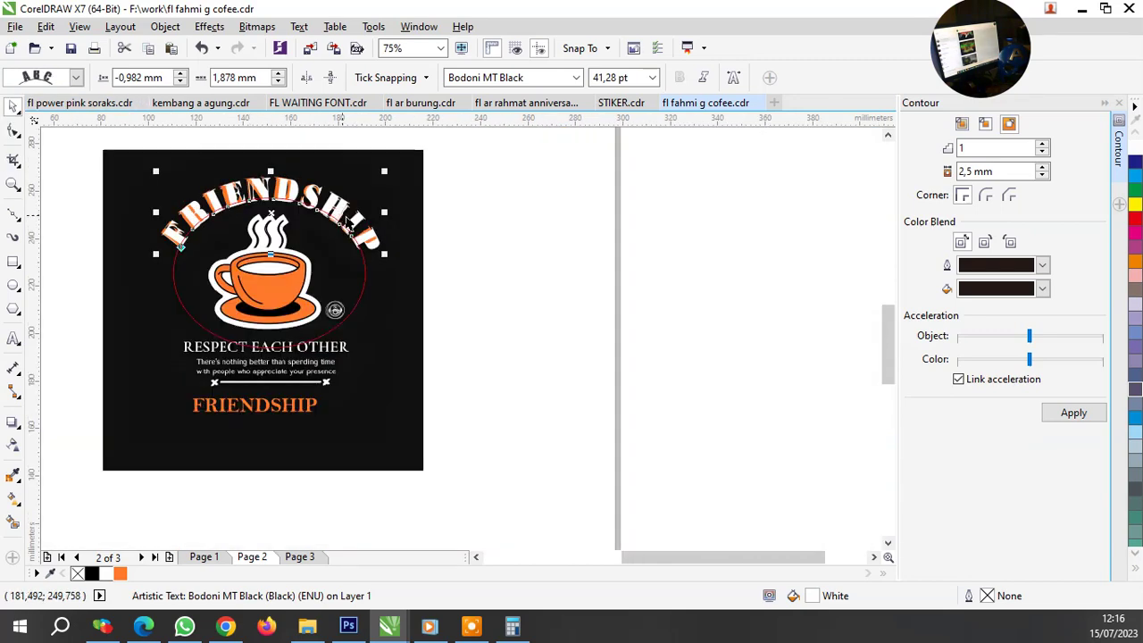
scroll(360, 234, "up", 3)
left_click(75, 78)
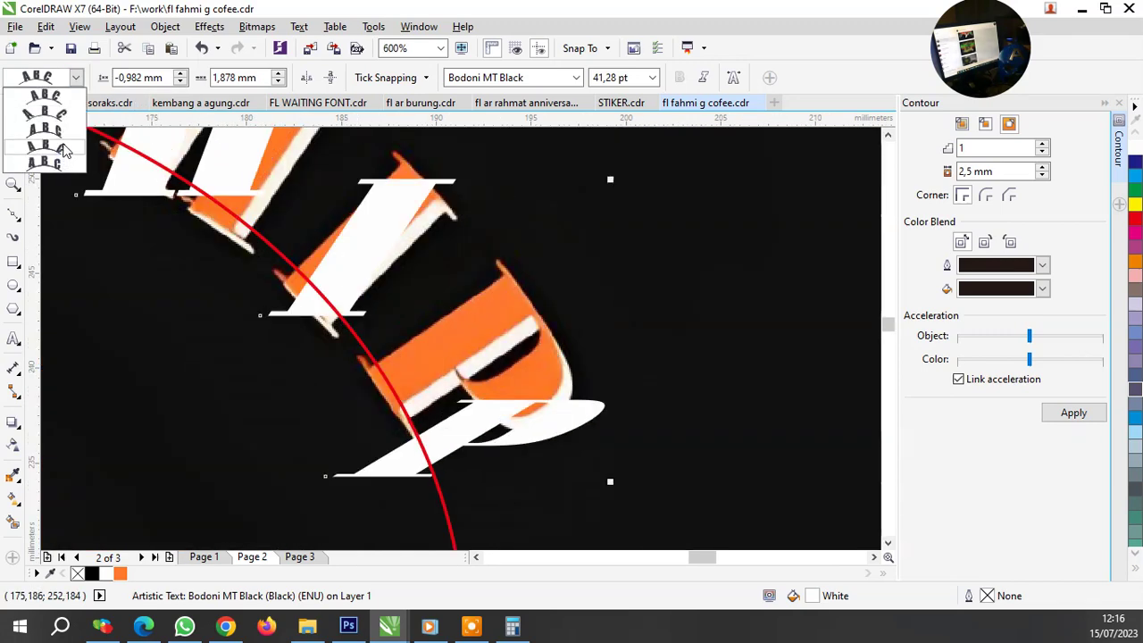
left_click(61, 96)
scroll(398, 264, "down", 2)
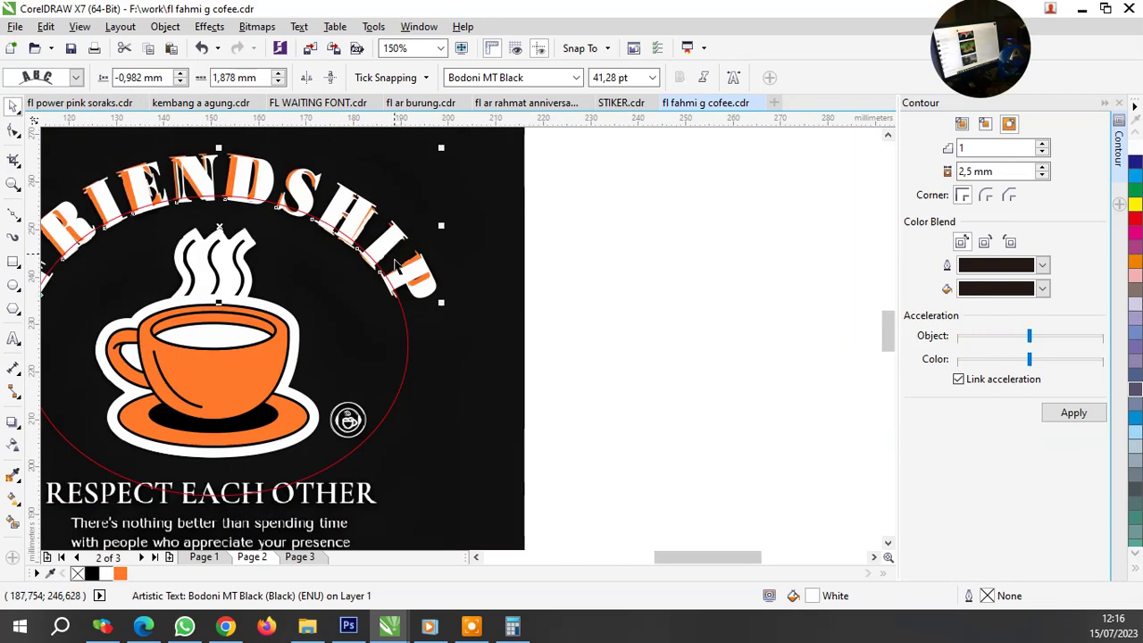
scroll(527, 288, "down", 1)
scroll(390, 265, "up", 1)
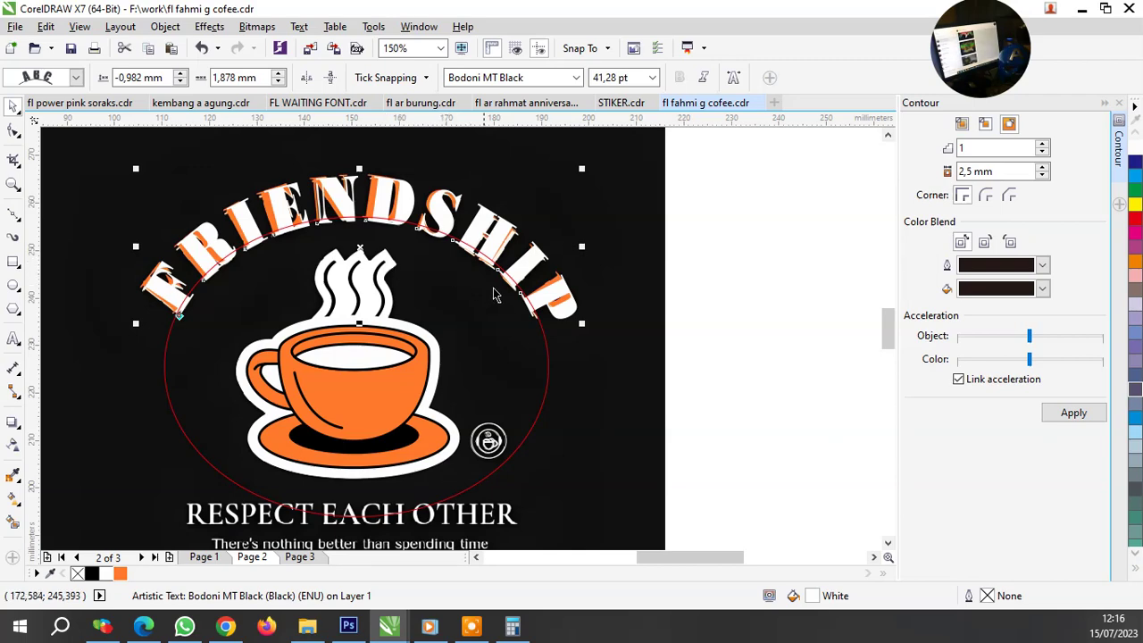
Widen the spacing between the arched FRIENDSHIP letters with the Shape tool.
scroll(564, 295, "up", 1)
left_click(15, 132)
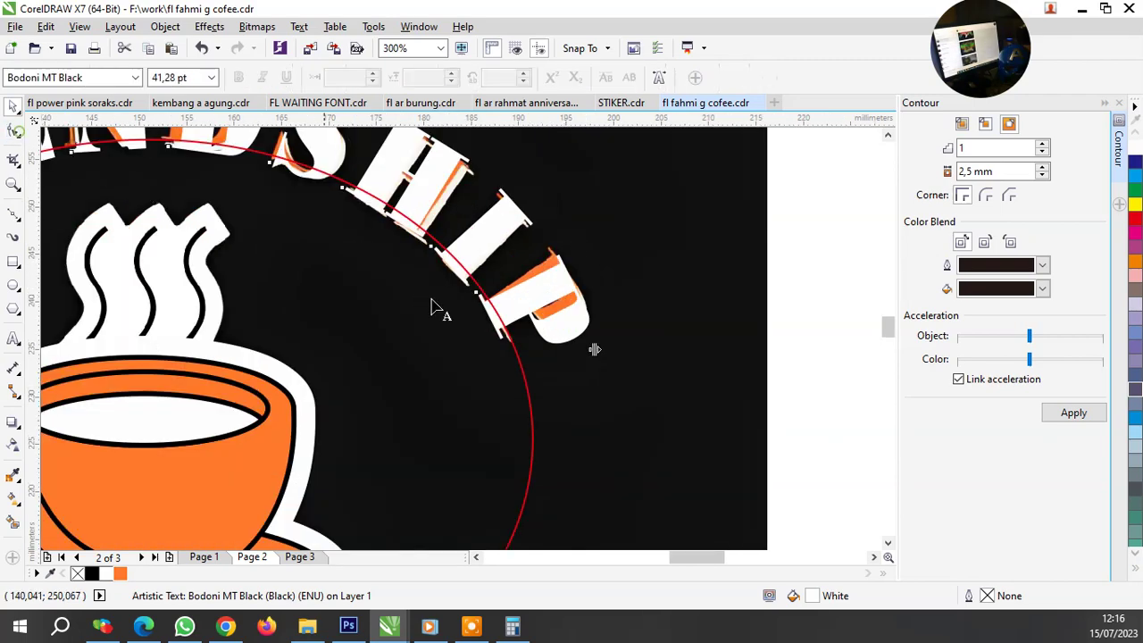
left_click_drag(594, 348, 592, 349)
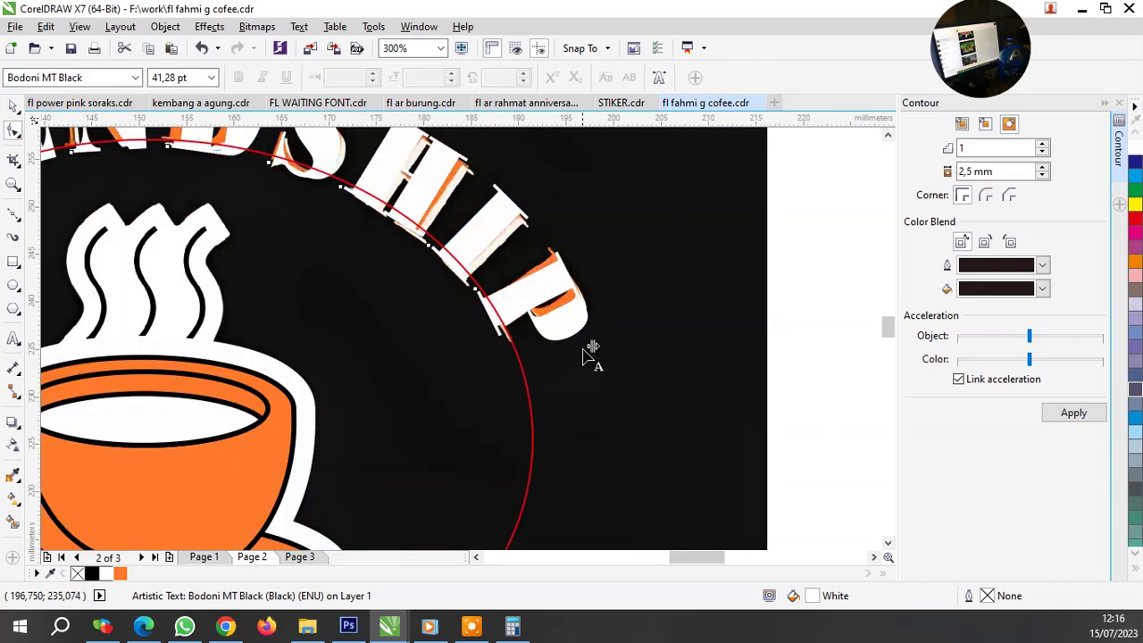
scroll(592, 366, "down", 1)
scroll(584, 352, "up", 1)
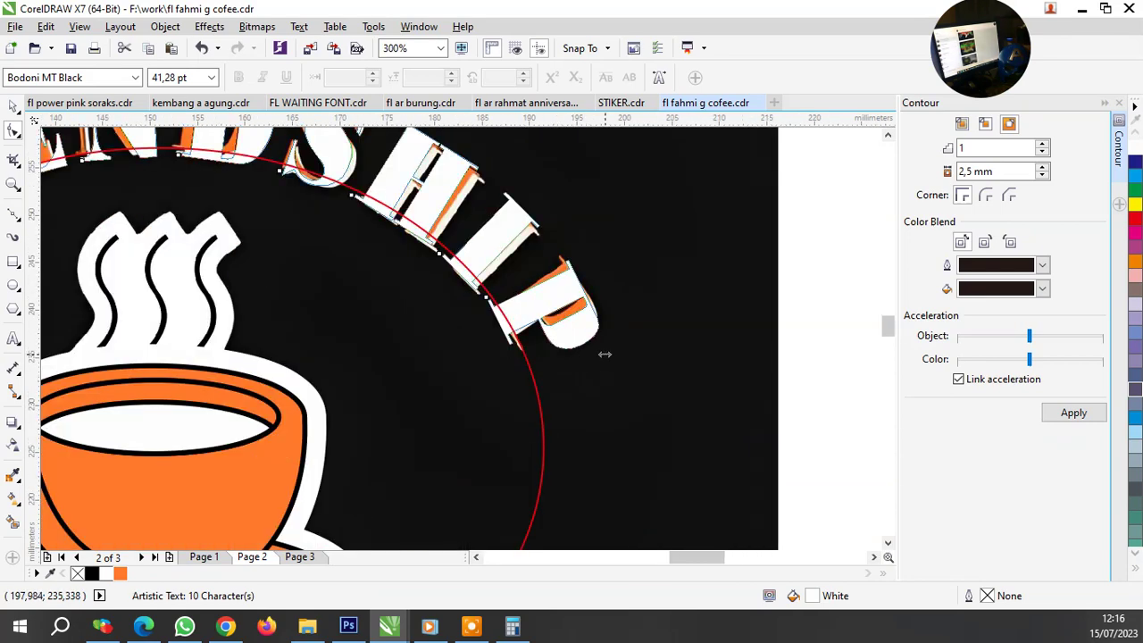
scroll(594, 366, "down", 1)
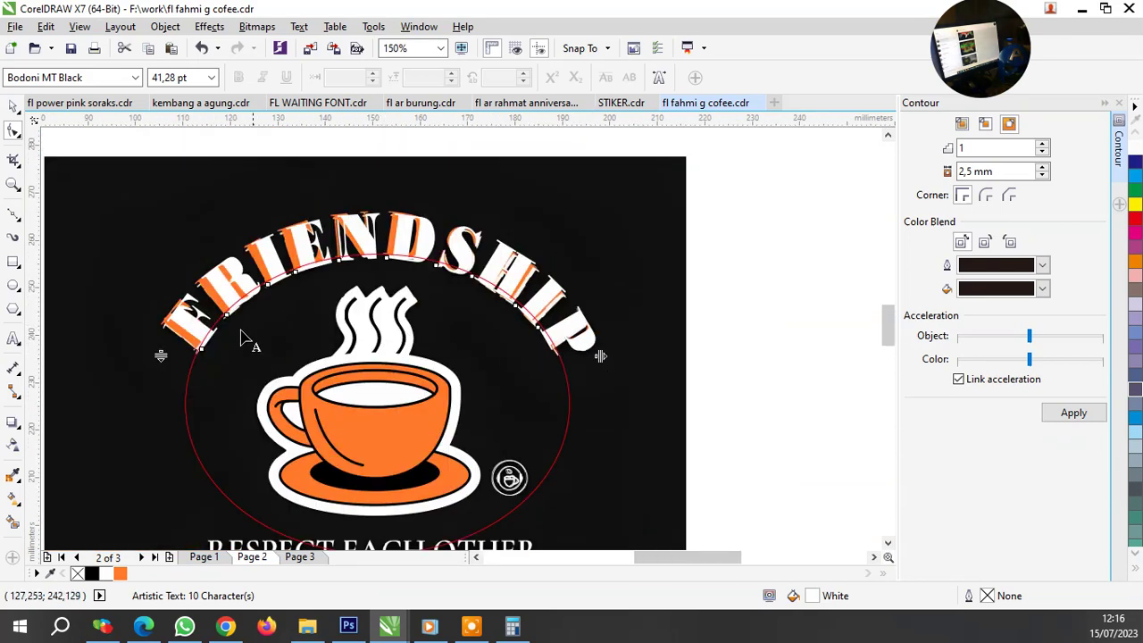
scroll(161, 344, "up", 1)
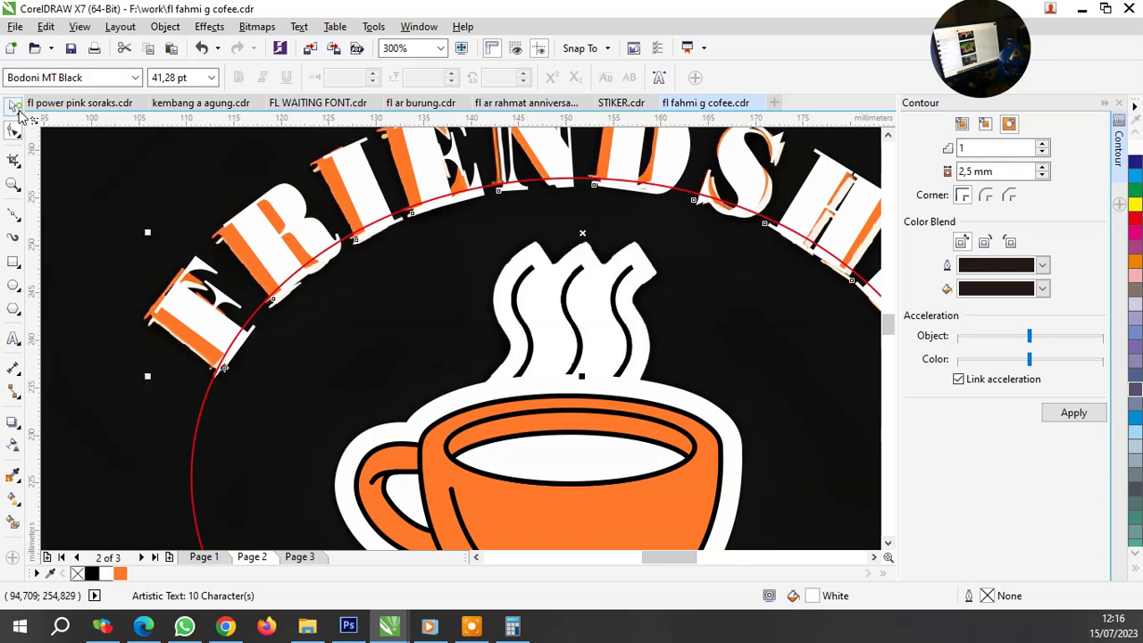
Shift the F and P letters along the red arc to line up with the lettering beneath.
left_click(152, 332)
scroll(153, 333, "up", 1)
left_click_drag(245, 327, 252, 331)
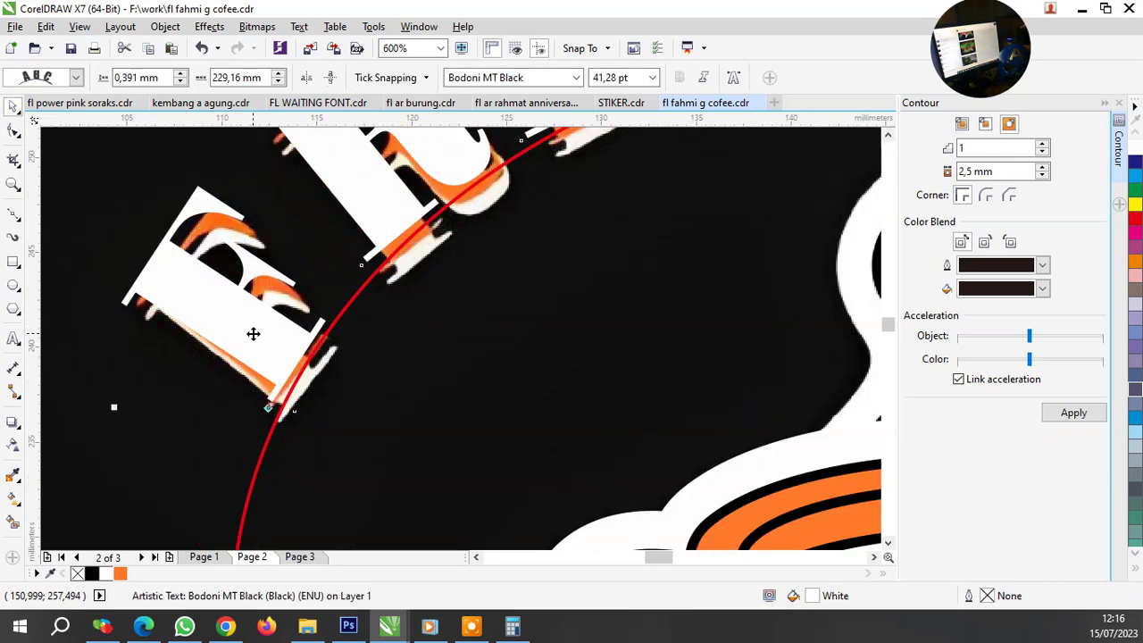
scroll(247, 349, "down", 2)
scroll(655, 368, "up", 1)
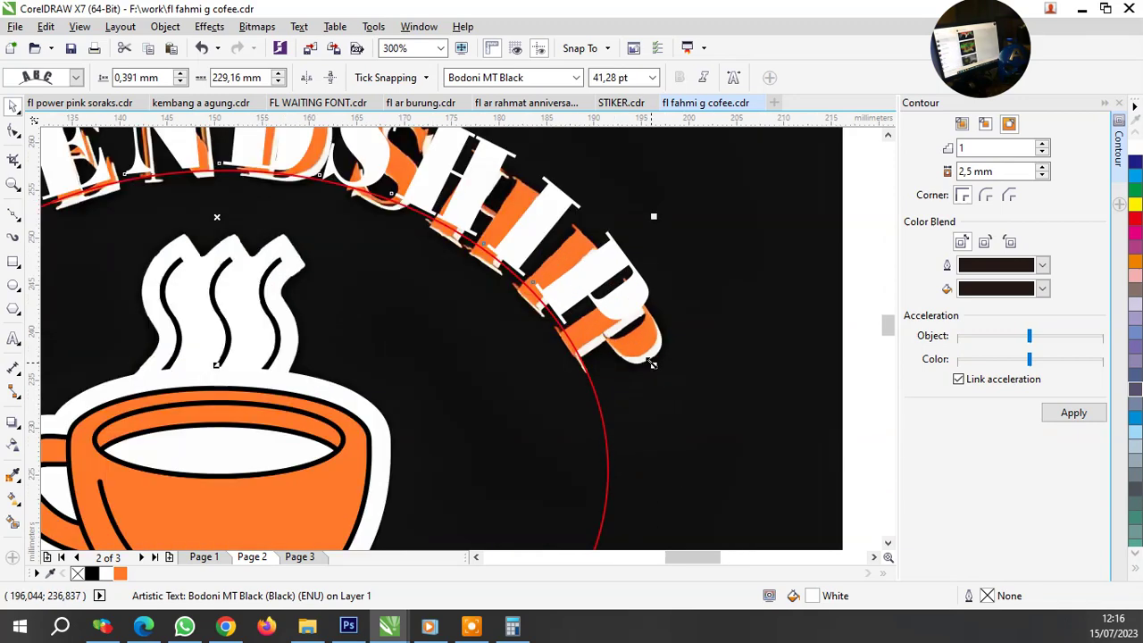
scroll(581, 340, "up", 1)
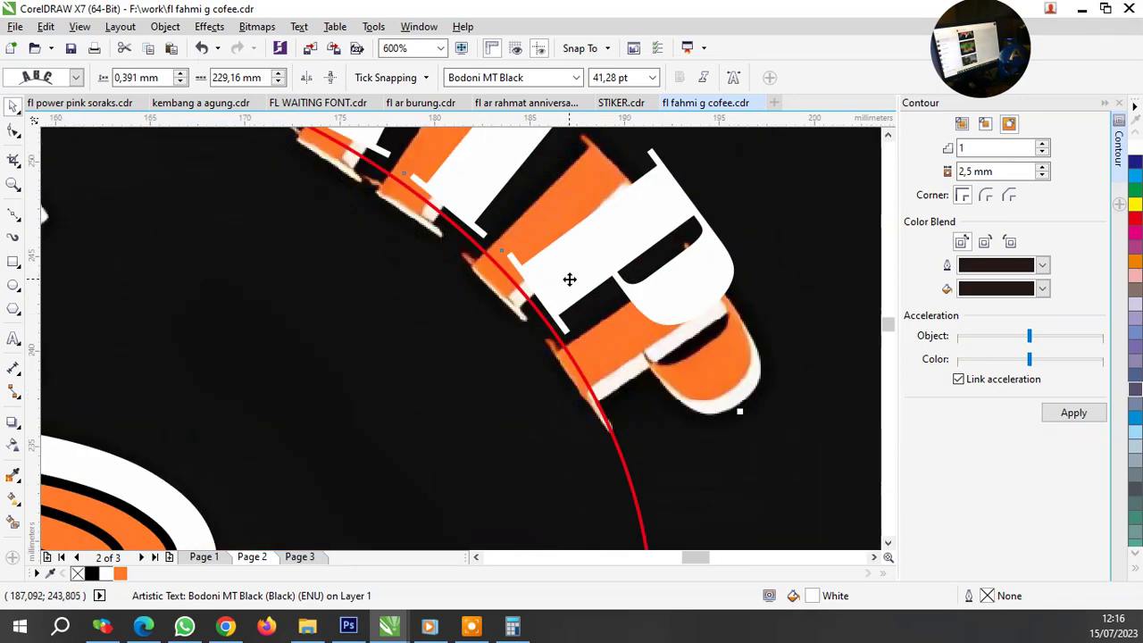
left_click_drag(568, 277, 566, 305)
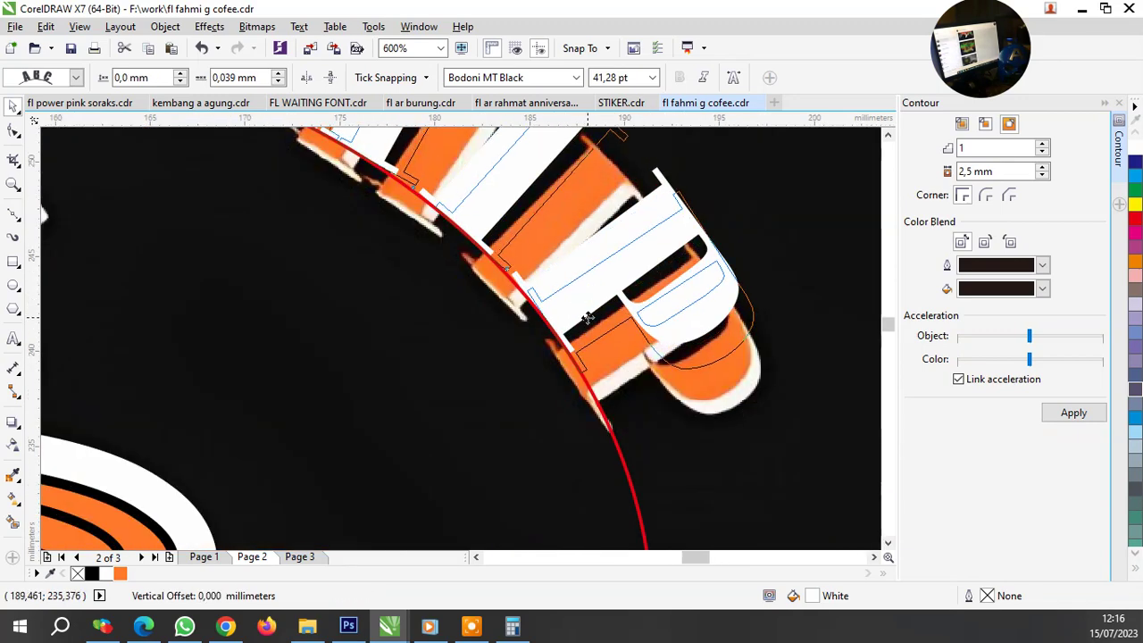
scroll(587, 312, "down", 1)
scroll(625, 348, "down", 1)
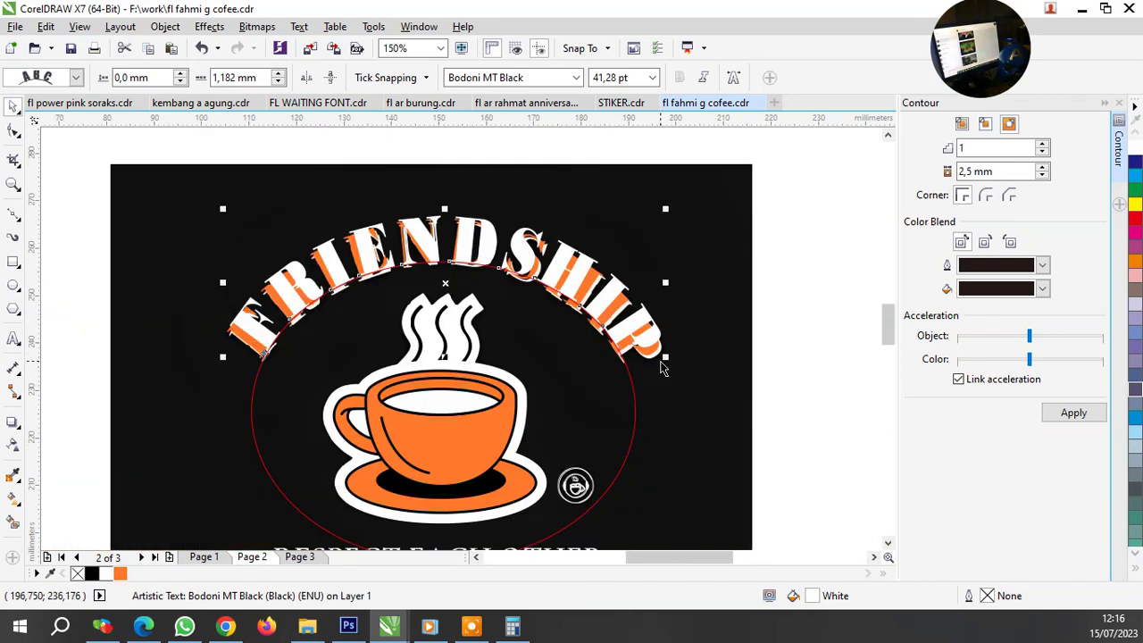
scroll(663, 369, "up", 1)
Enlarge the arched FRIENDSHIP text slightly to 42.349 pt, sitting 0 mm from the path.
left_click_drag(666, 348, 659, 356)
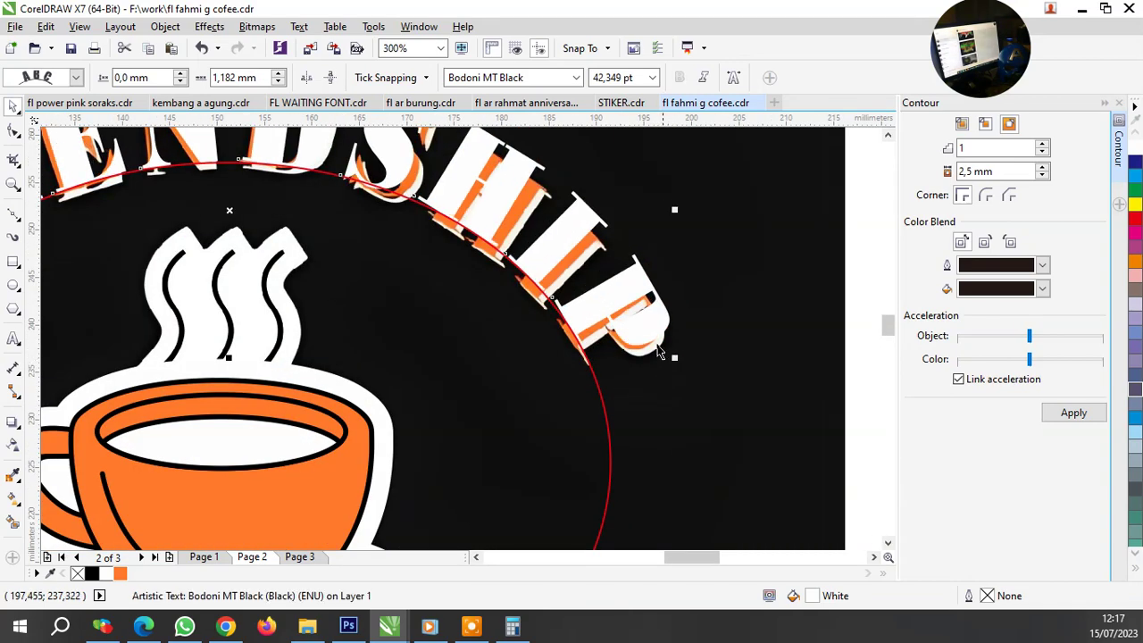
scroll(658, 357, "down", 2)
scroll(563, 324, "up", 1)
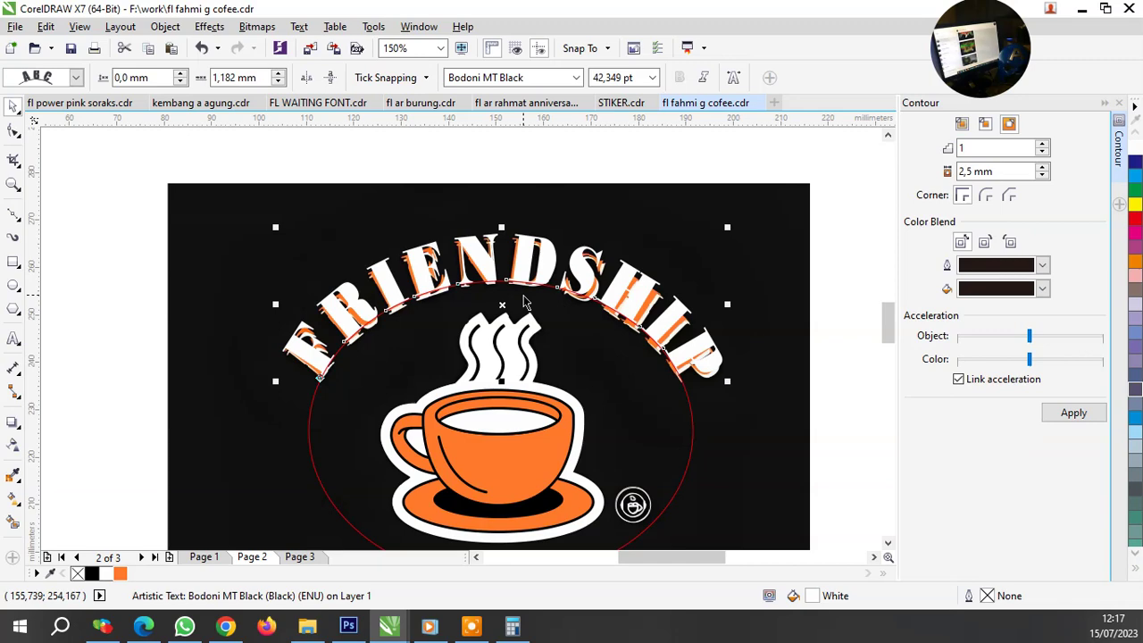
left_click(523, 286)
scroll(519, 285, "up", 1)
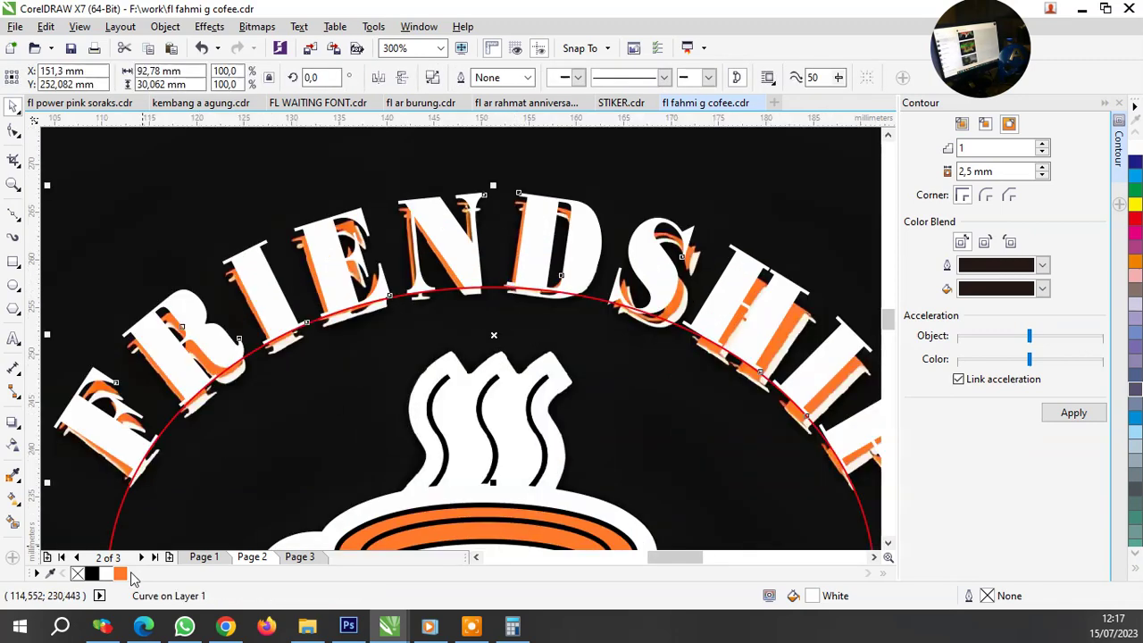
Fill the arched letters orange and delete the red guide ellipse.
left_click(121, 574)
left_click(286, 166)
scroll(314, 281, "up", 1)
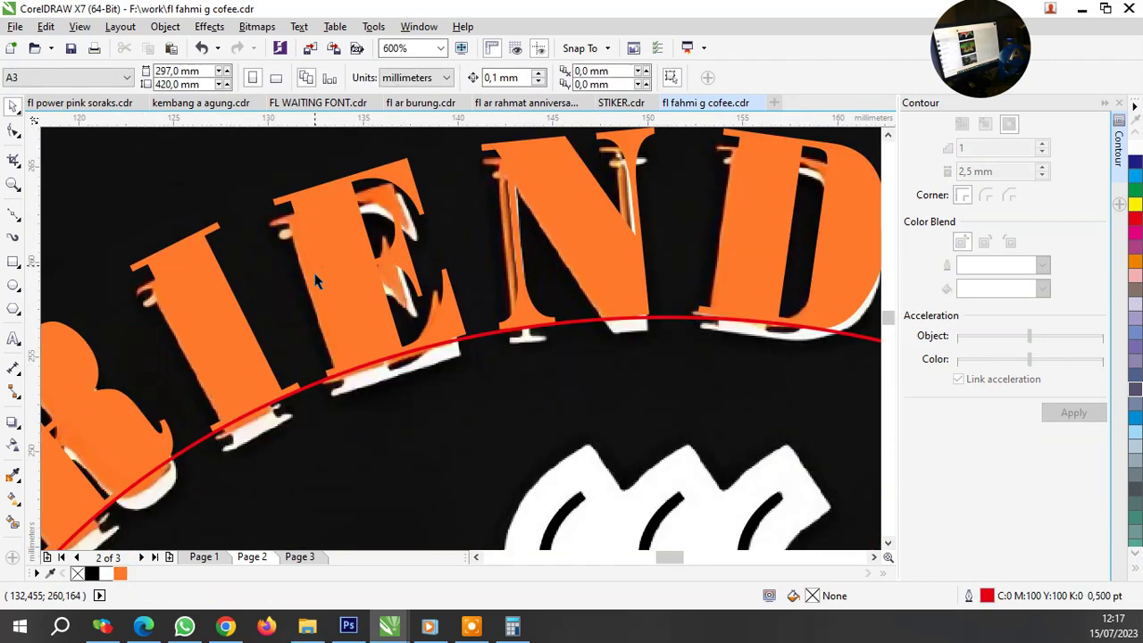
left_click(455, 406)
key("Delete")
Make a white copy of the letters and place it behind the orange arched title.
left_click(362, 302)
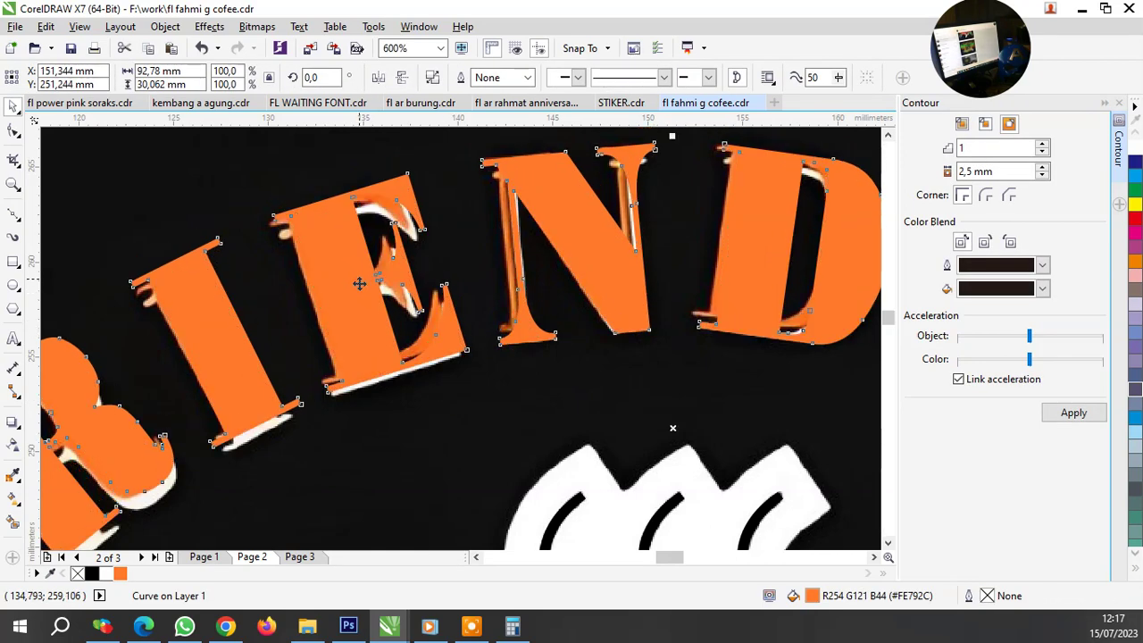
scroll(359, 284, "up", 1)
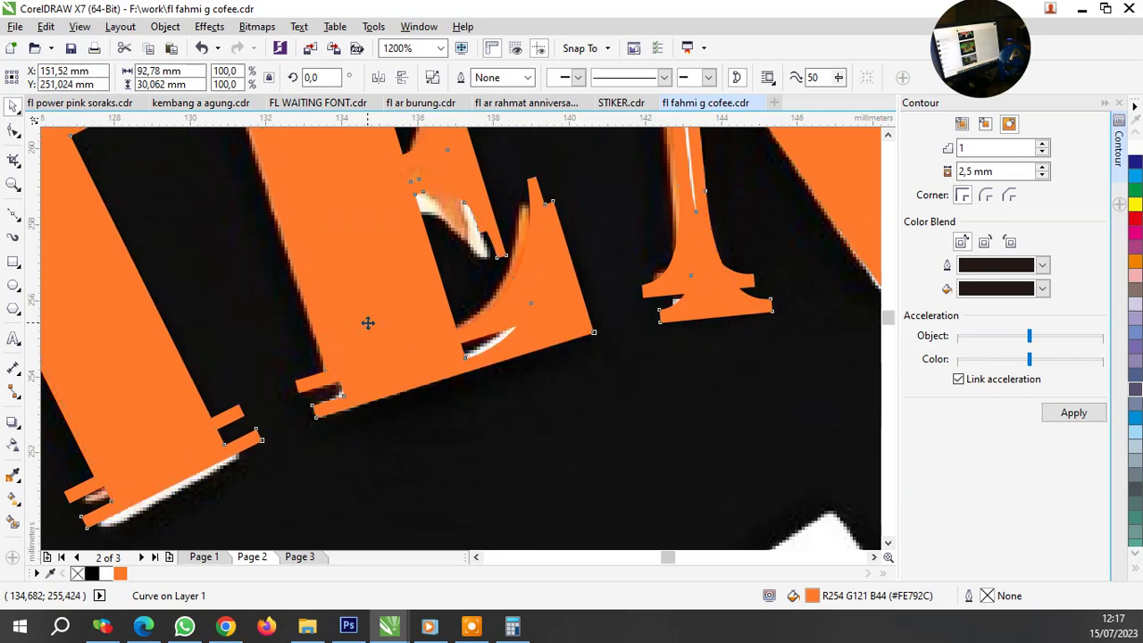
left_click(107, 573)
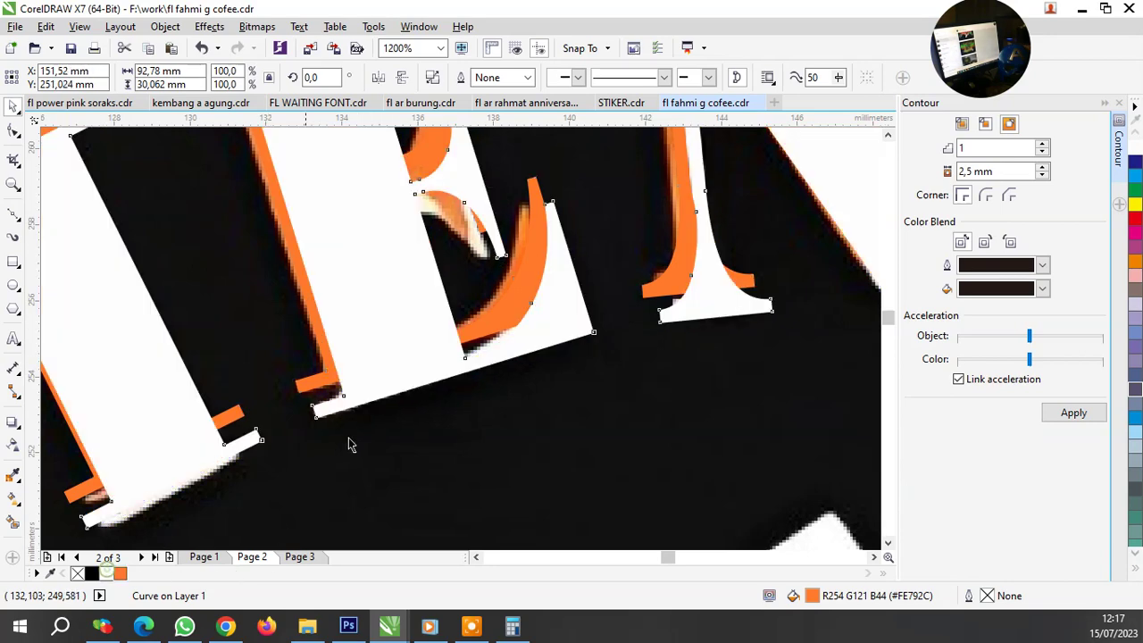
right_click(395, 347)
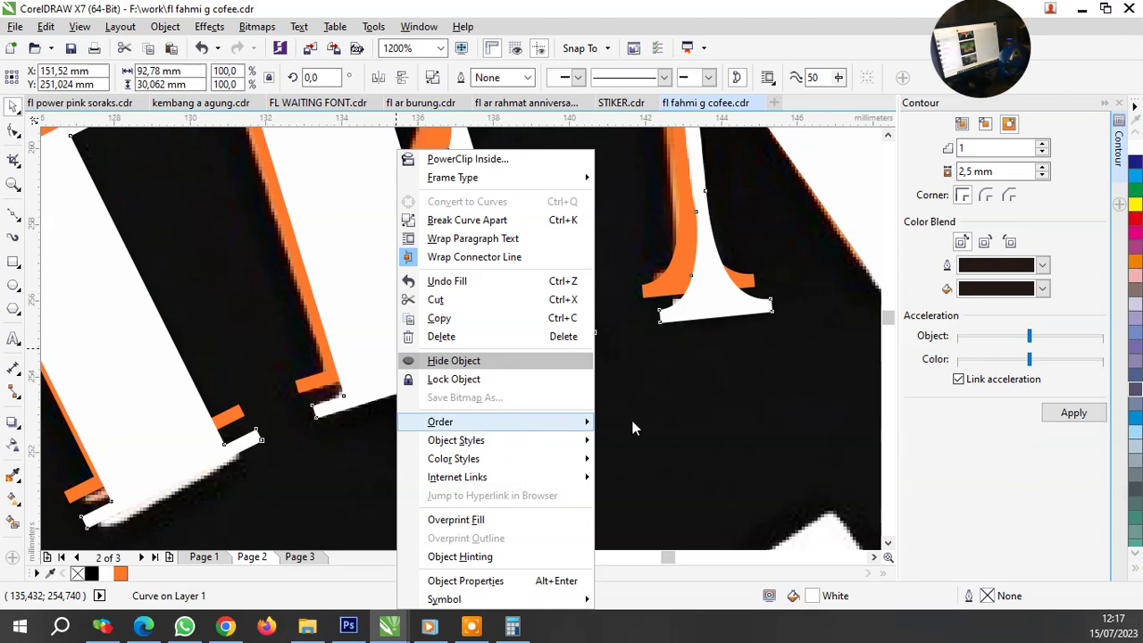
mouse_move(496, 421)
left_click(641, 563)
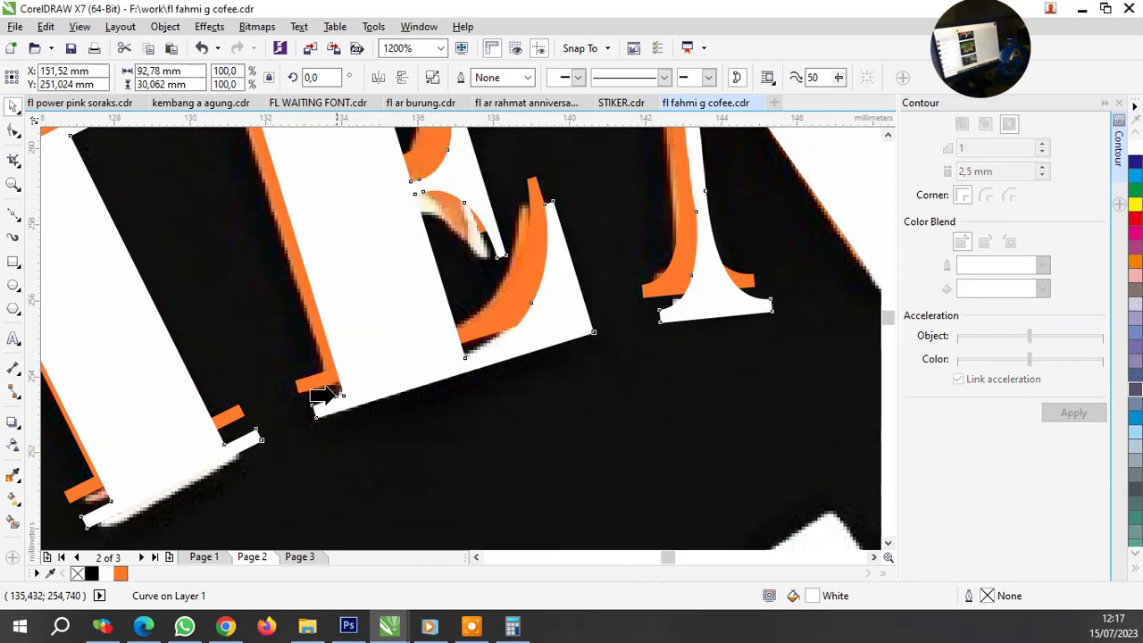
left_click(304, 379)
scroll(399, 396, "down", 3)
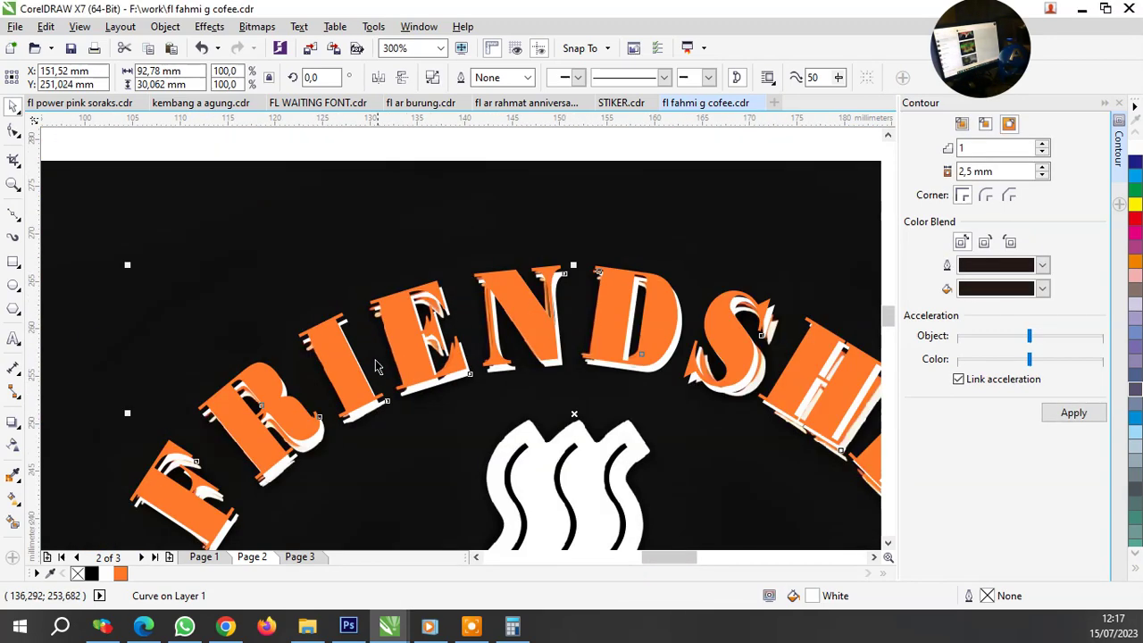
scroll(375, 365, "down", 3)
mouse_move(231, 254)
left_mouse_down()
mouse_move(538, 452)
mouse_move(543, 434)
left_mouse_up()
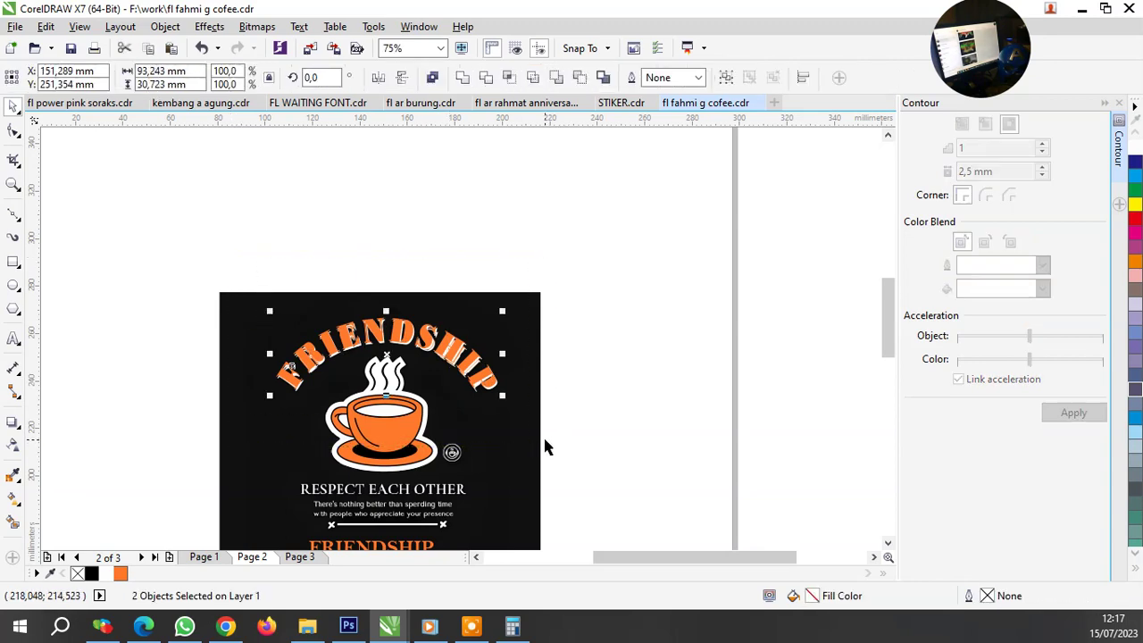
Group the coffee cup with the arched FRIENDSHIP title.
key("ctrl+g")
key("ctrl+z")
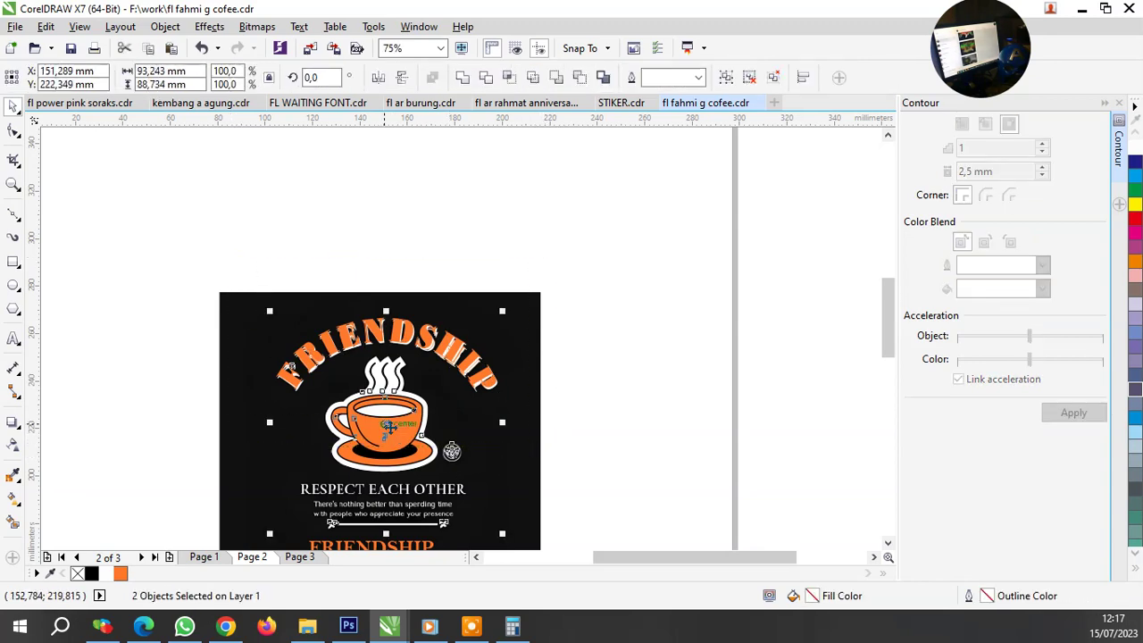
left_click_drag(451, 451, 629, 448)
key("Escape")
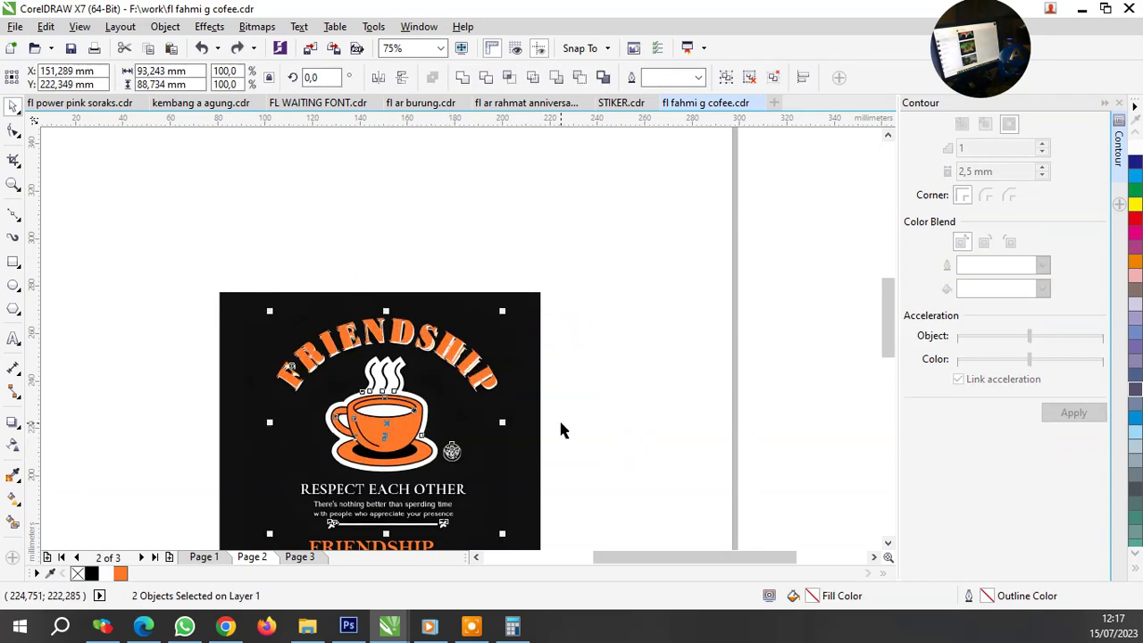
scroll(562, 429, "down", 1)
key("ctrl+g")
scroll(407, 446, "up", 2)
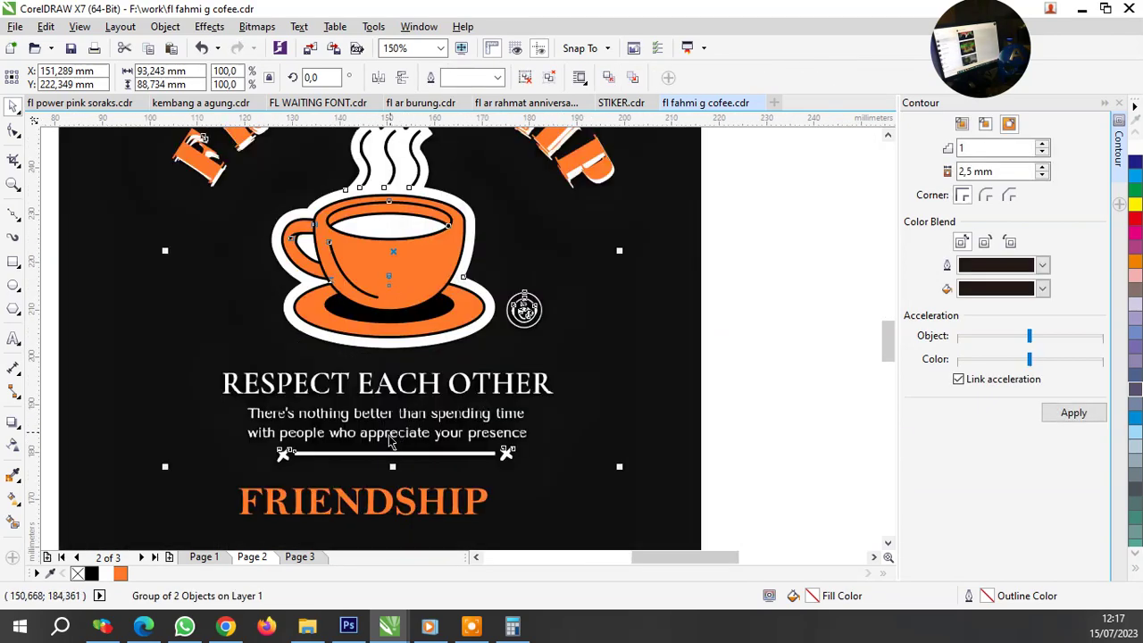
Place a copy of the lower orange FRIENDSHIP above RESPECT EACH OTHER, set in Bell MT Bold.
left_click(362, 504)
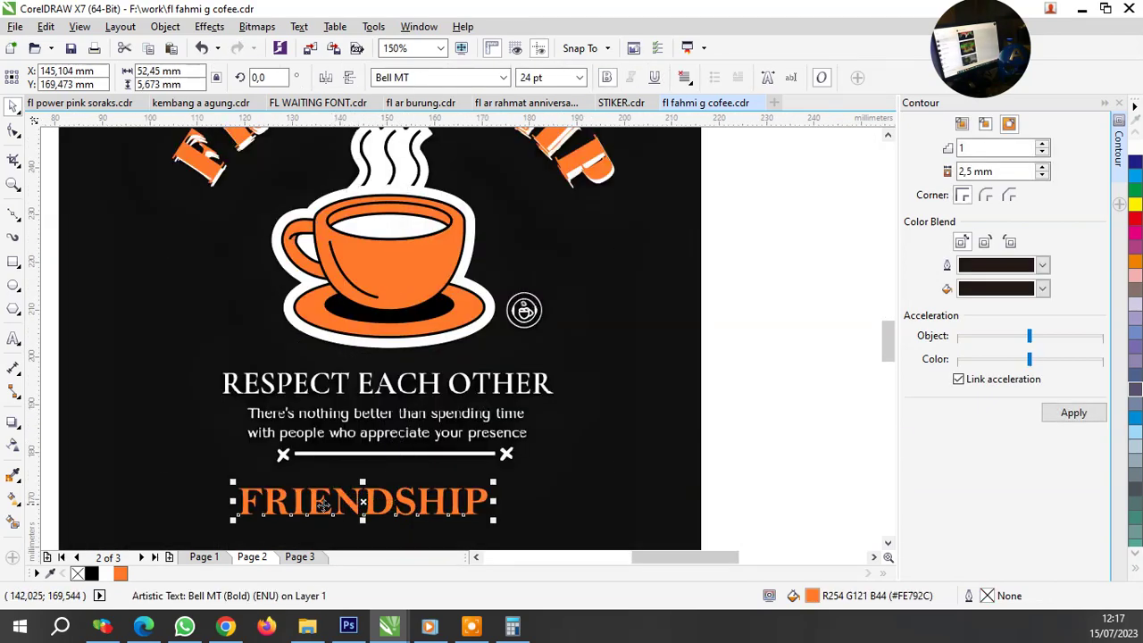
scroll(324, 506, "up", 1)
left_click_drag(306, 489, 312, 454)
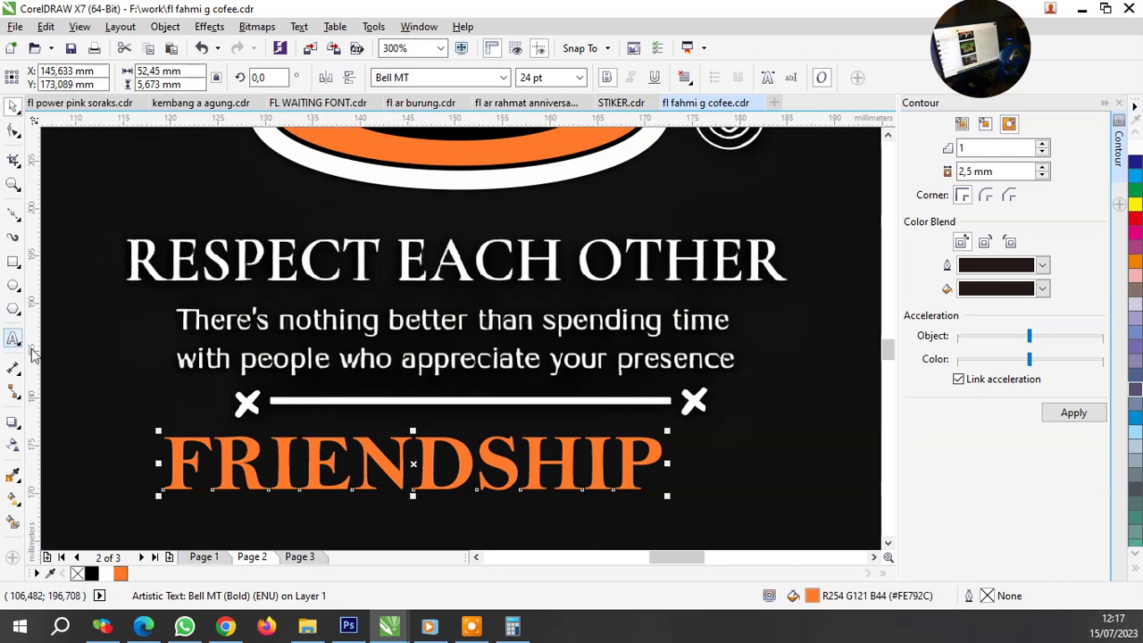
left_click_drag(343, 445, 310, 187)
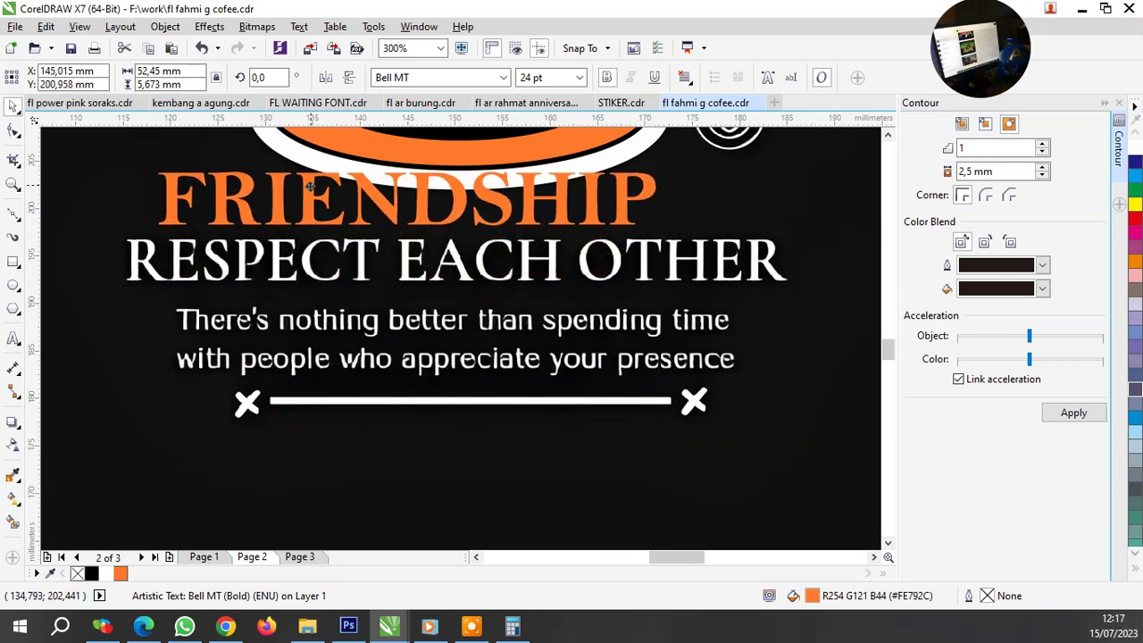
right_click(309, 186)
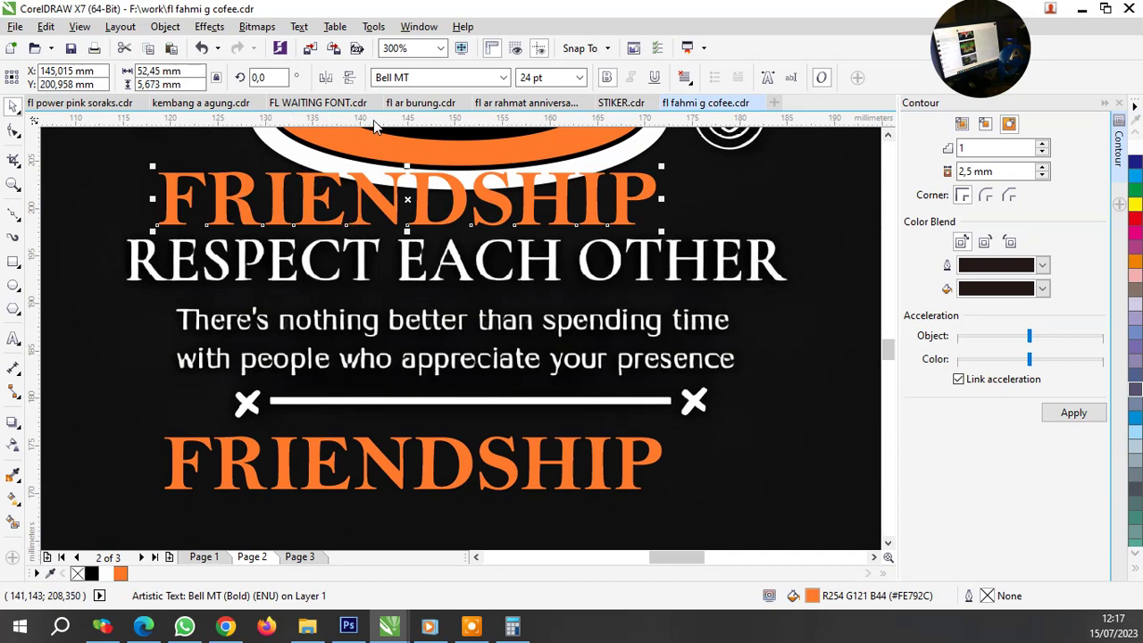
left_click(493, 77)
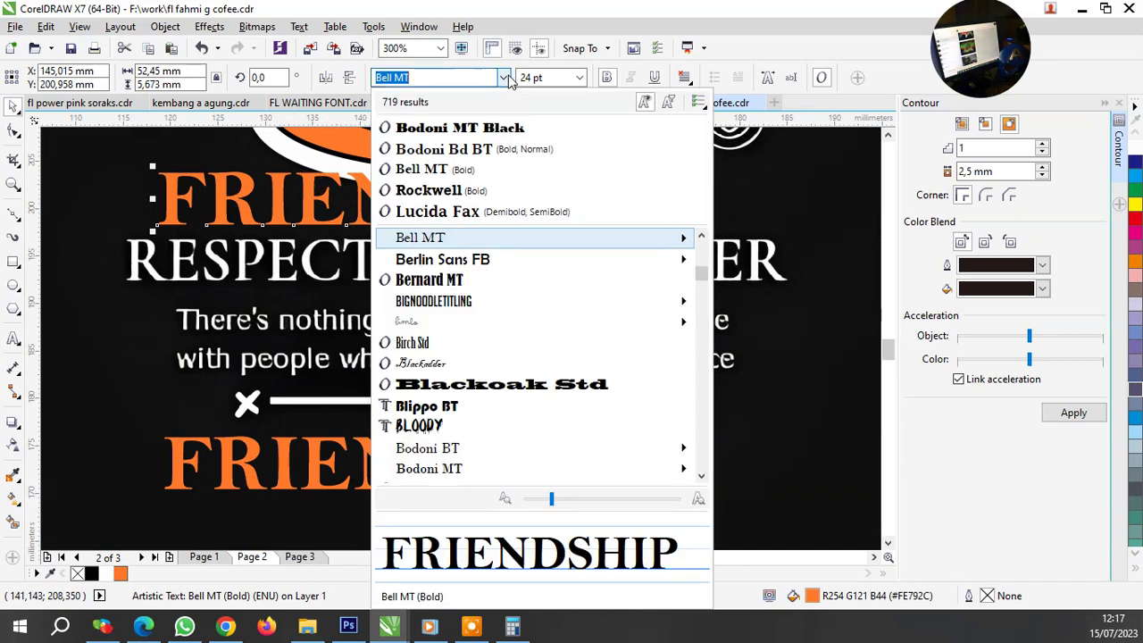
left_click(462, 170)
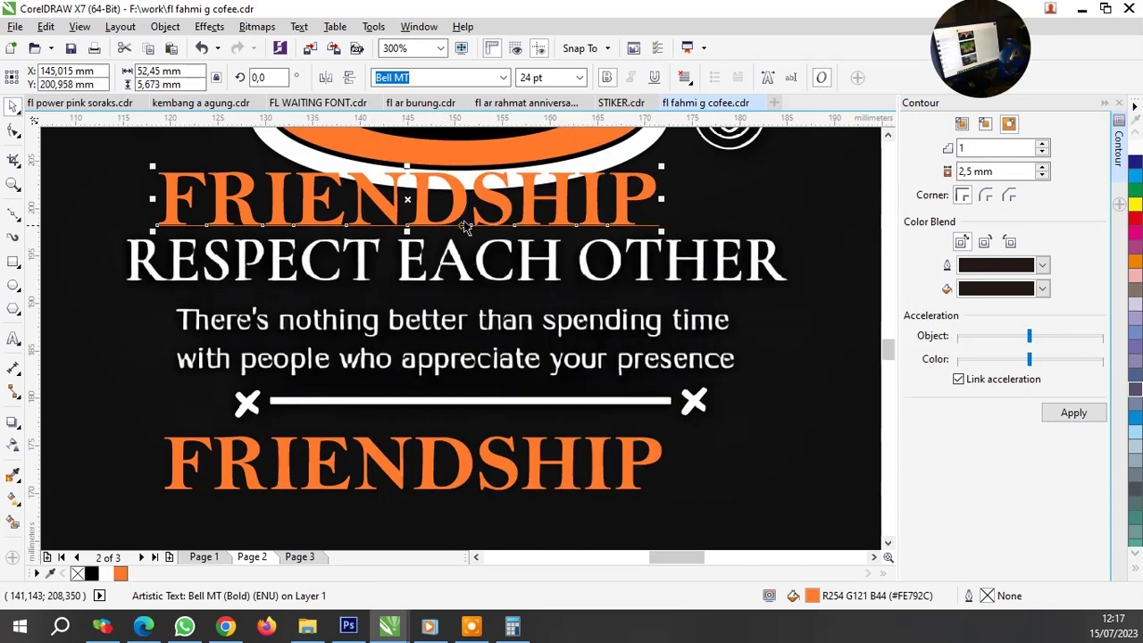
left_click(12, 337)
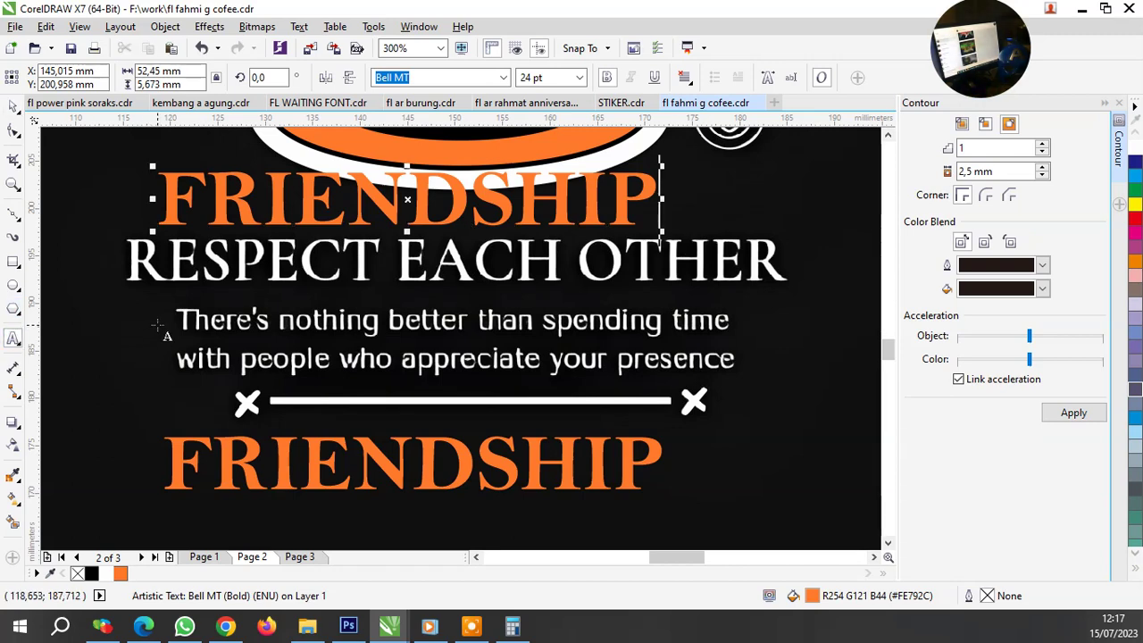
Retype the orange copy as RESPECT EACH OTHER and set it in ZapfCalligr BT Bold 24 pt.
key("BackSpace")
key("BackSpace")
key("BackSpace")
key("BackSpace")
type("RE")
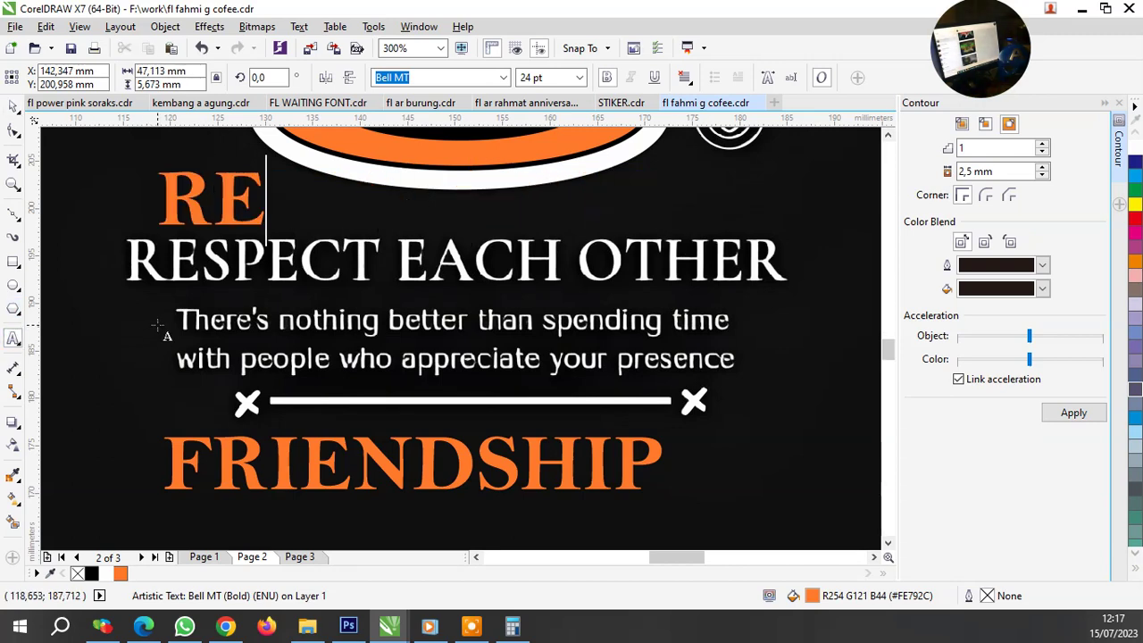
type("S")
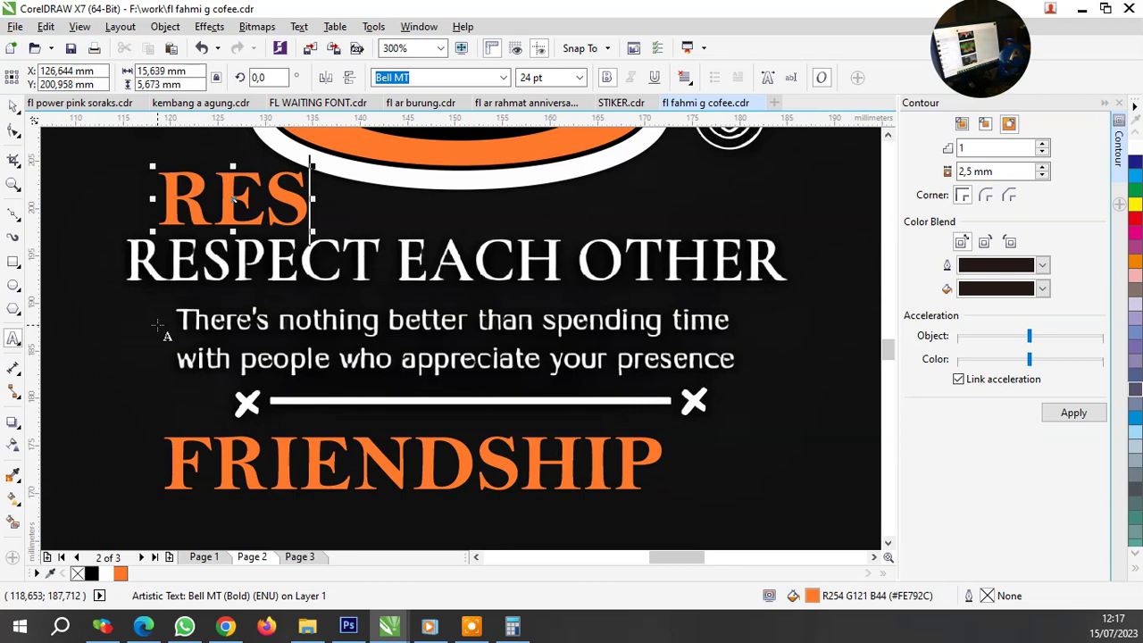
type("PECT")
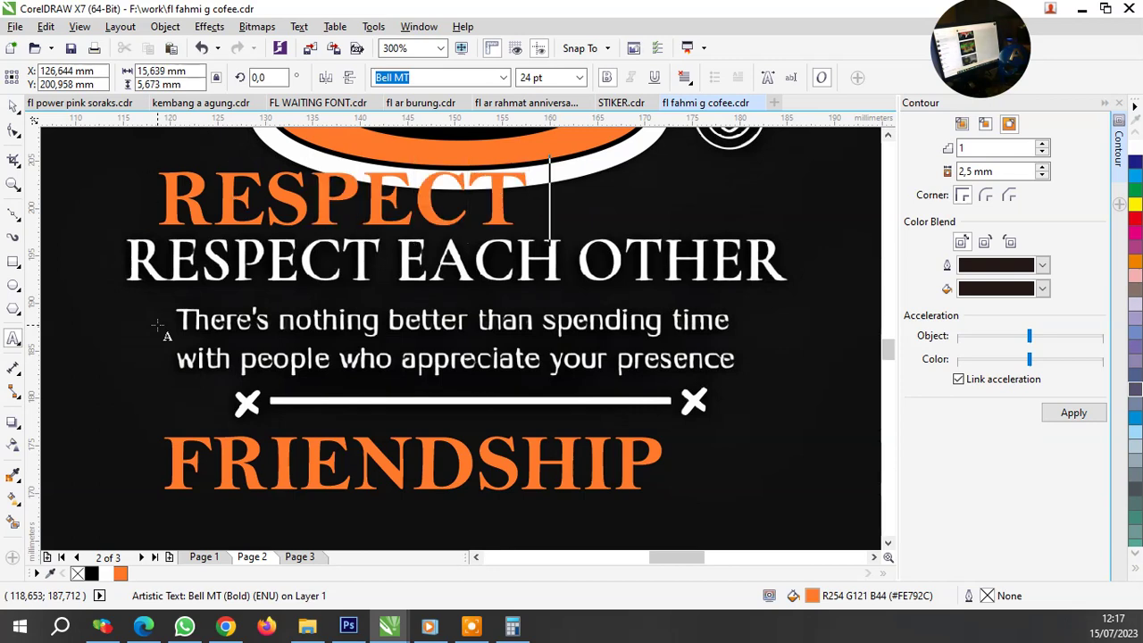
type(" EACH")
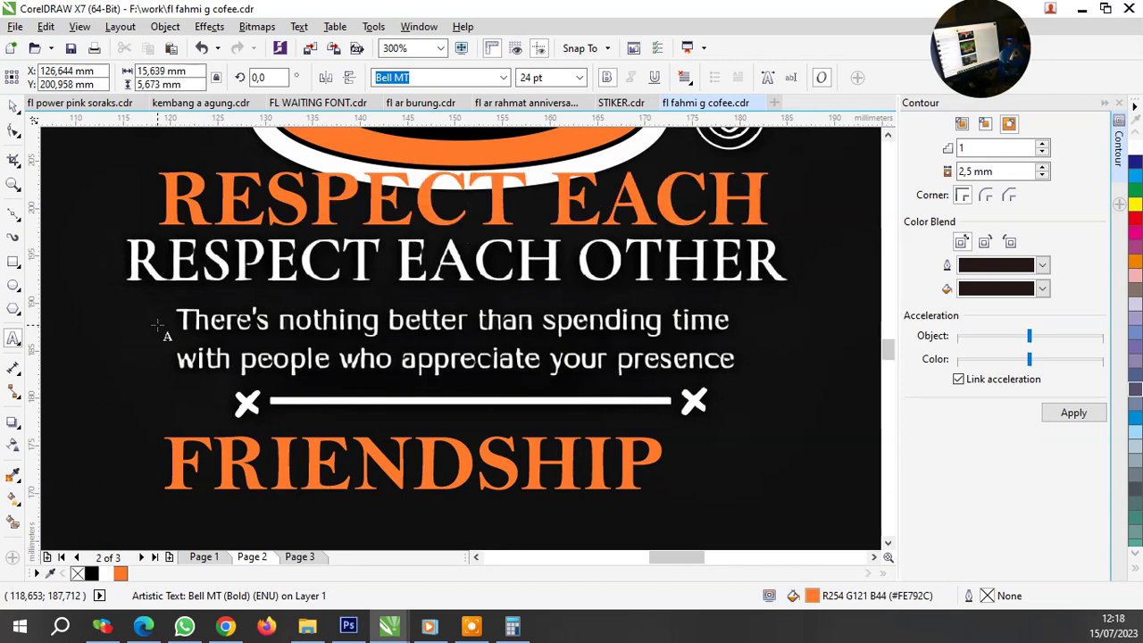
type(" OT")
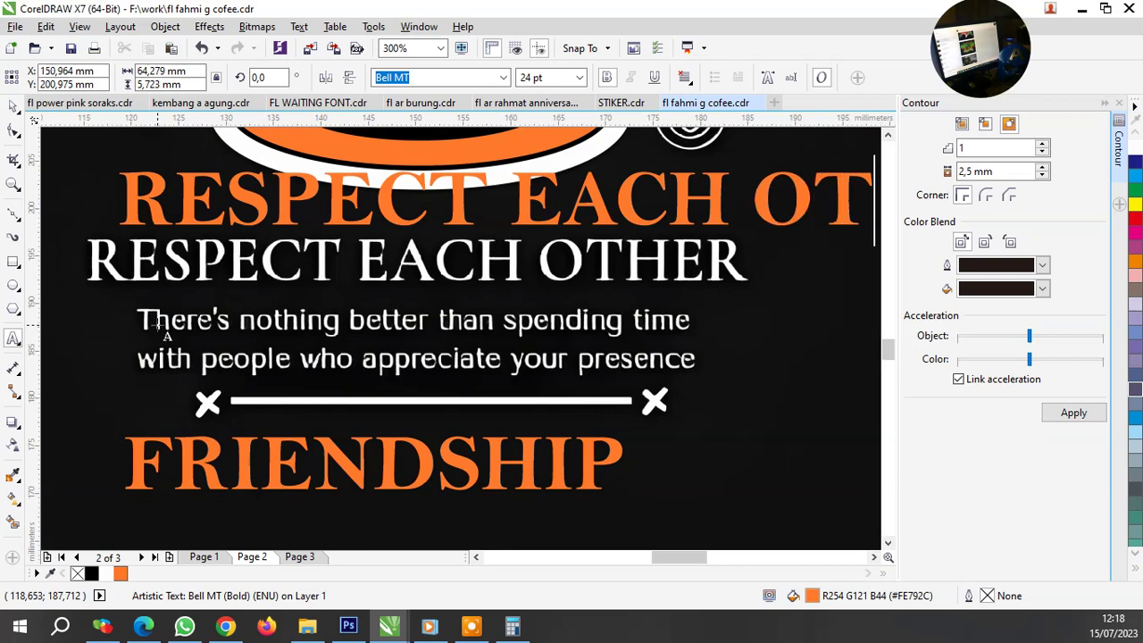
type("HER")
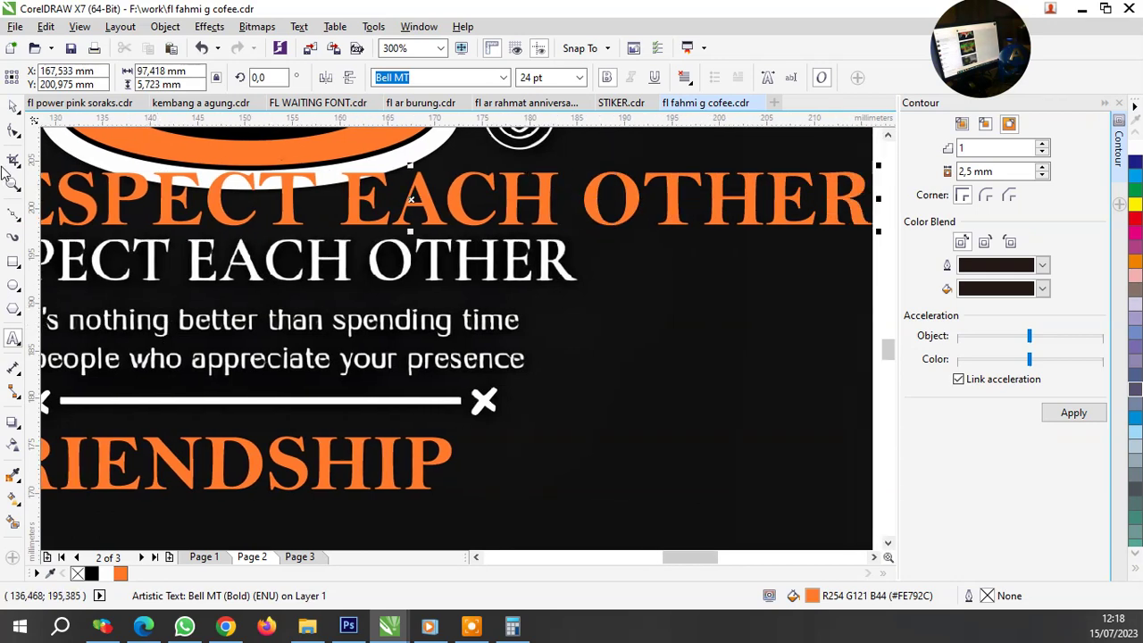
left_click(14, 108)
left_click(503, 77)
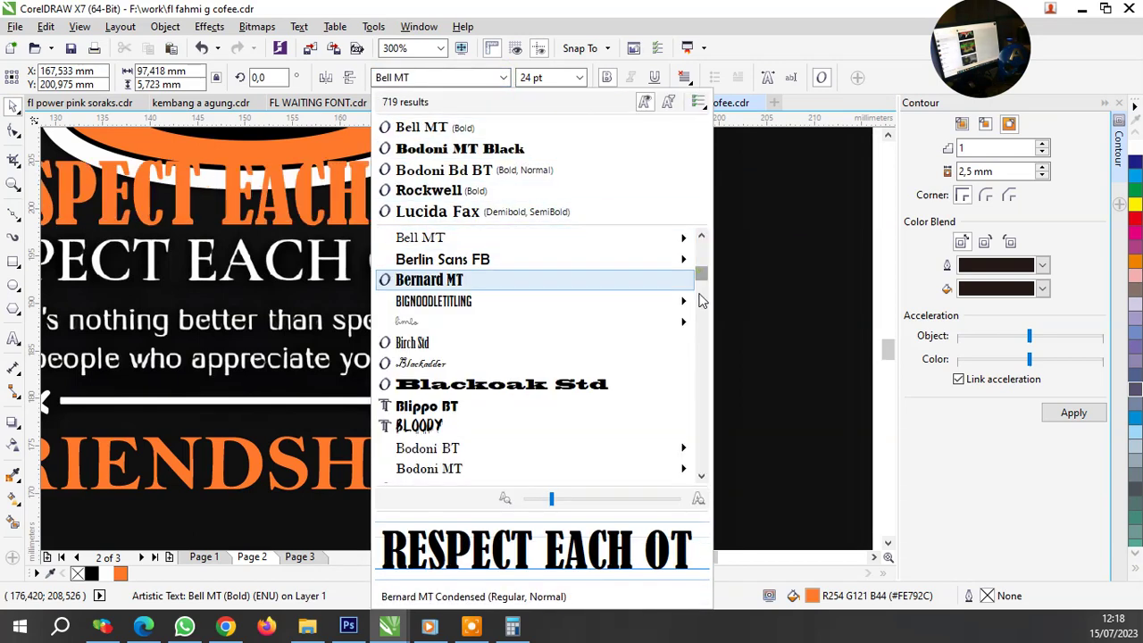
scroll(690, 473, "down", 1)
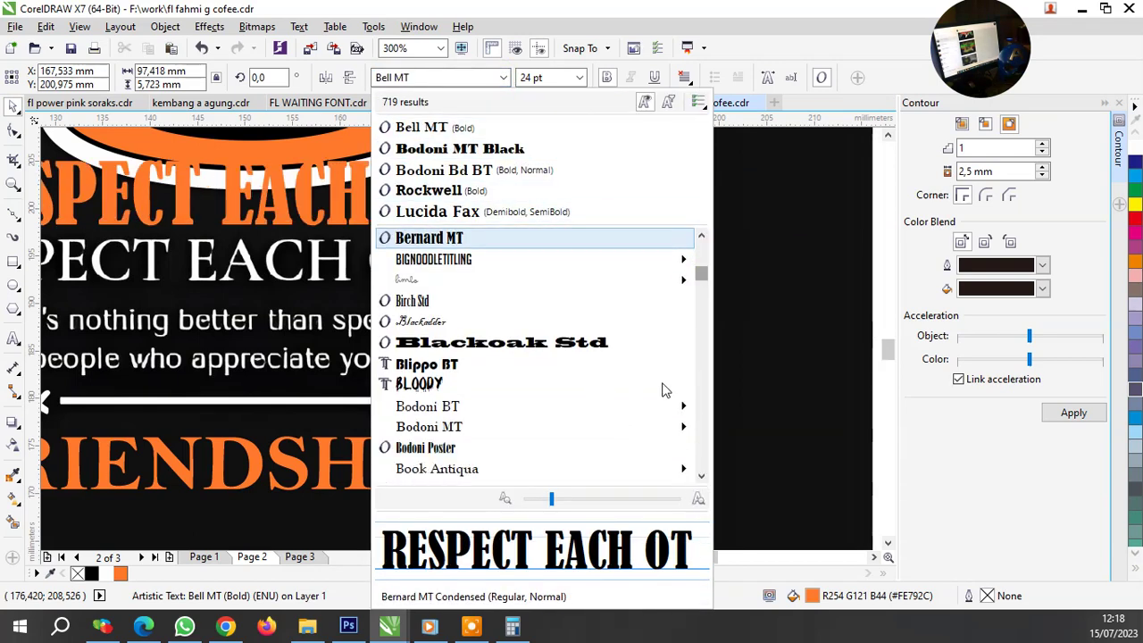
left_click_drag(701, 272, 700, 464)
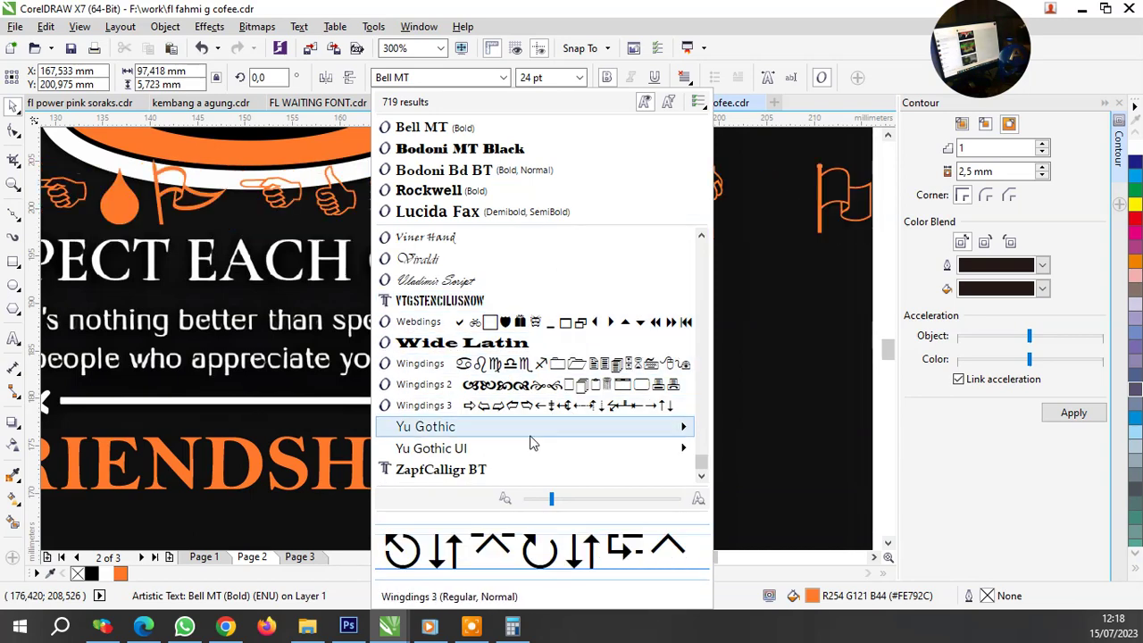
left_click(499, 470)
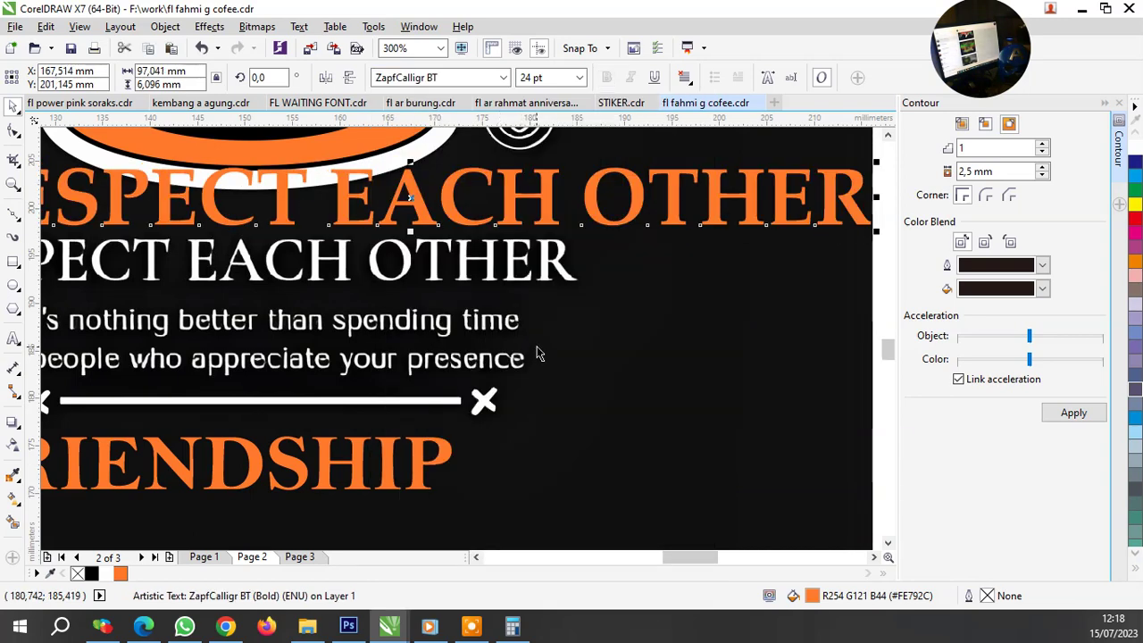
scroll(539, 352, "down", 1)
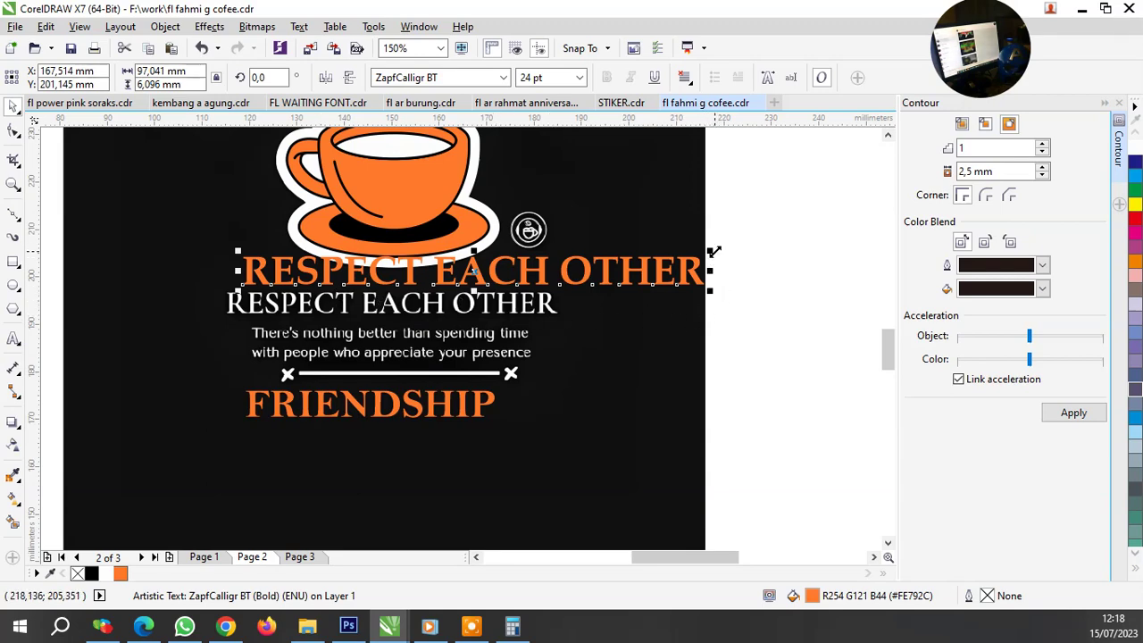
Shrink the orange headline to about half size and move it onto the white headline.
left_click_drag(712, 251, 681, 273)
scroll(299, 278, "up", 3)
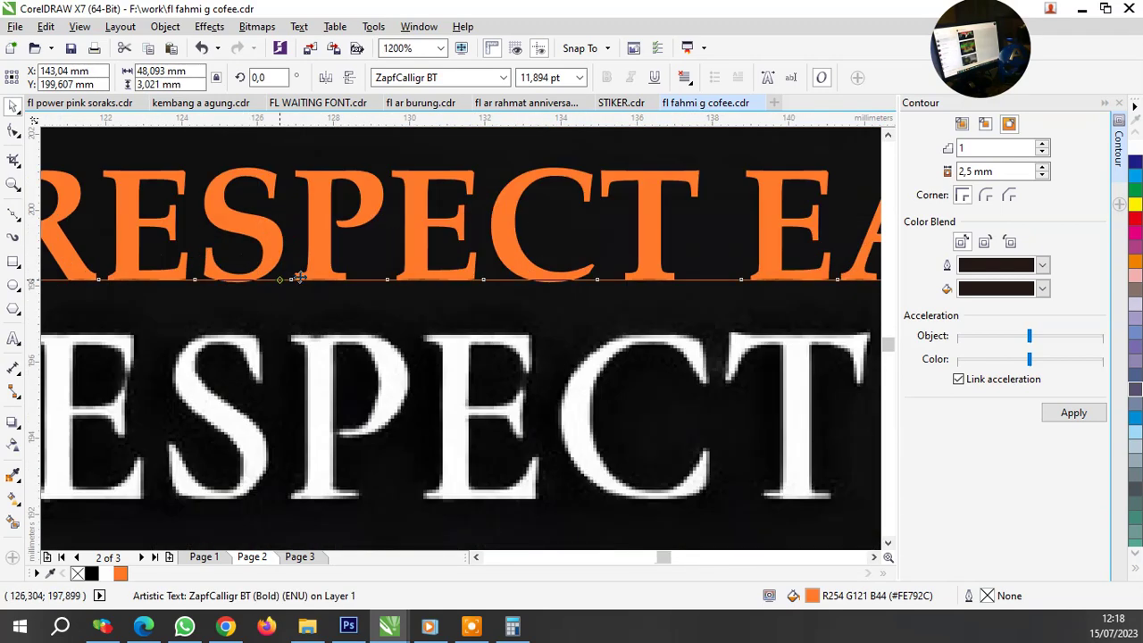
scroll(299, 277, "down", 3)
scroll(242, 286, "up", 3)
mouse_move(333, 224)
left_mouse_down()
mouse_move(270, 365)
mouse_move(208, 400)
left_mouse_up()
scroll(219, 352, "down", 2)
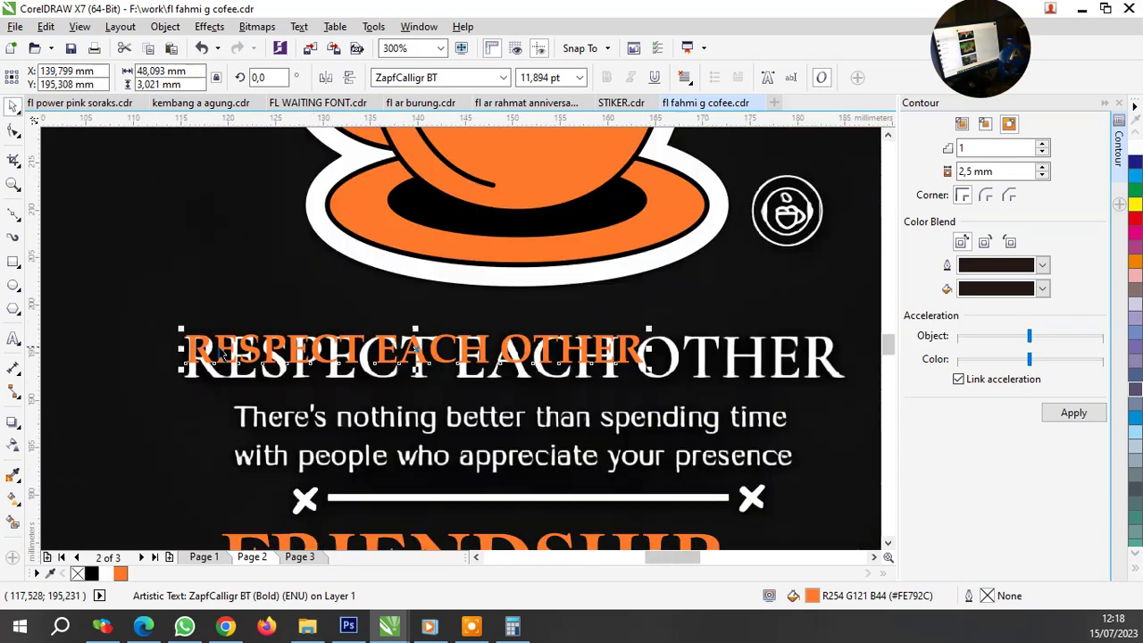
Scale and stretch the orange headline to 18.227 pt so it matches the original lettering.
left_click_drag(649, 370, 835, 406)
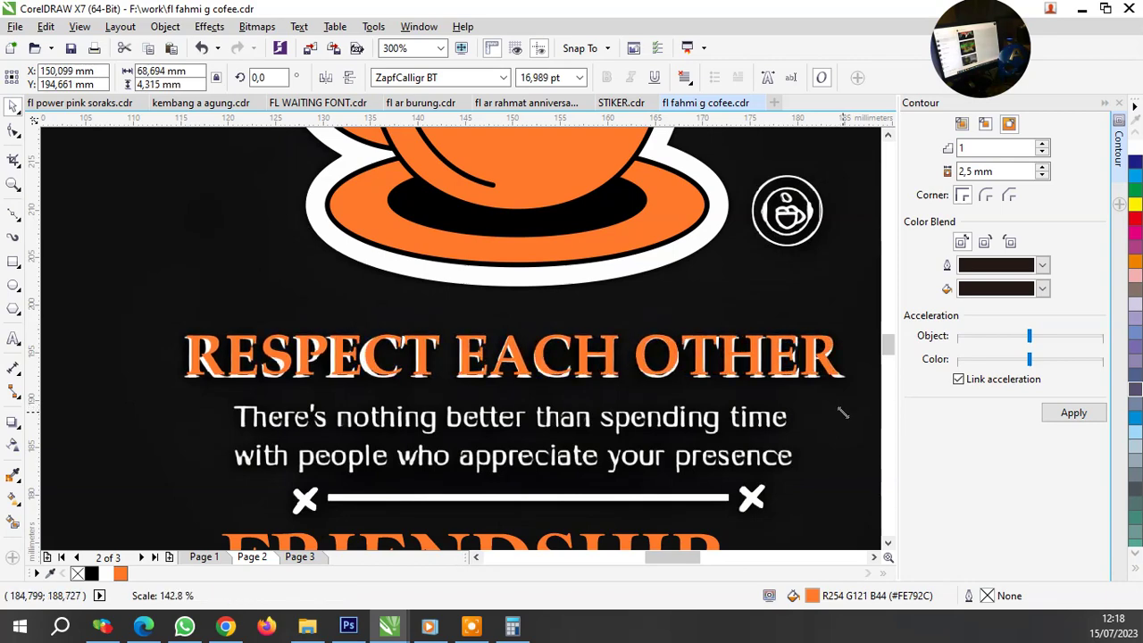
mouse_move(834, 406)
left_mouse_down()
mouse_move(838, 390)
mouse_move(790, 378)
left_mouse_up()
scroll(861, 386, "up", 2)
scroll(861, 385, "up", 2)
scroll(695, 370, "down", 2)
scroll(532, 379, "down", 1)
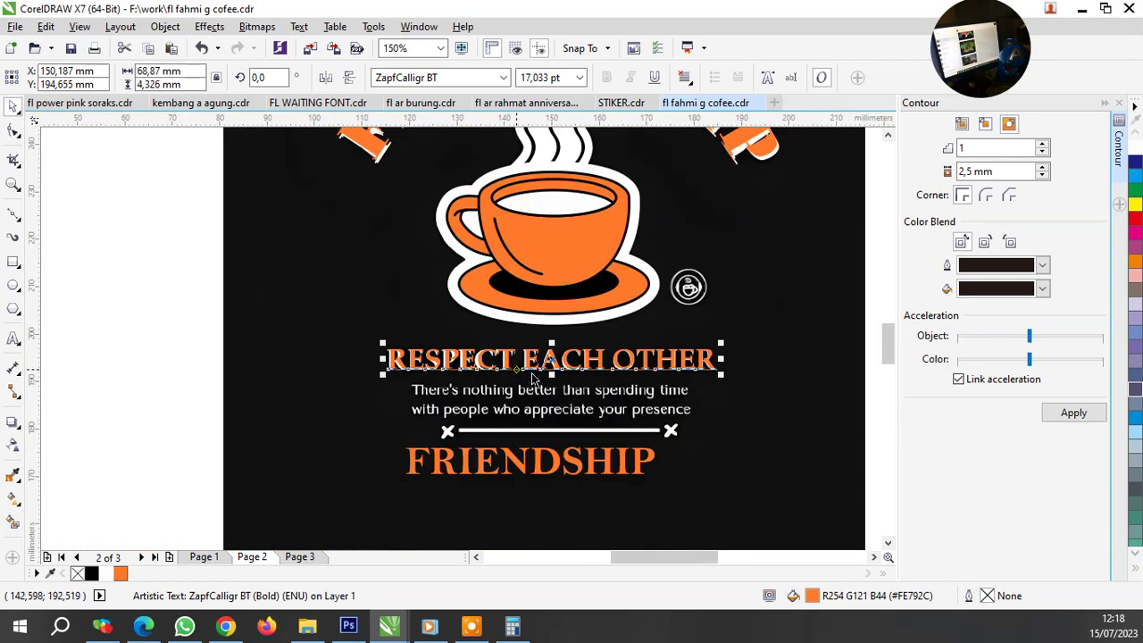
scroll(533, 378, "up", 2)
scroll(611, 369, "up", 1)
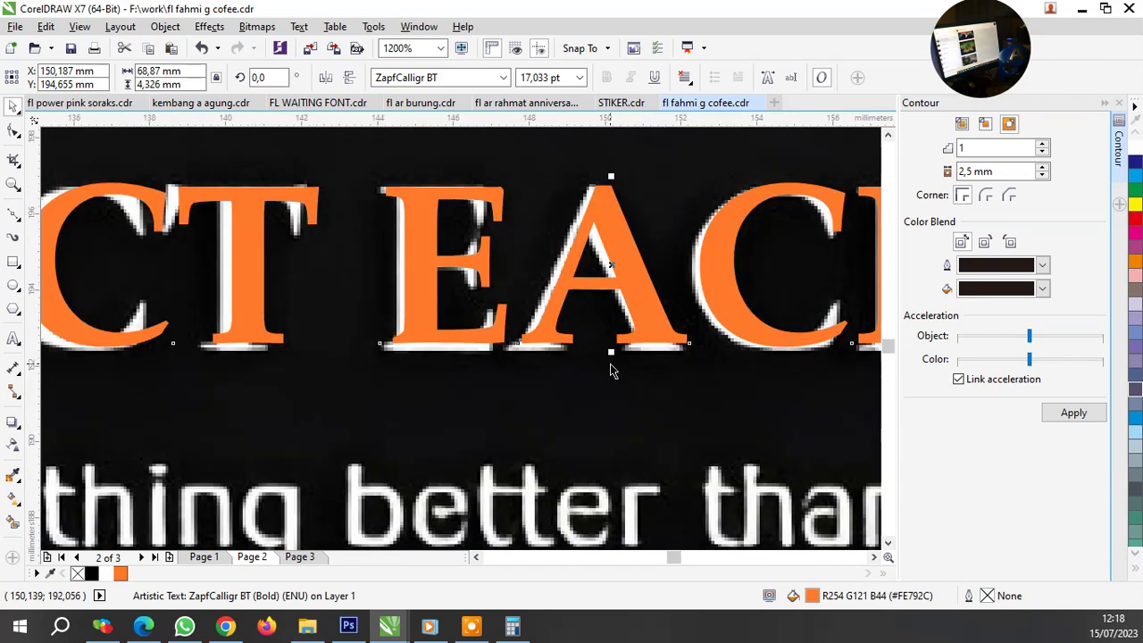
left_click_drag(611, 353, 612, 360)
scroll(592, 348, "down", 2)
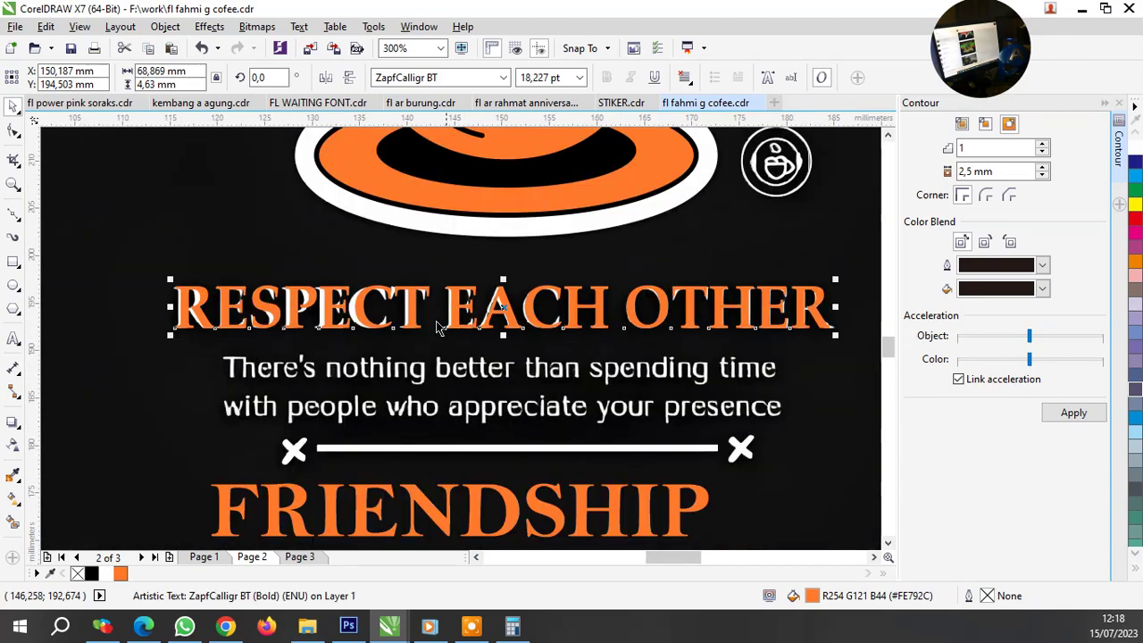
scroll(592, 347, "down", 1)
Color the retyped headline white and shrink the orange FRIENDSHIP to about half width.
left_click(106, 573)
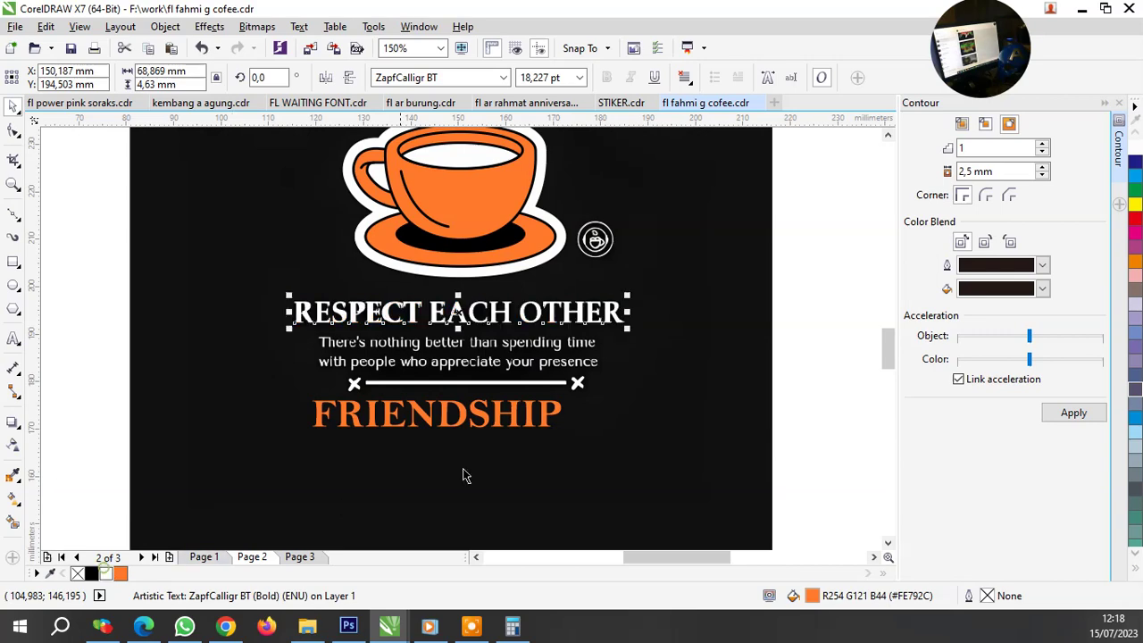
scroll(451, 455, "up", 1)
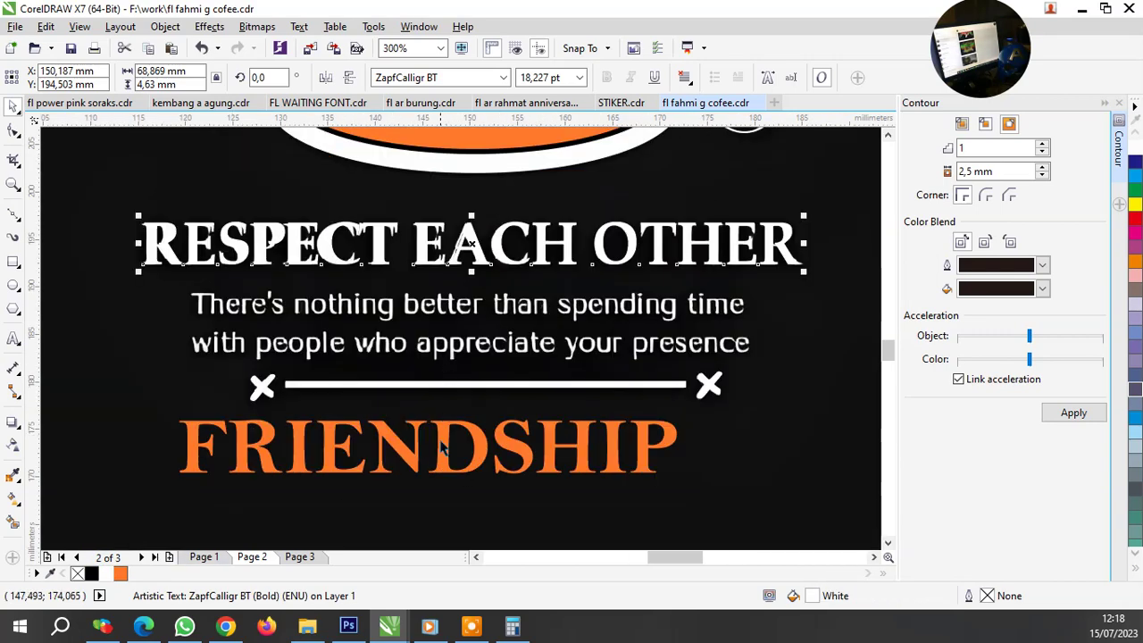
left_click(420, 444)
left_click_drag(681, 477, 594, 452)
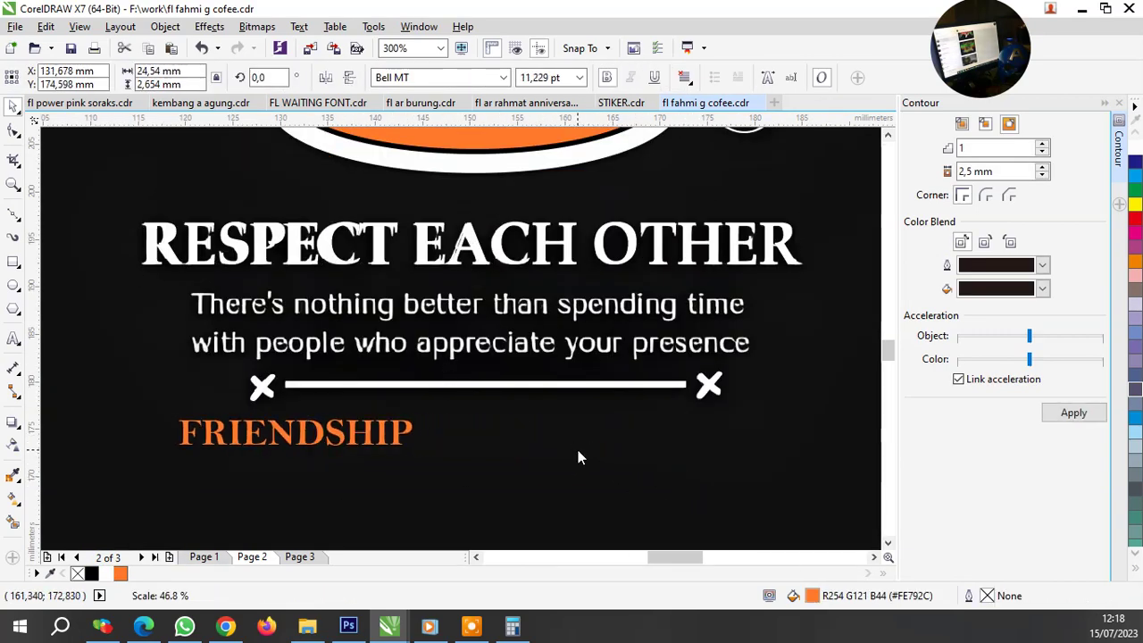
Replace the small orange FRIENDSHIP with the line "There's nothing better than spending time".
left_click(14, 339)
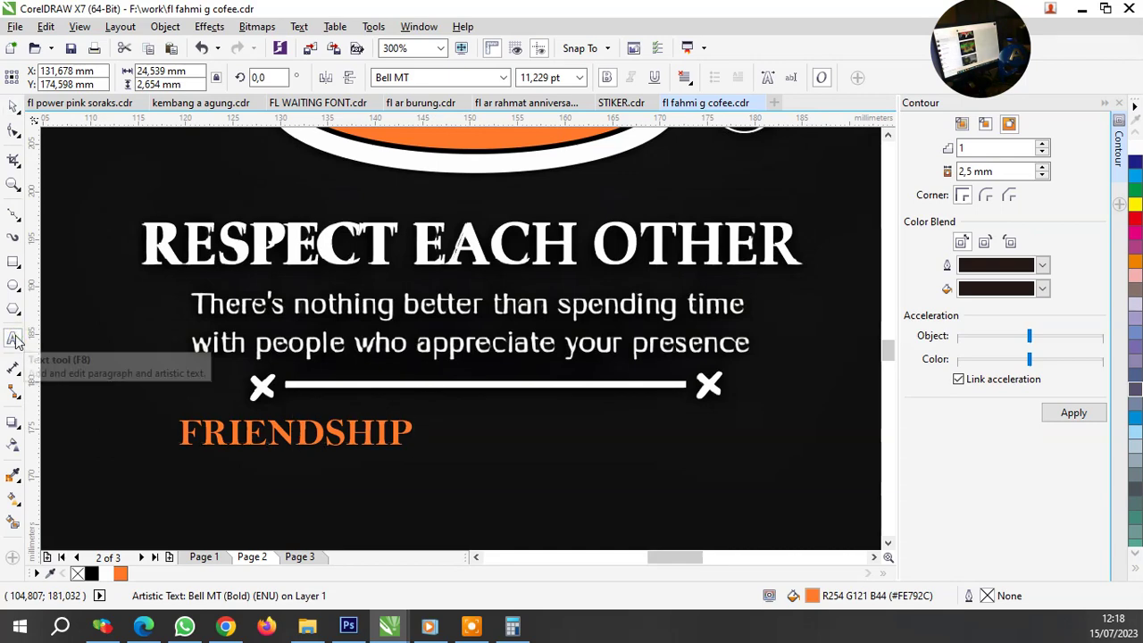
key("BackSpace")
key("BackSpace")
key("BackSpace")
key("BackSpace")
type("There's not")
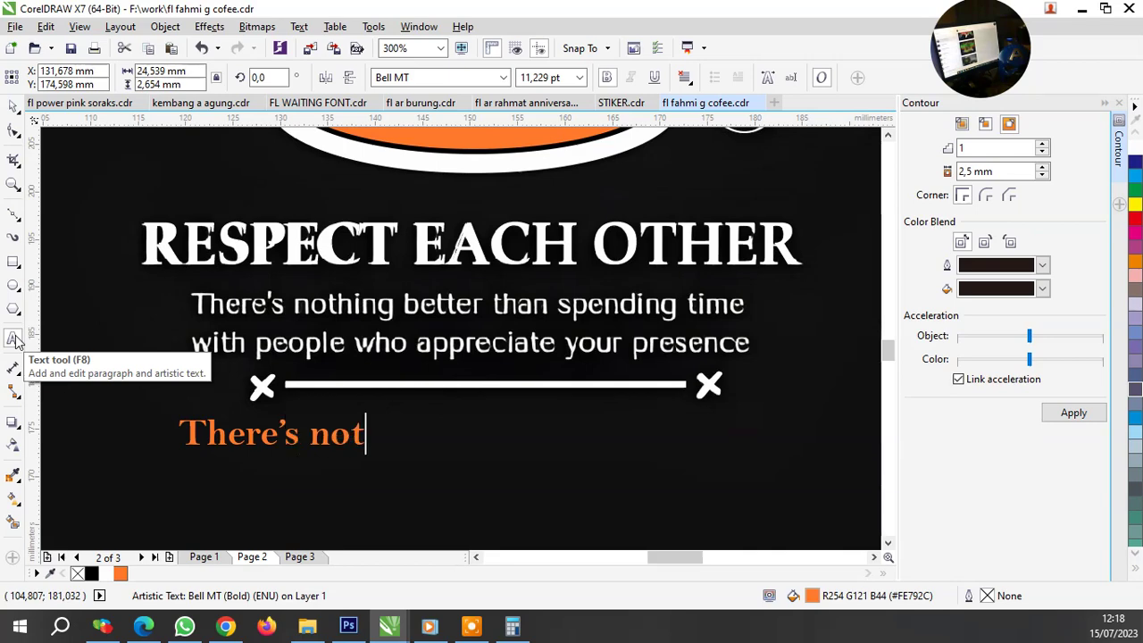
type("hing")
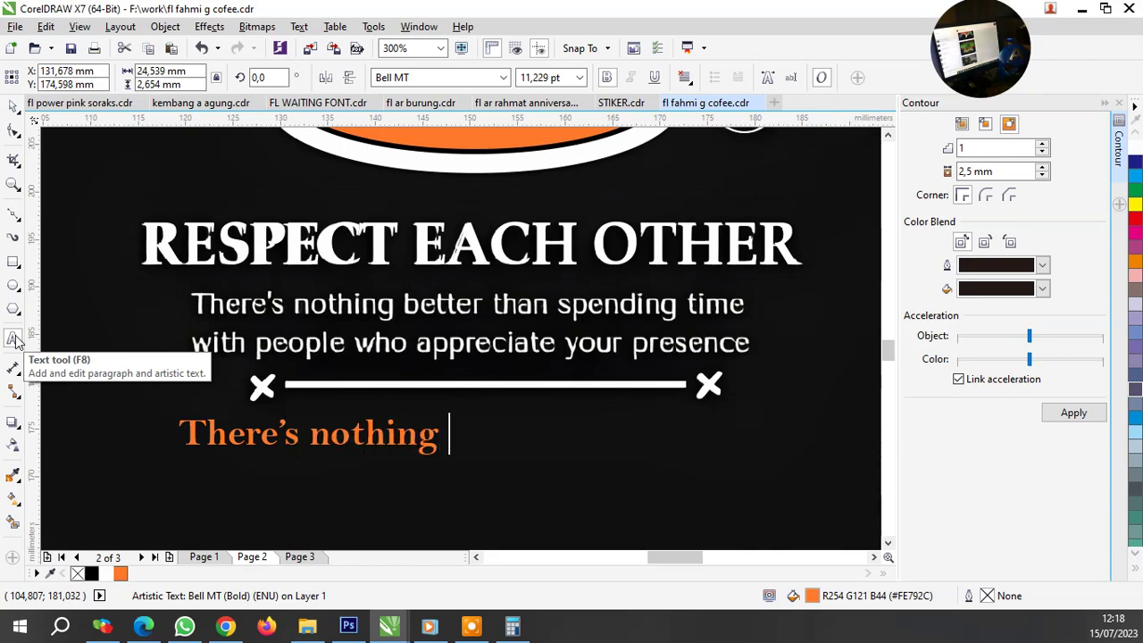
type(" better")
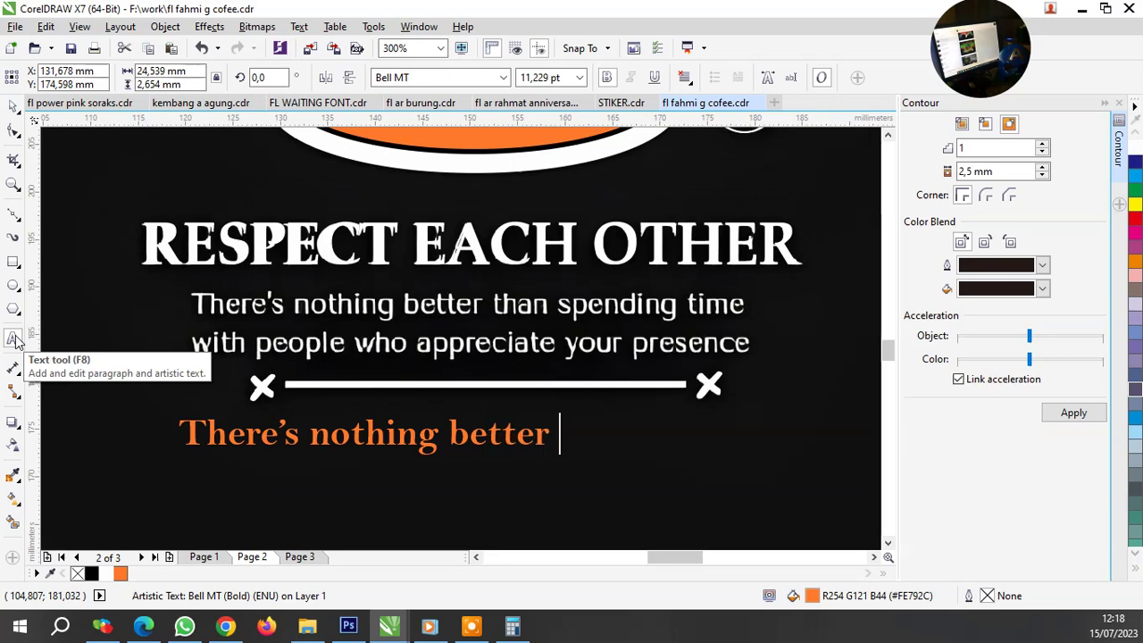
type(" than spe")
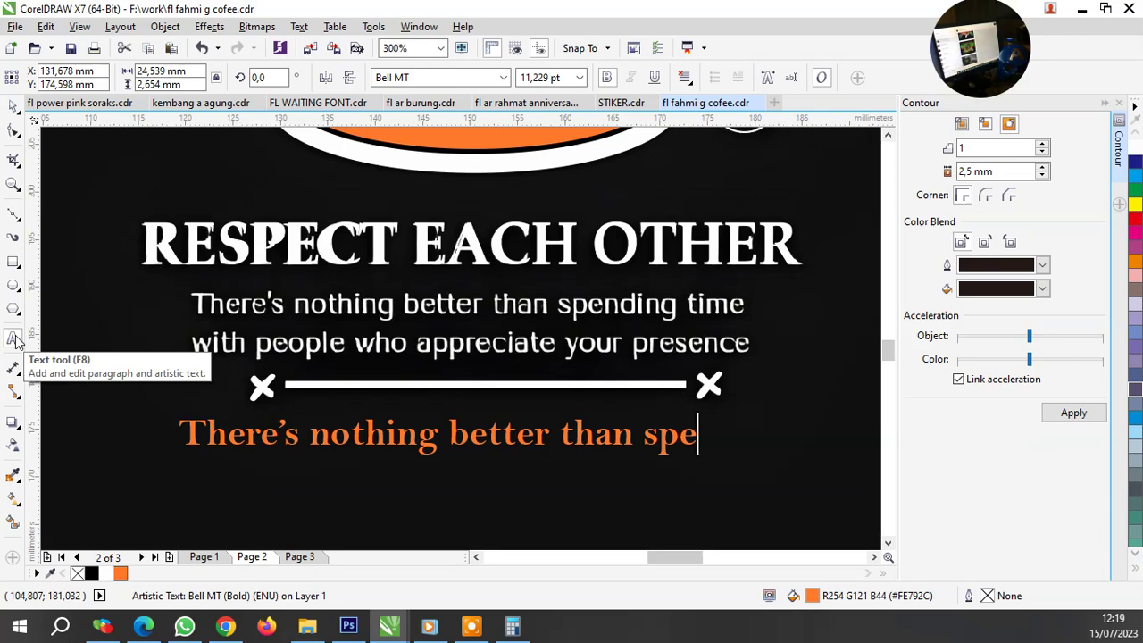
type("nding time")
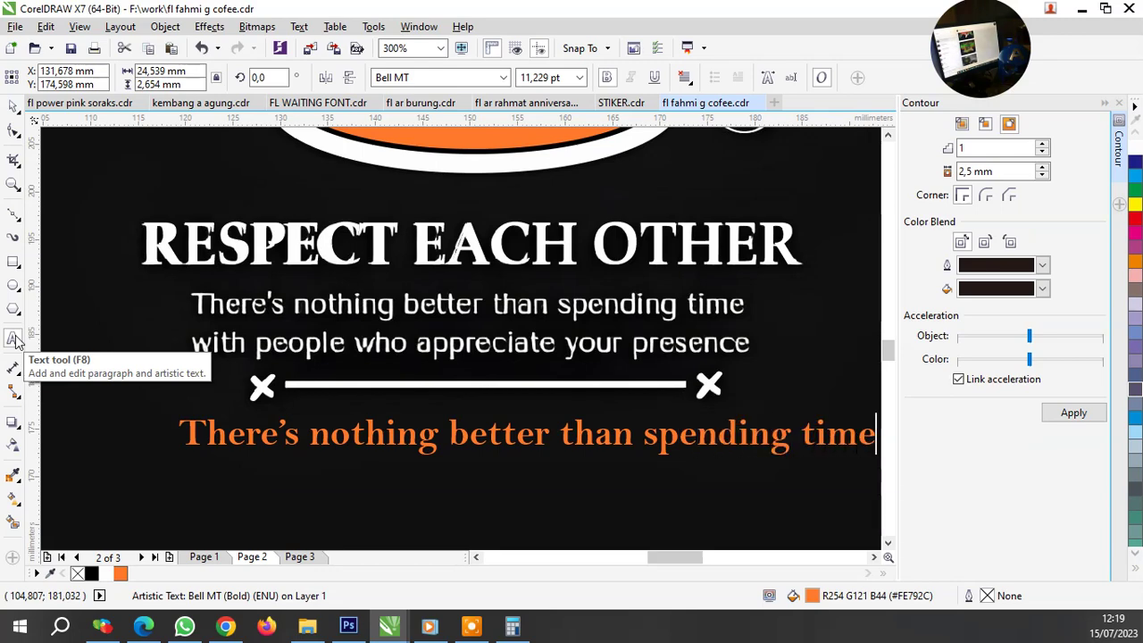
left_click(15, 106)
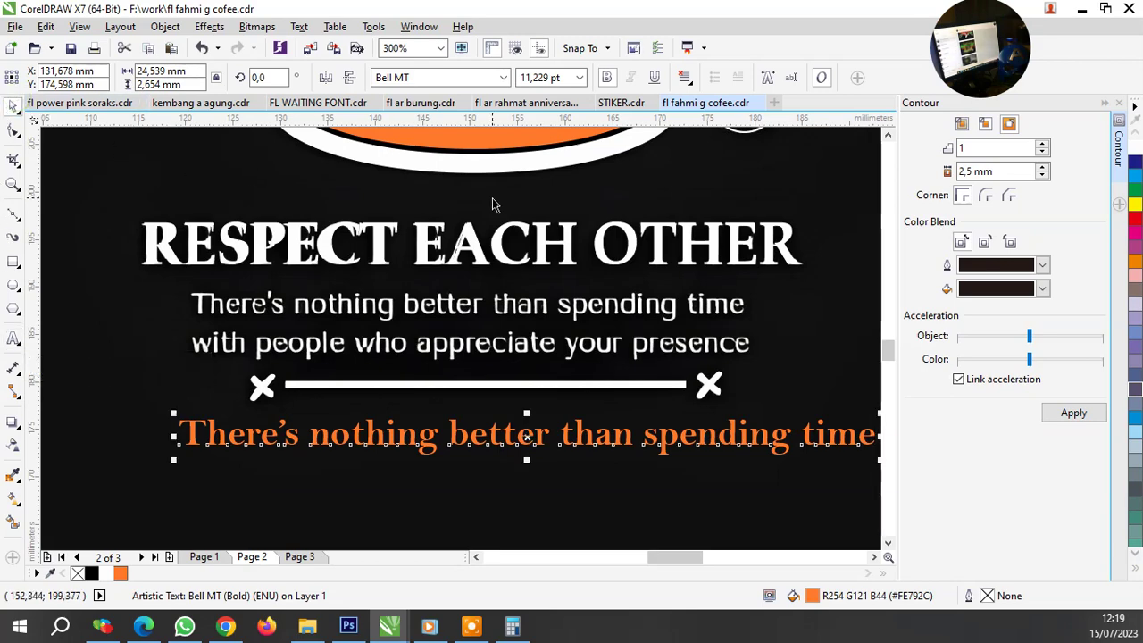
Set the orange line in Berlin Sans FB at 9.577 pt over the white tagline's first line.
left_click(504, 77)
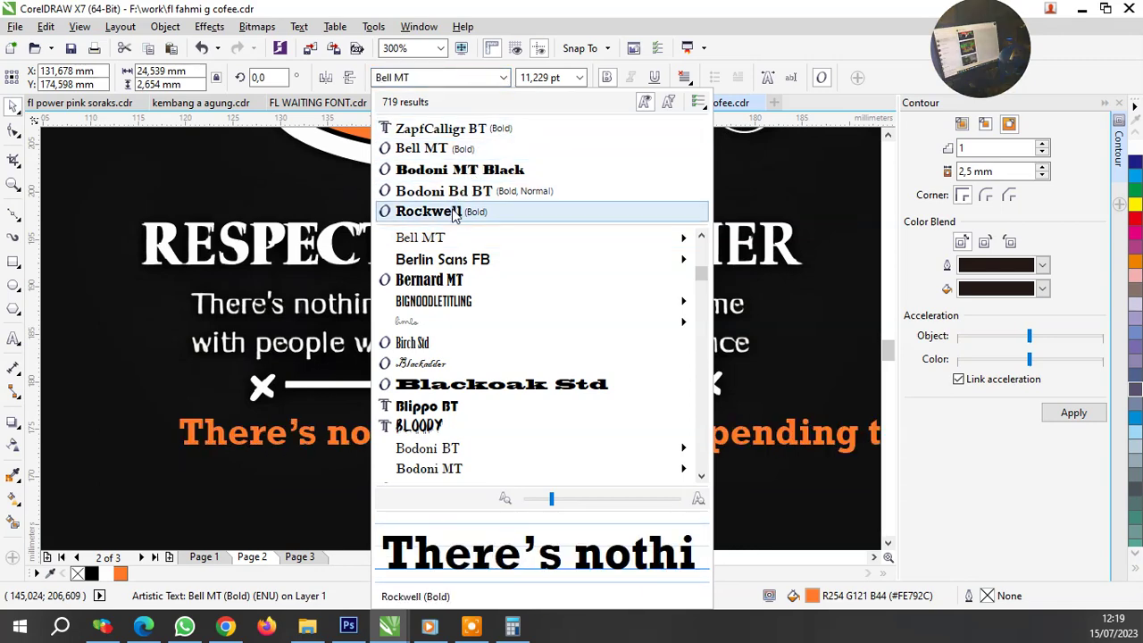
left_click(453, 261)
left_click(390, 450)
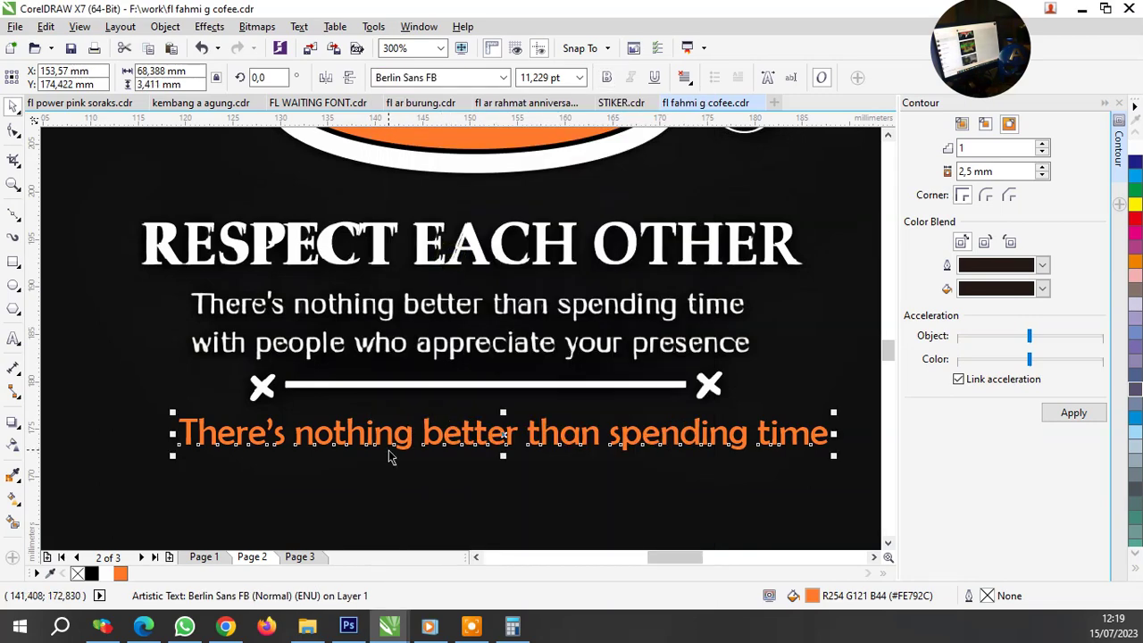
left_click_drag(393, 445, 405, 318)
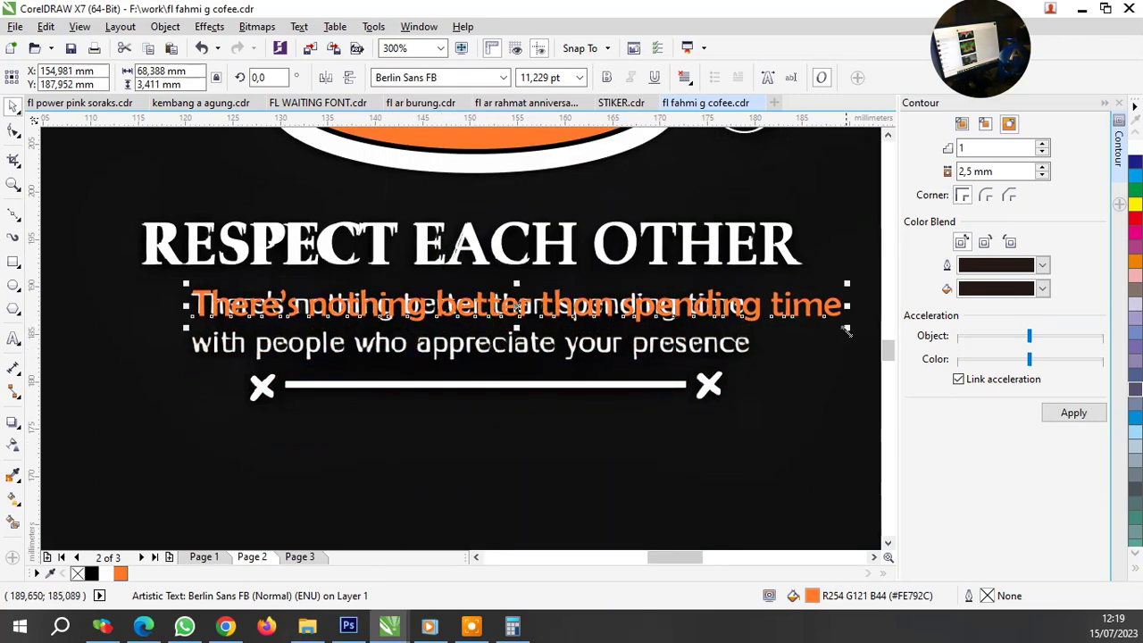
left_click_drag(843, 325, 763, 320)
scroll(764, 317, "up", 1)
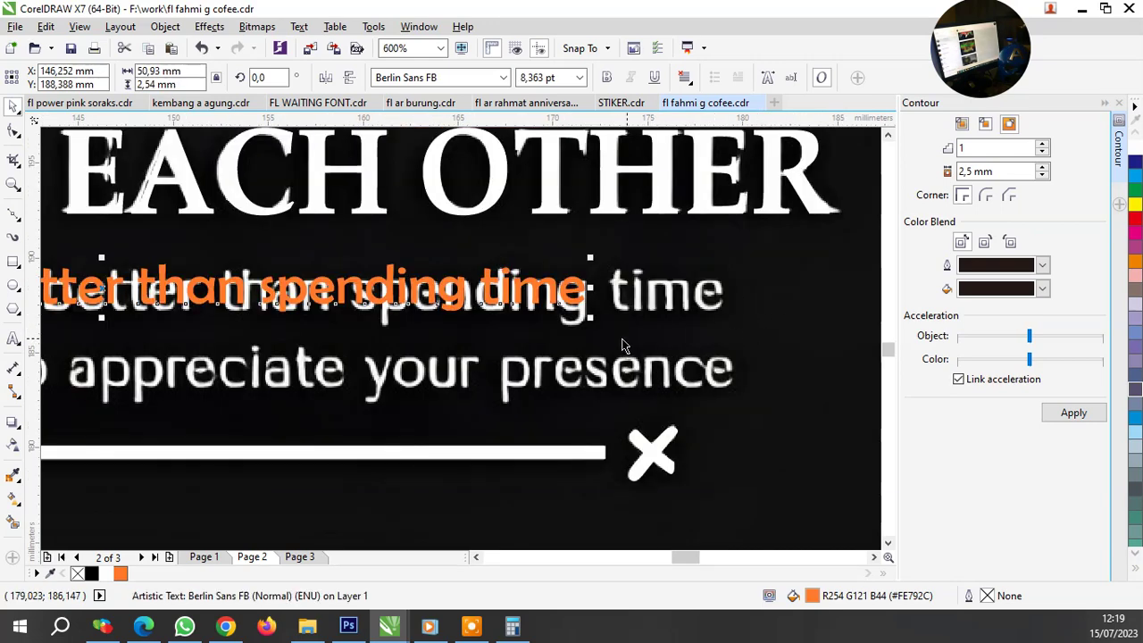
left_click_drag(590, 330, 729, 342)
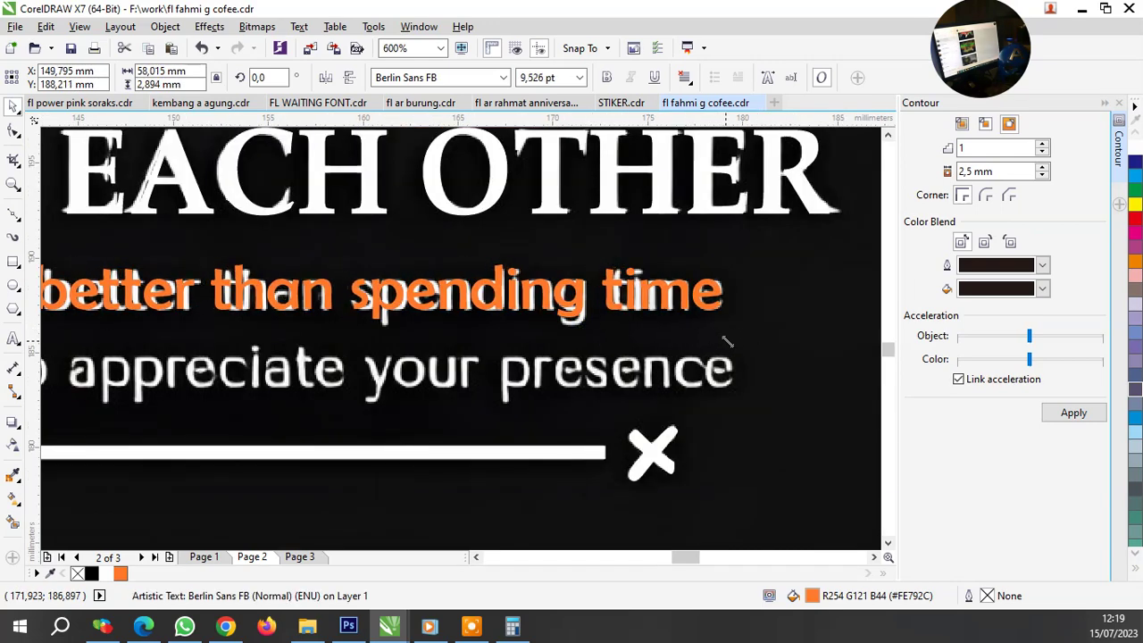
scroll(719, 341, "down", 1)
scroll(203, 336, "up", 1)
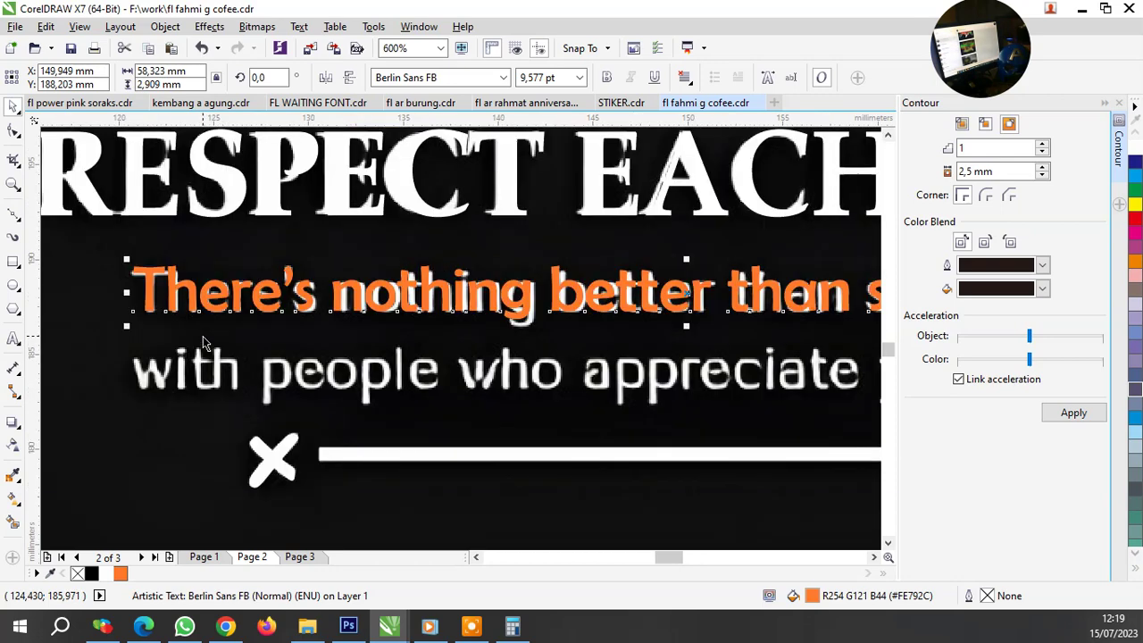
Copy the orange line downward and retype it as "with people who appreaciate your presence".
left_click_drag(250, 308, 233, 432)
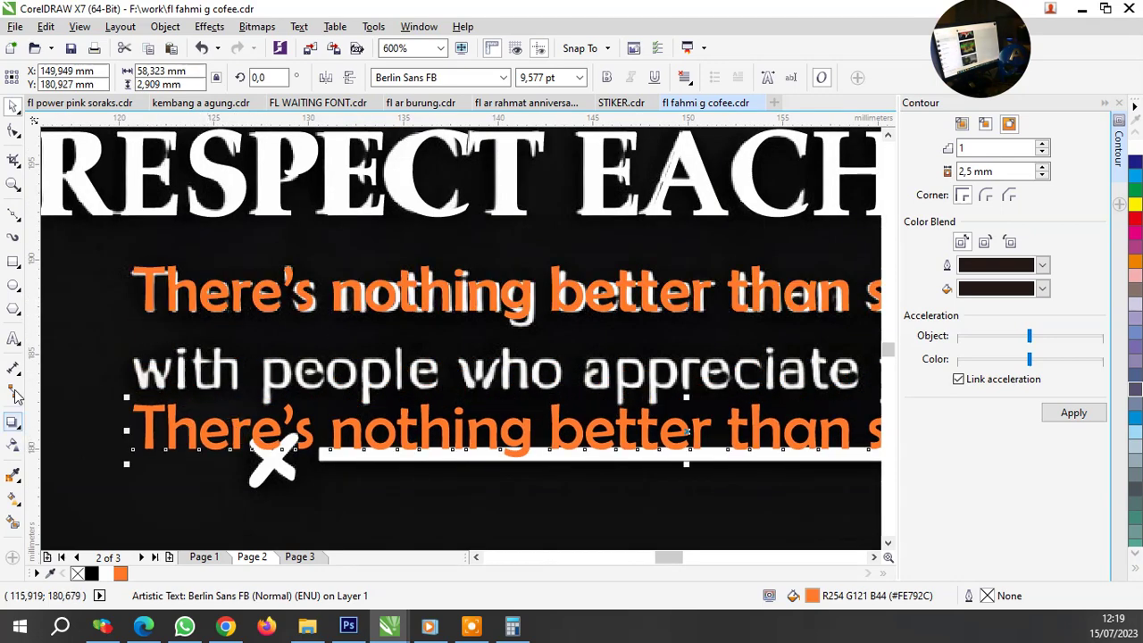
left_click(14, 339)
key("BackSpace")
key("BackSpace")
key("BackSpace")
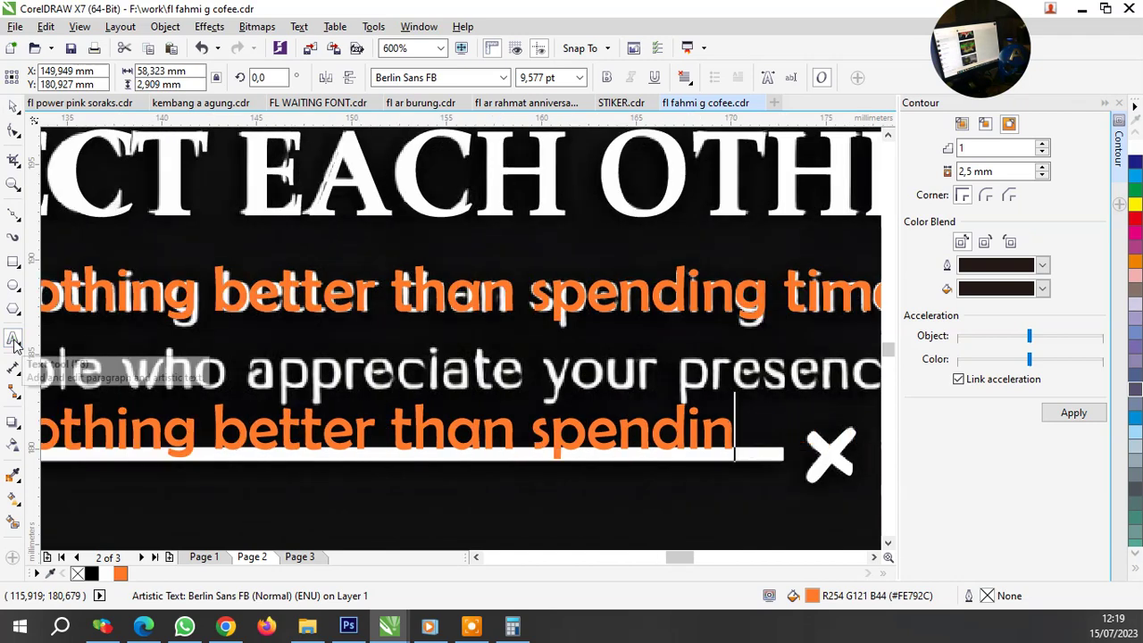
key("BackSpace")
key("BackSpace")
key("BackSpace")
key("BackSpace")
key("BackSpace")
key("BackSpace")
key("BackSpace")
key("BackSpace")
key("BackSpace")
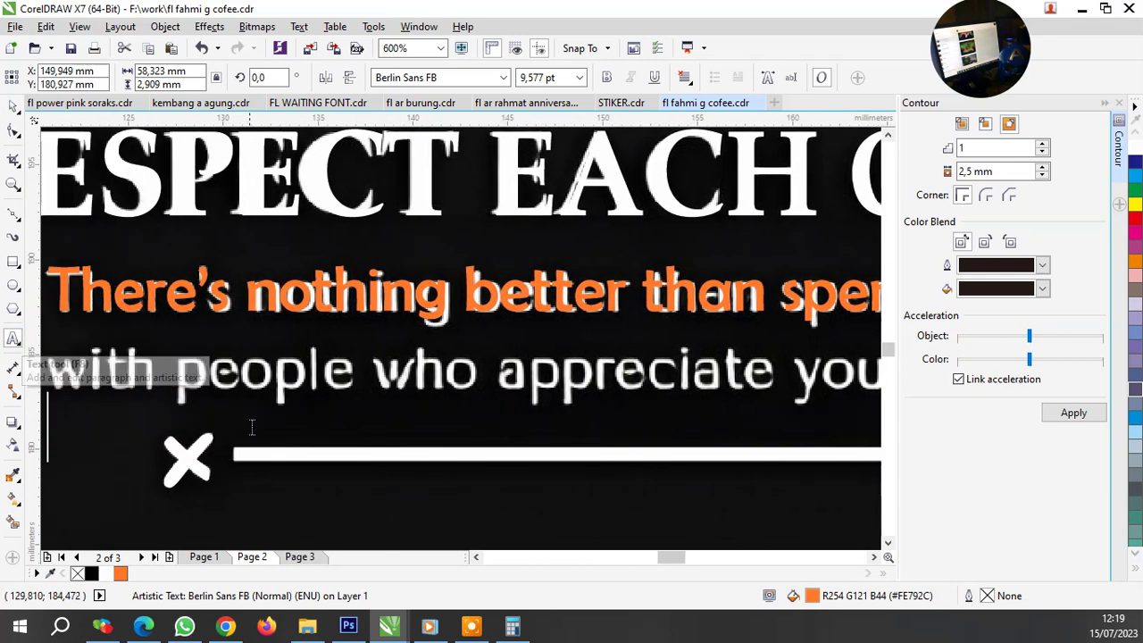
type("wi")
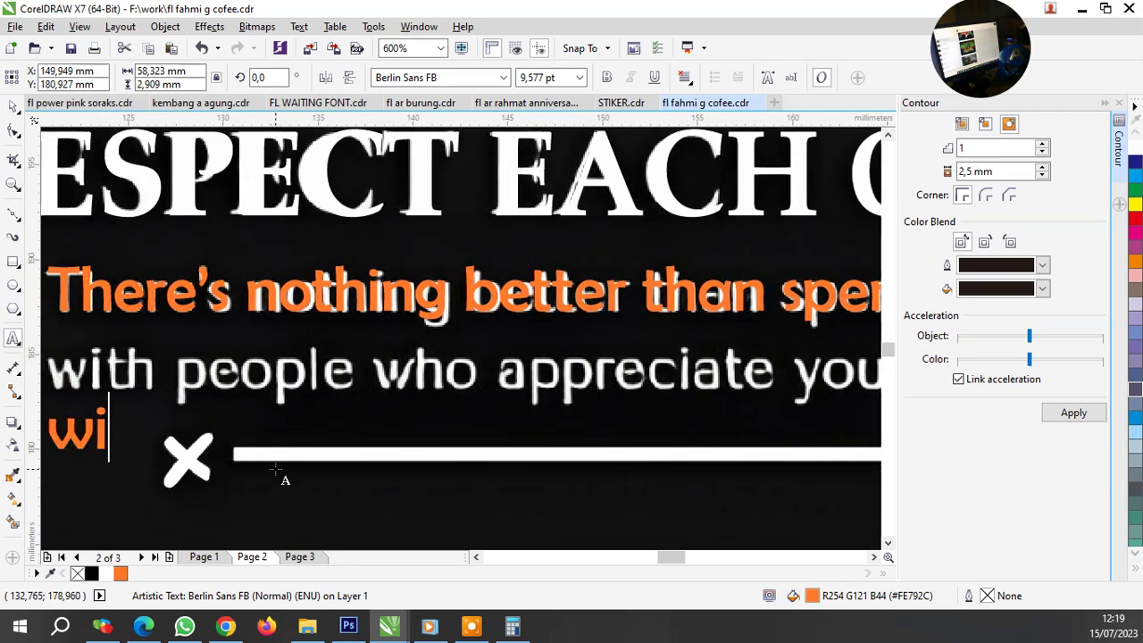
type("th peop")
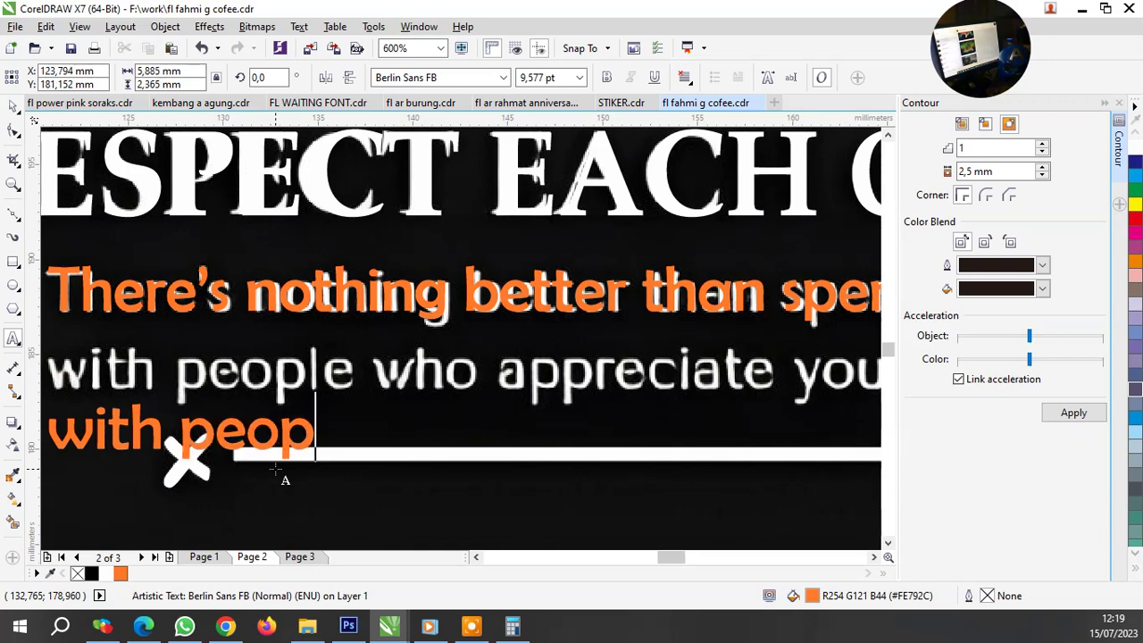
type("le")
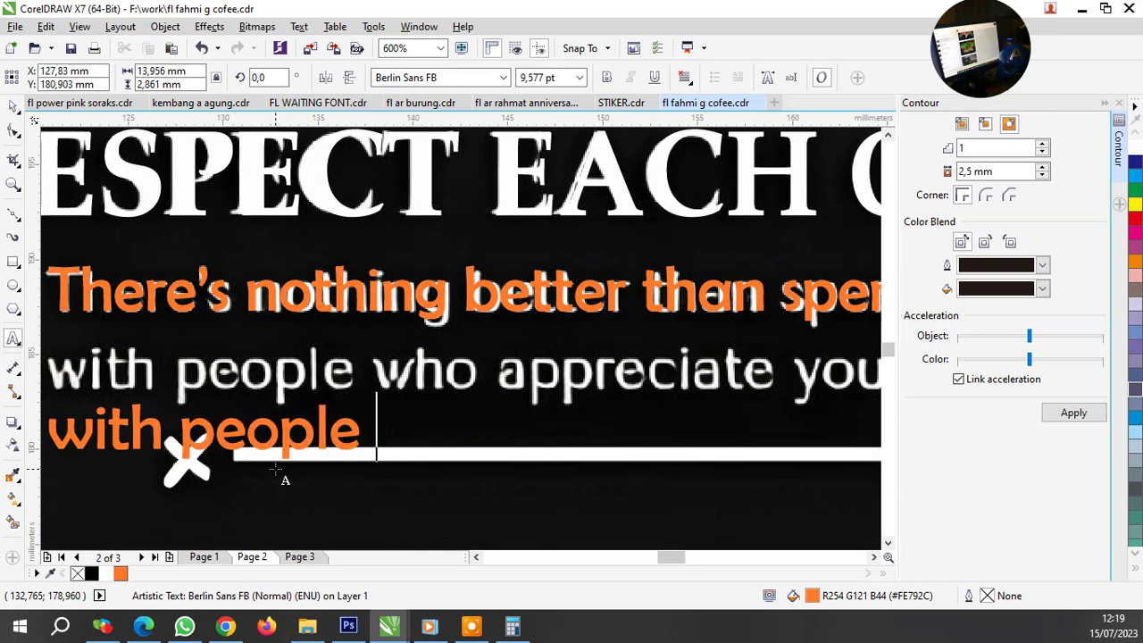
type(" who ")
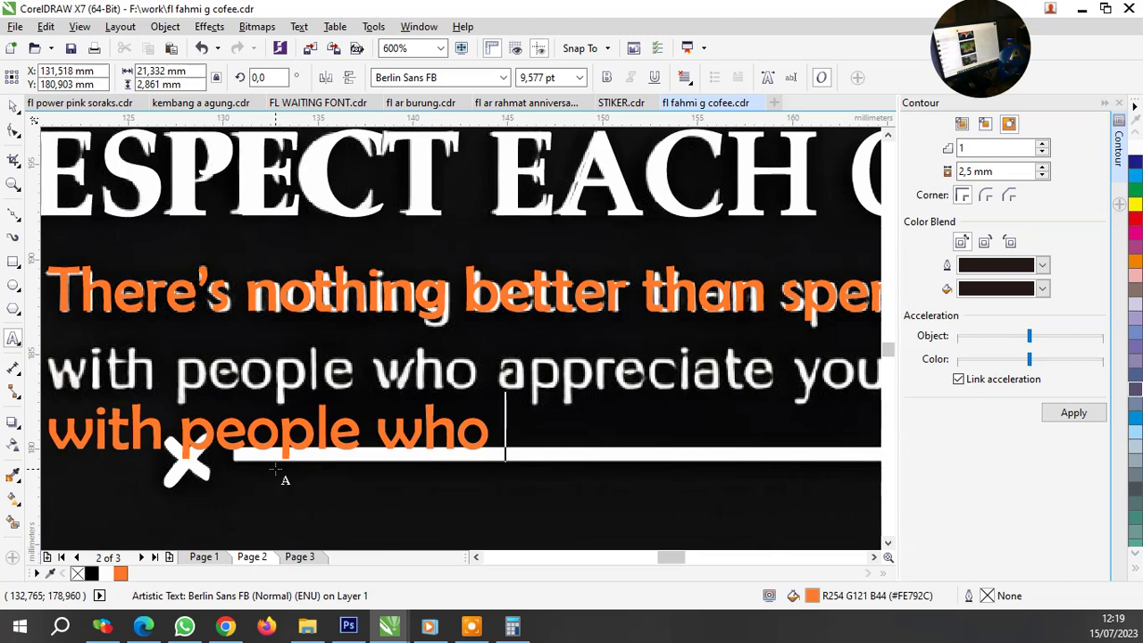
type("app")
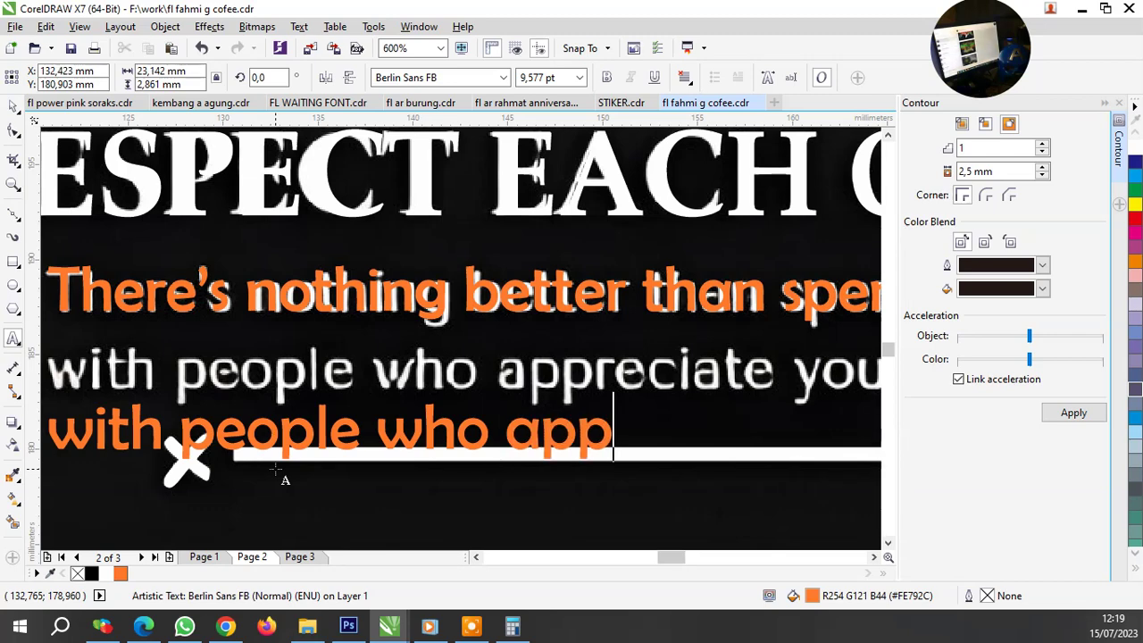
type("rea")
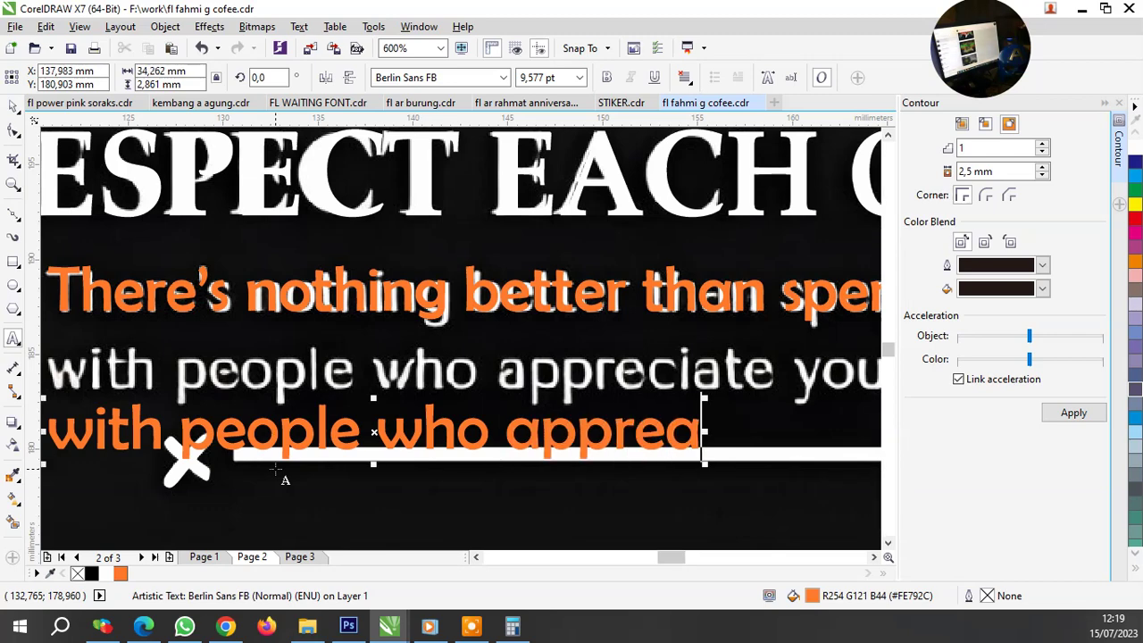
type("ciate")
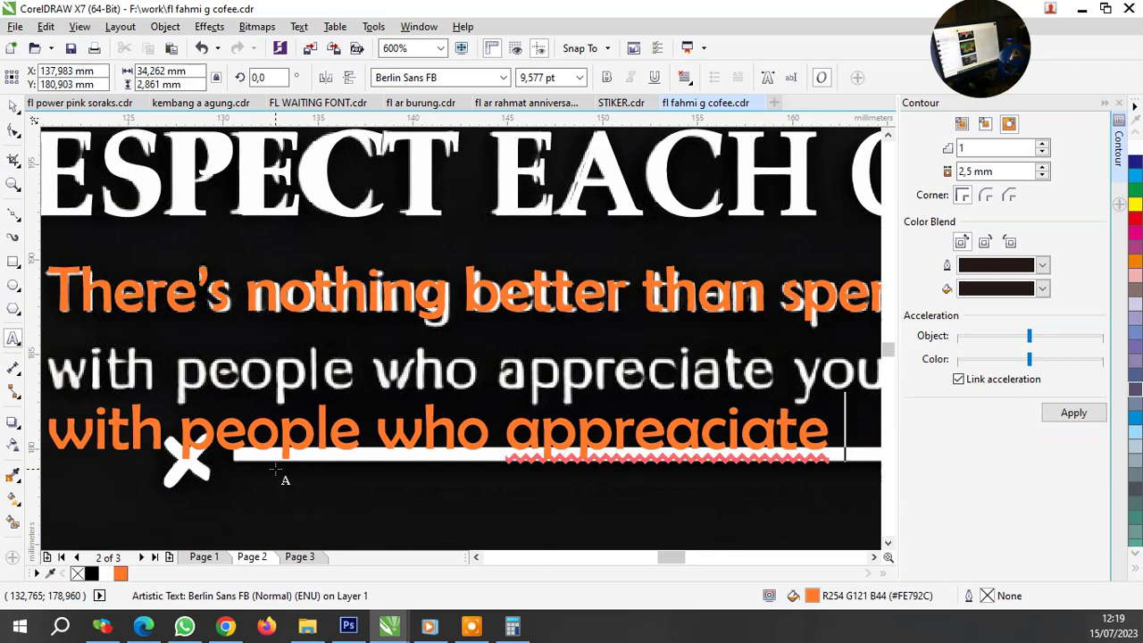
type(" you ")
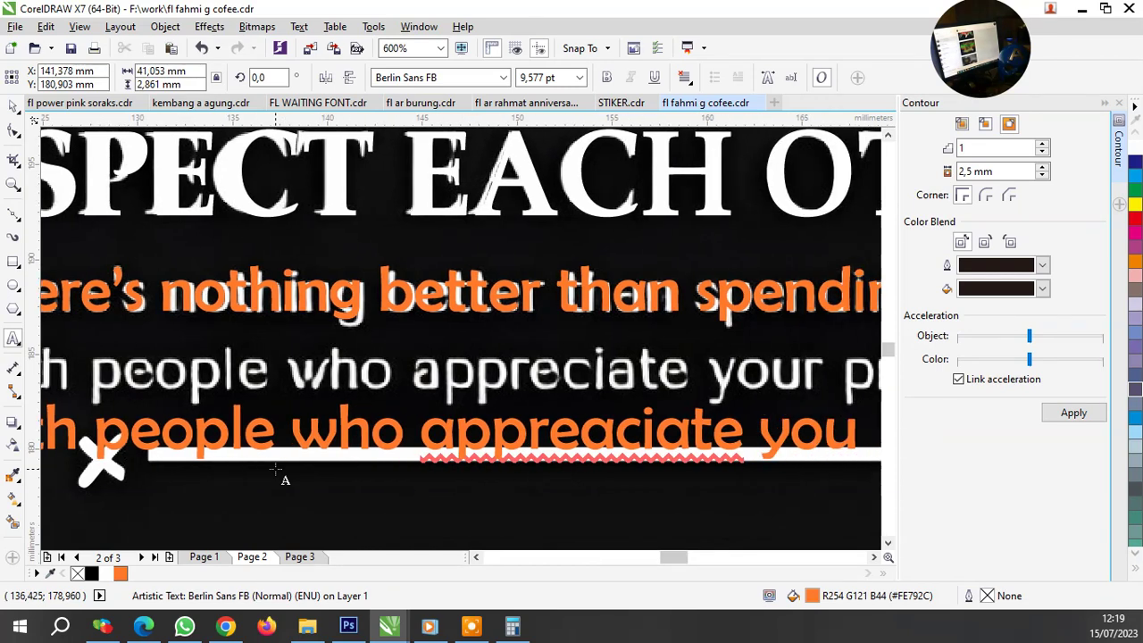
type("r")
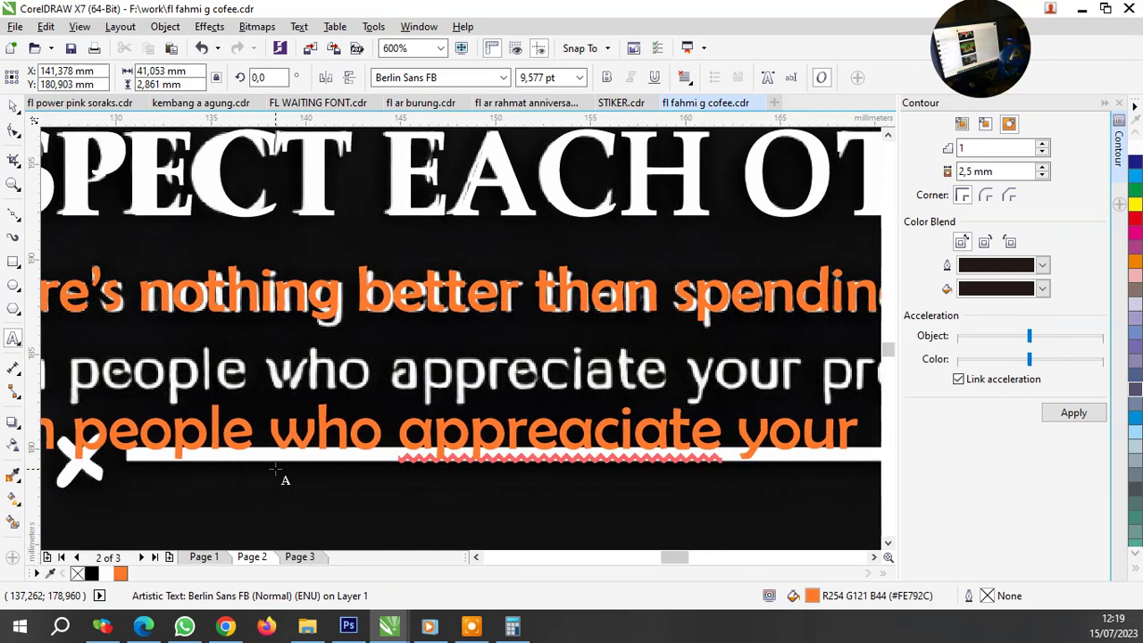
scroll(279, 466, "down", 1)
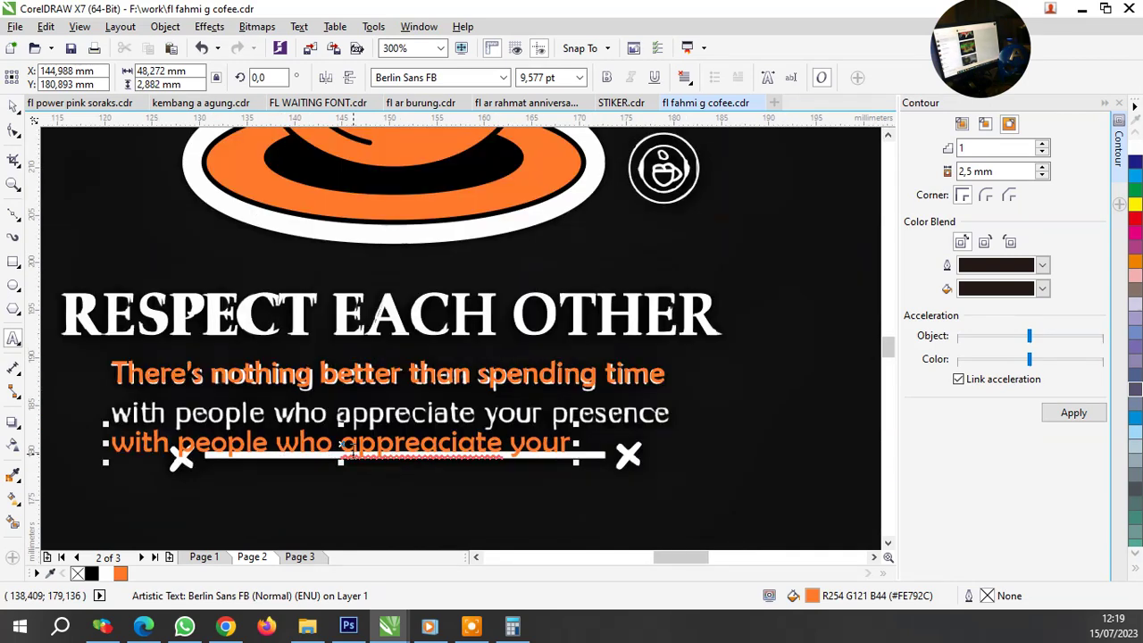
type(" pre")
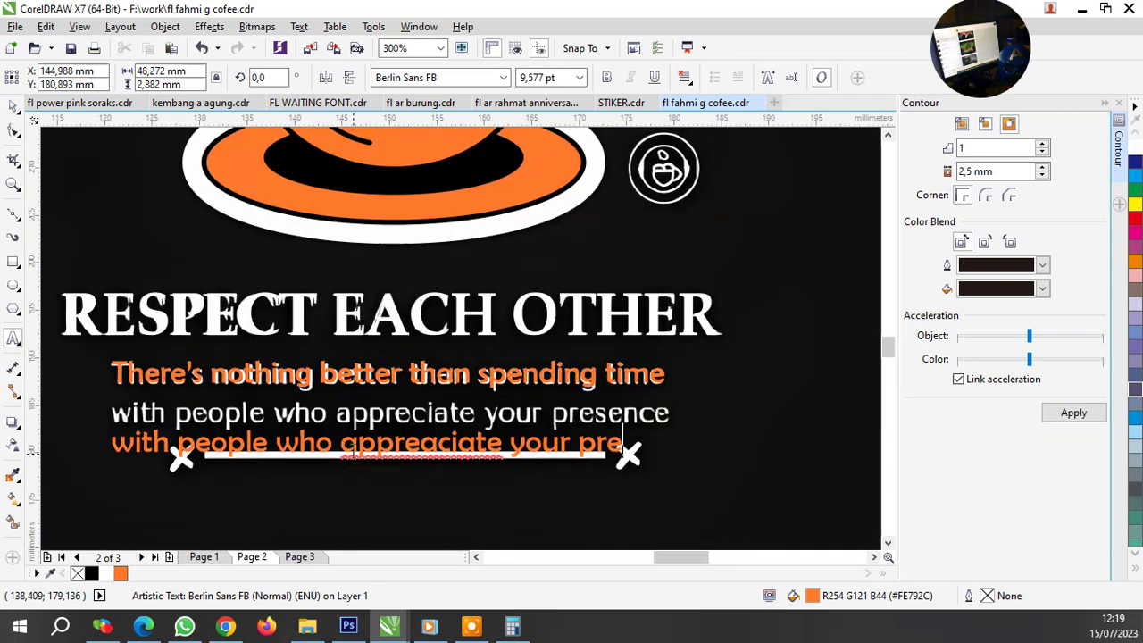
type("senc")
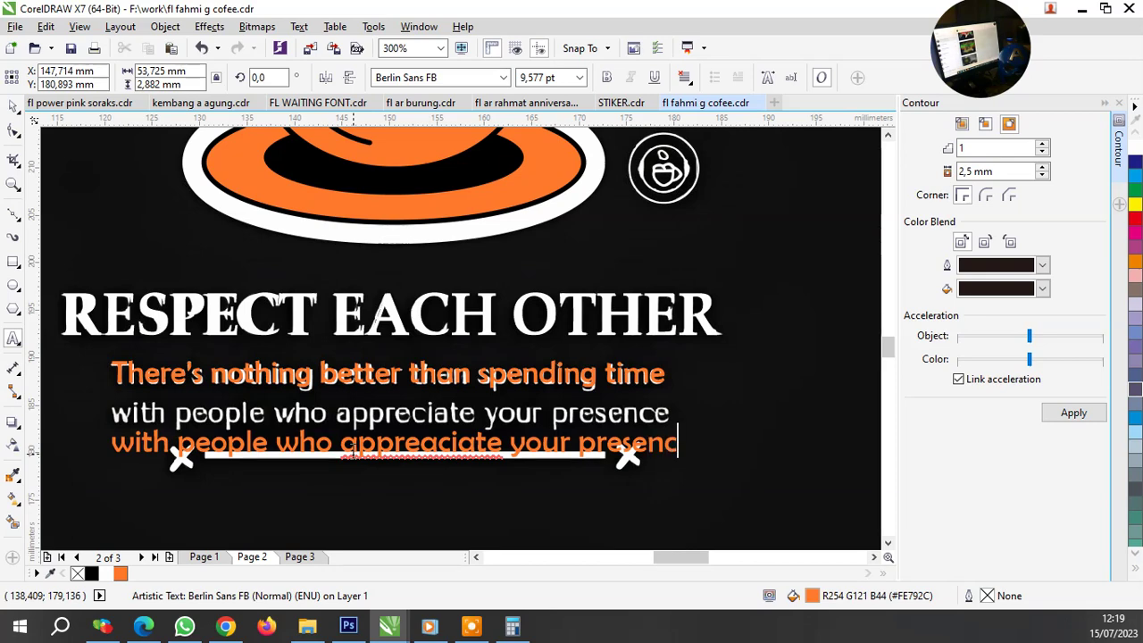
type("e")
left_click(13, 106)
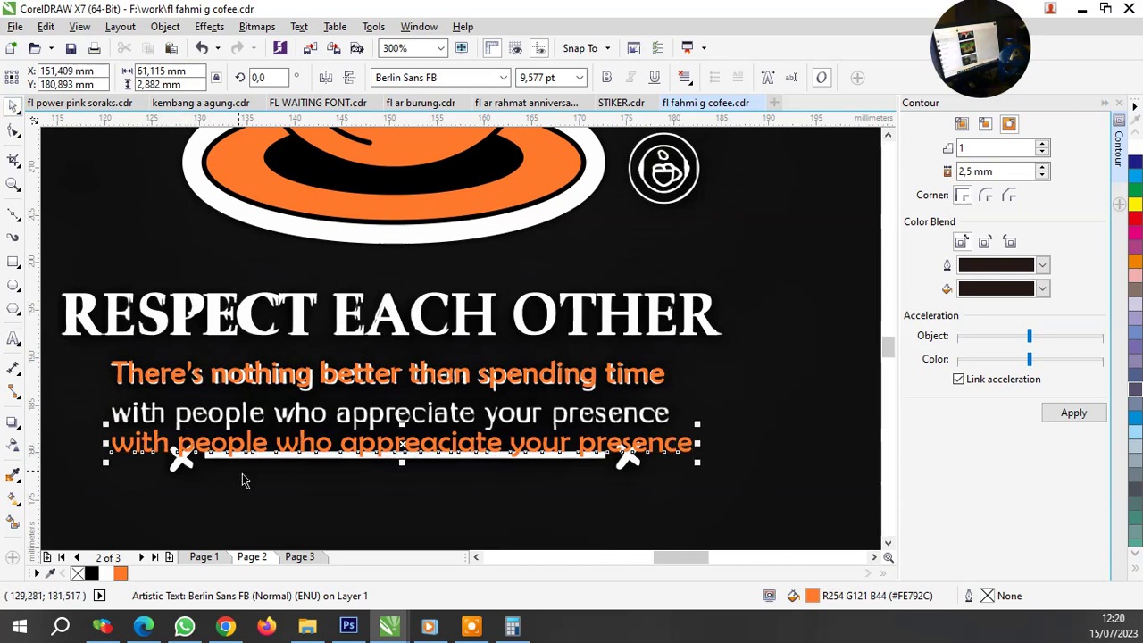
Move the new tagline line onto the white reference text and nudge it left to line up.
scroll(166, 464, "up", 2)
left_click_drag(152, 437, 153, 308)
scroll(151, 313, "down", 2)
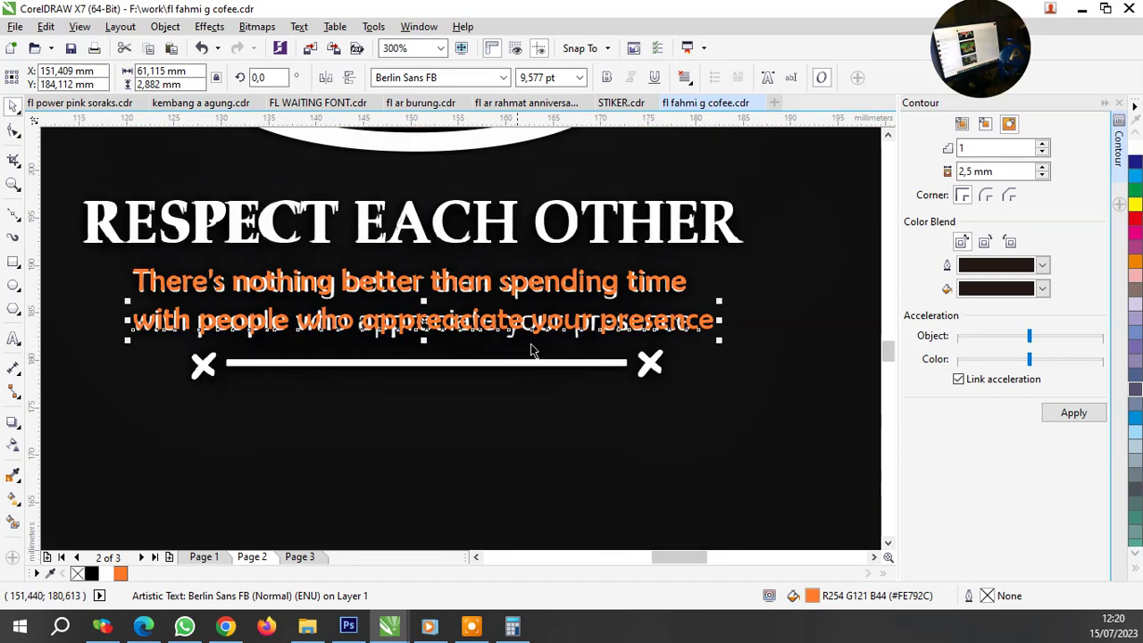
scroll(715, 323, "up", 2)
left_click_drag(733, 321, 649, 333)
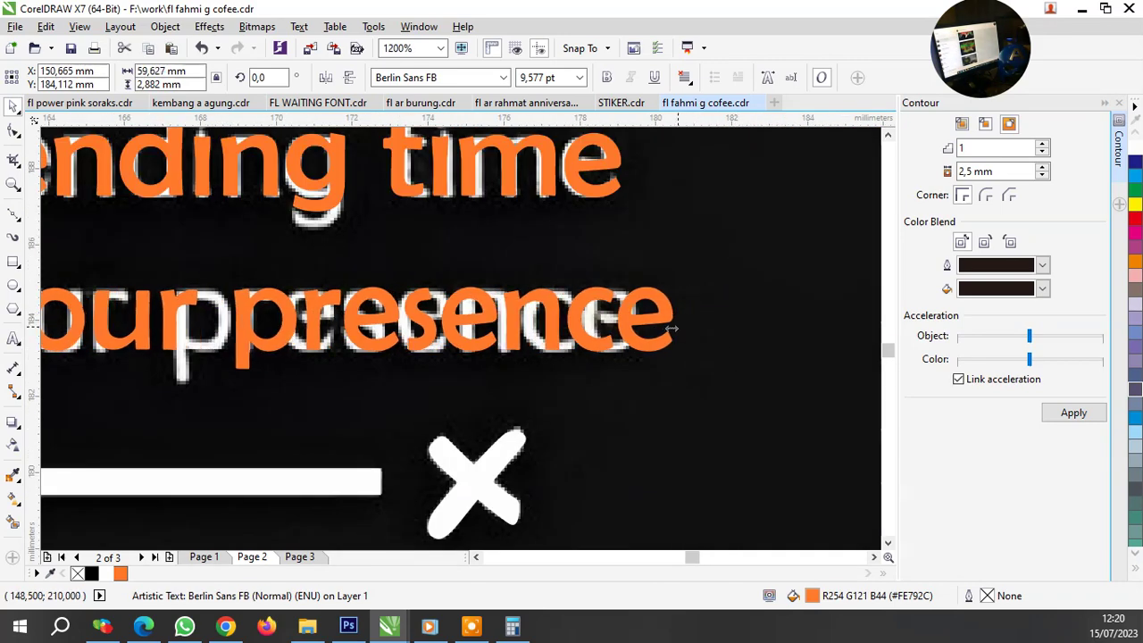
Marquee-select all the finished artwork pieces and group them with Ctrl+G.
left_click(580, 186, "shift")
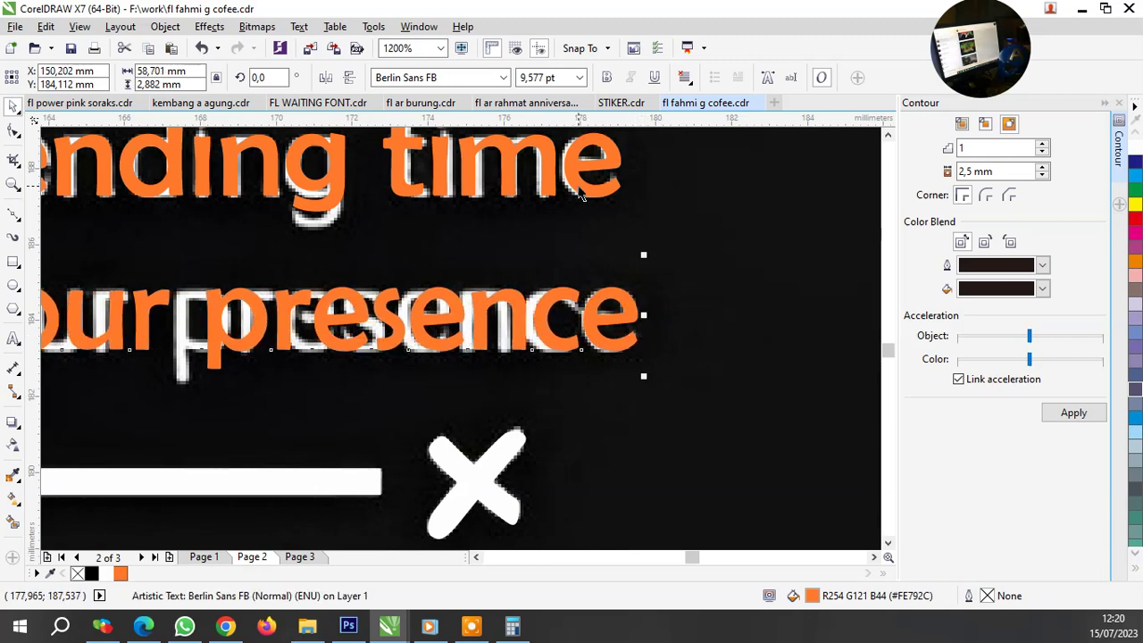
scroll(446, 357, "down", 5)
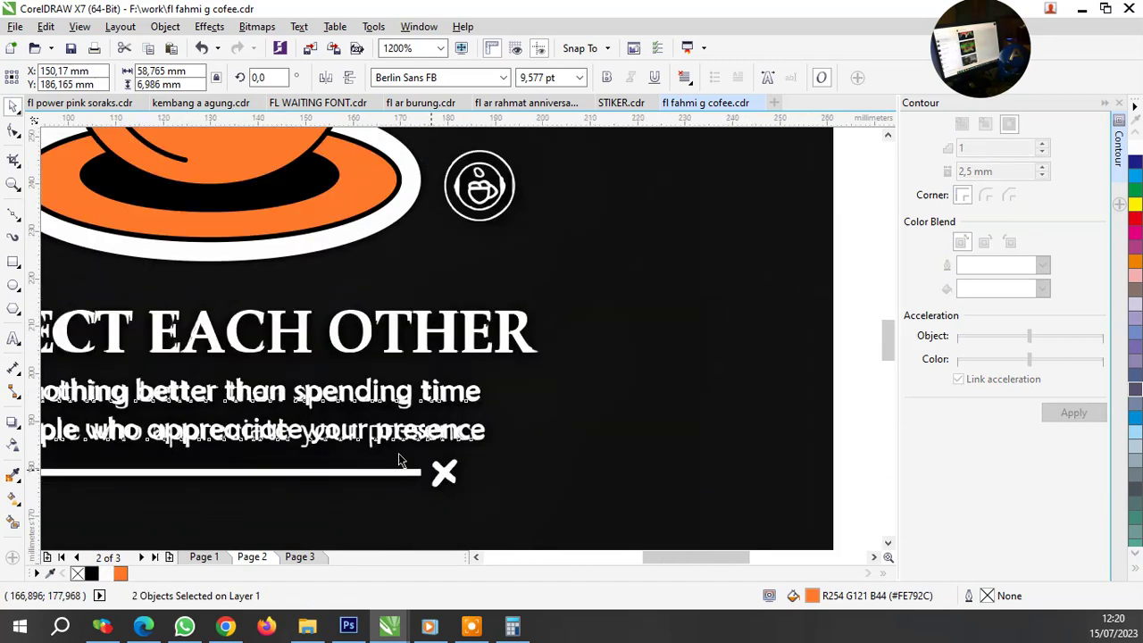
mouse_move(605, 512)
left_mouse_down()
mouse_move(201, 258)
mouse_move(191, 217)
left_mouse_up()
key("ctrl+g")
Drag a copy of the grouped design to the right and draw a square around it.
mouse_move(341, 371)
left_mouse_down()
mouse_move(604, 391)
mouse_move(612, 403)
left_mouse_up()
left_click(14, 259)
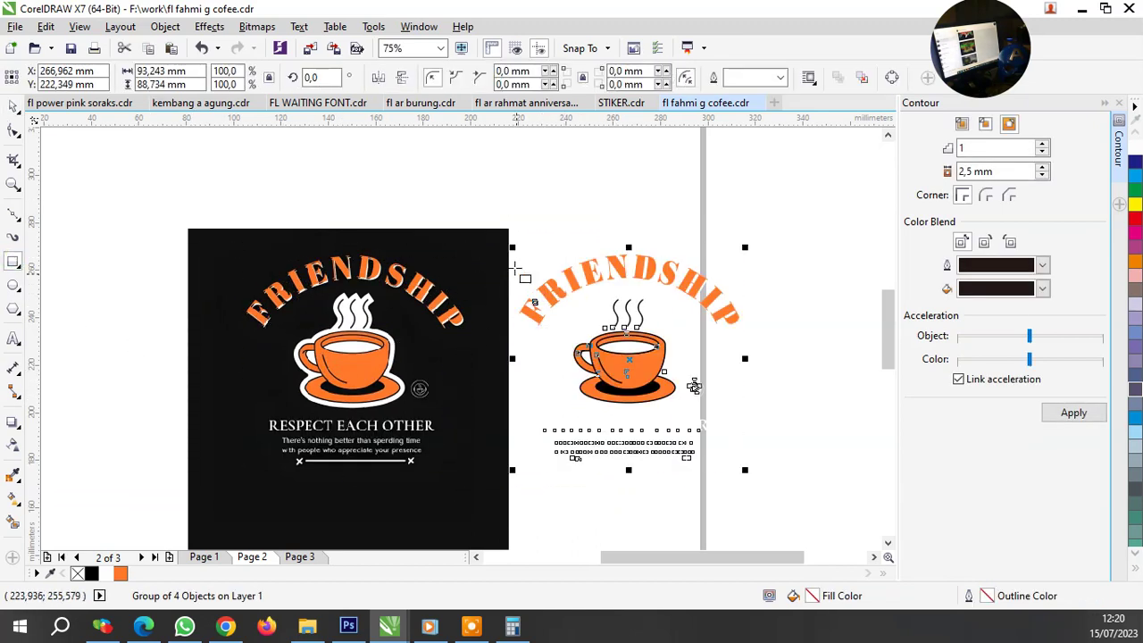
left_click_drag(497, 235, 750, 482)
Fill the square navy blue, send it behind the copied artwork, deselect, and minimise CorelDRAW.
left_click(1134, 160)
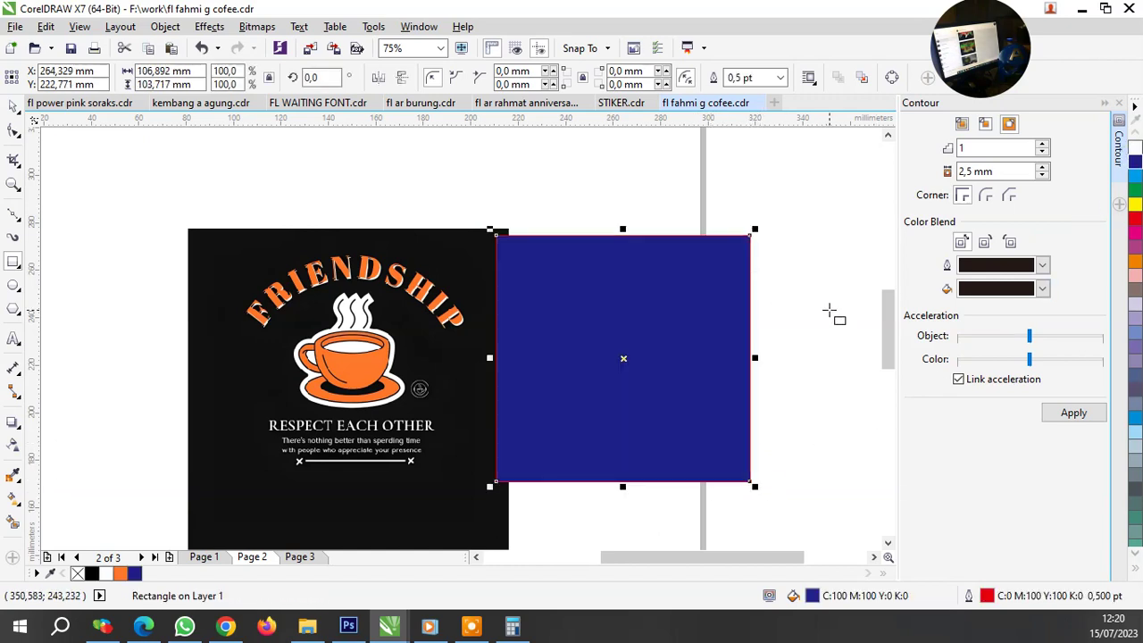
key("space")
key("shift+Page_Down")
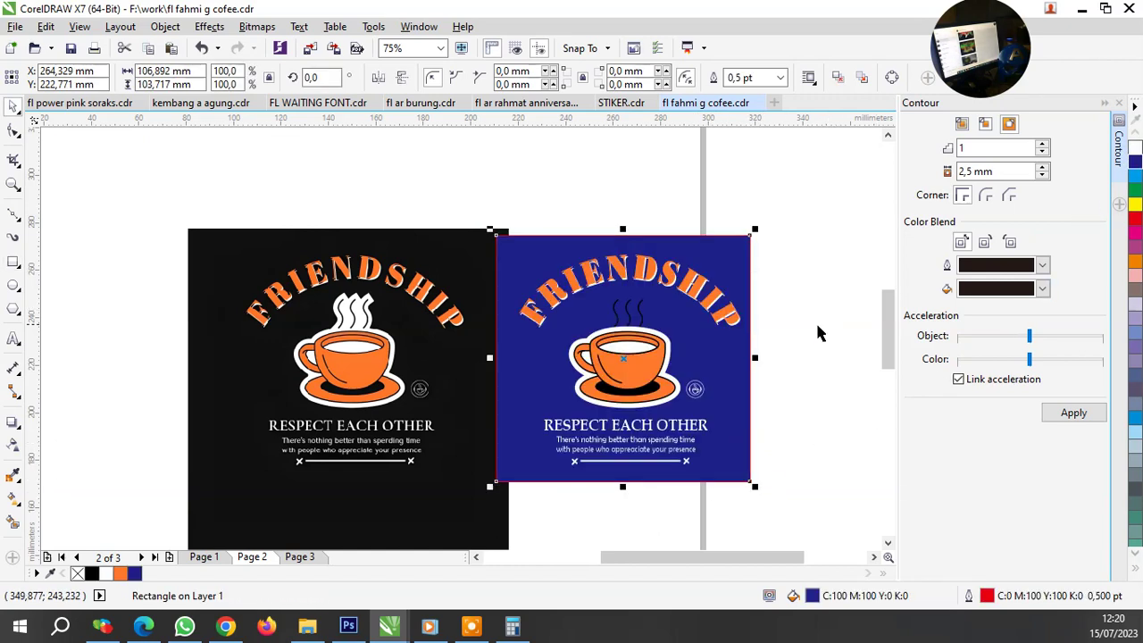
left_click(818, 330)
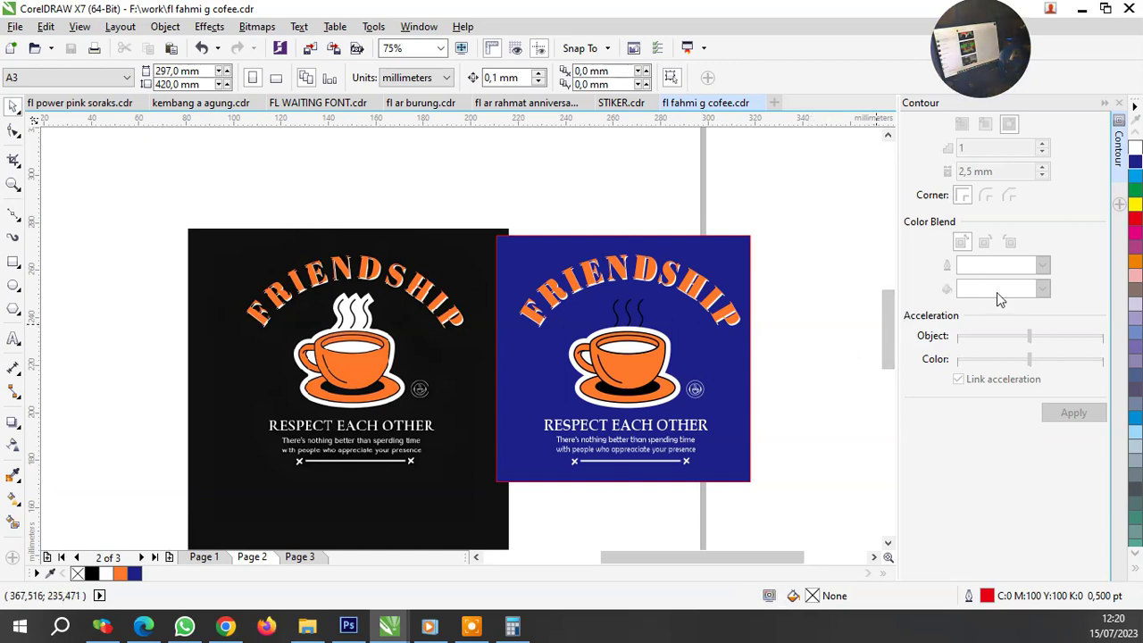
left_click(1081, 10)
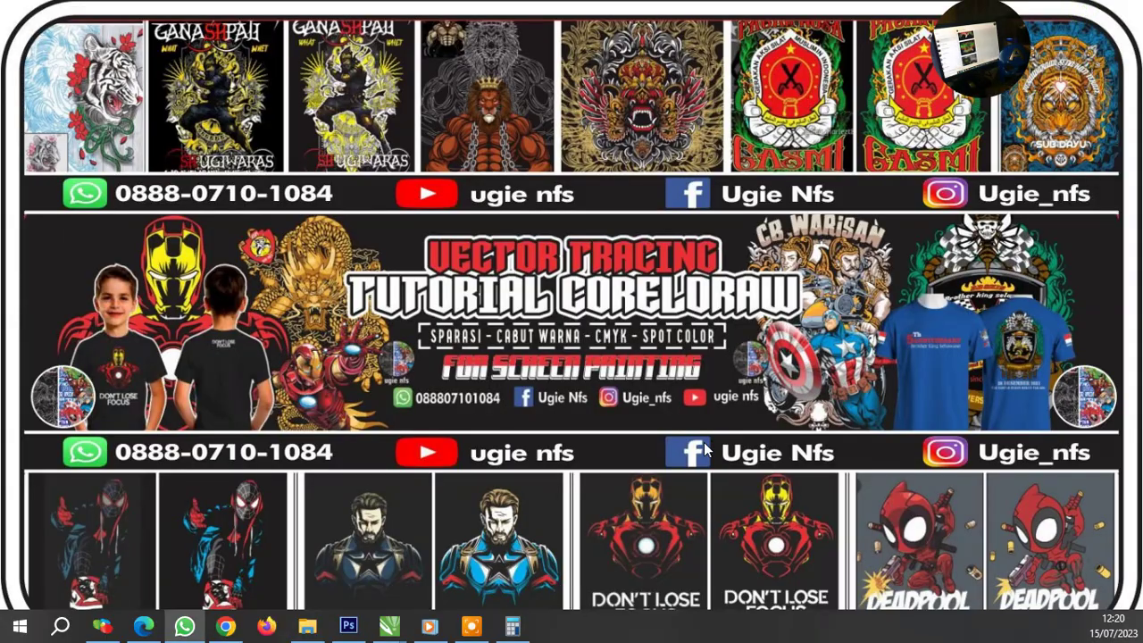